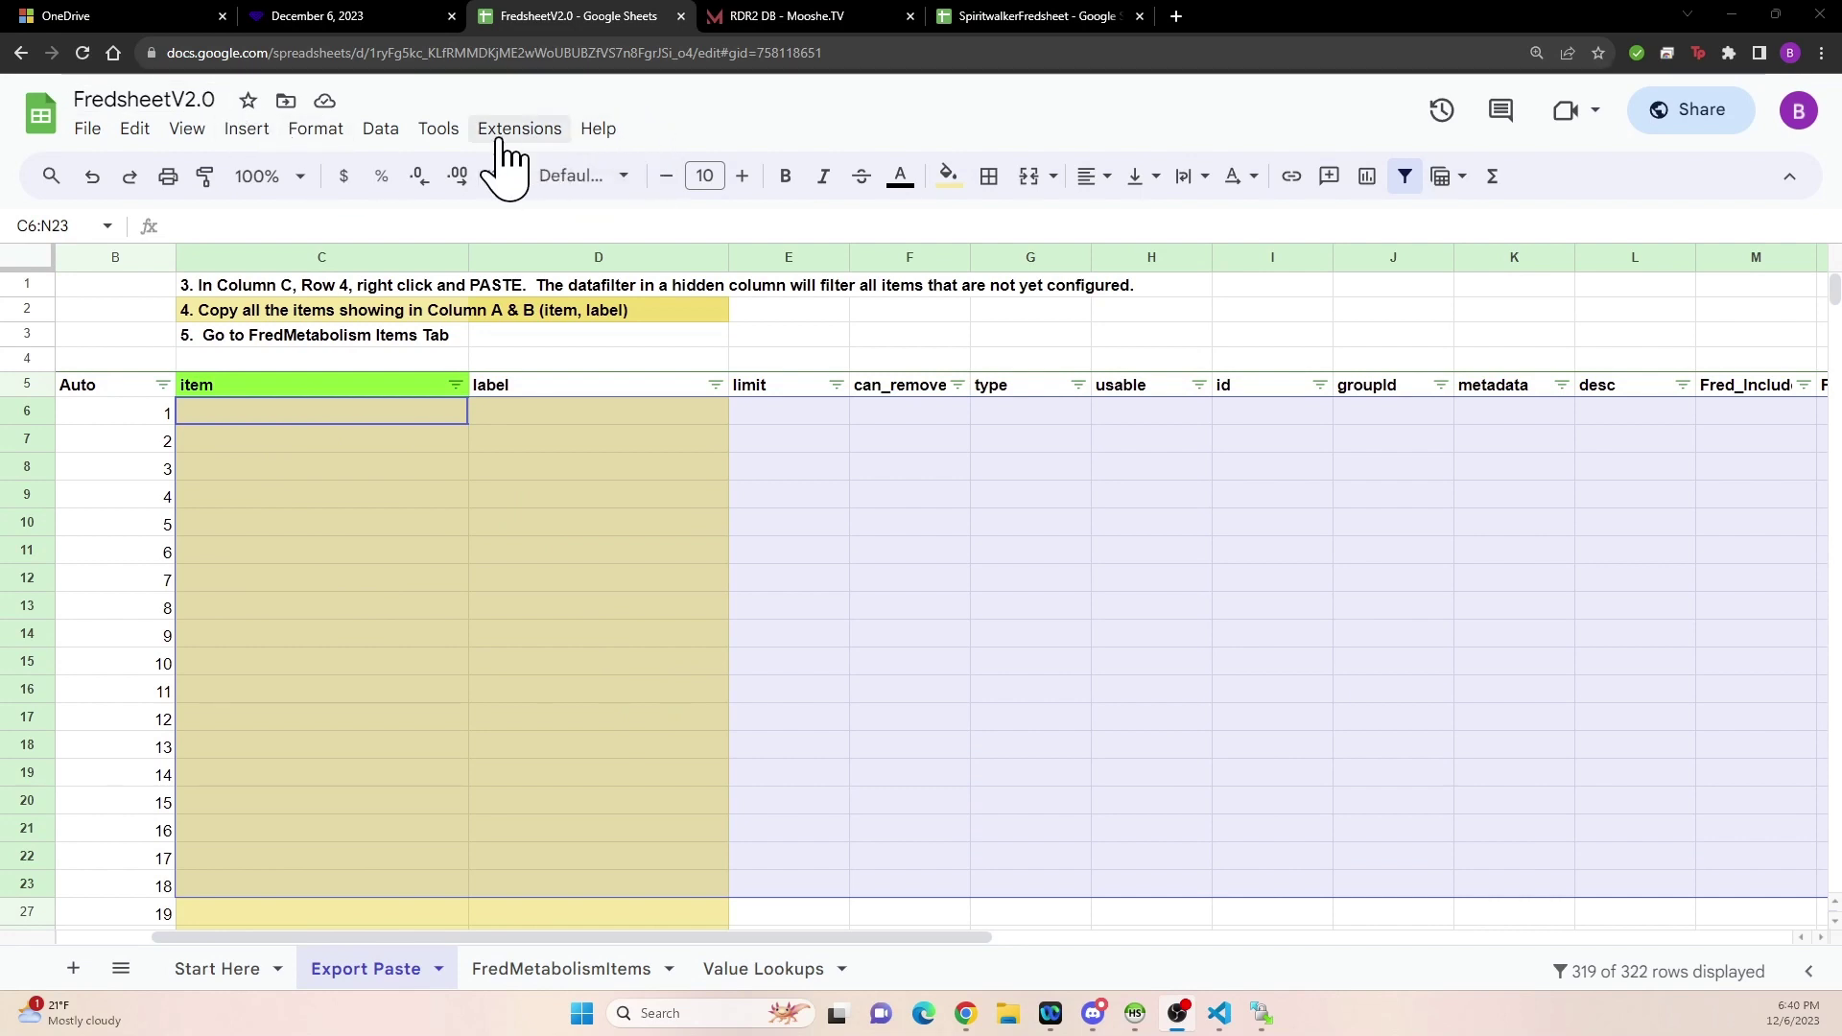
- Make a copy of FredsheetV2.0 named 'Copy of FredsheetV2.0' from the File menu
click(87, 130)
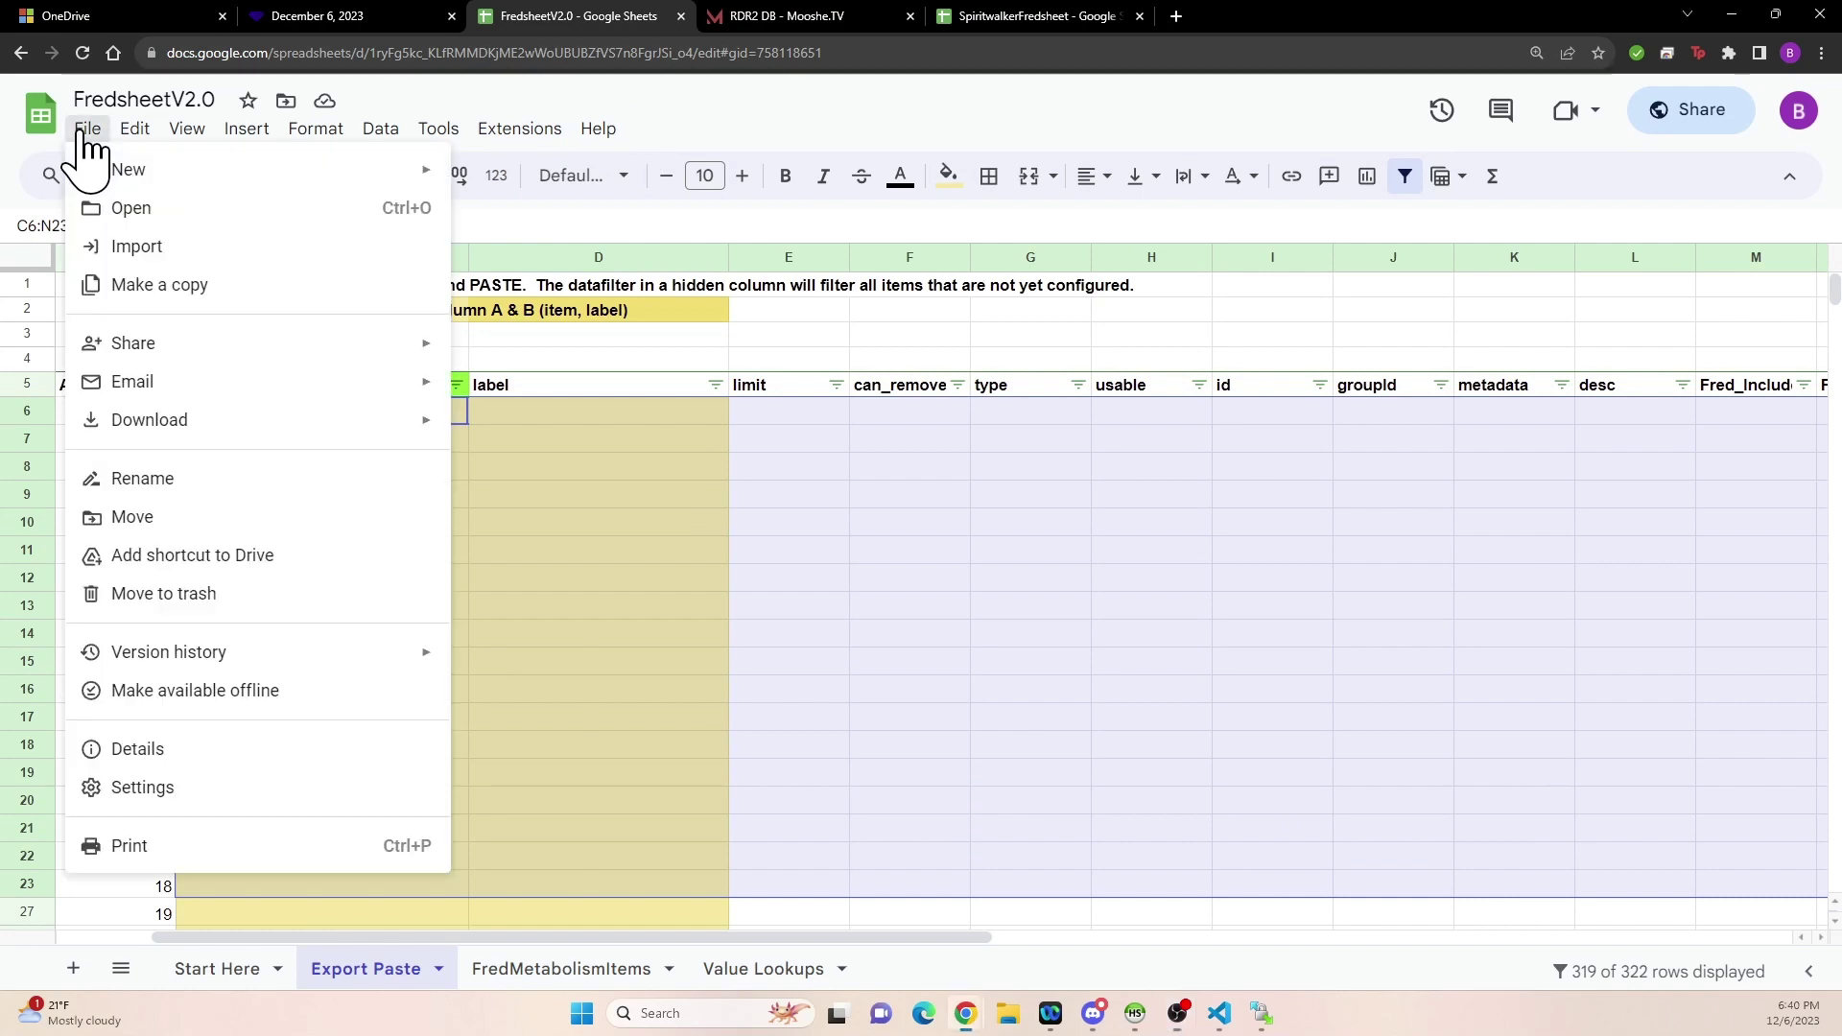
click(120, 285)
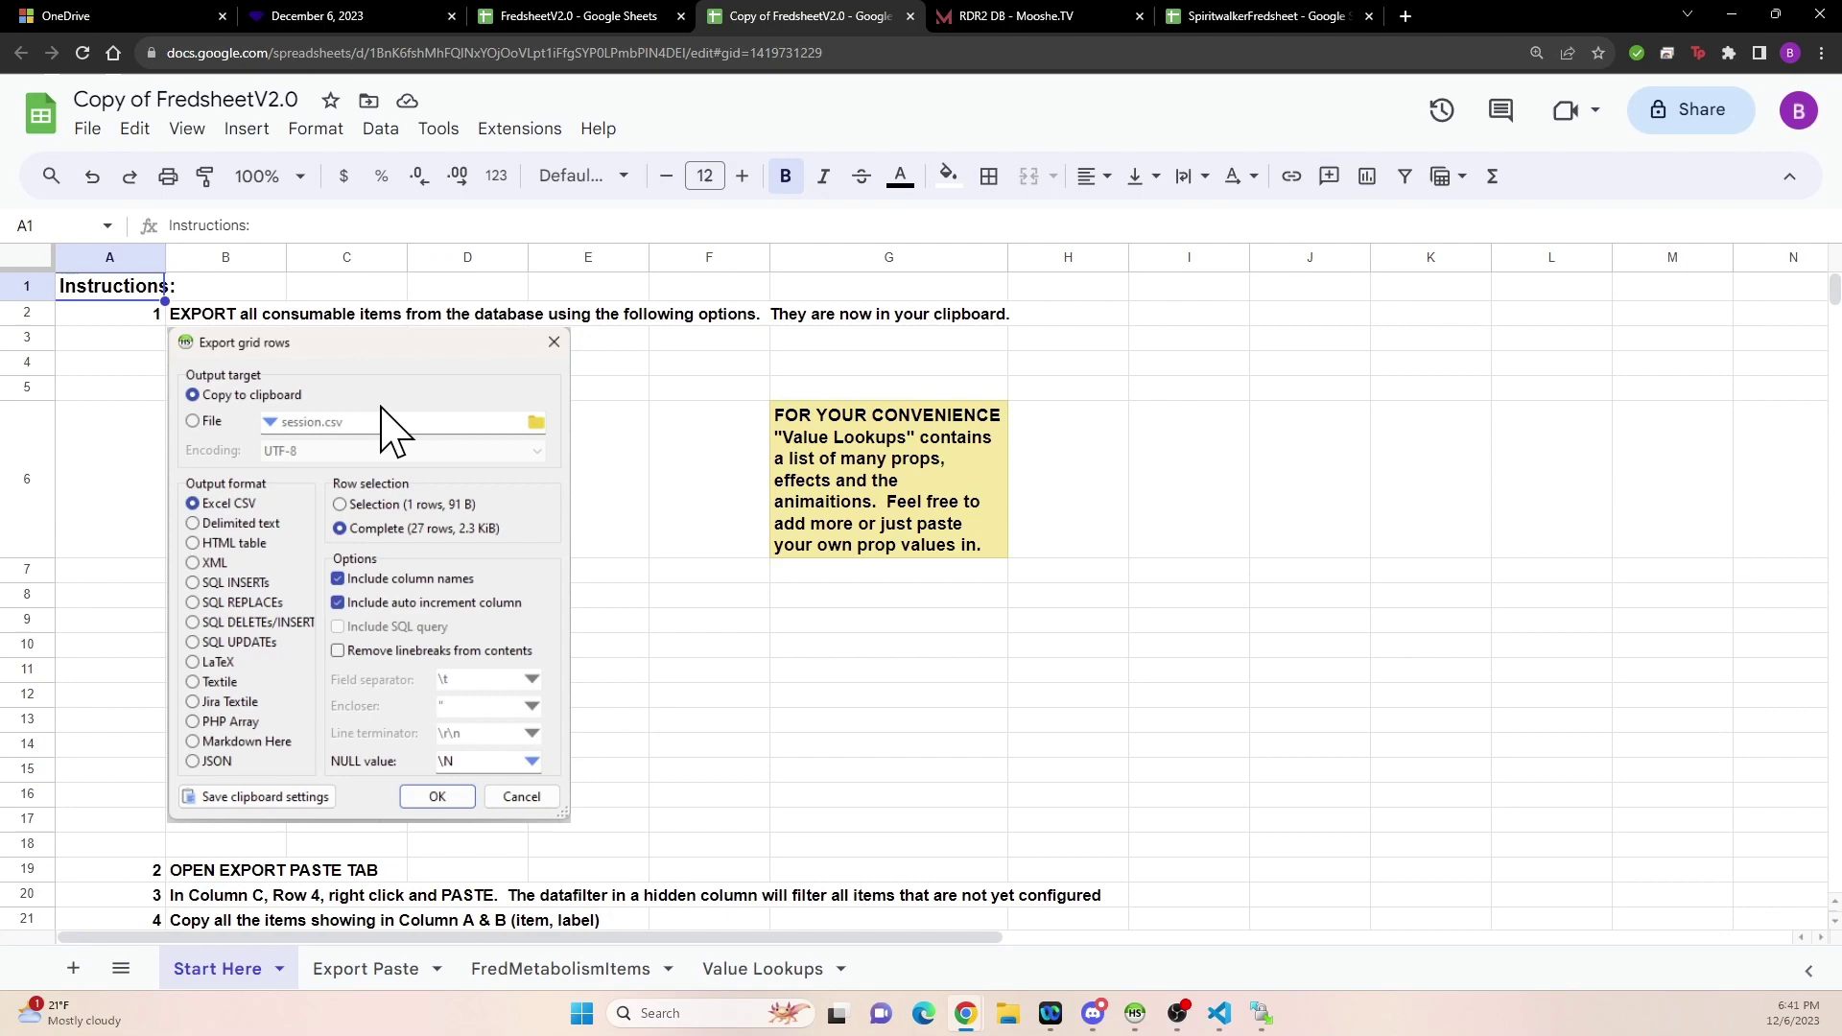
- Bring HeidiSQL forward and scroll through the vorpcore items table data
click(1134, 1012)
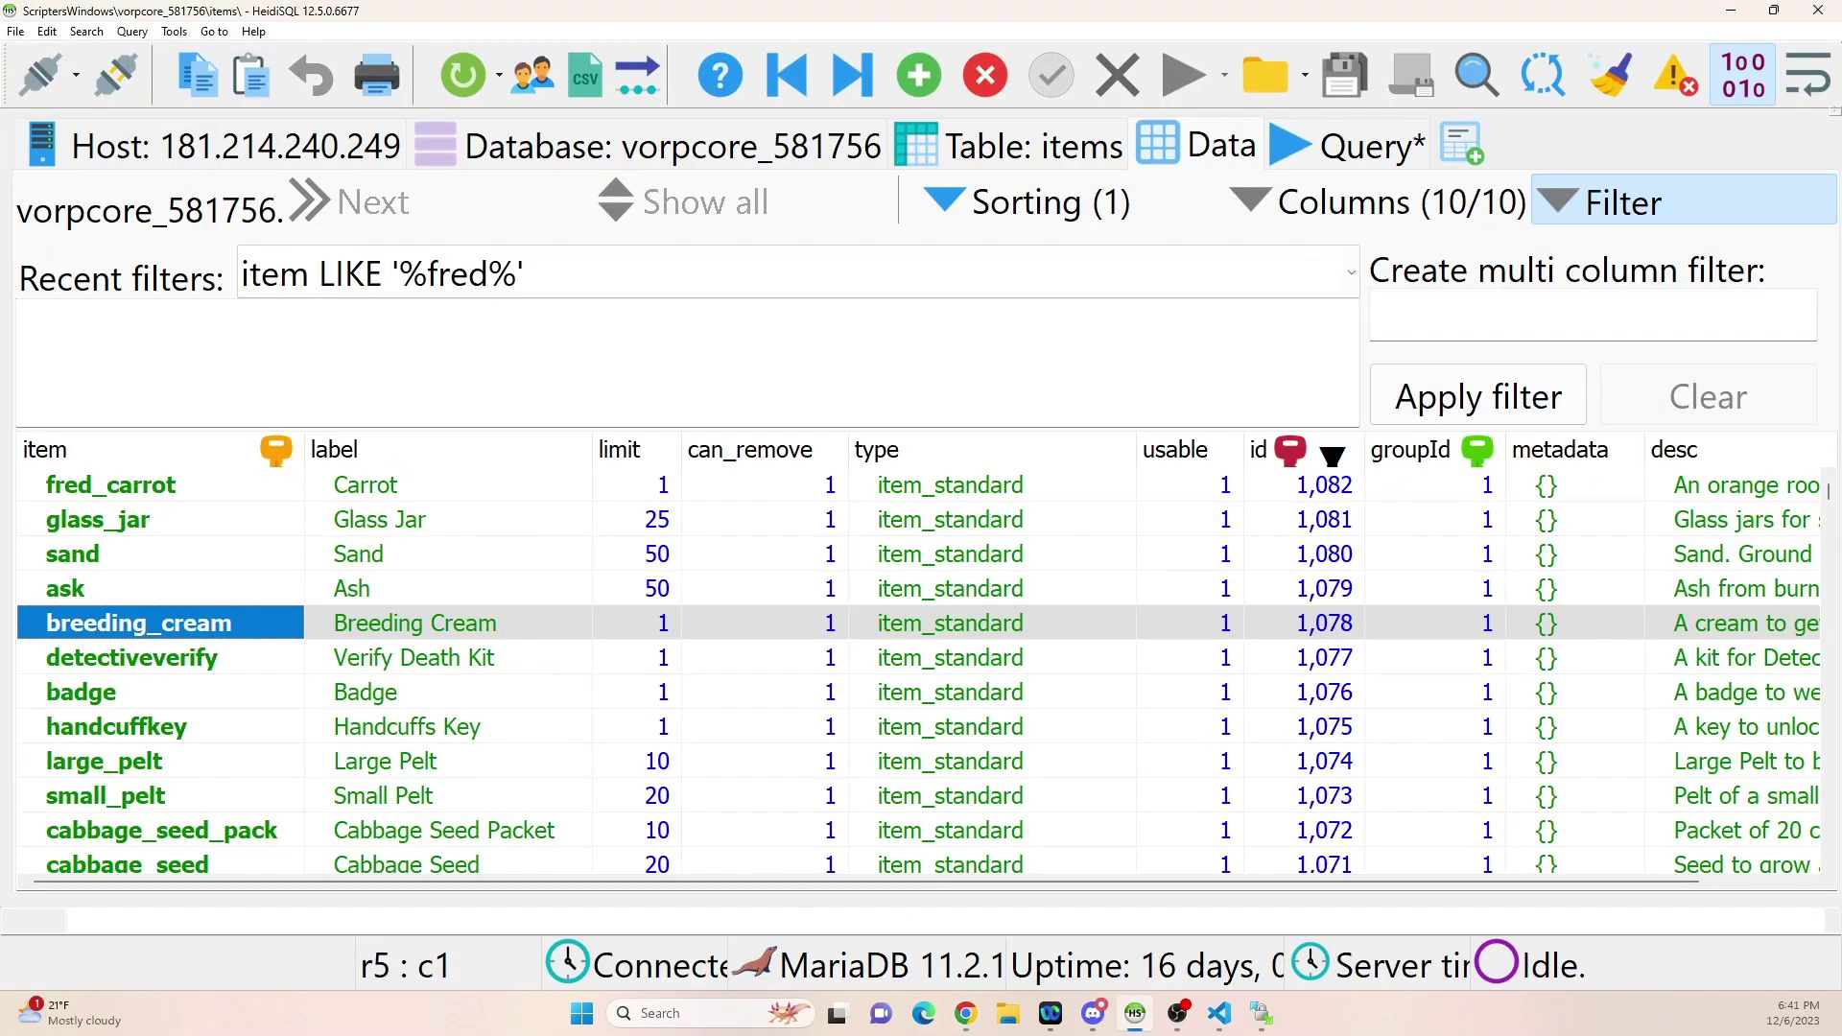
scroll(394, 585, down, 15)
scroll(393, 588, up, 15)
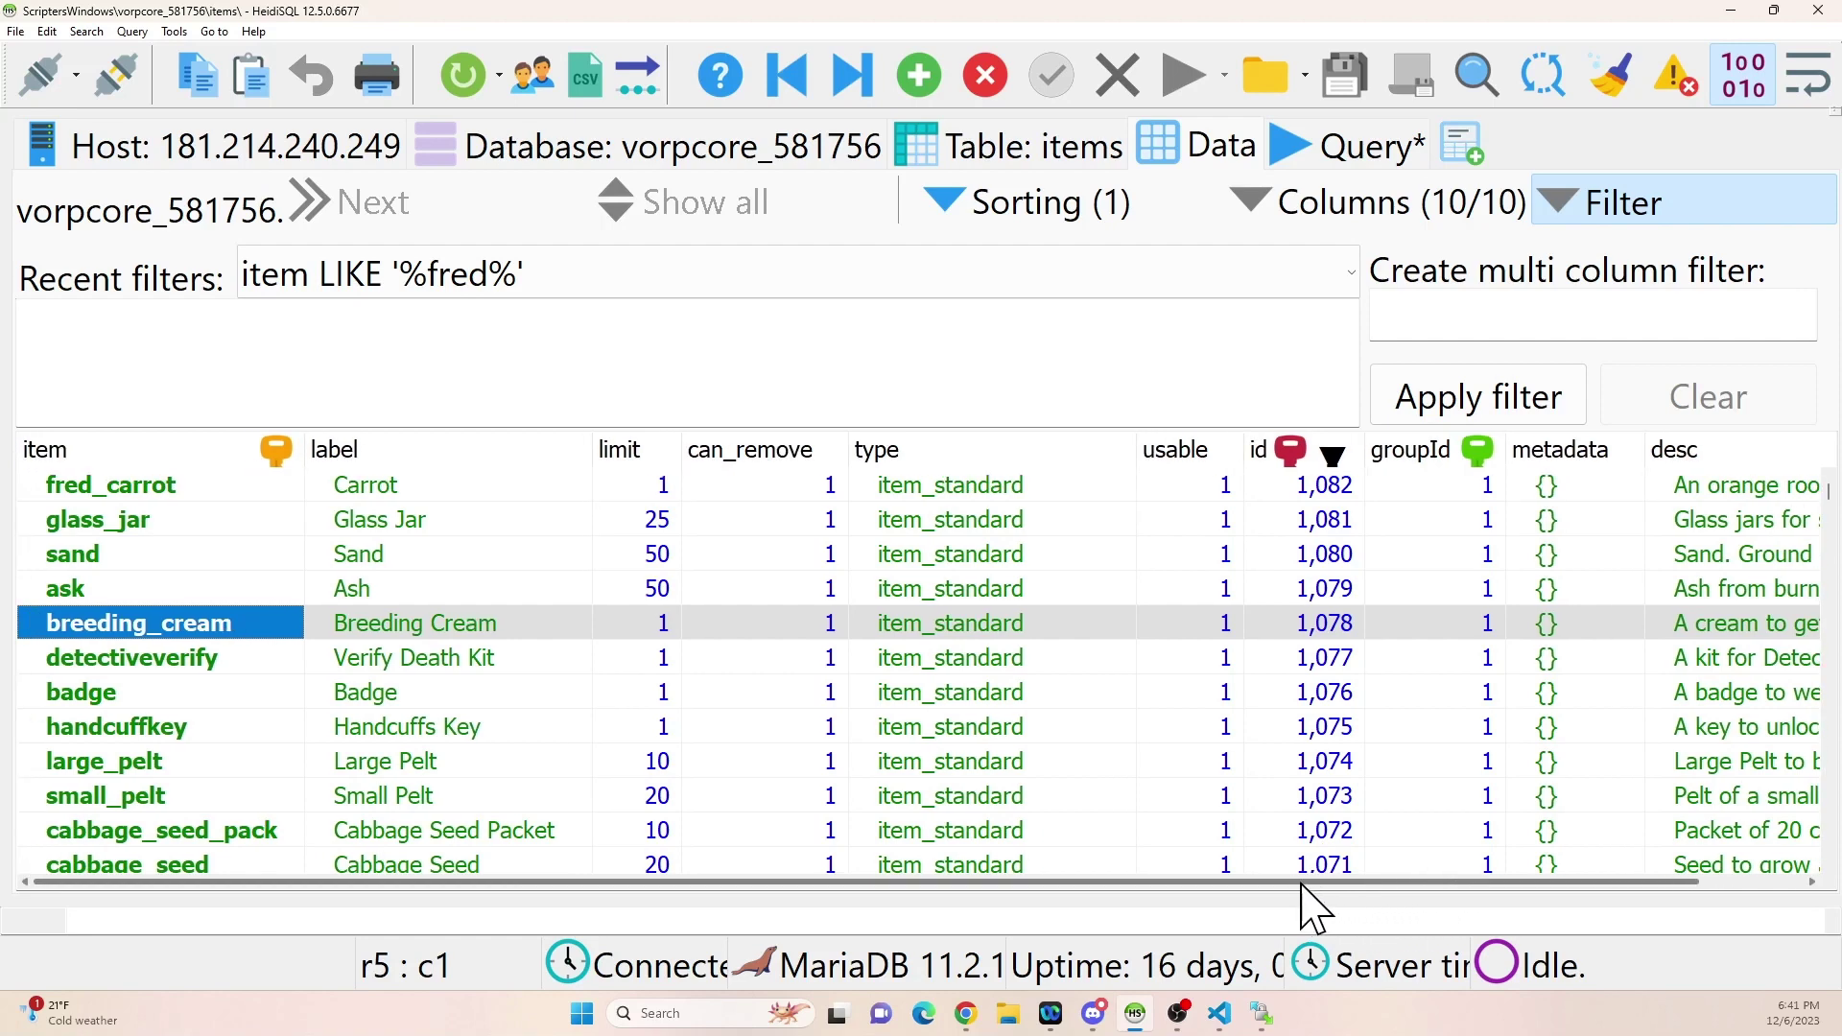
click(1054, 161)
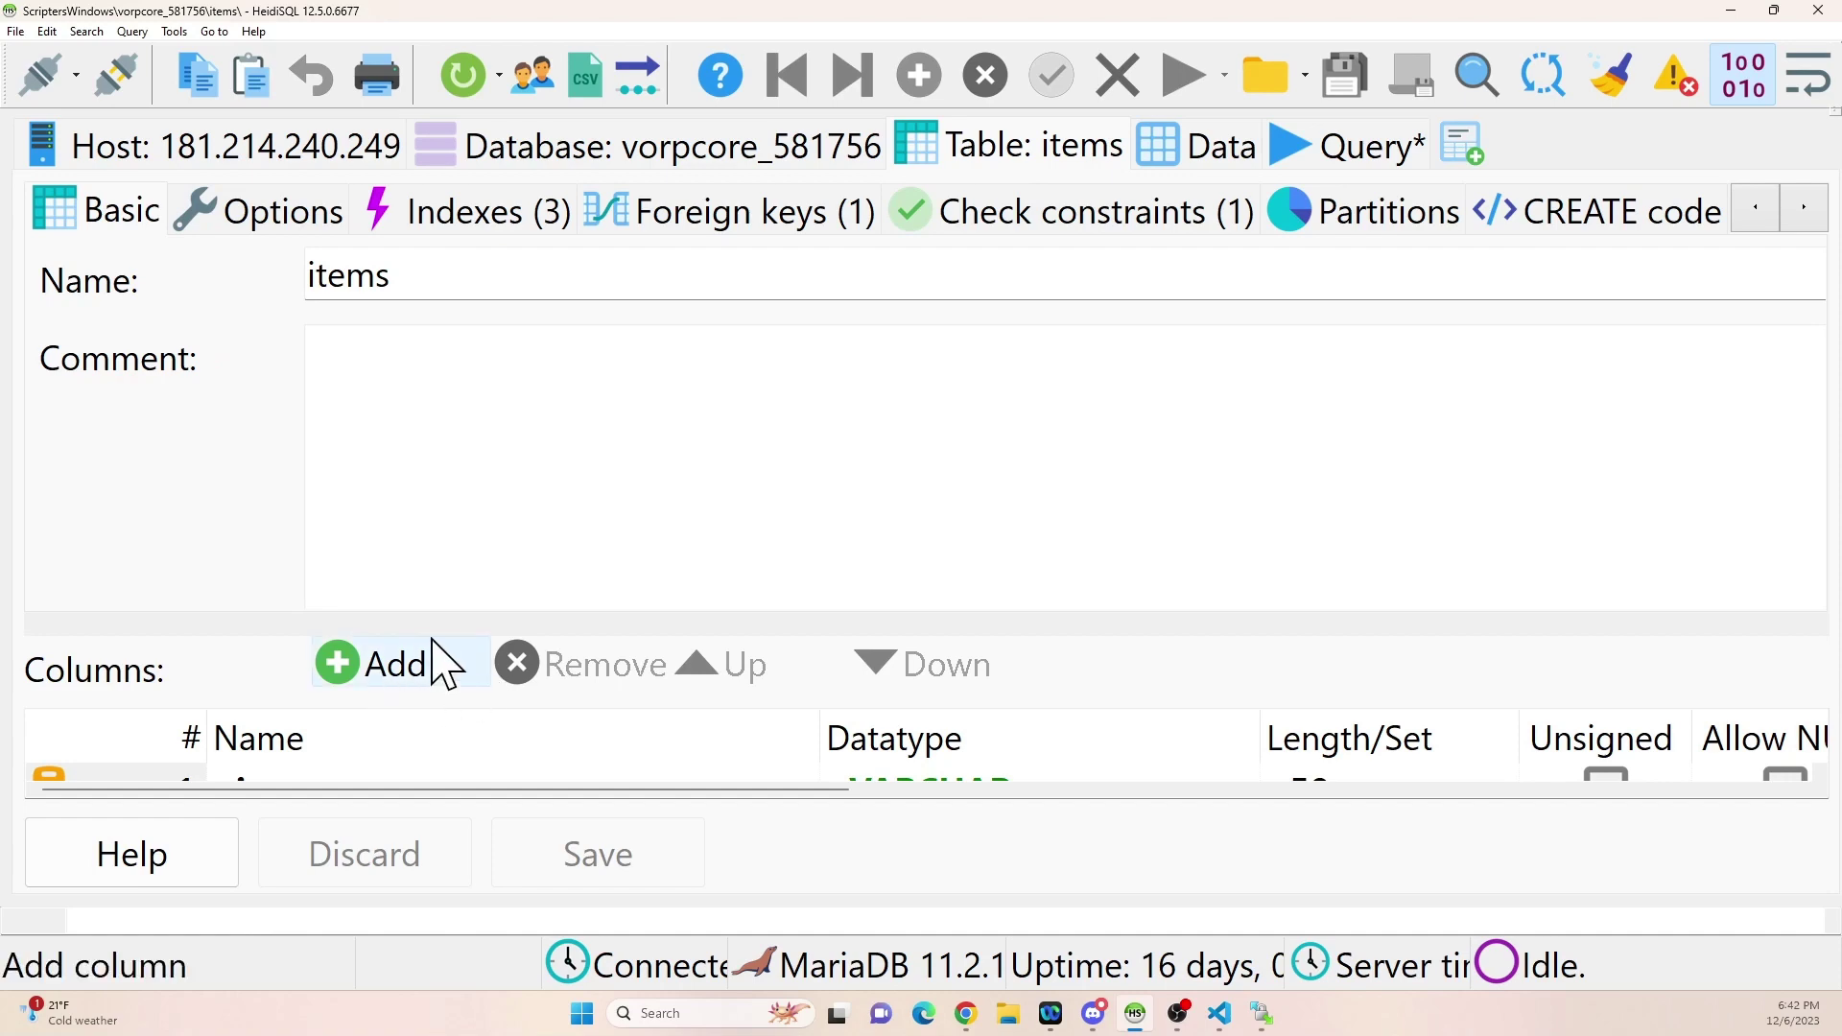
drag(432, 624, 522, 399)
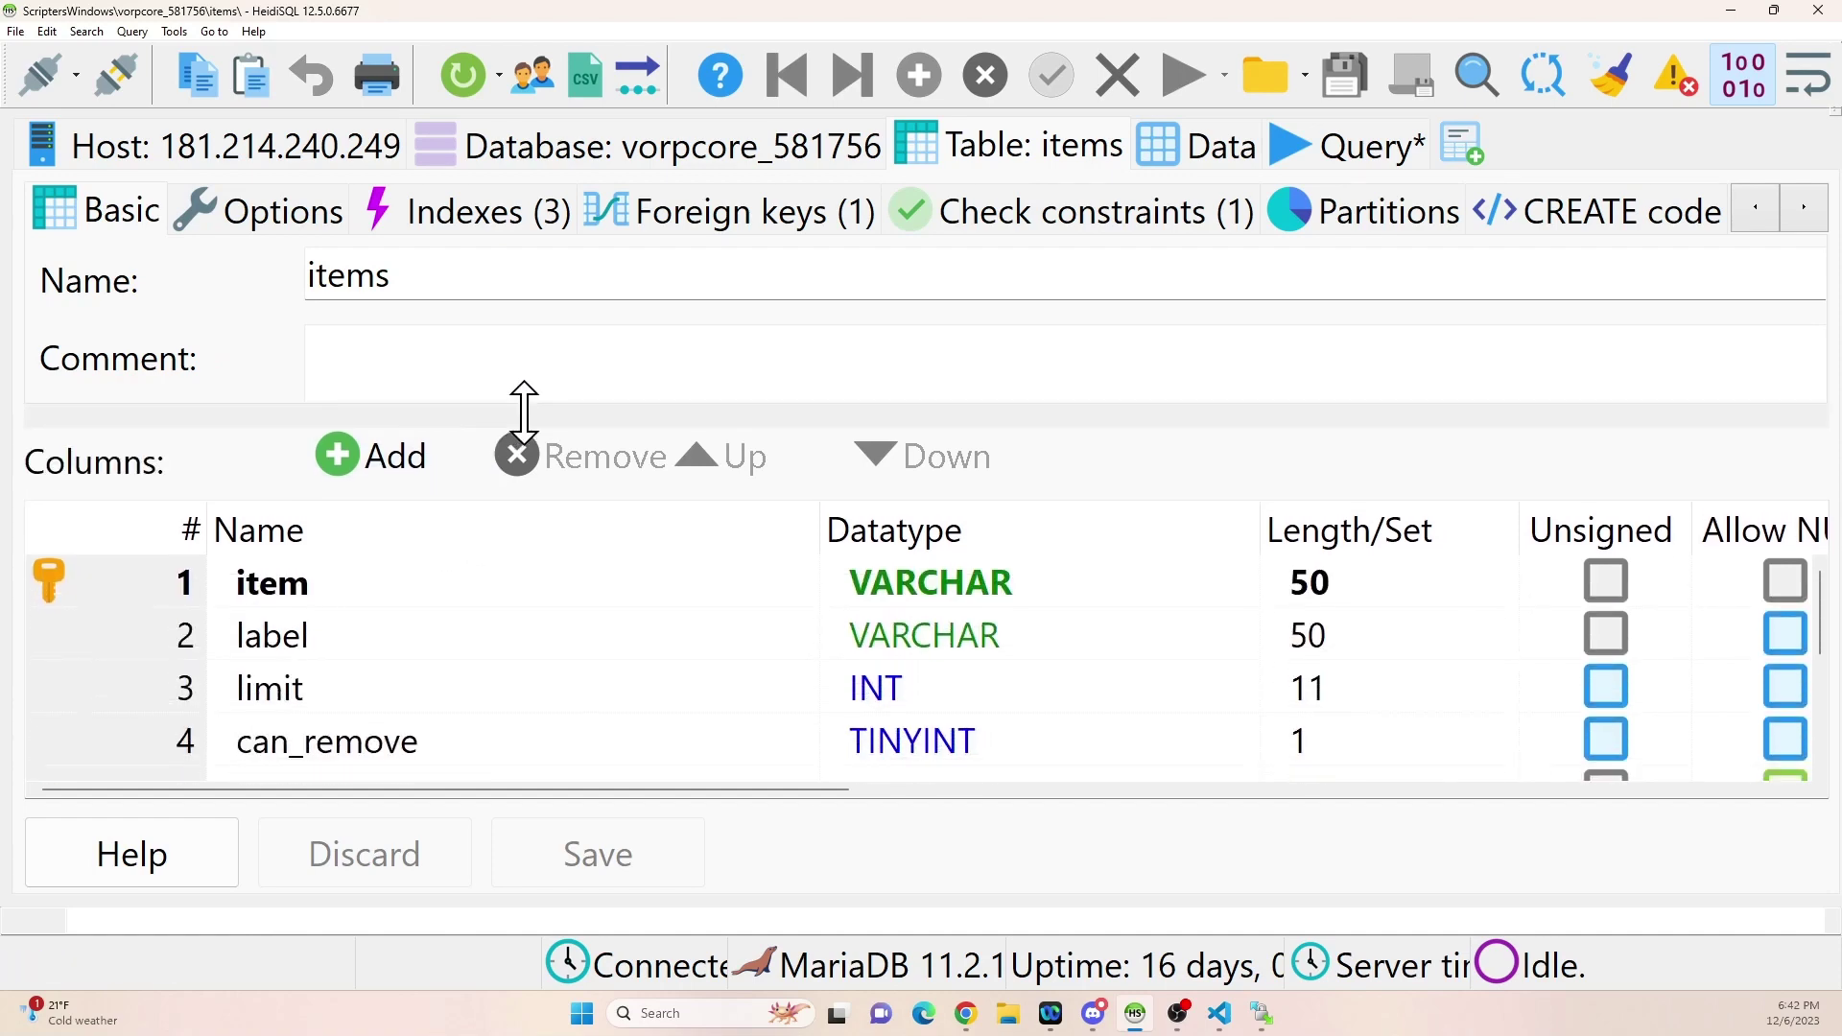
click(336, 458)
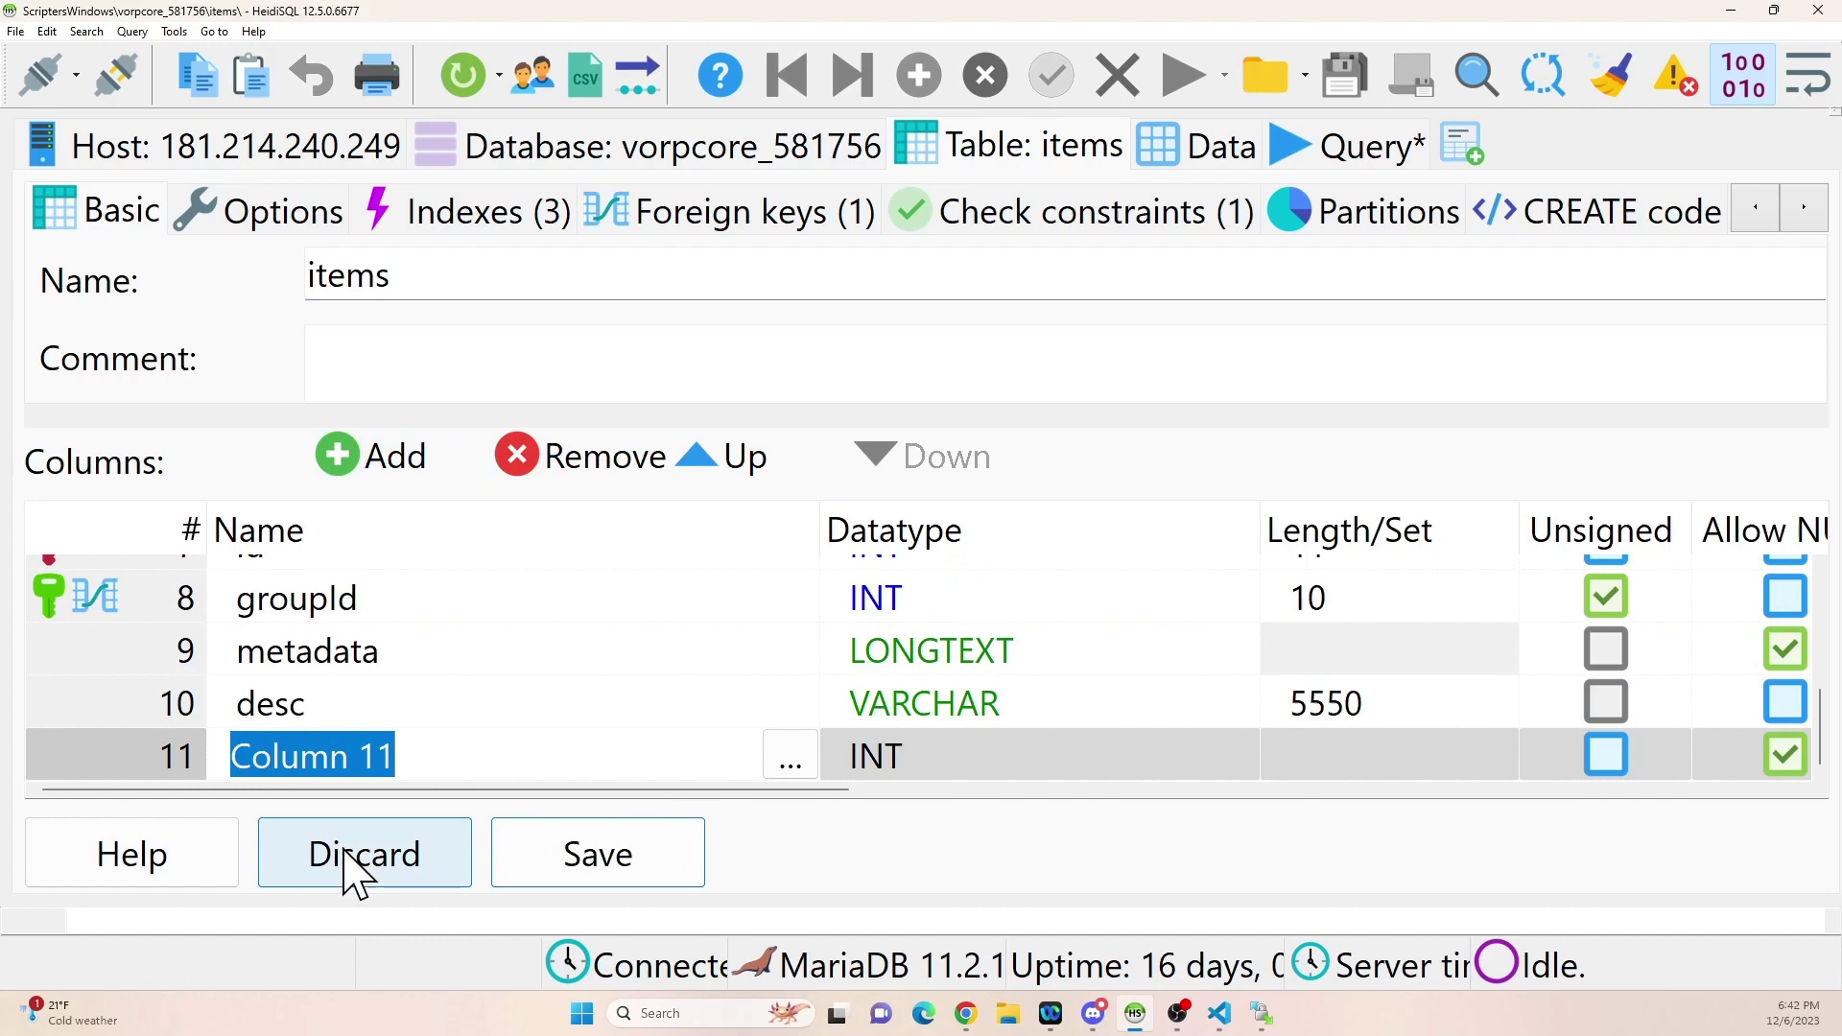
text(fred)
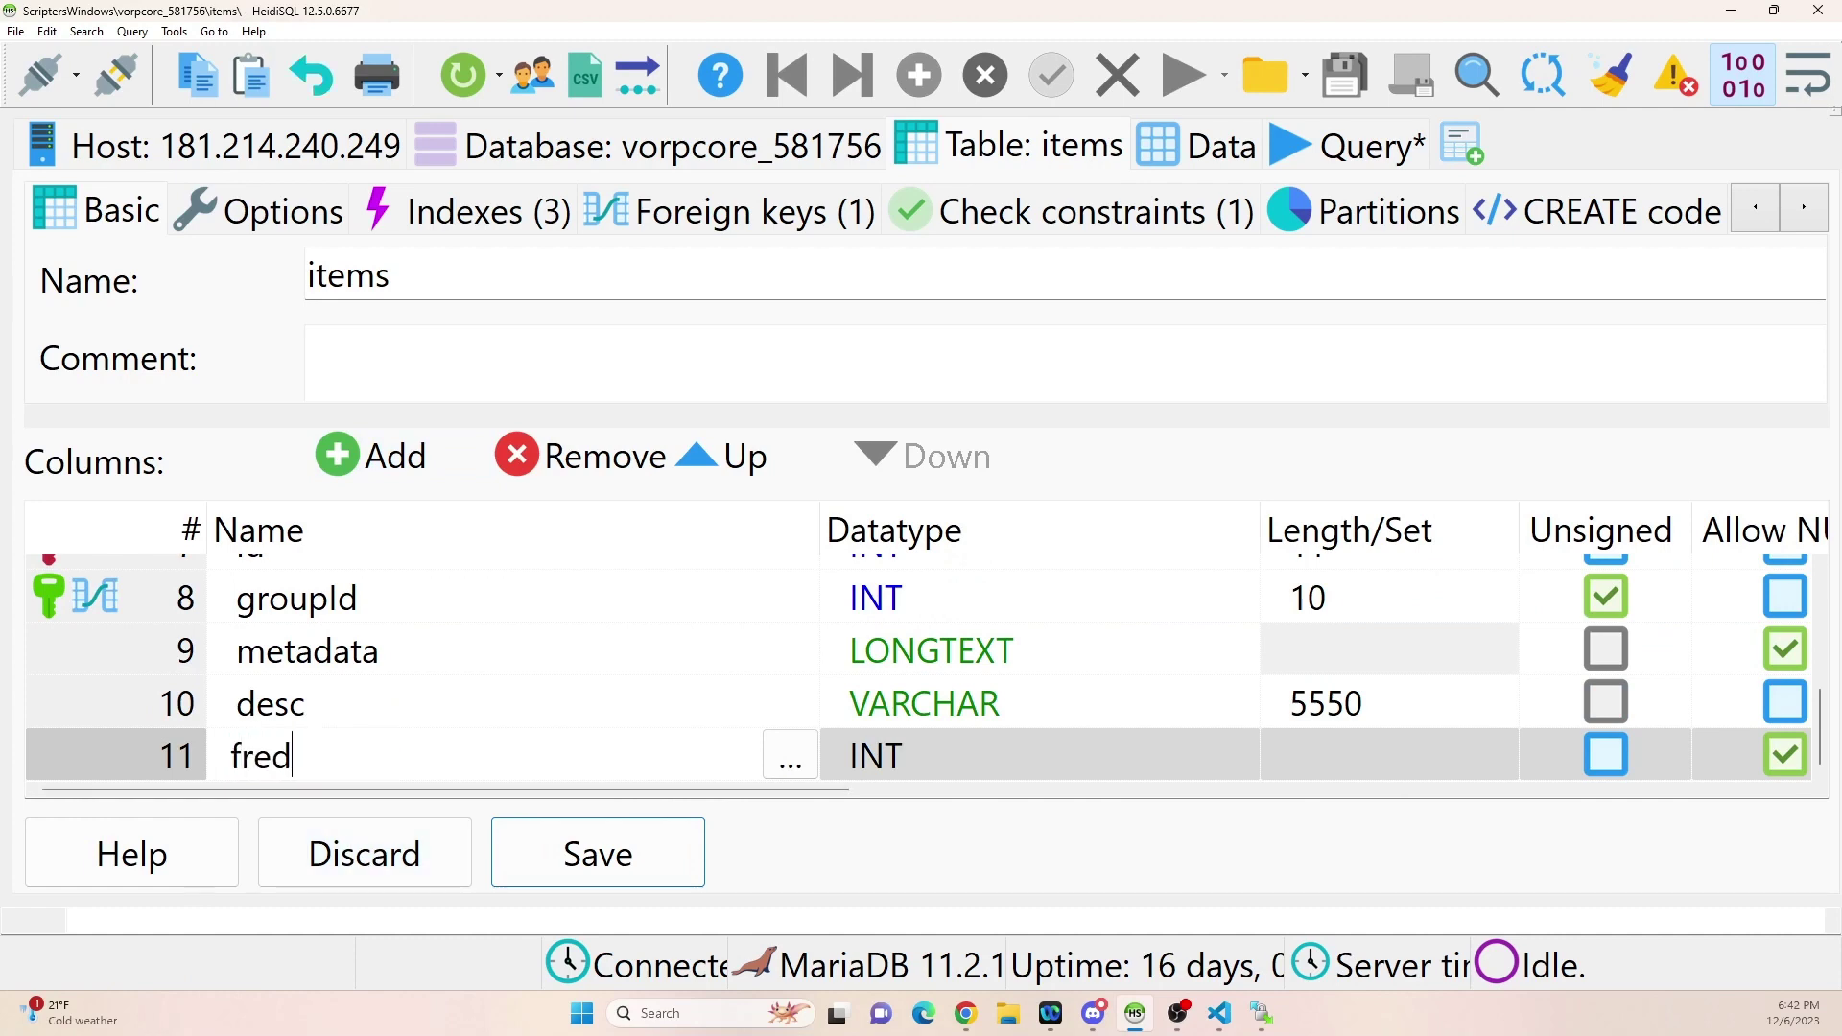
click(971, 781)
scroll(996, 777, up, 2)
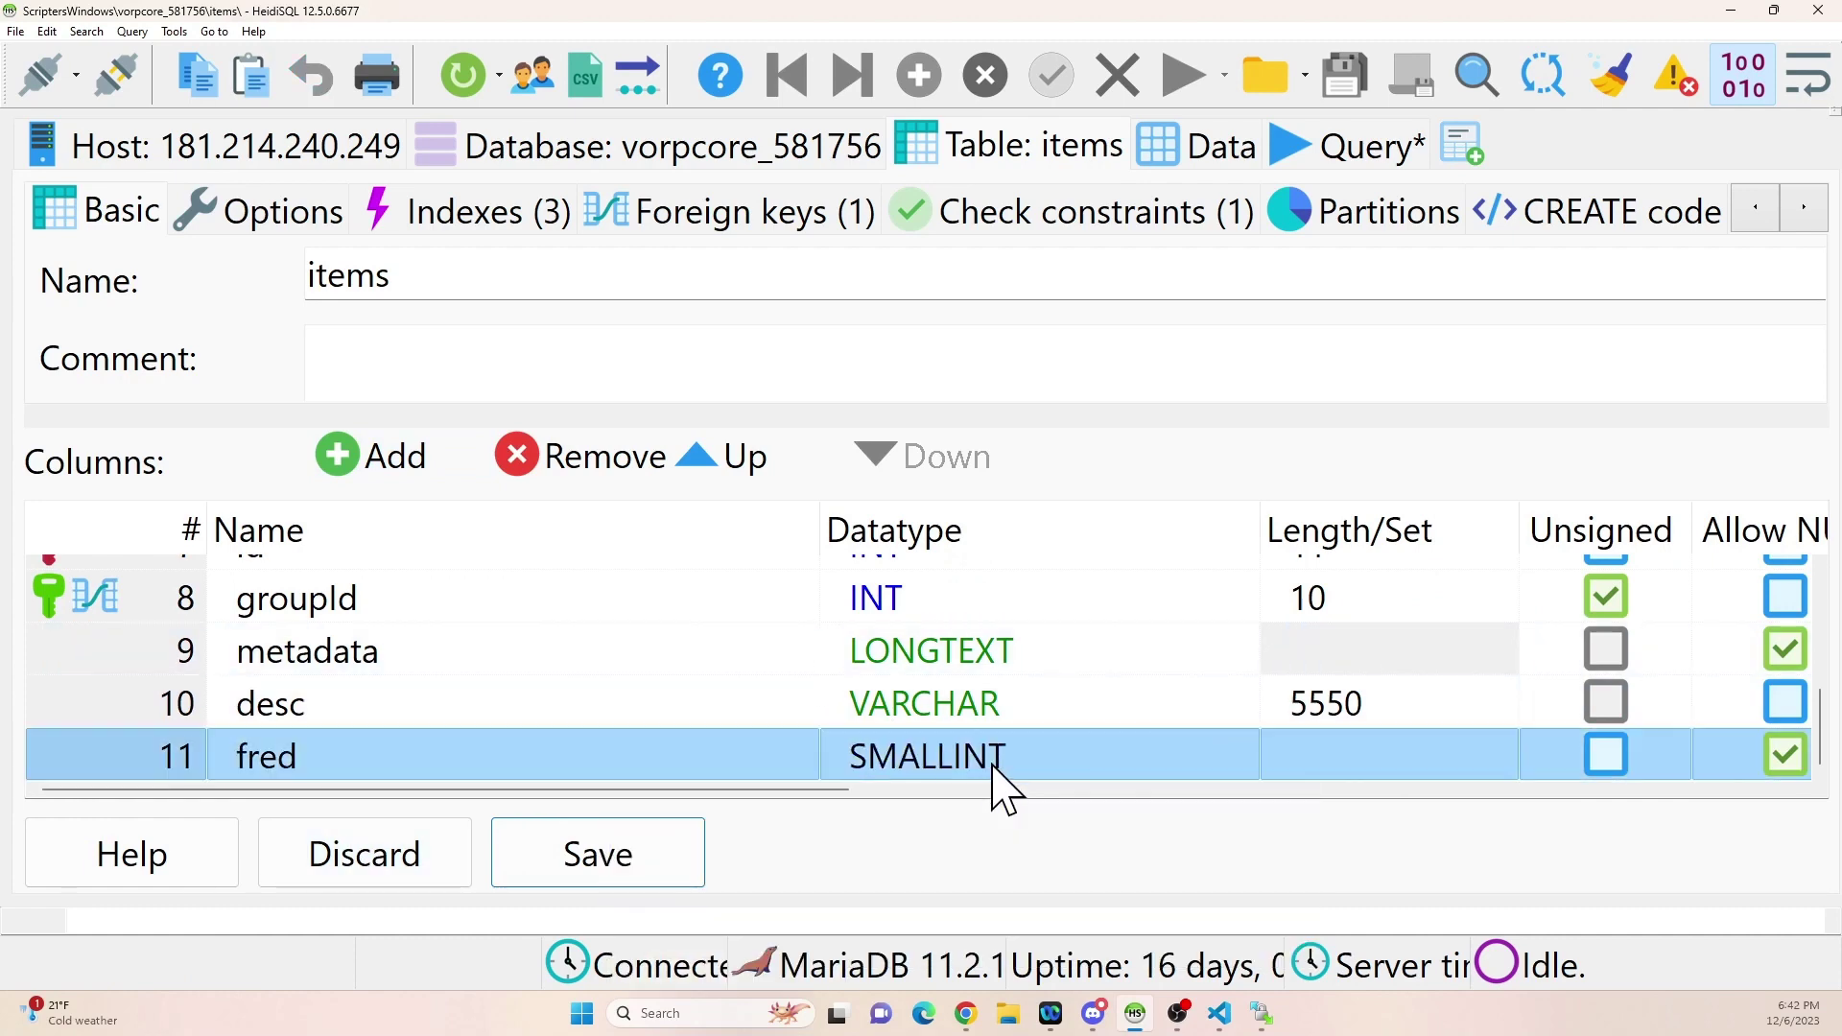
click(996, 784)
scroll(1027, 844, down, 2)
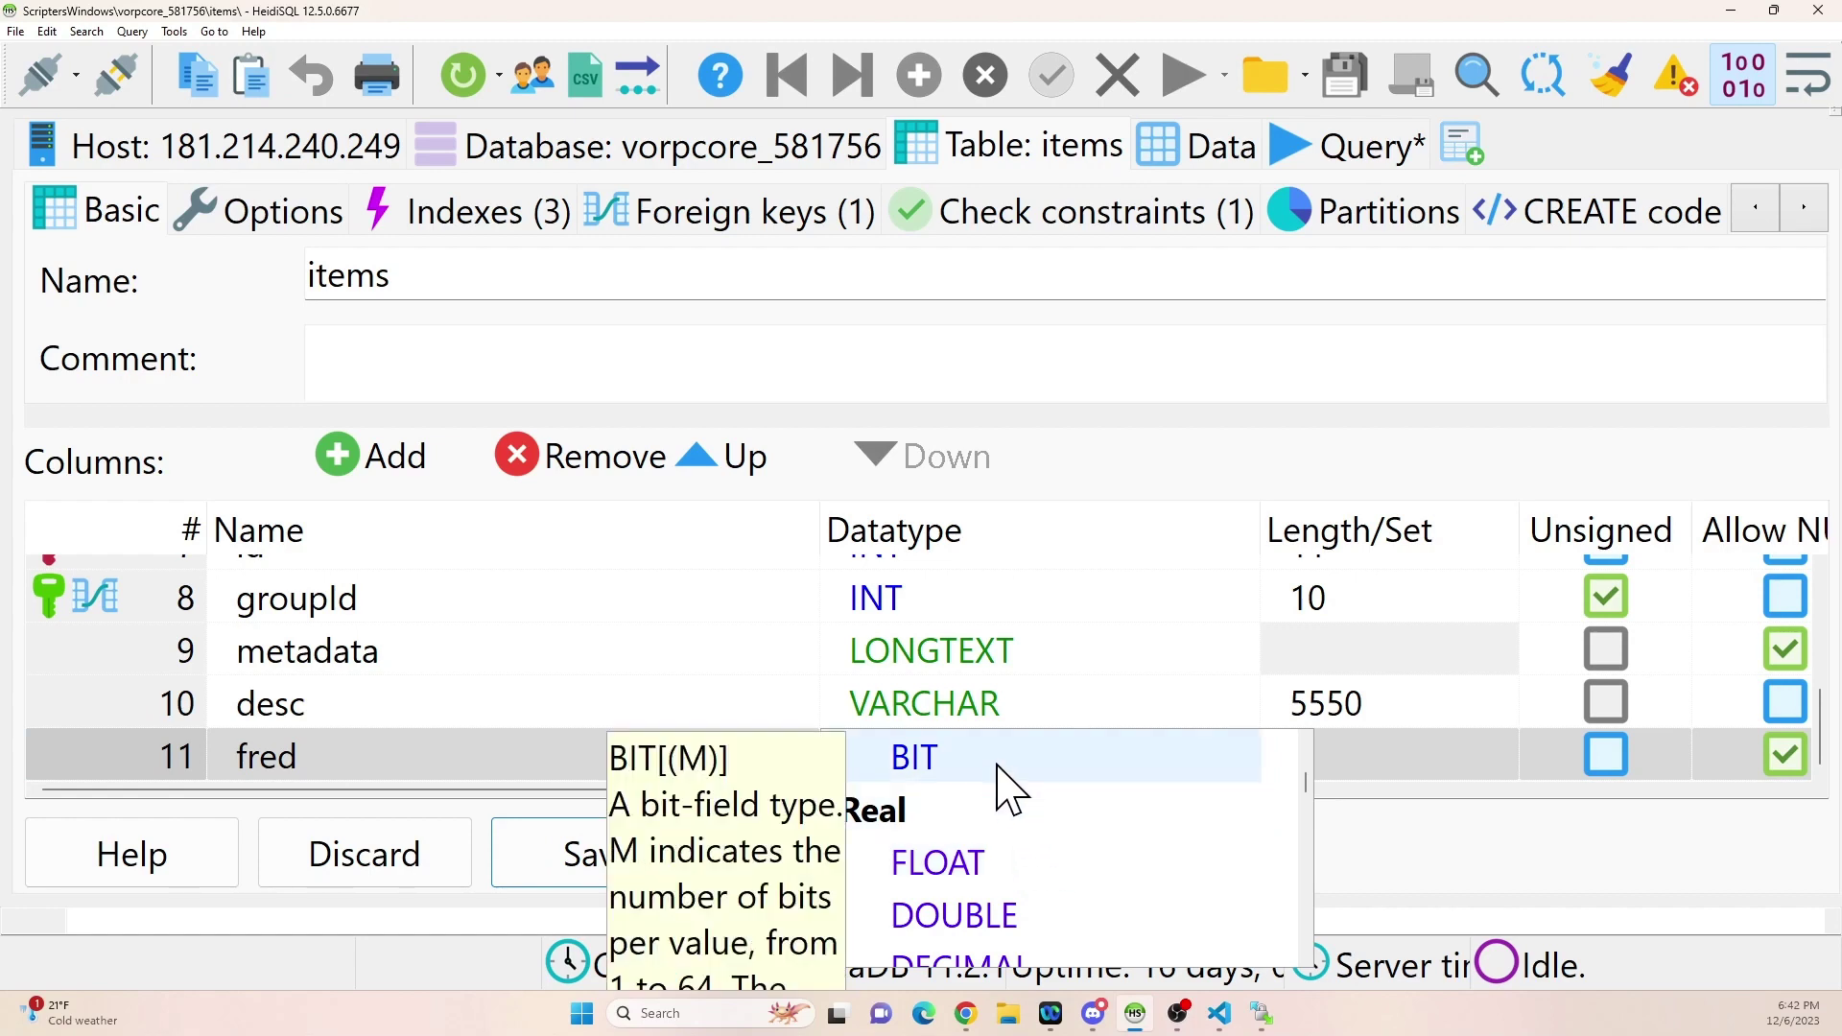
click(580, 470)
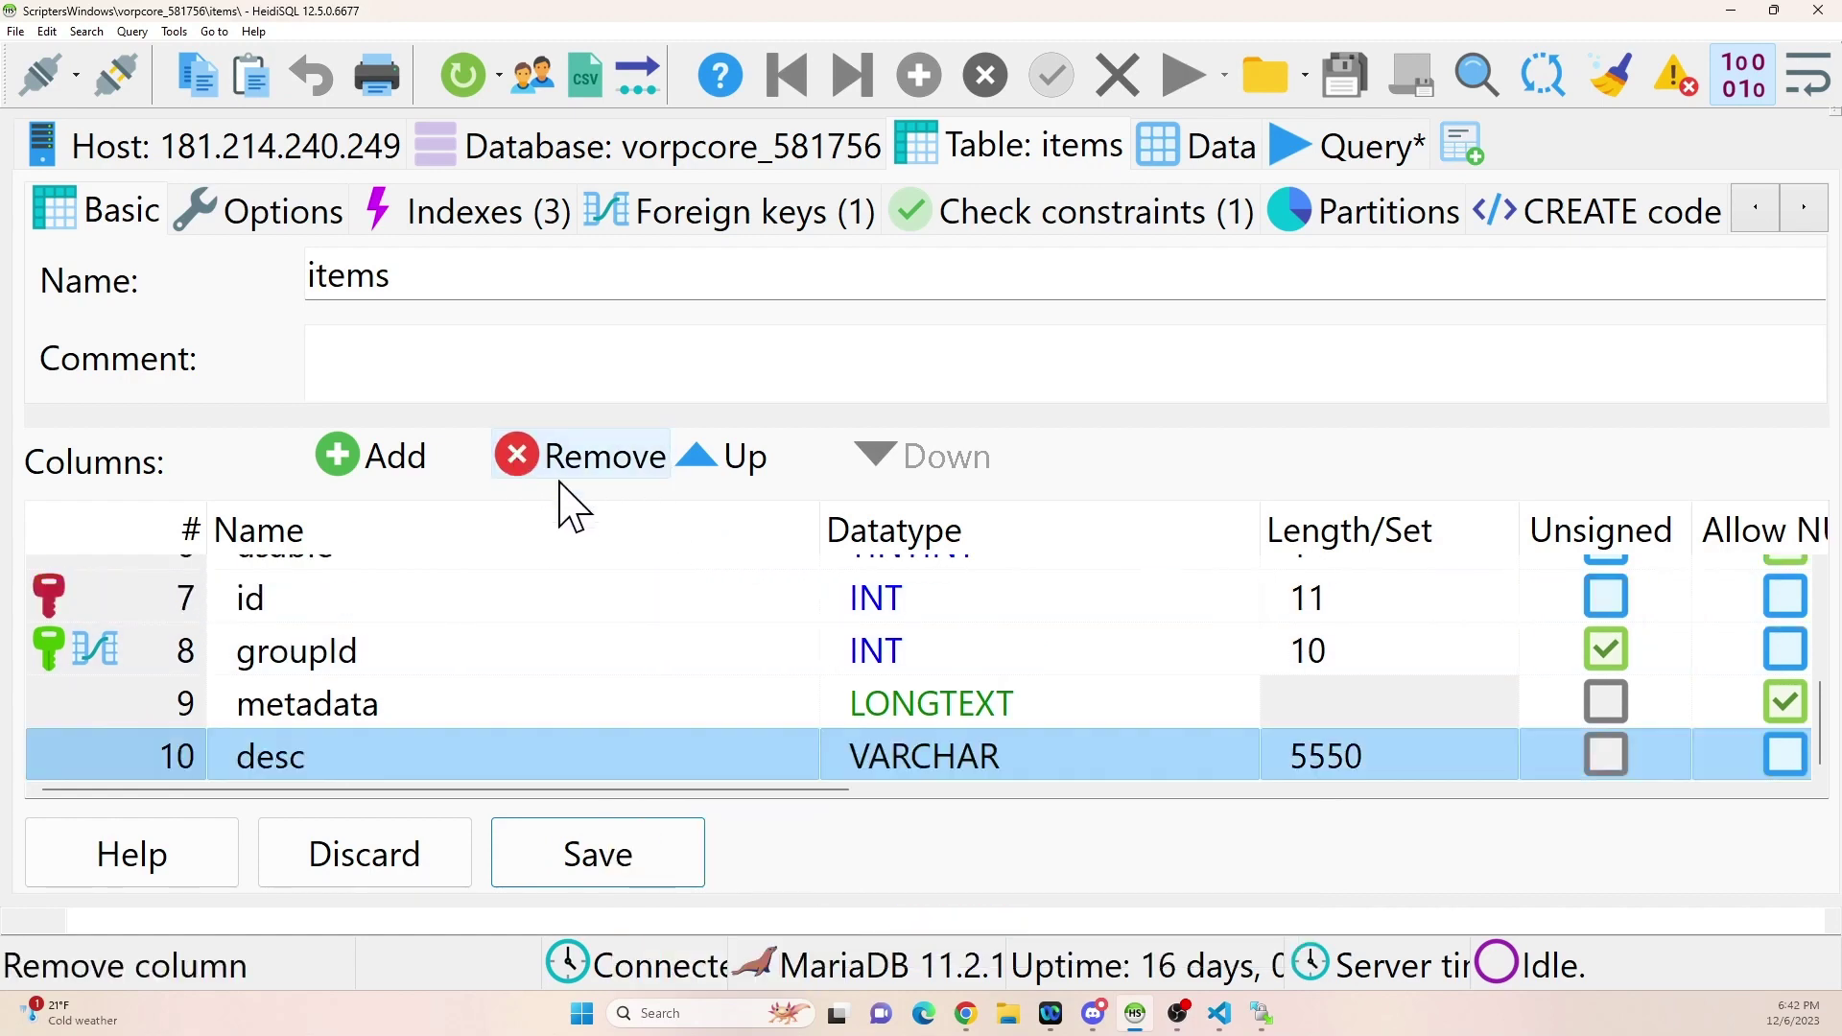
click(1176, 169)
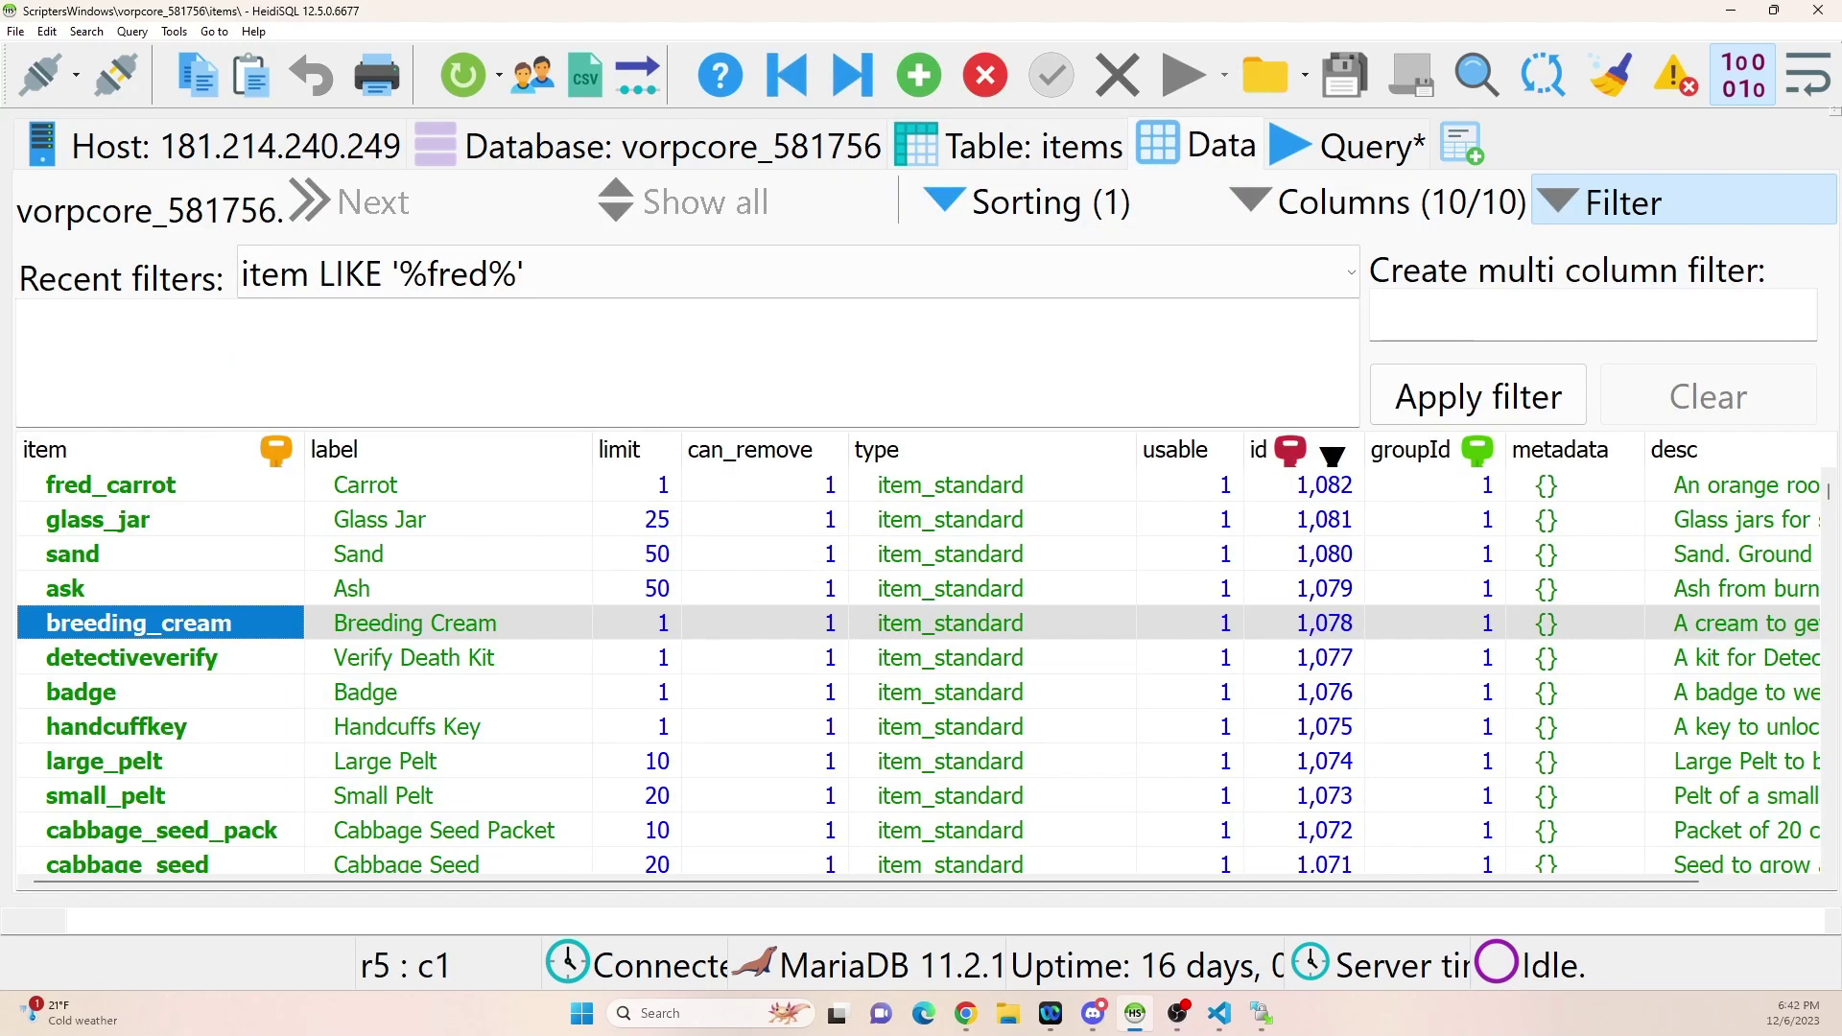
- Filter the items table with the recent filter item LIKE '%fred%'
click(398, 288)
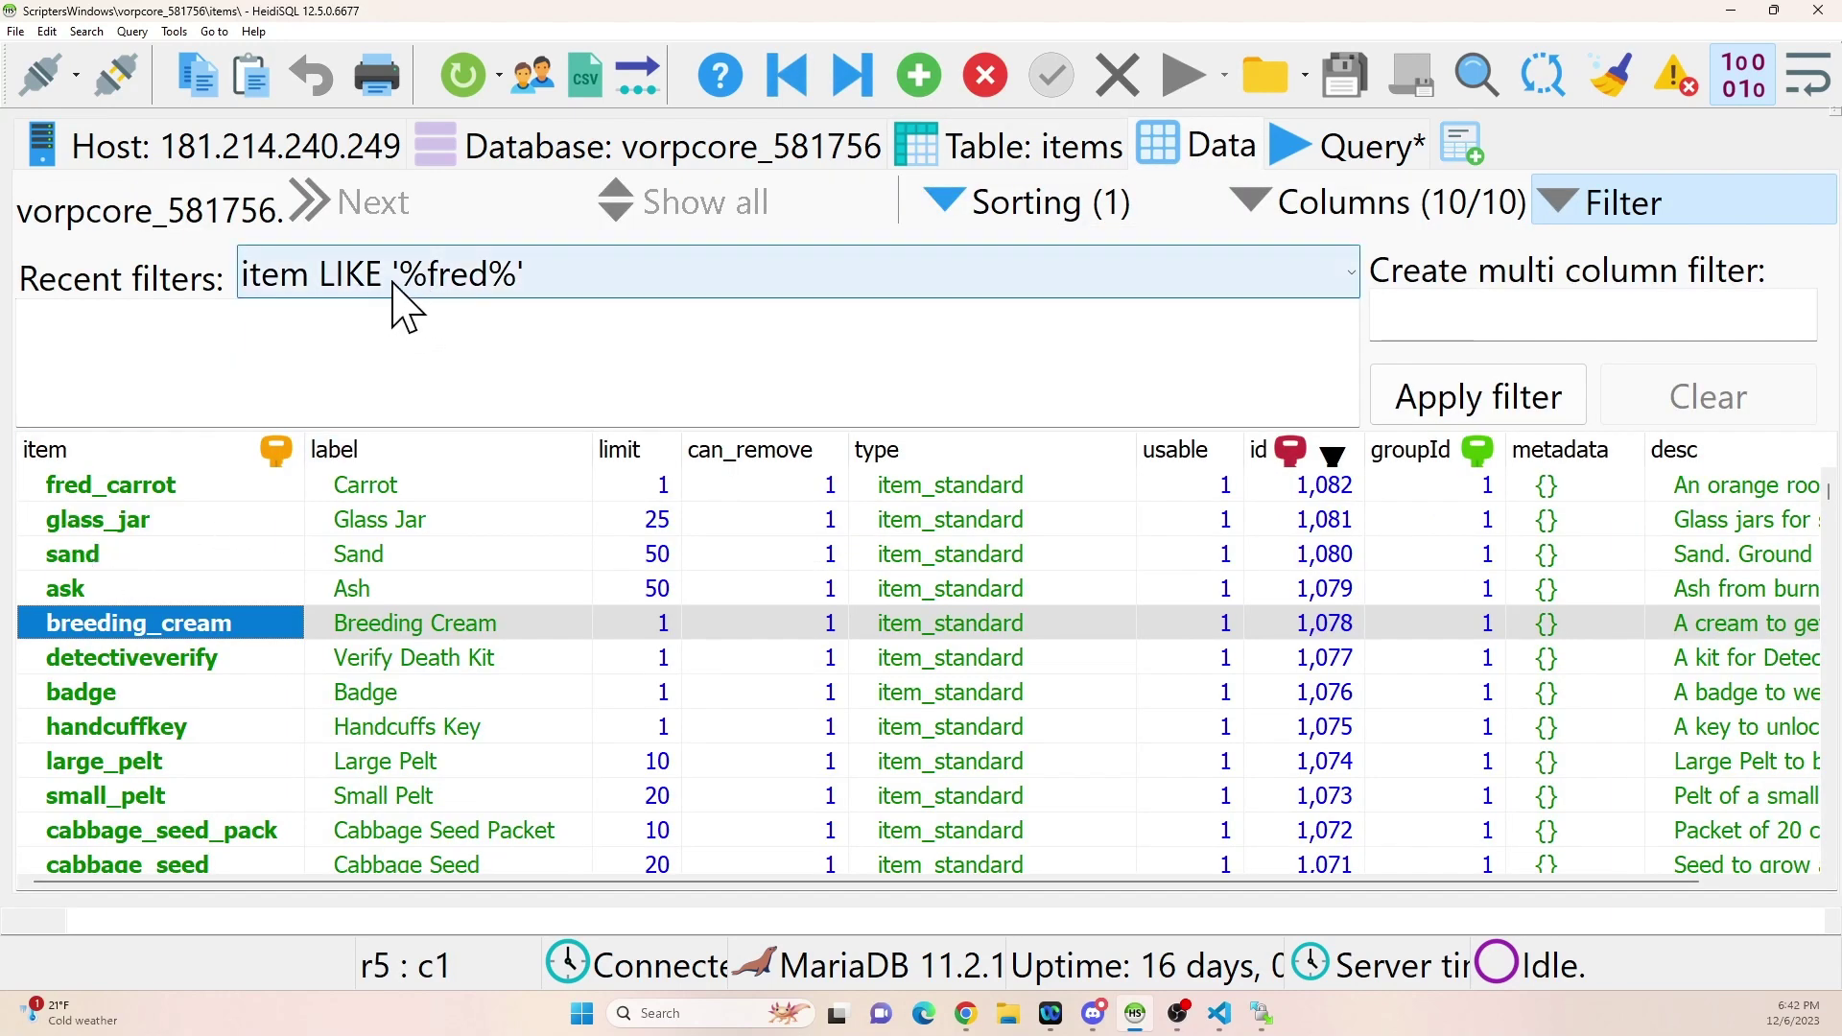
click(403, 293)
click(470, 31)
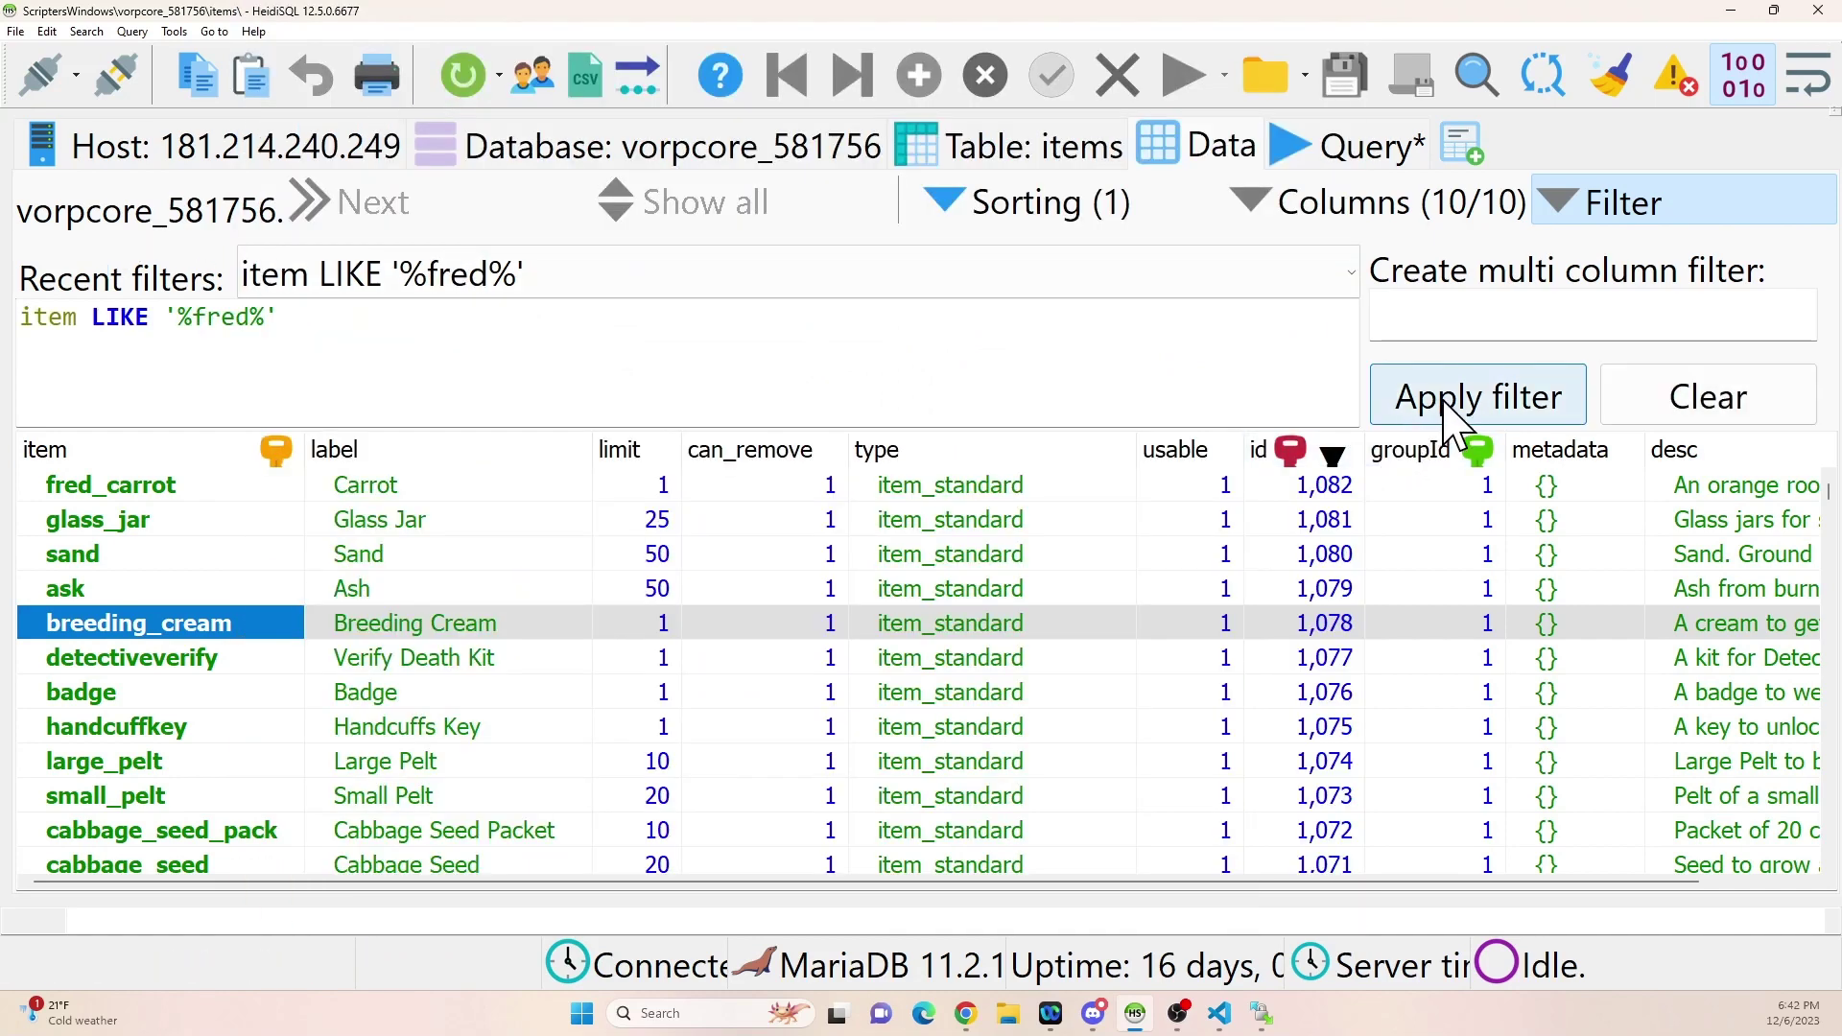
click(1473, 411)
scroll(172, 787, down, 10)
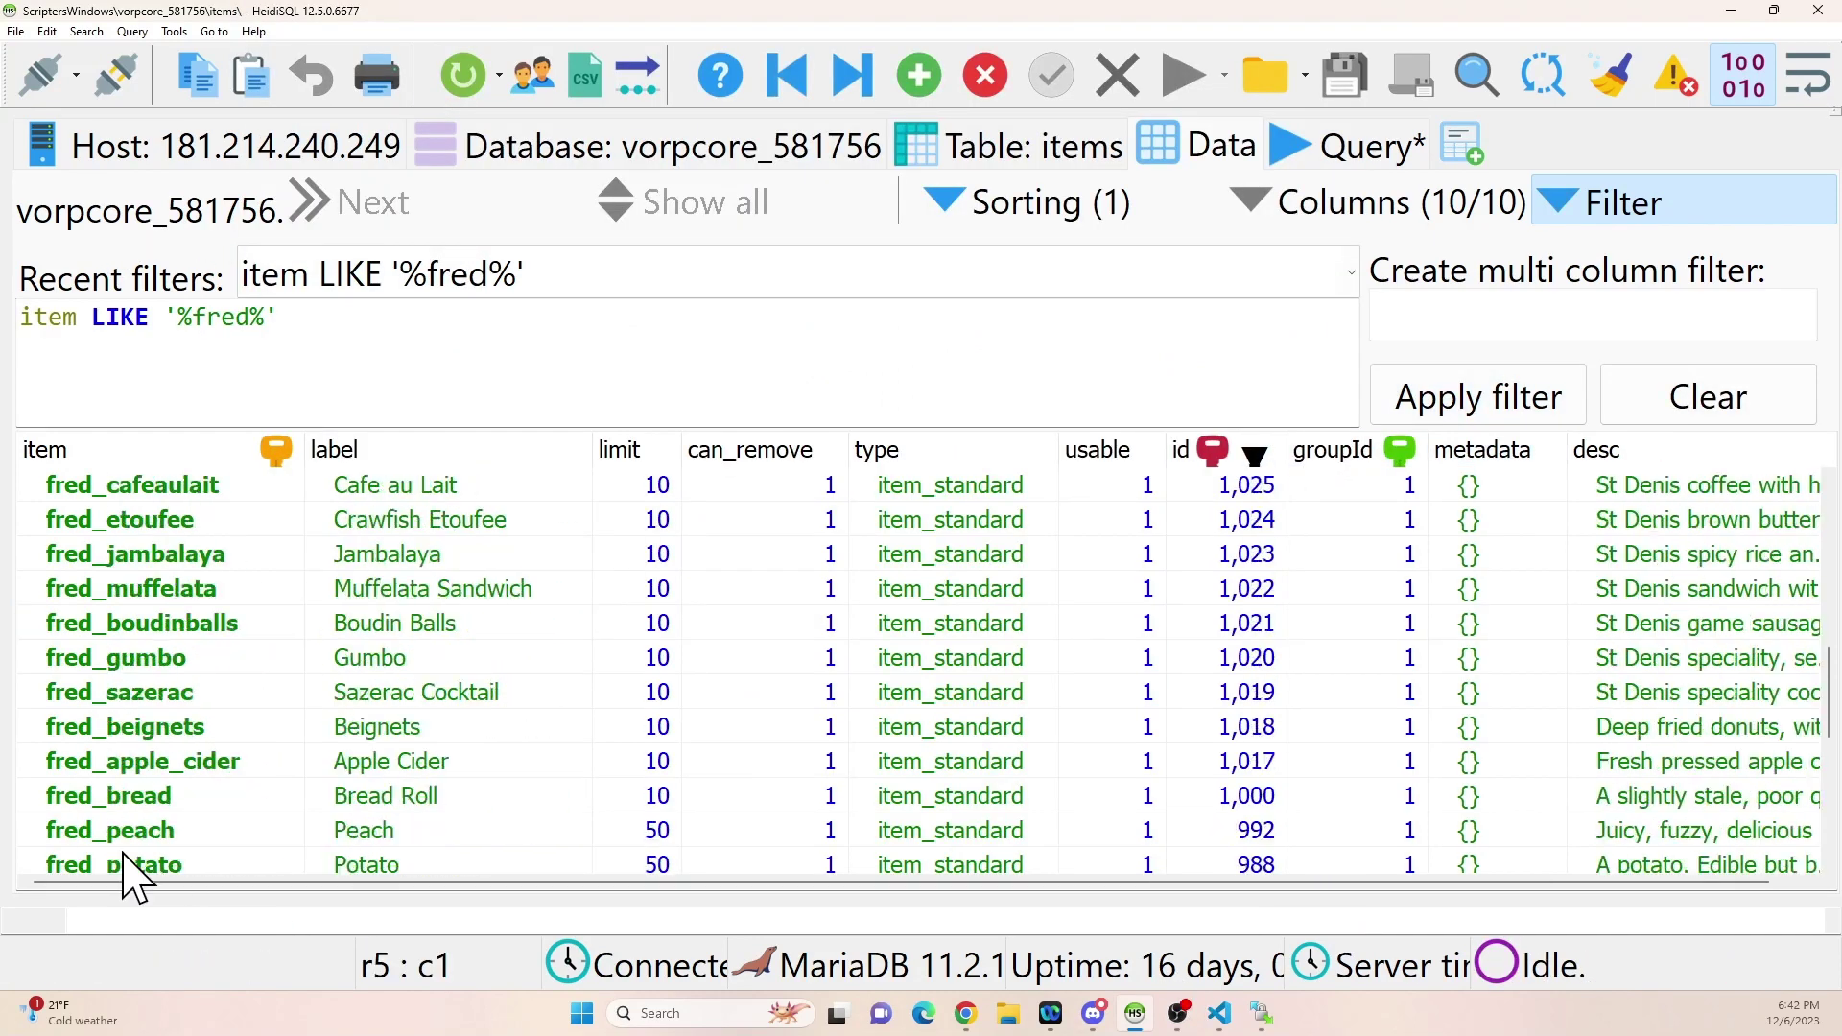
scroll(153, 873, up, 5)
scroll(153, 875, up, 10)
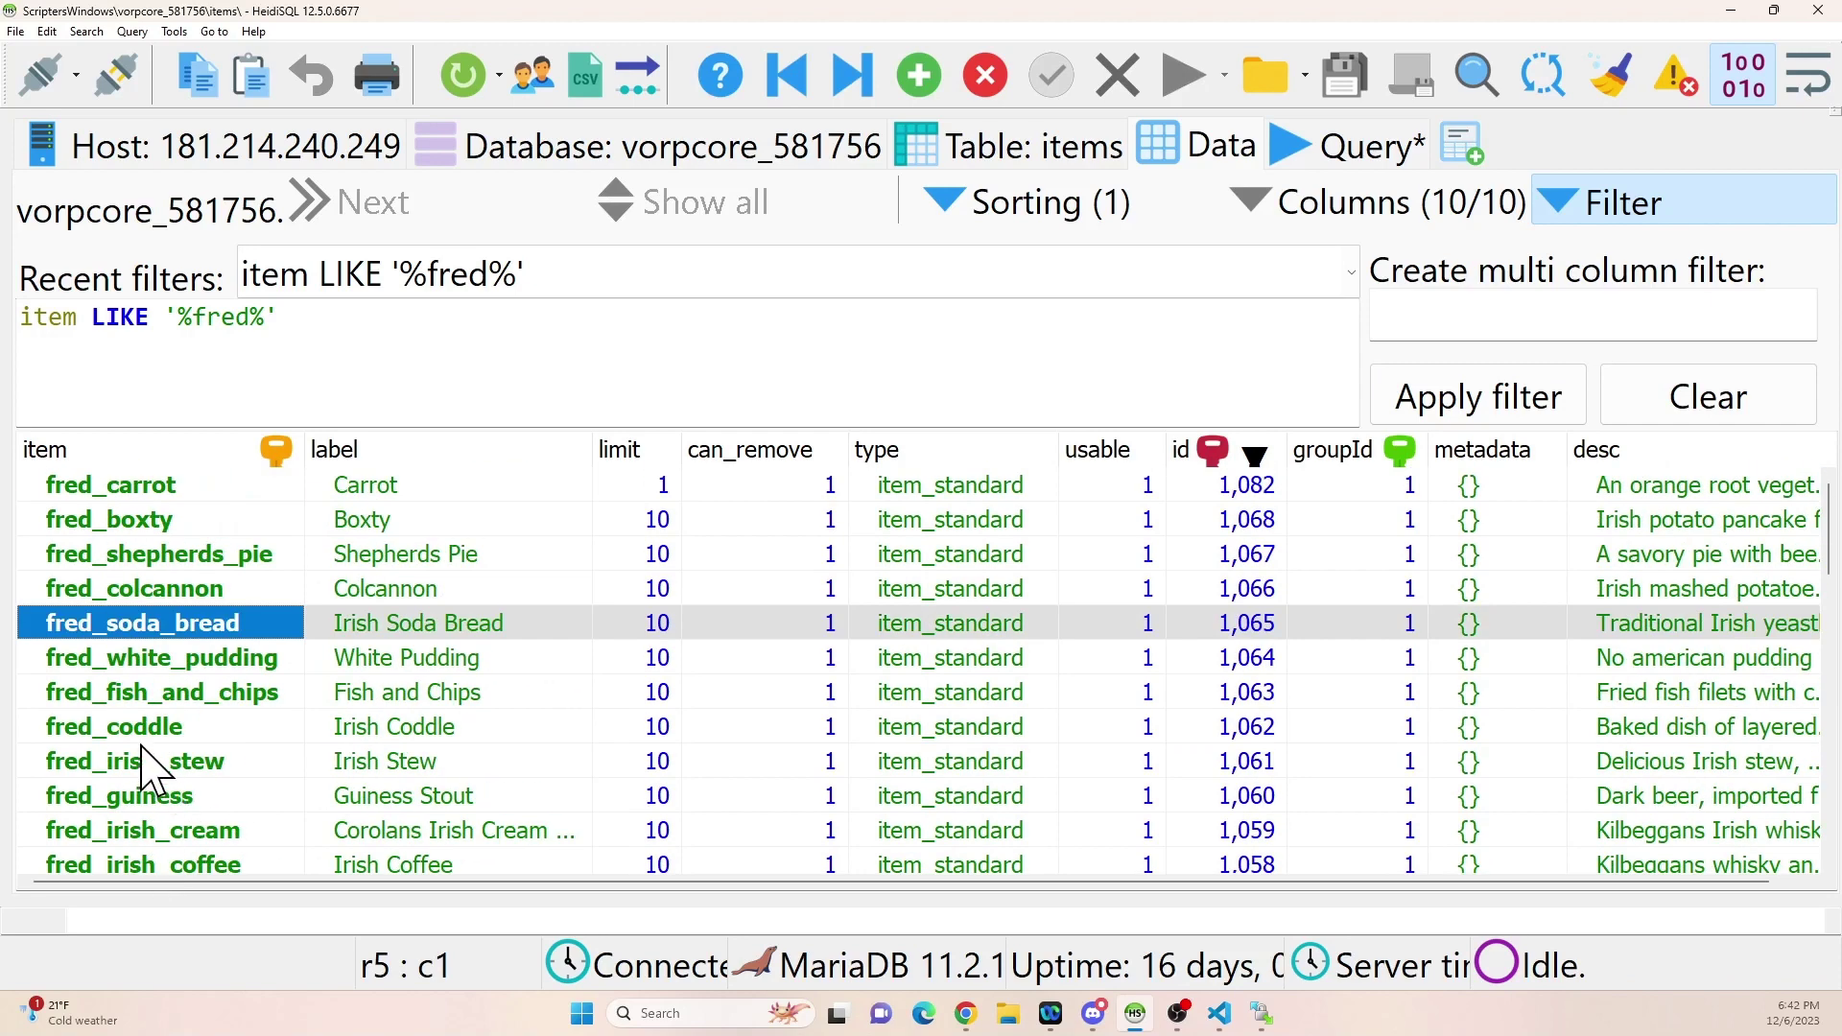
- Export all 48 filtered grid rows to the clipboard as Excel CSV
click(146, 495)
right_click(151, 509)
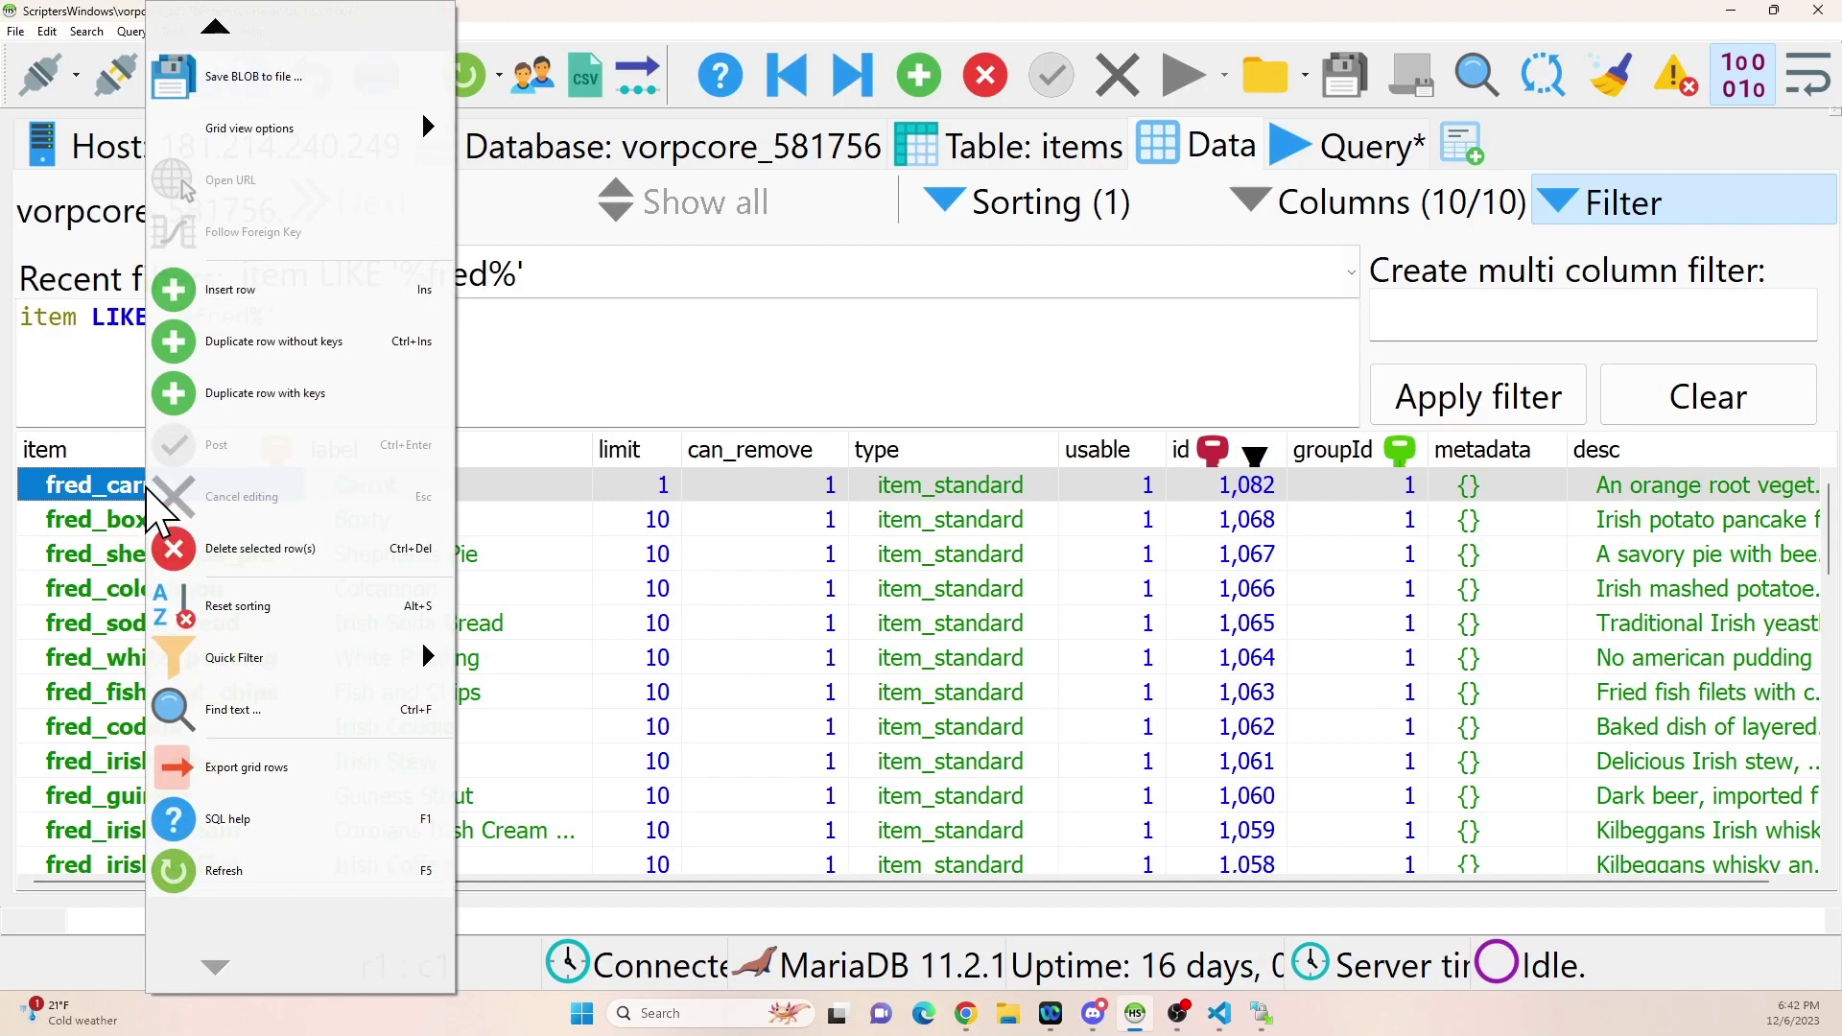
click(96, 485)
click(369, 660)
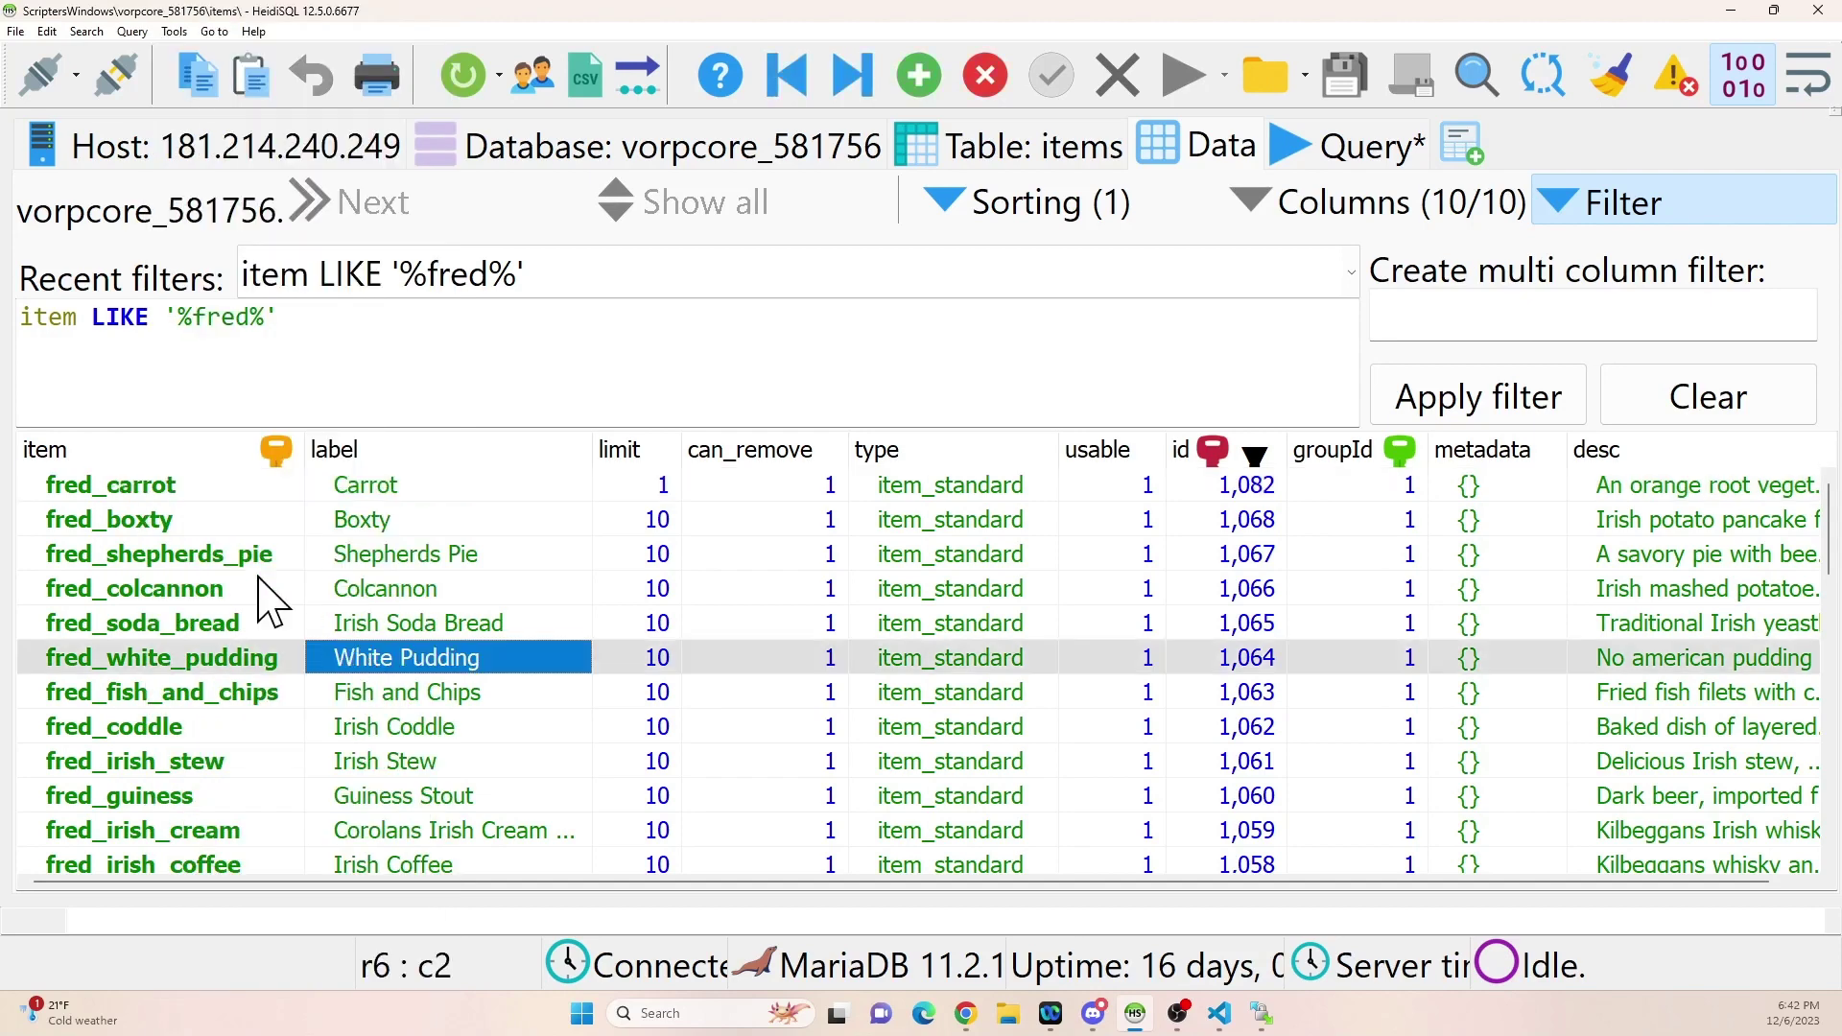
right_click(113, 499)
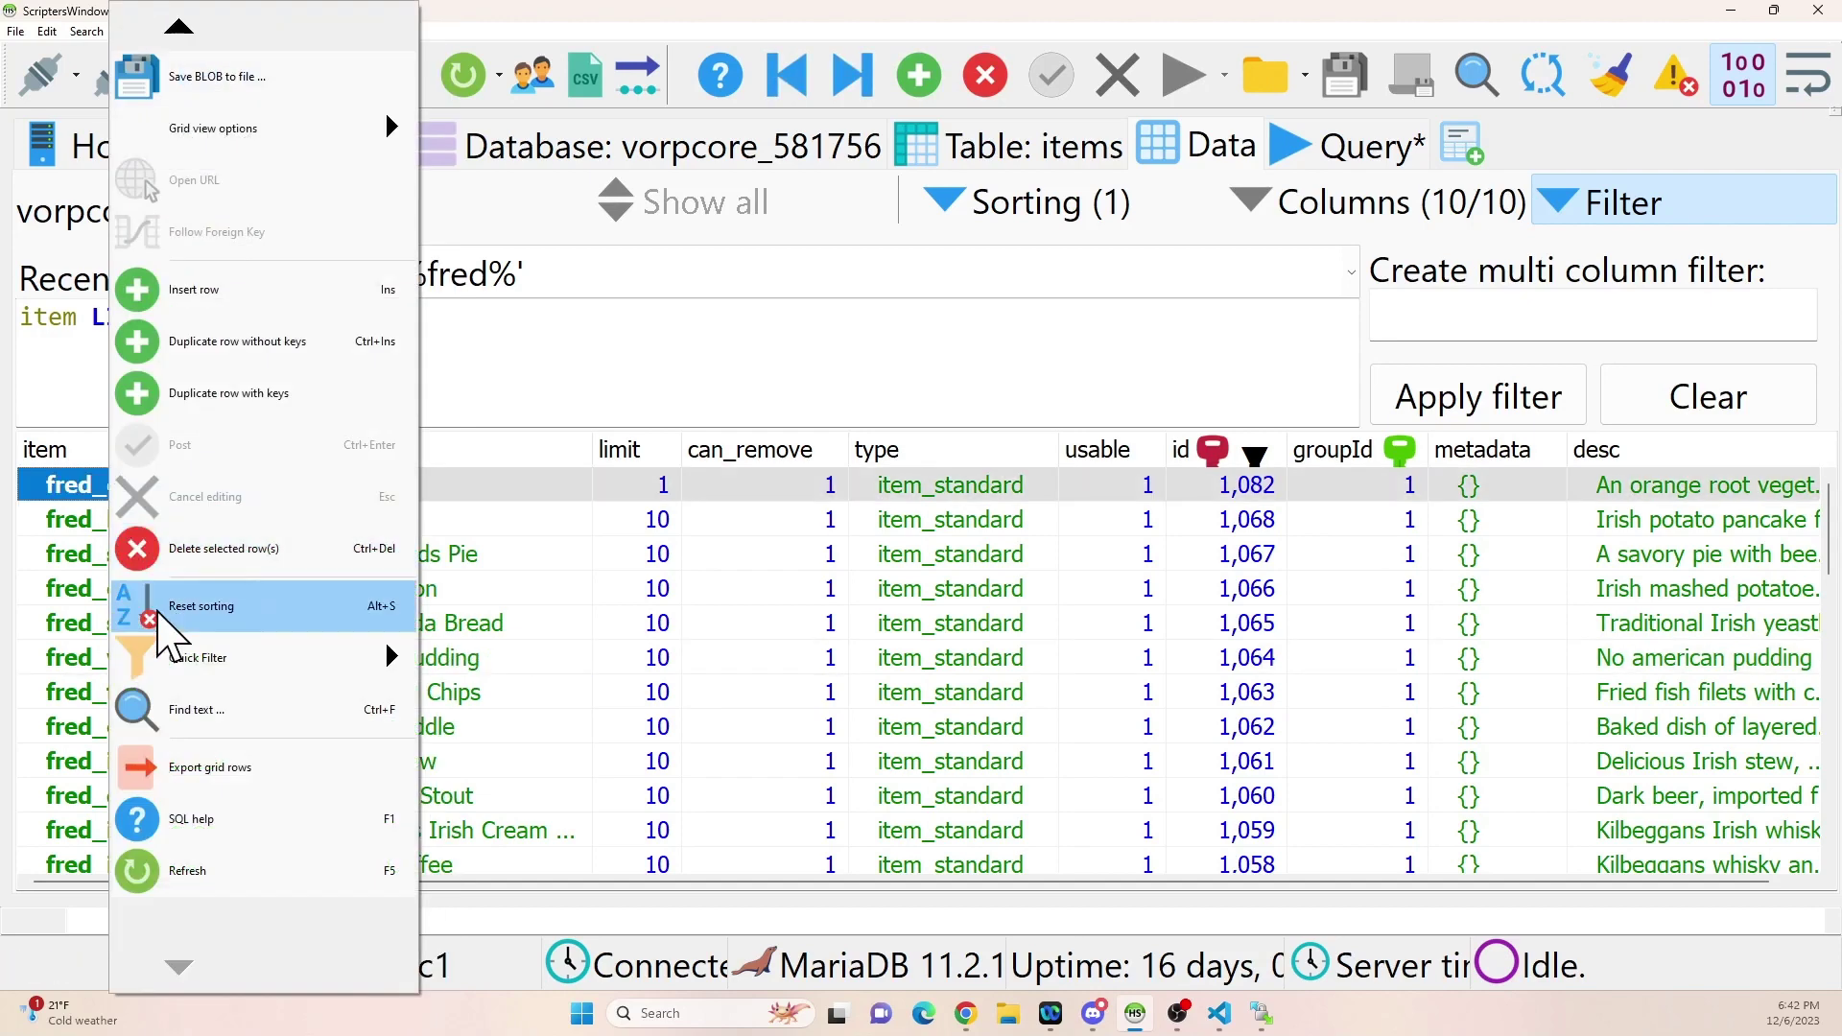
click(201, 768)
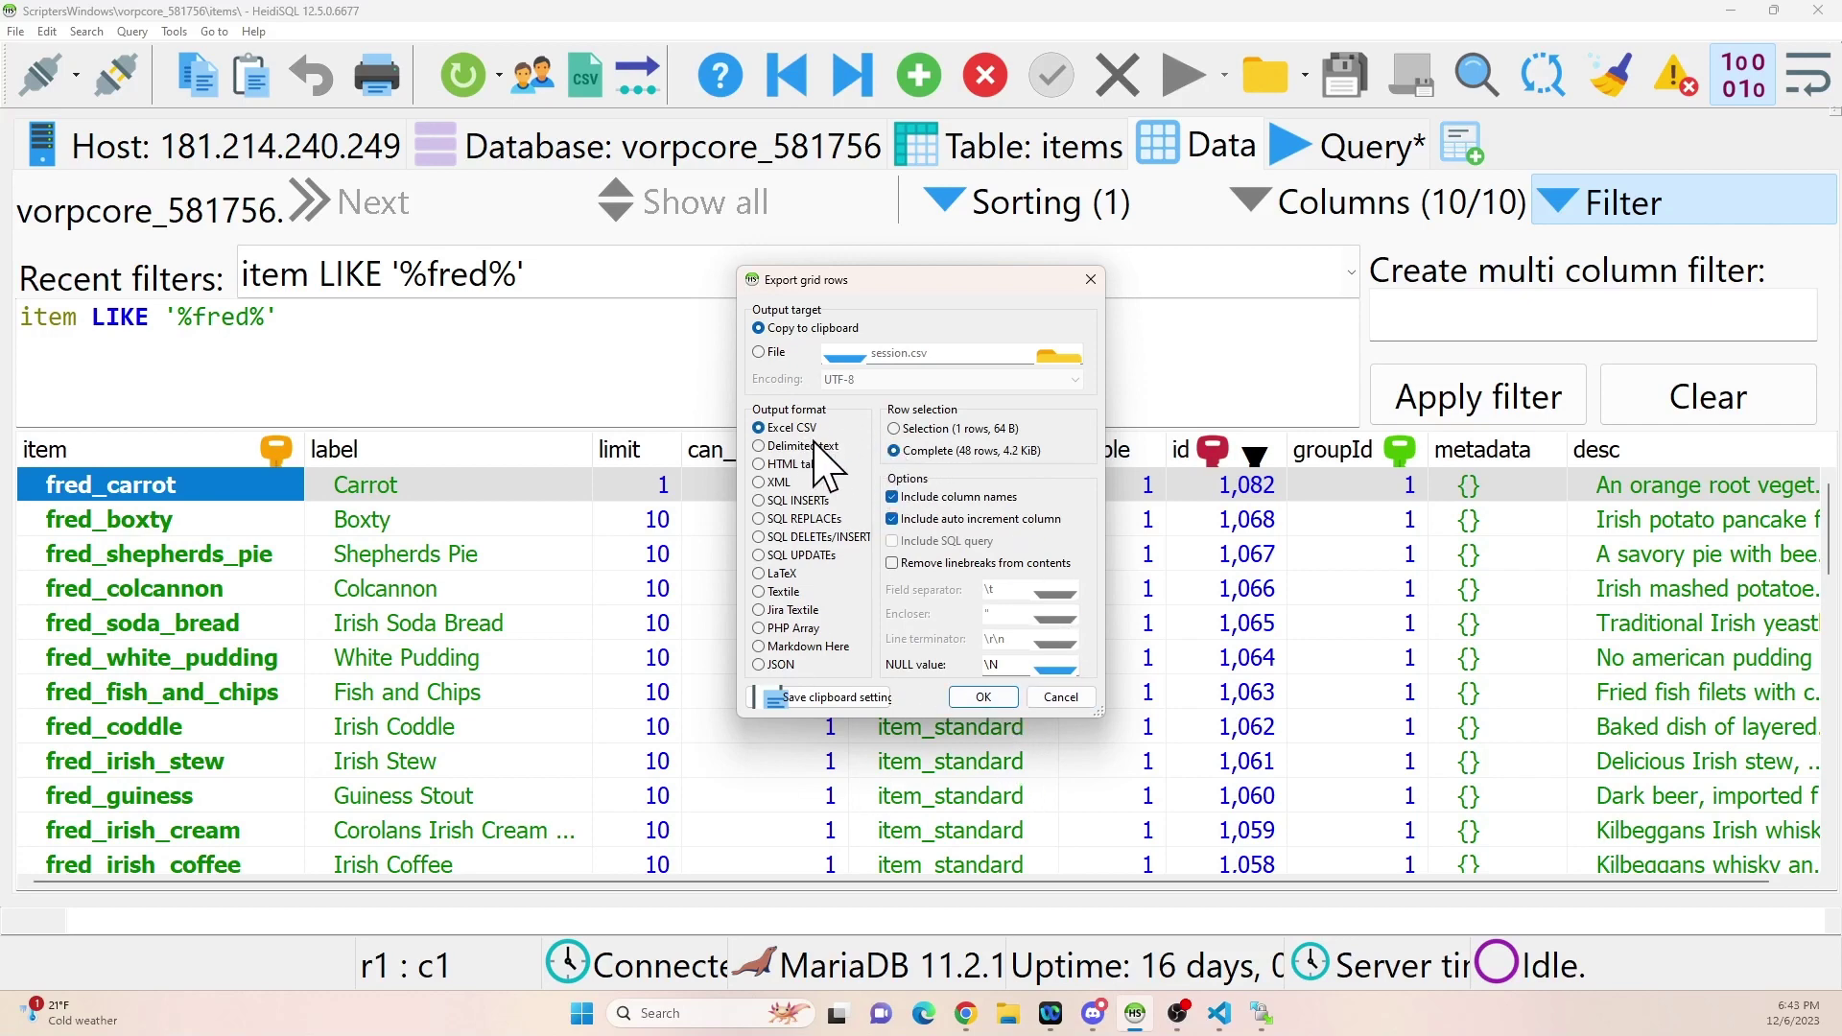
click(980, 698)
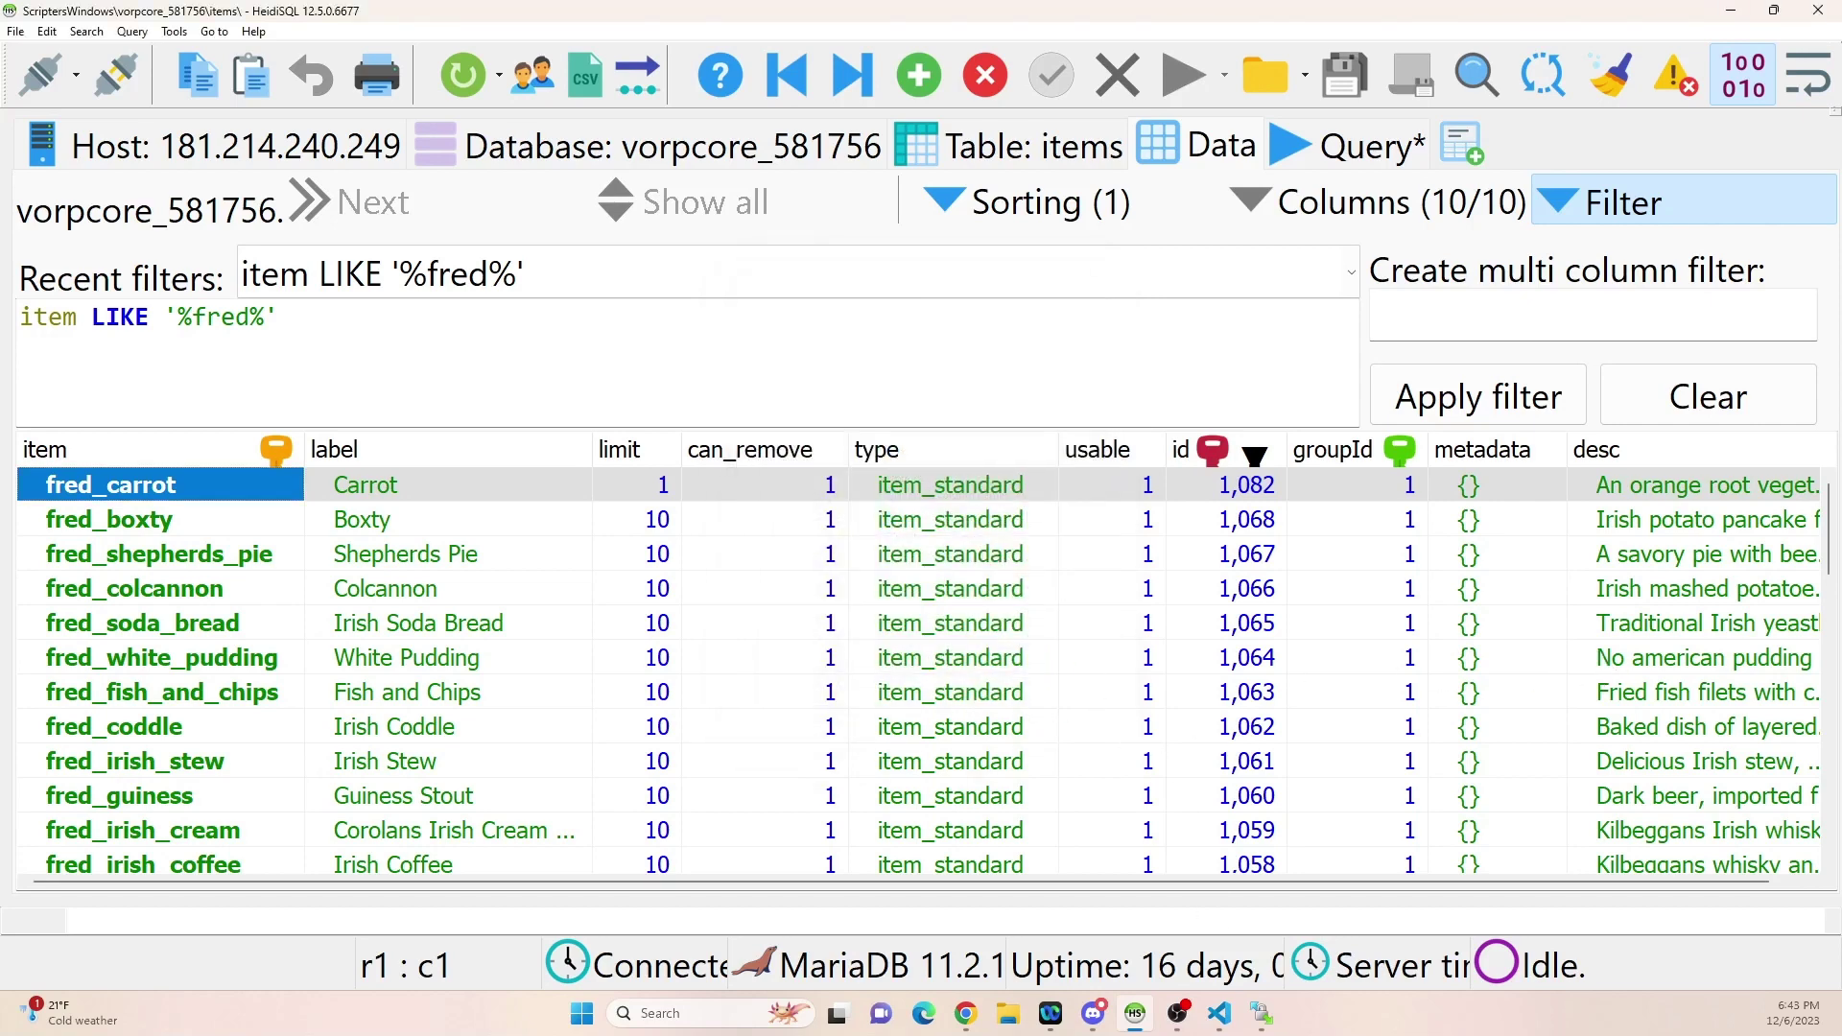
mouse_move(1106, 1019)
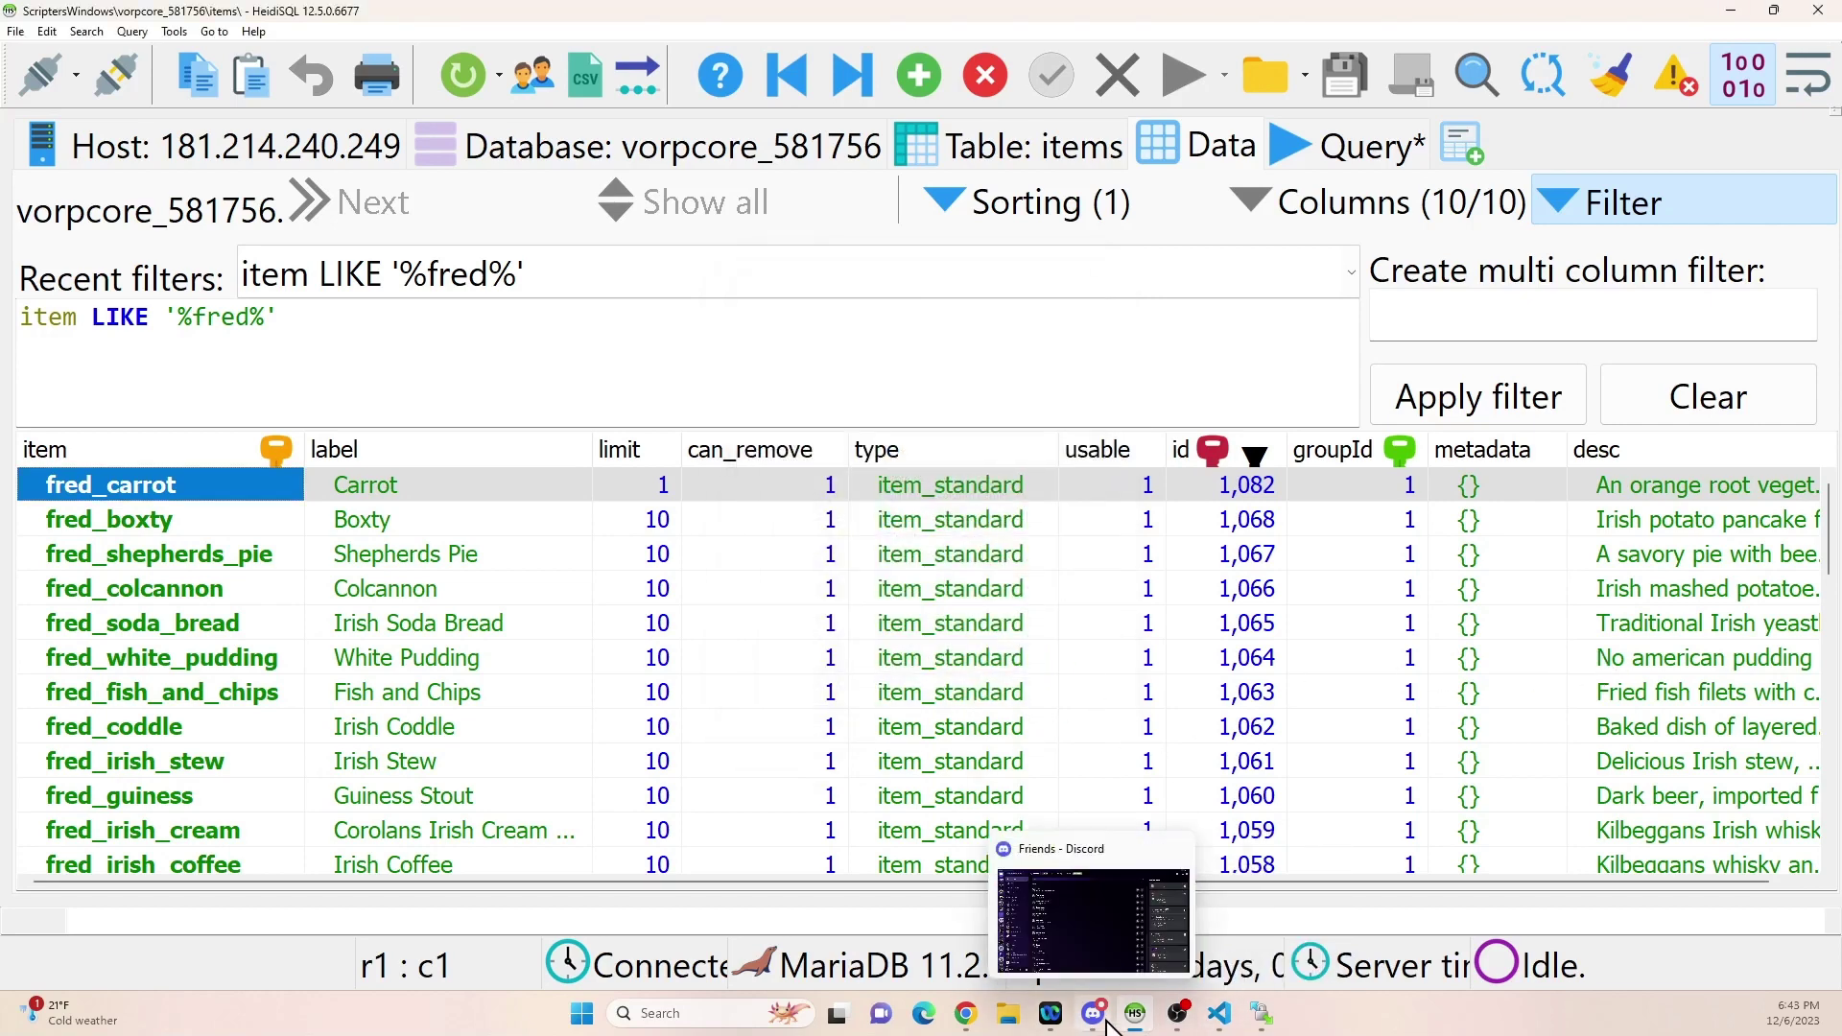
mouse_move(963, 1022)
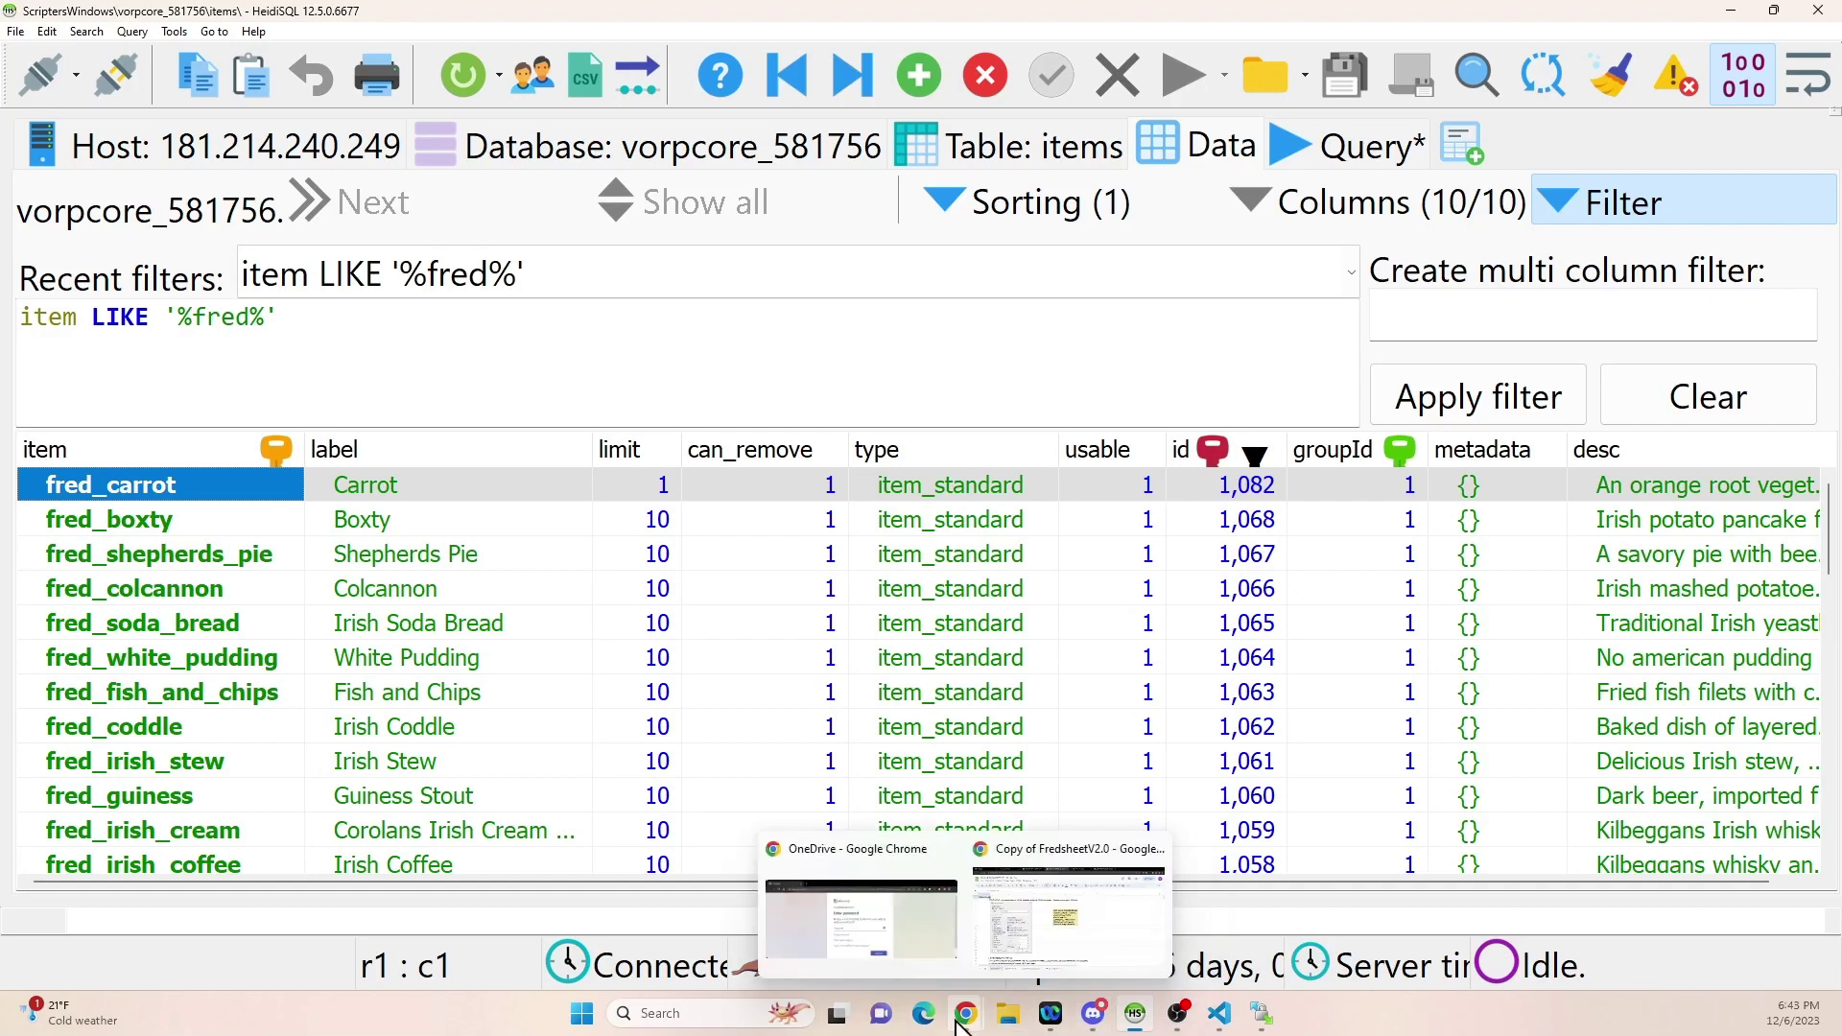
- Paste the 48 fred_ item rows into the Export Paste sheet starting at cell C5
click(1045, 955)
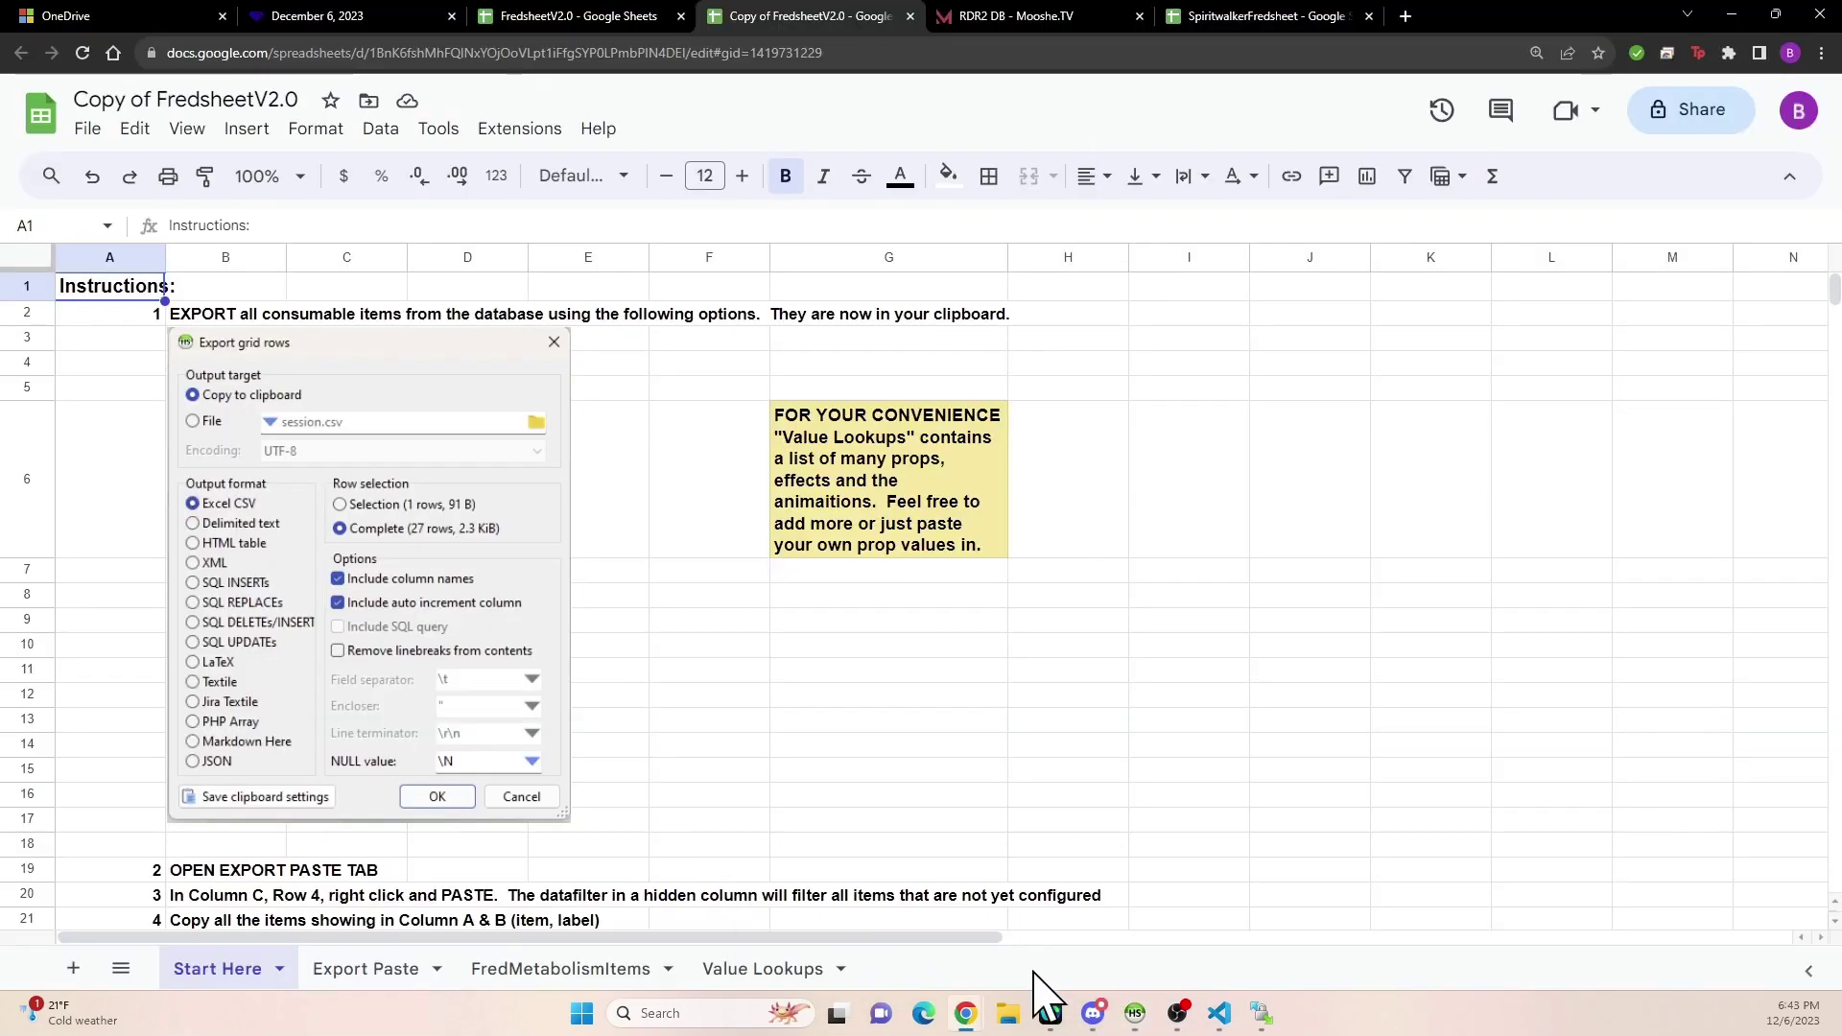
click(391, 973)
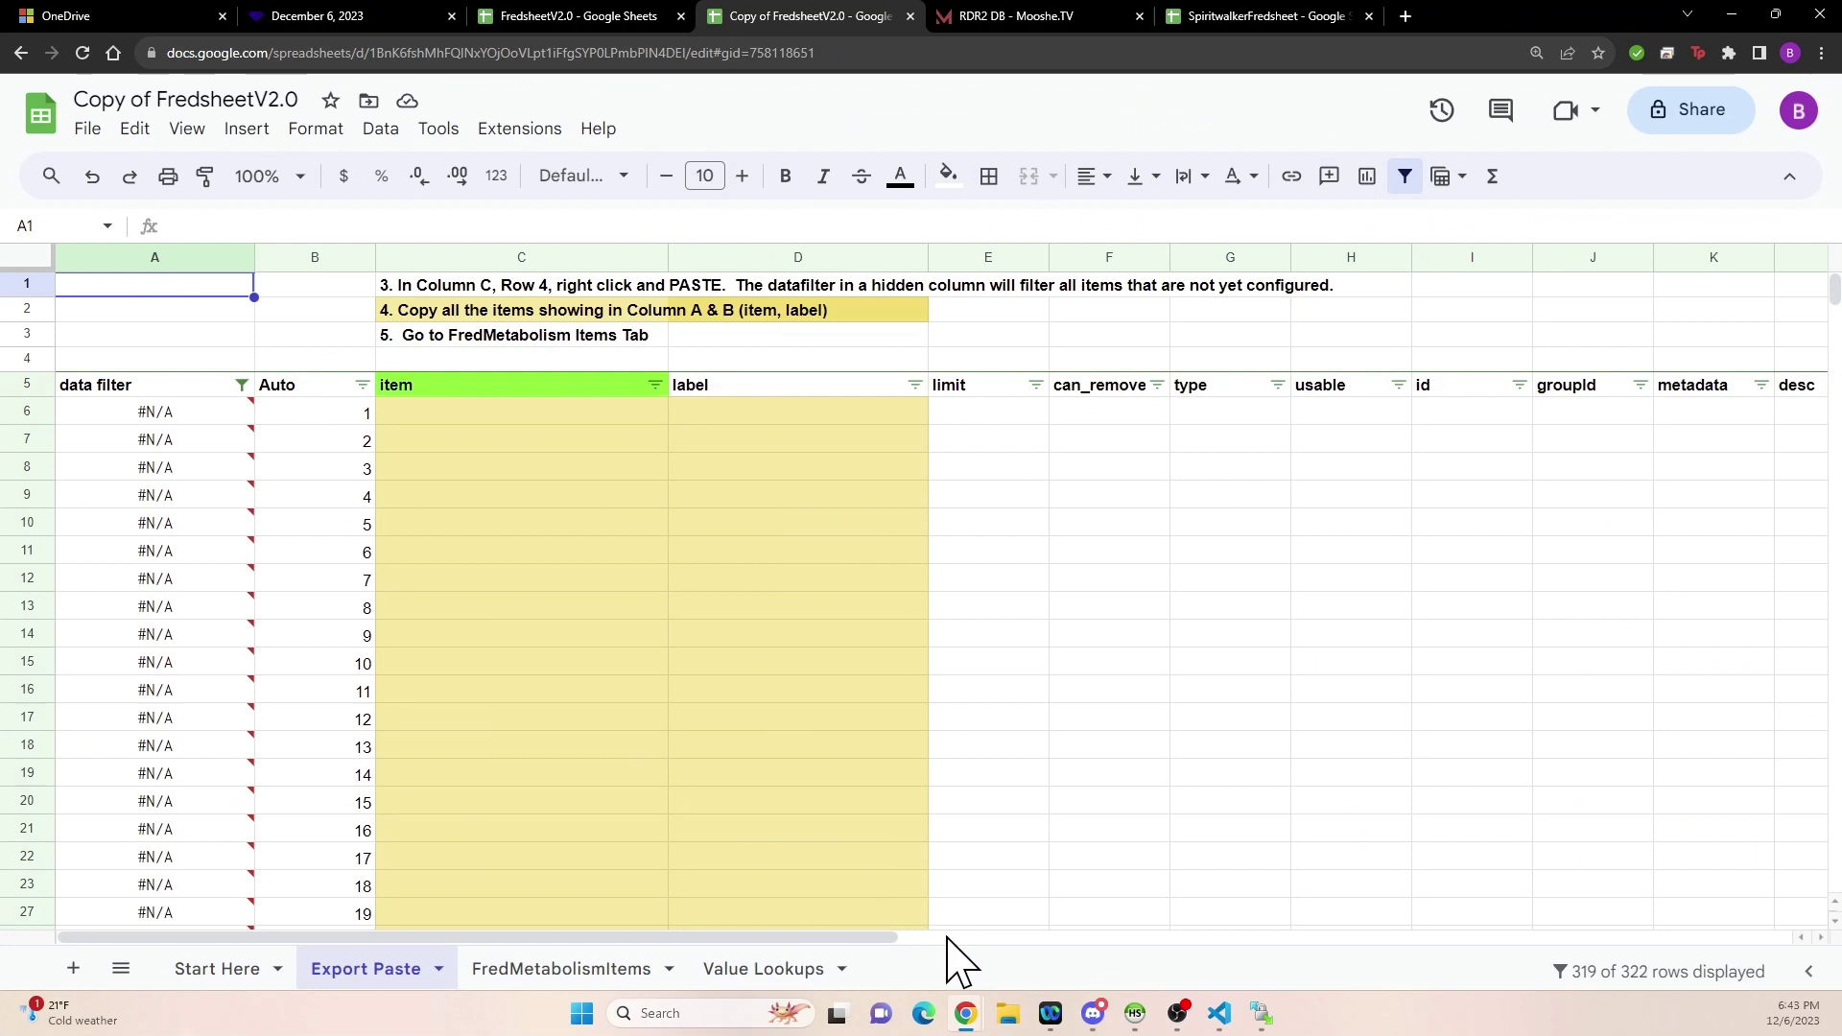
click(468, 388)
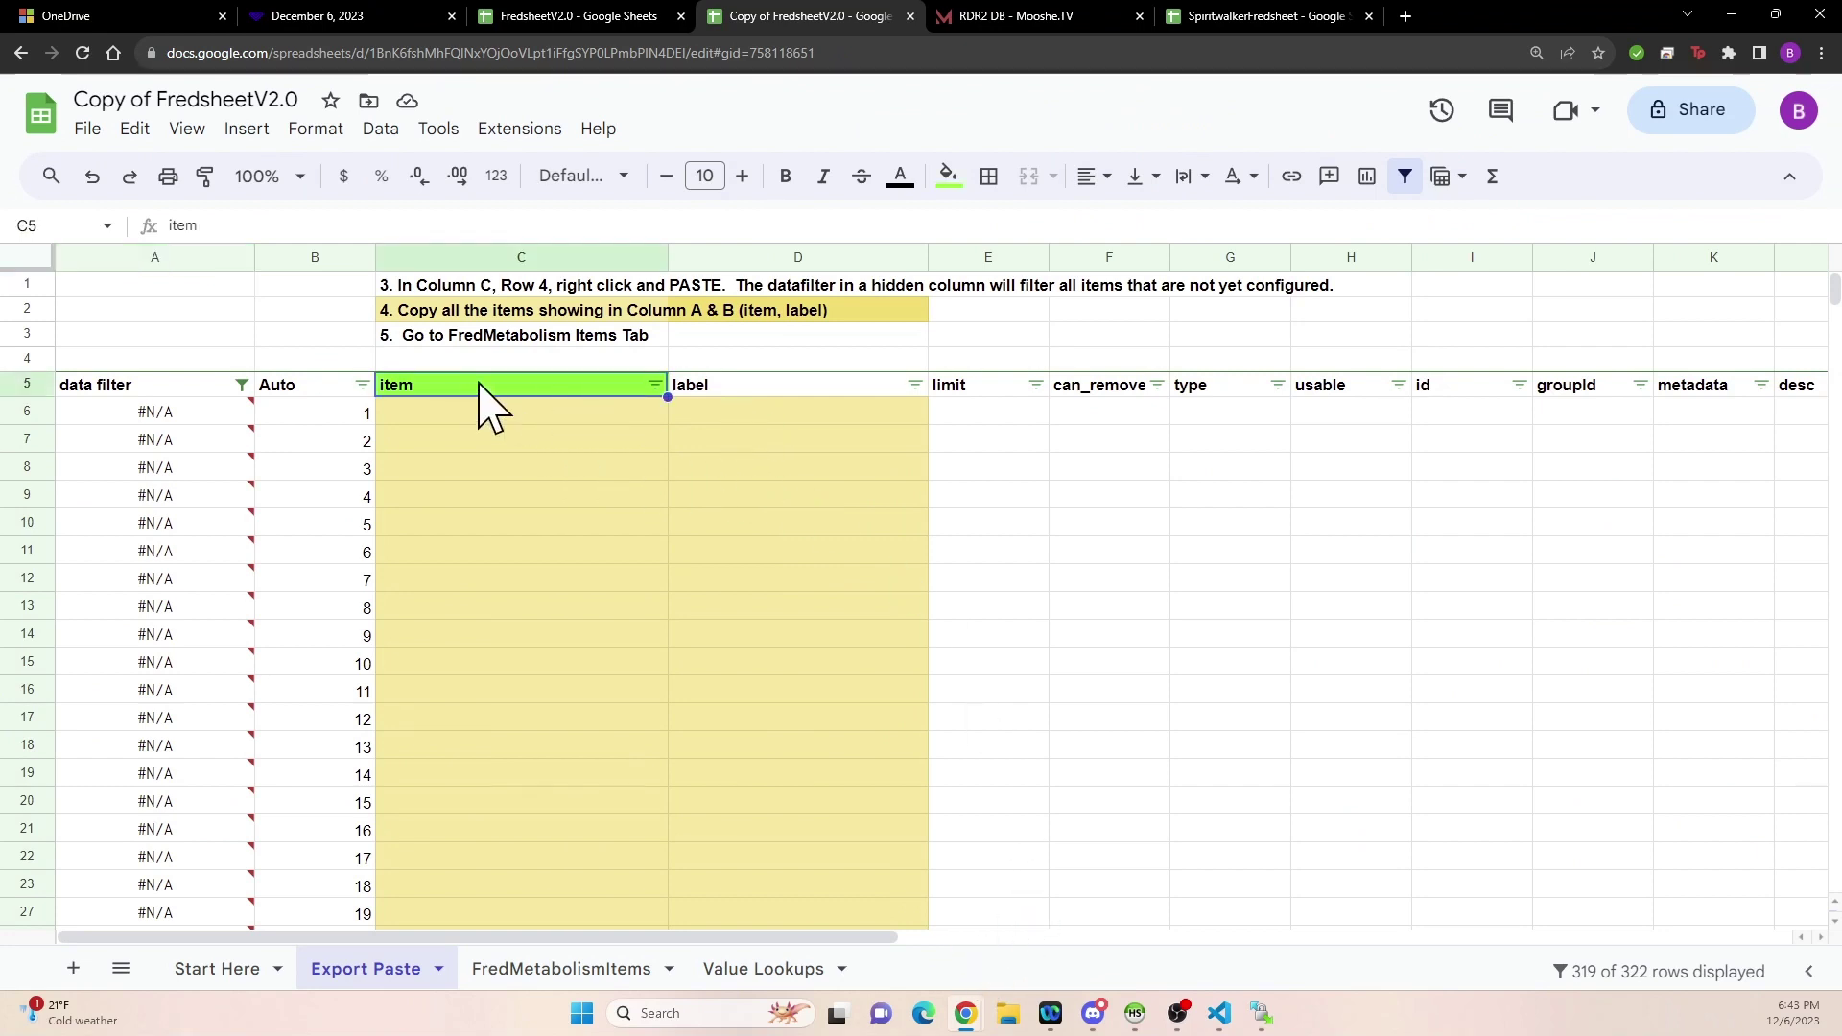
right_click(480, 388)
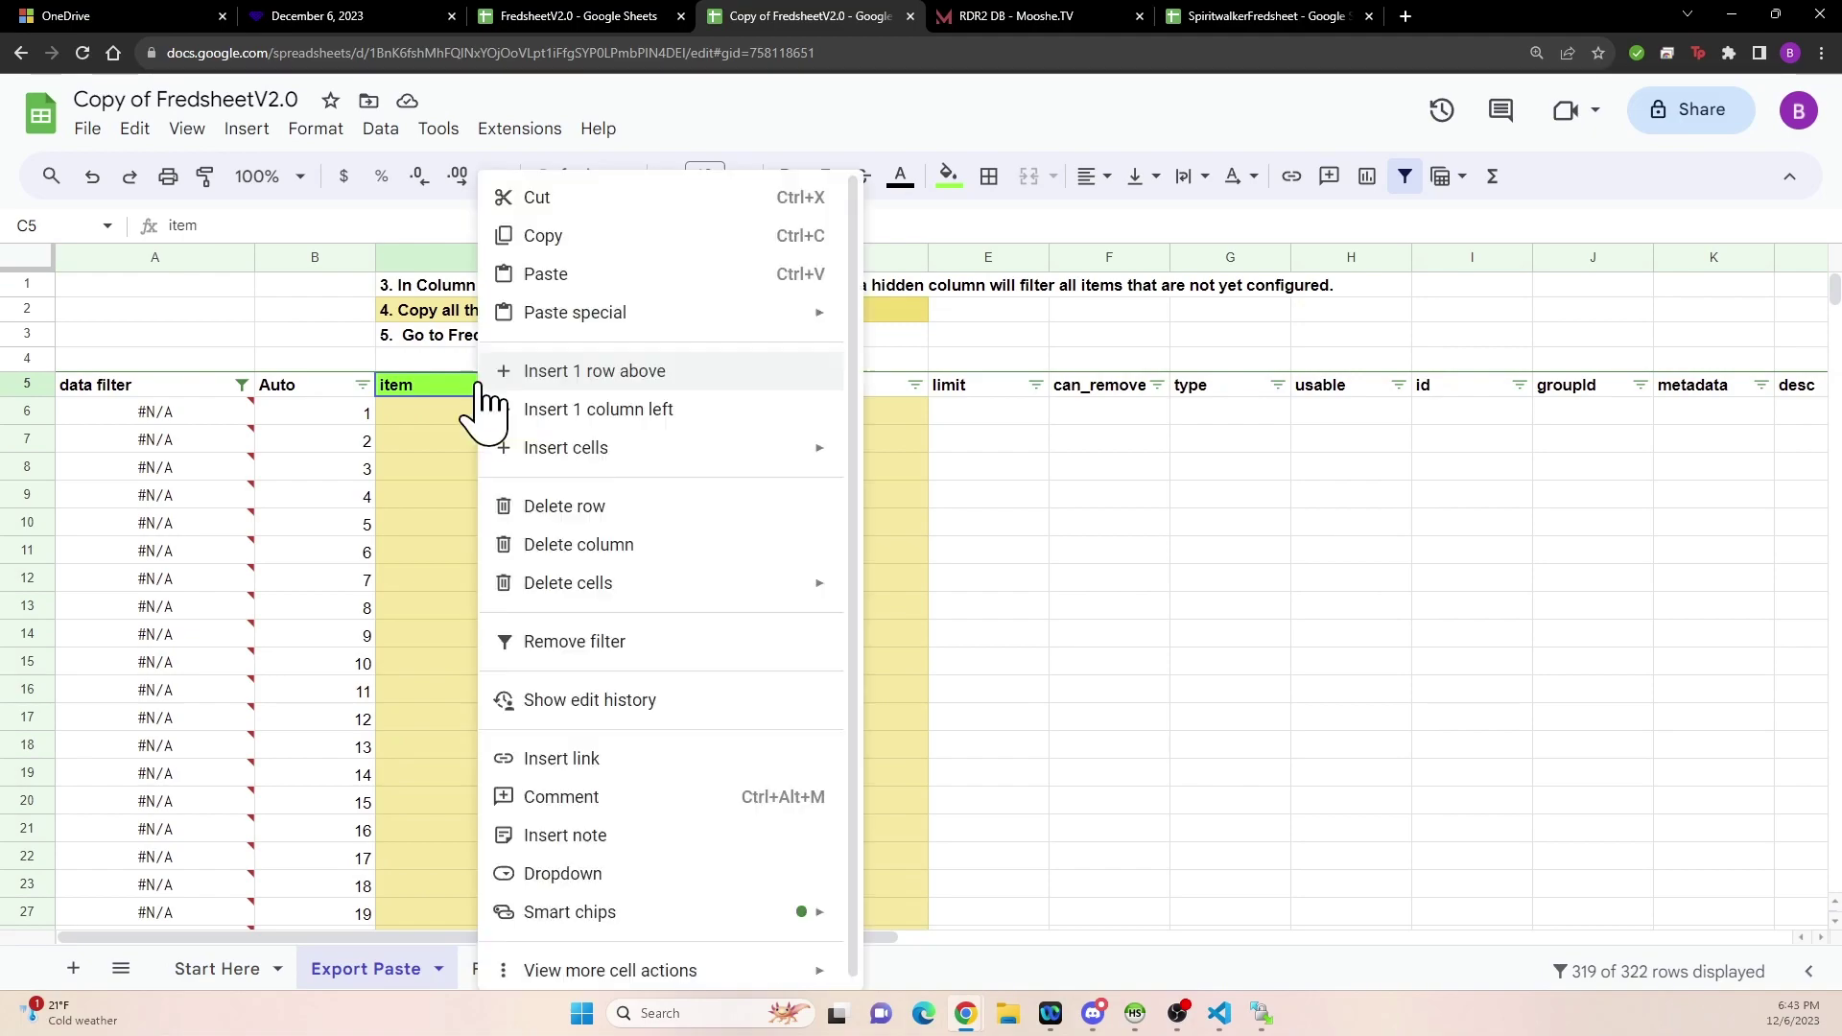
click(543, 276)
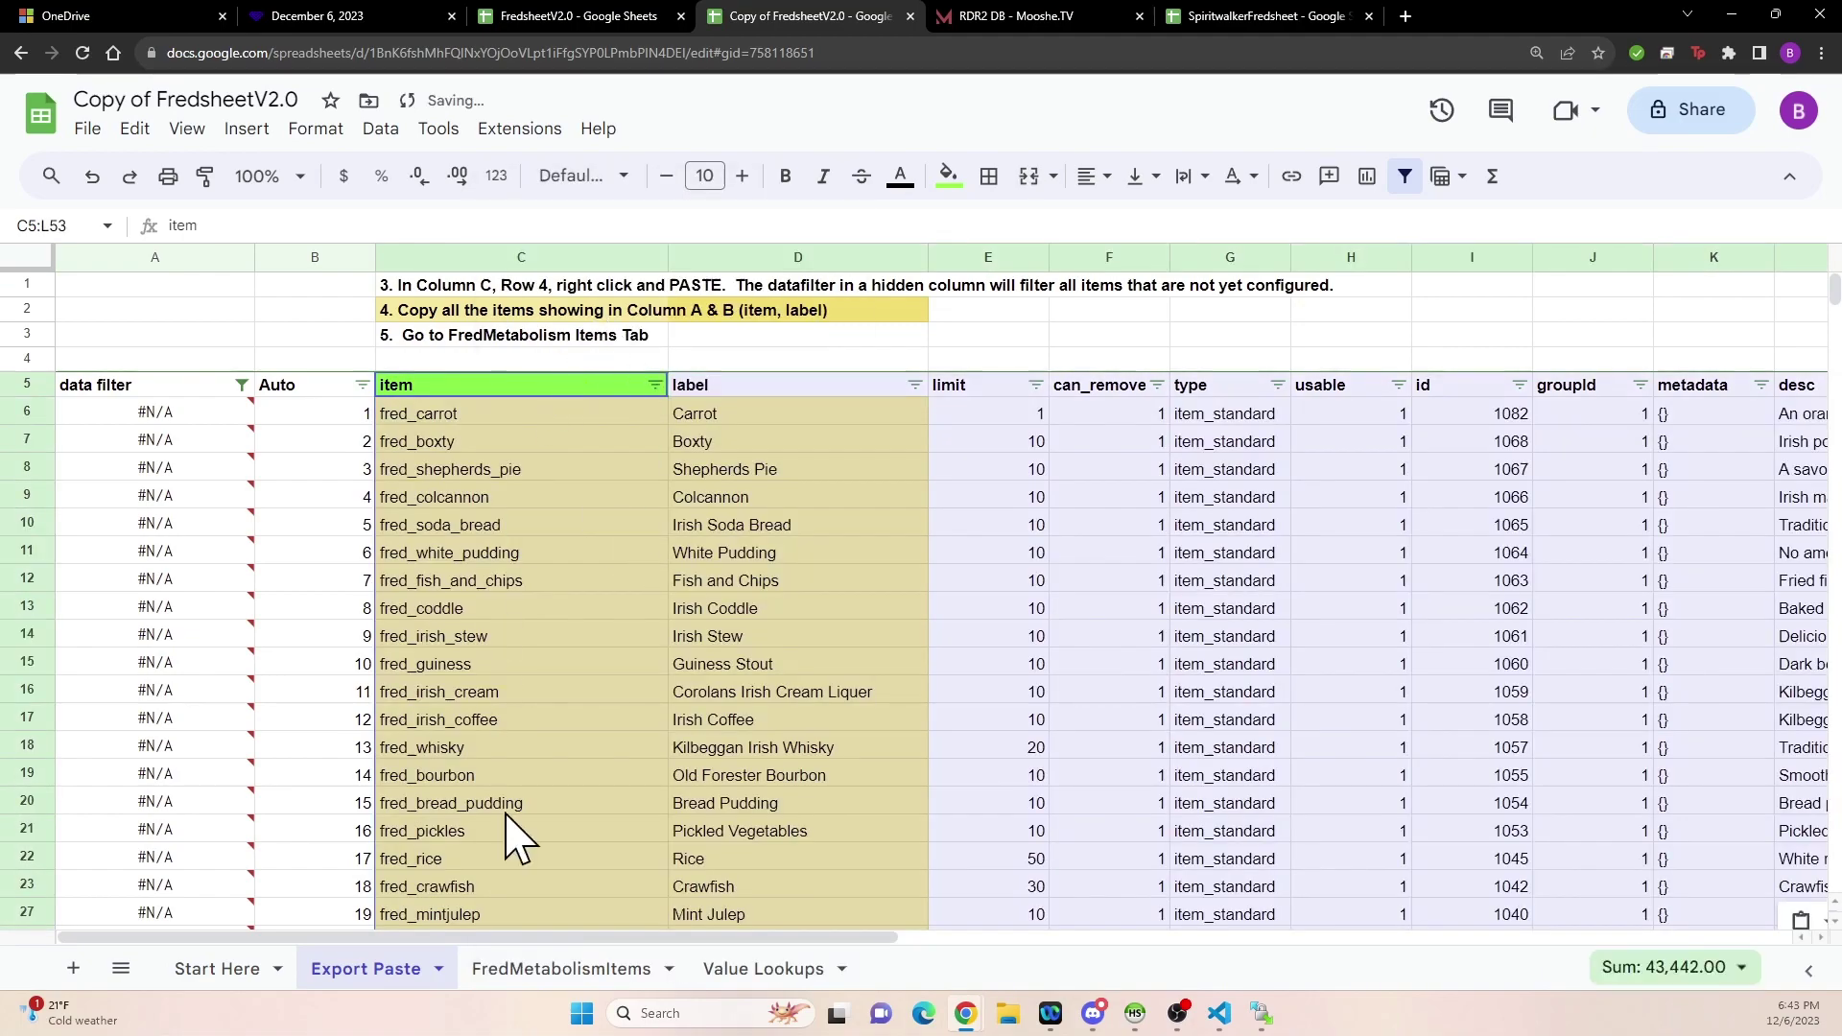
scroll(589, 835, down, 12)
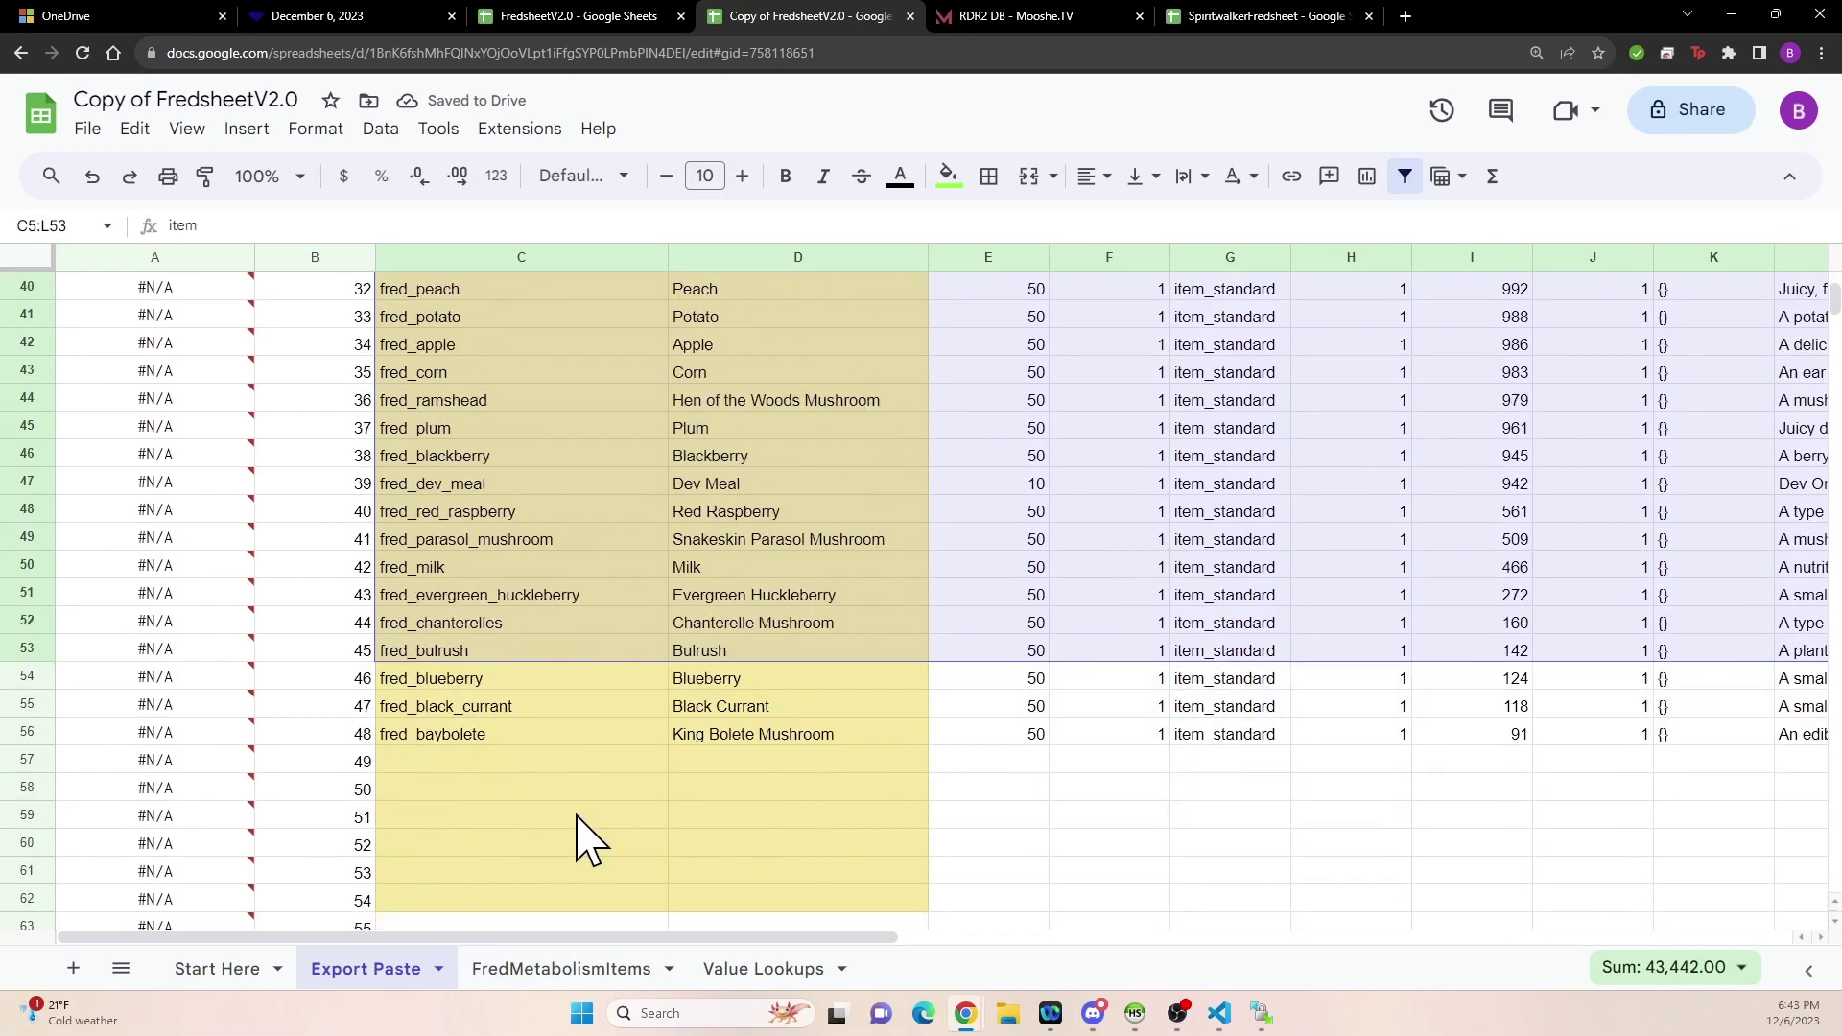
scroll(585, 840, up, 12)
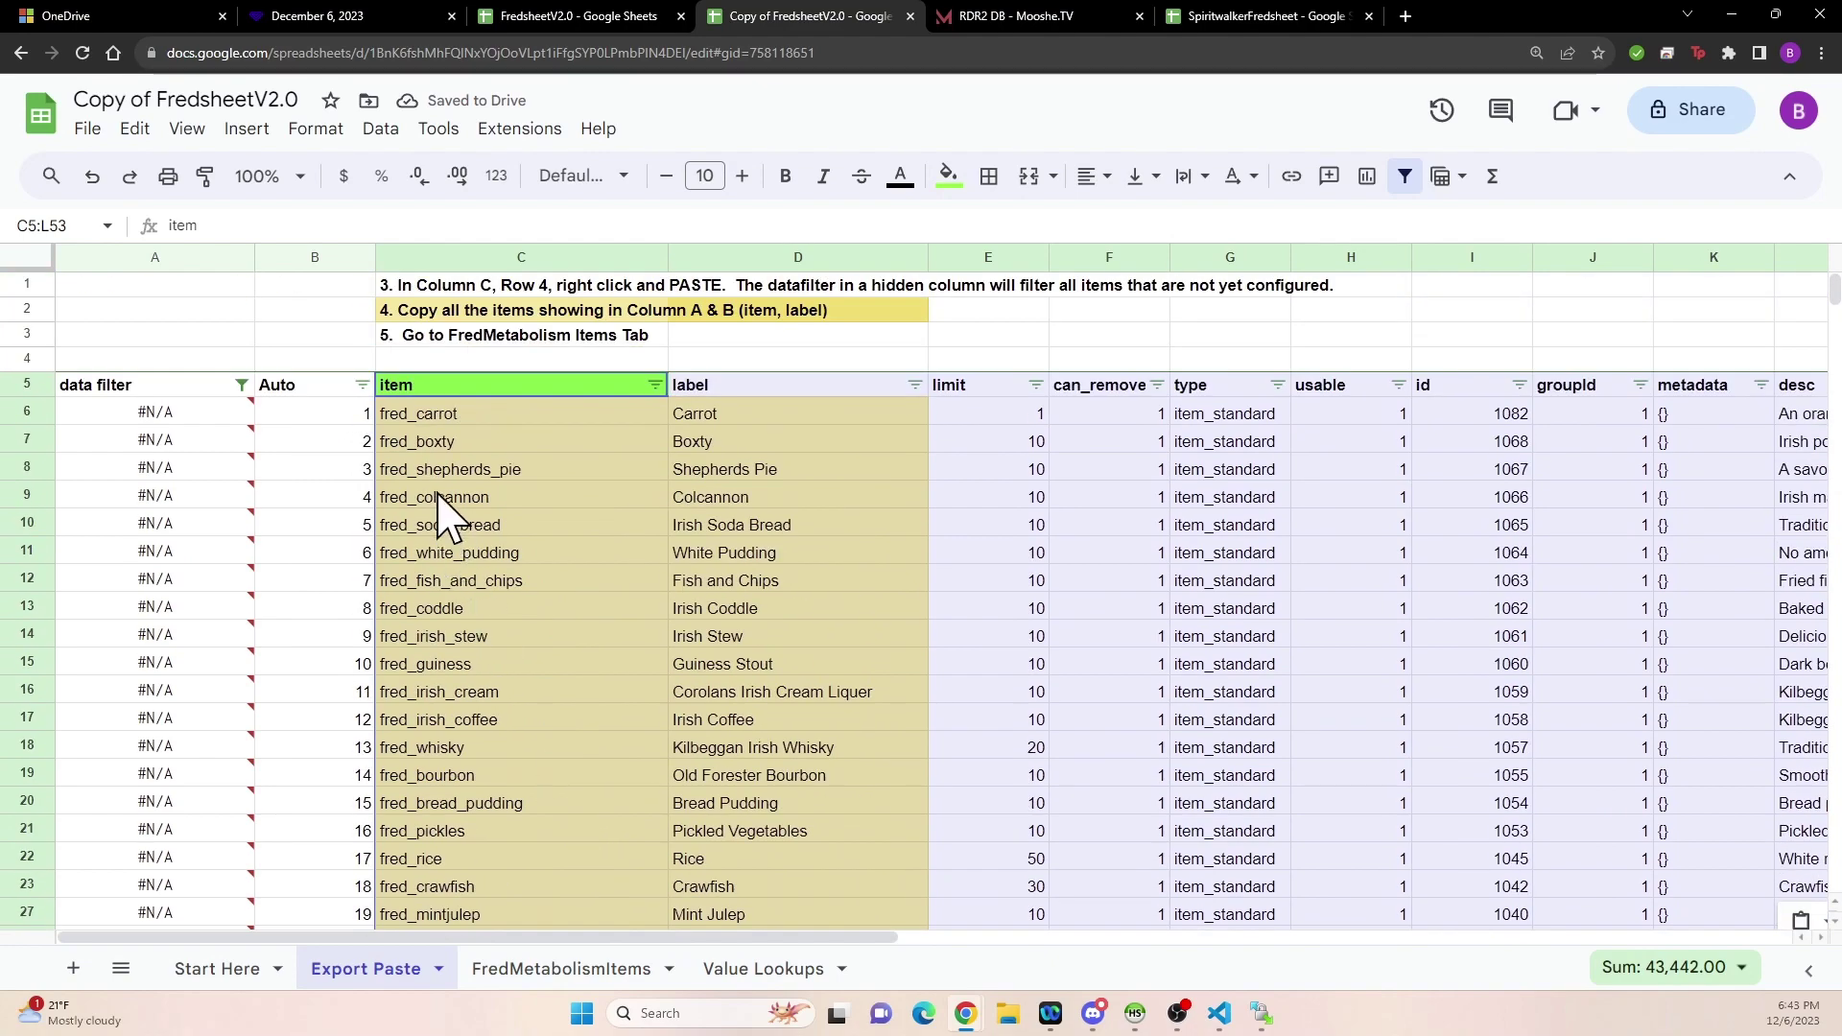
scroll(522, 966, right, 10)
scroll(1180, 970, left, 10)
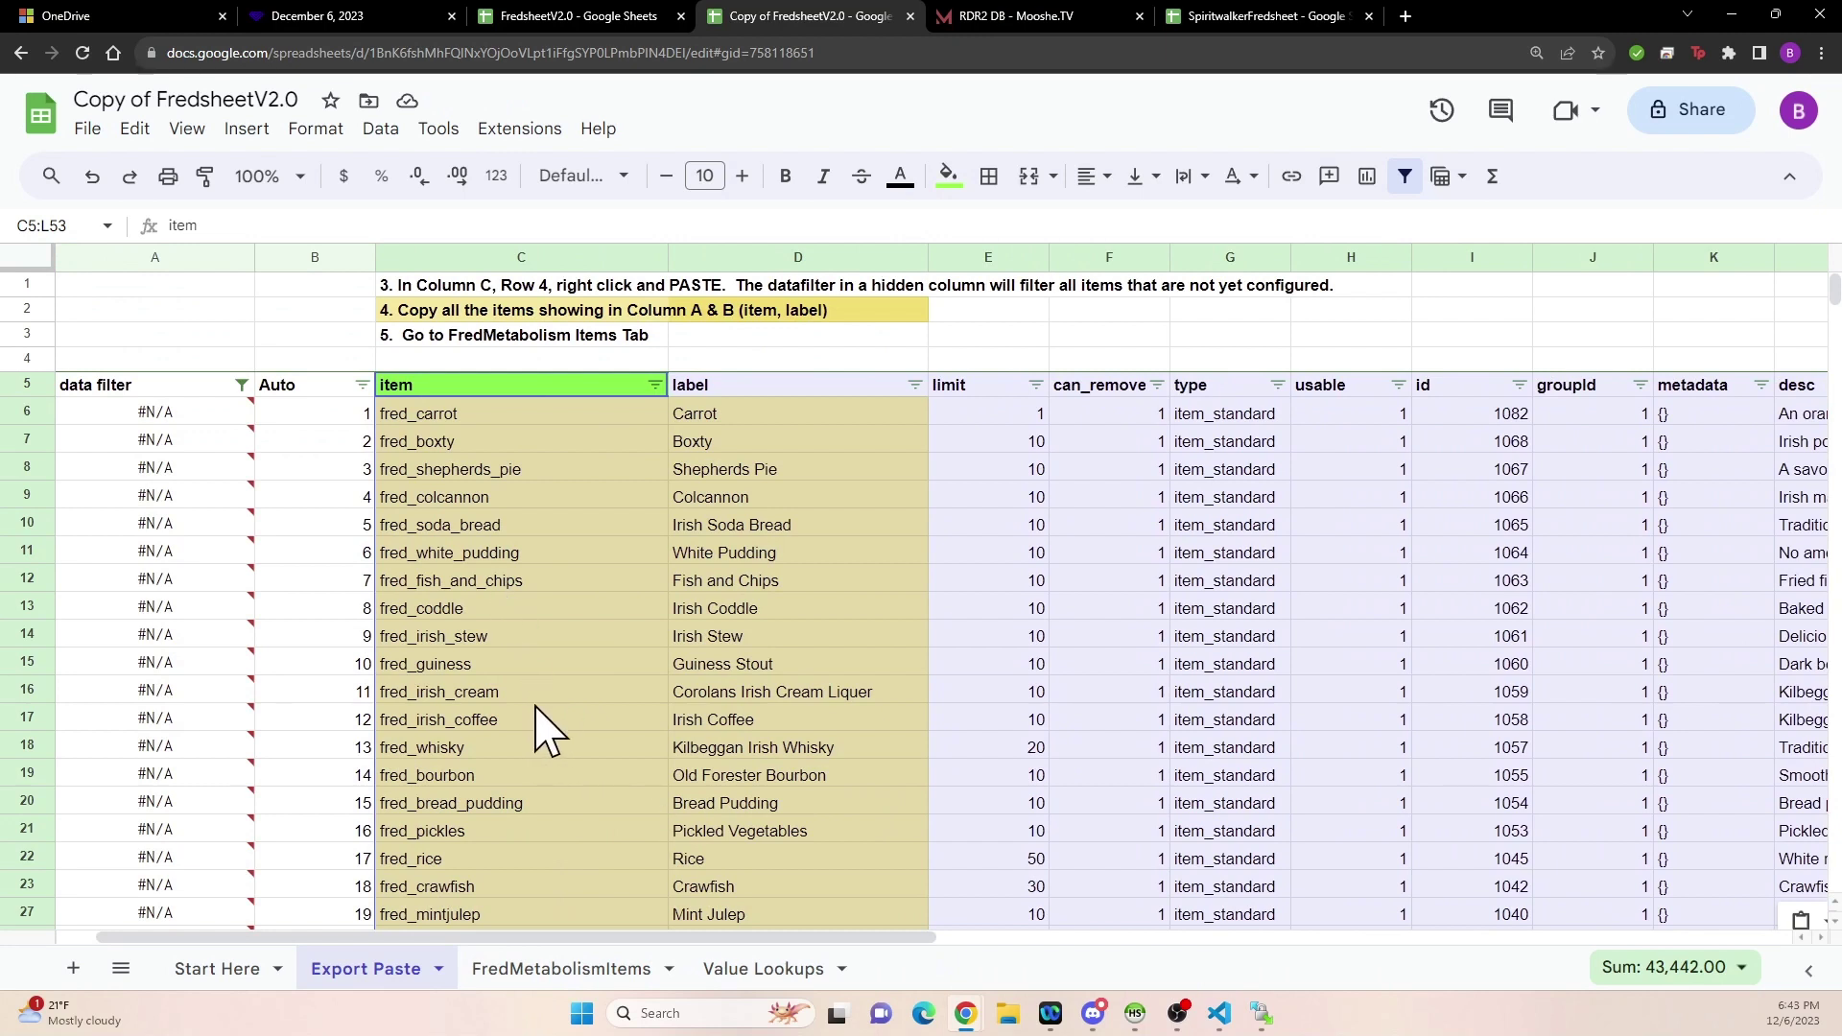
- Inspect the first row's fred_carrot name, Carrot label and data-filter lookup
click(561, 414)
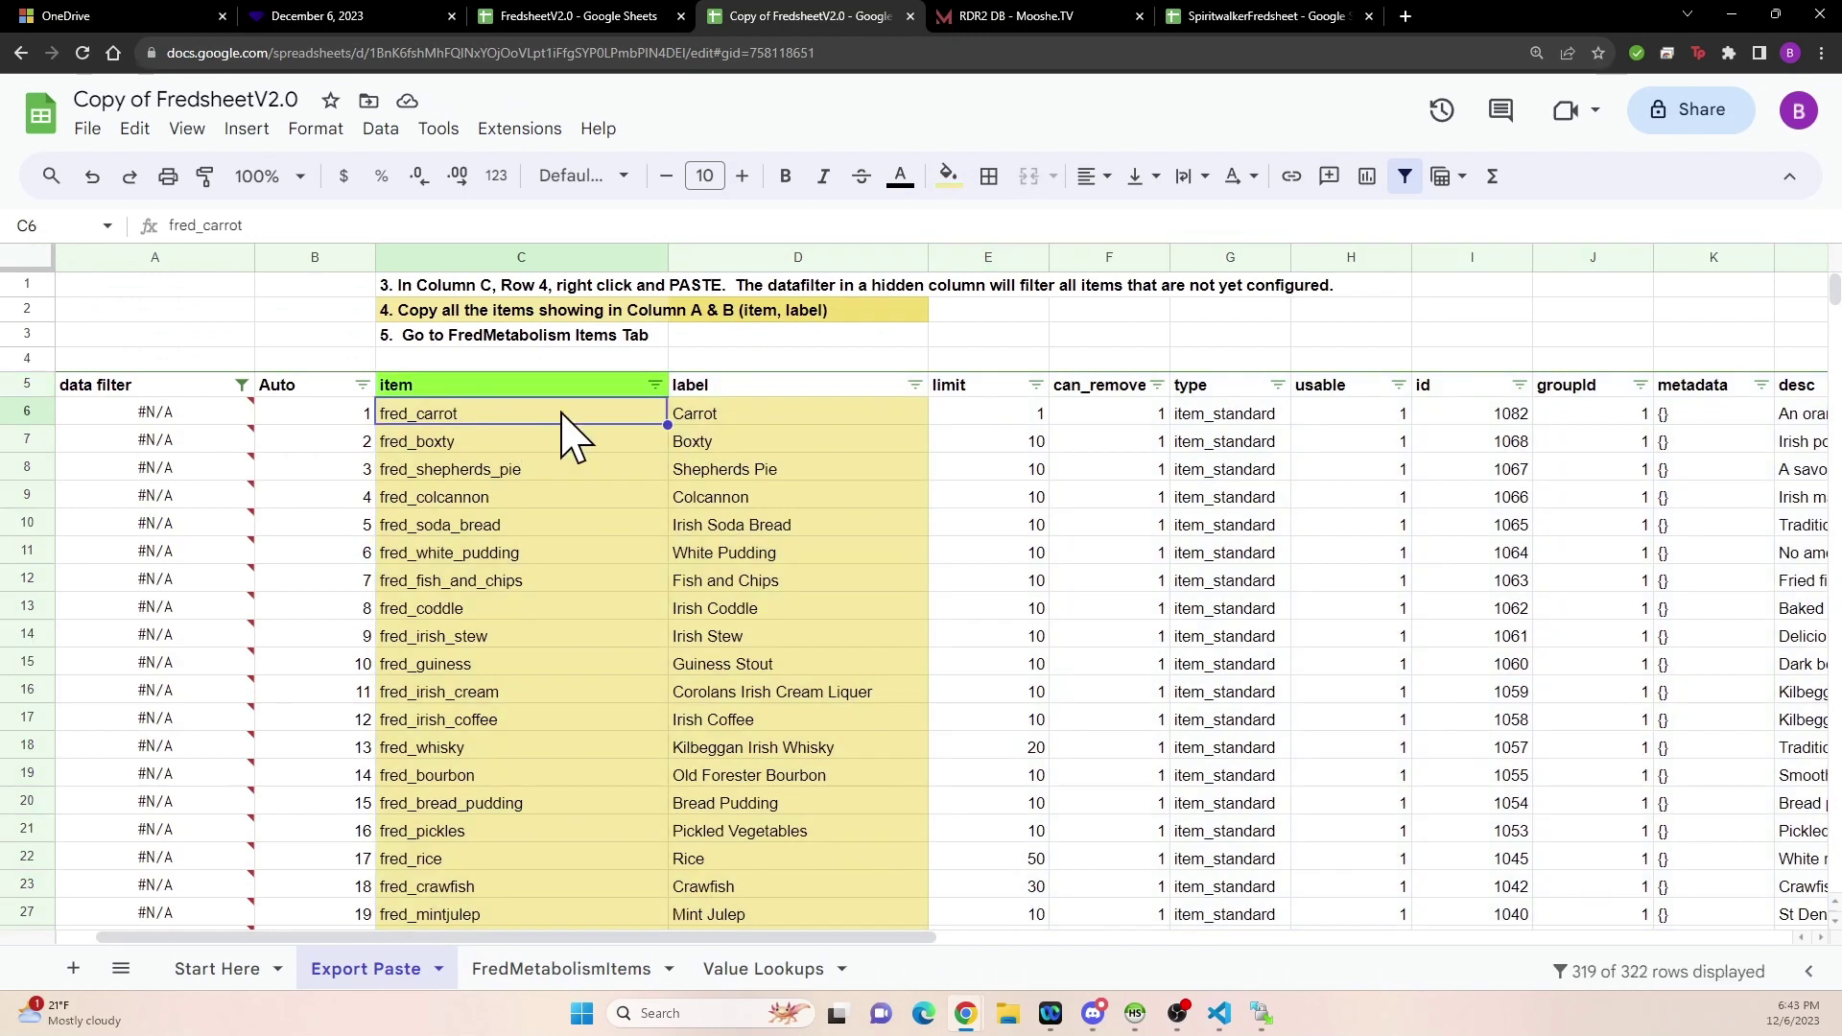
click(691, 423)
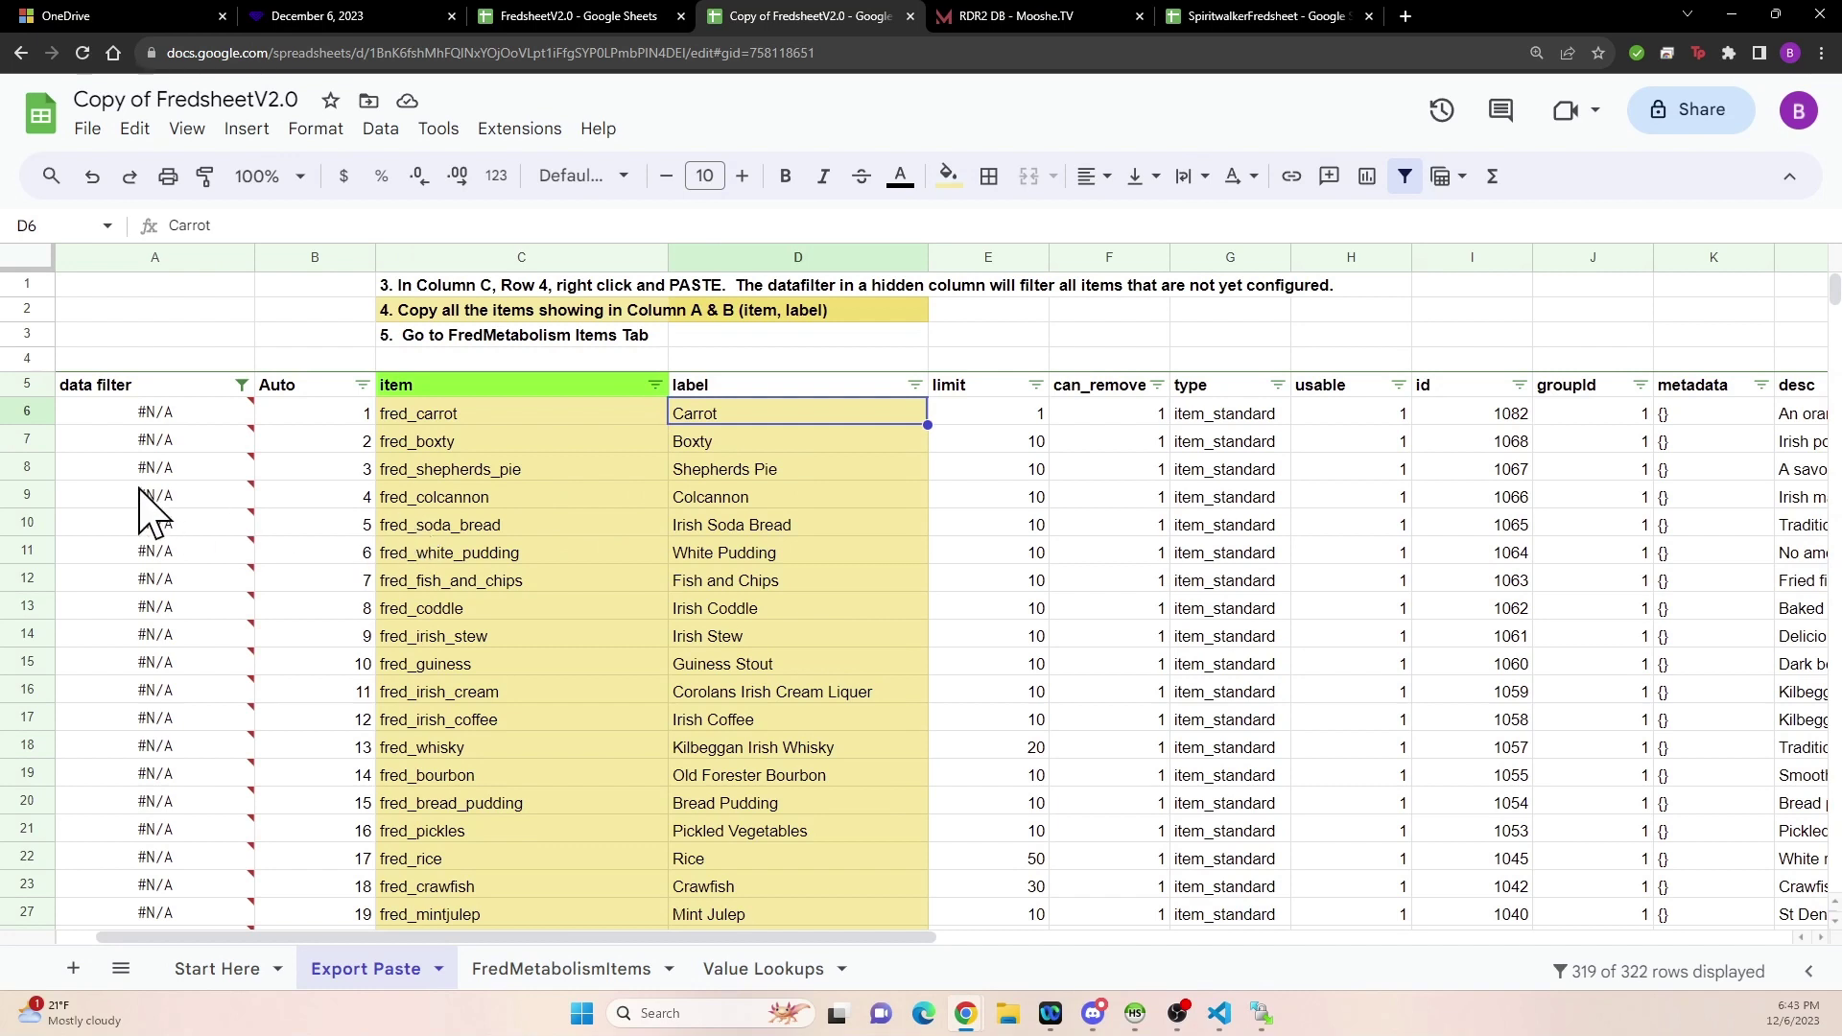
mouse_move(251, 422)
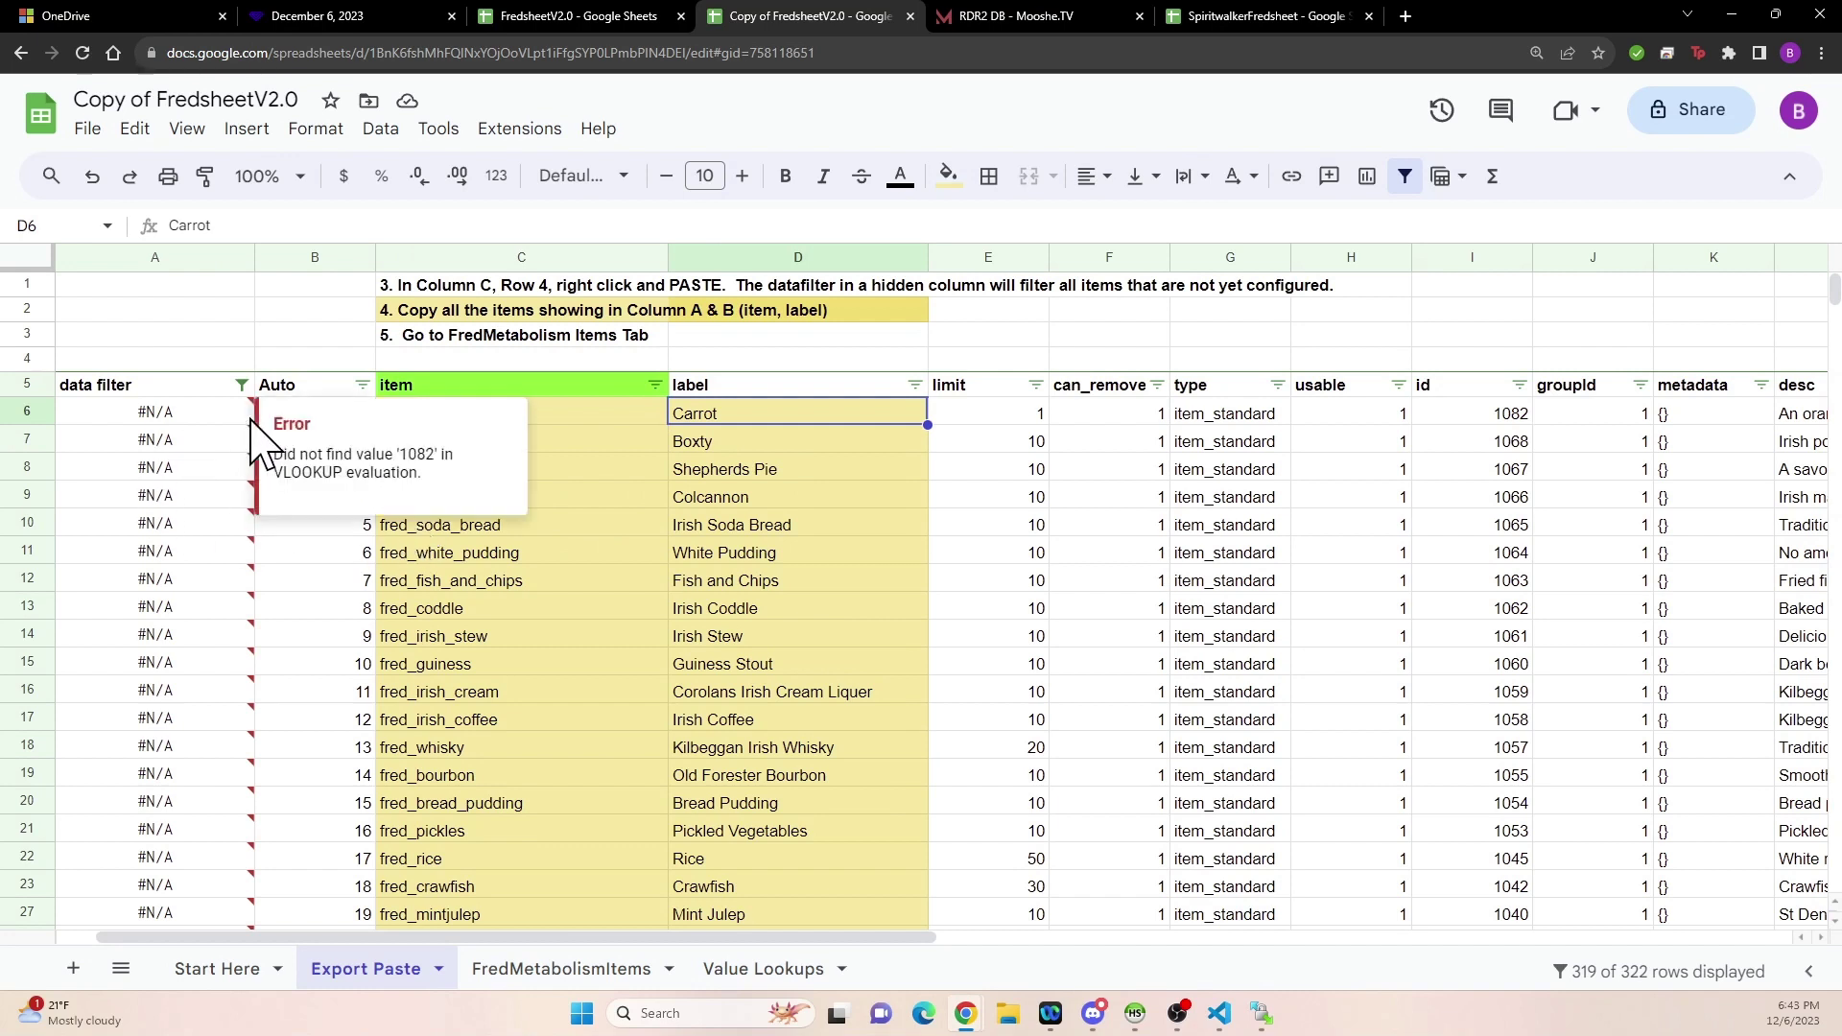
click(148, 421)
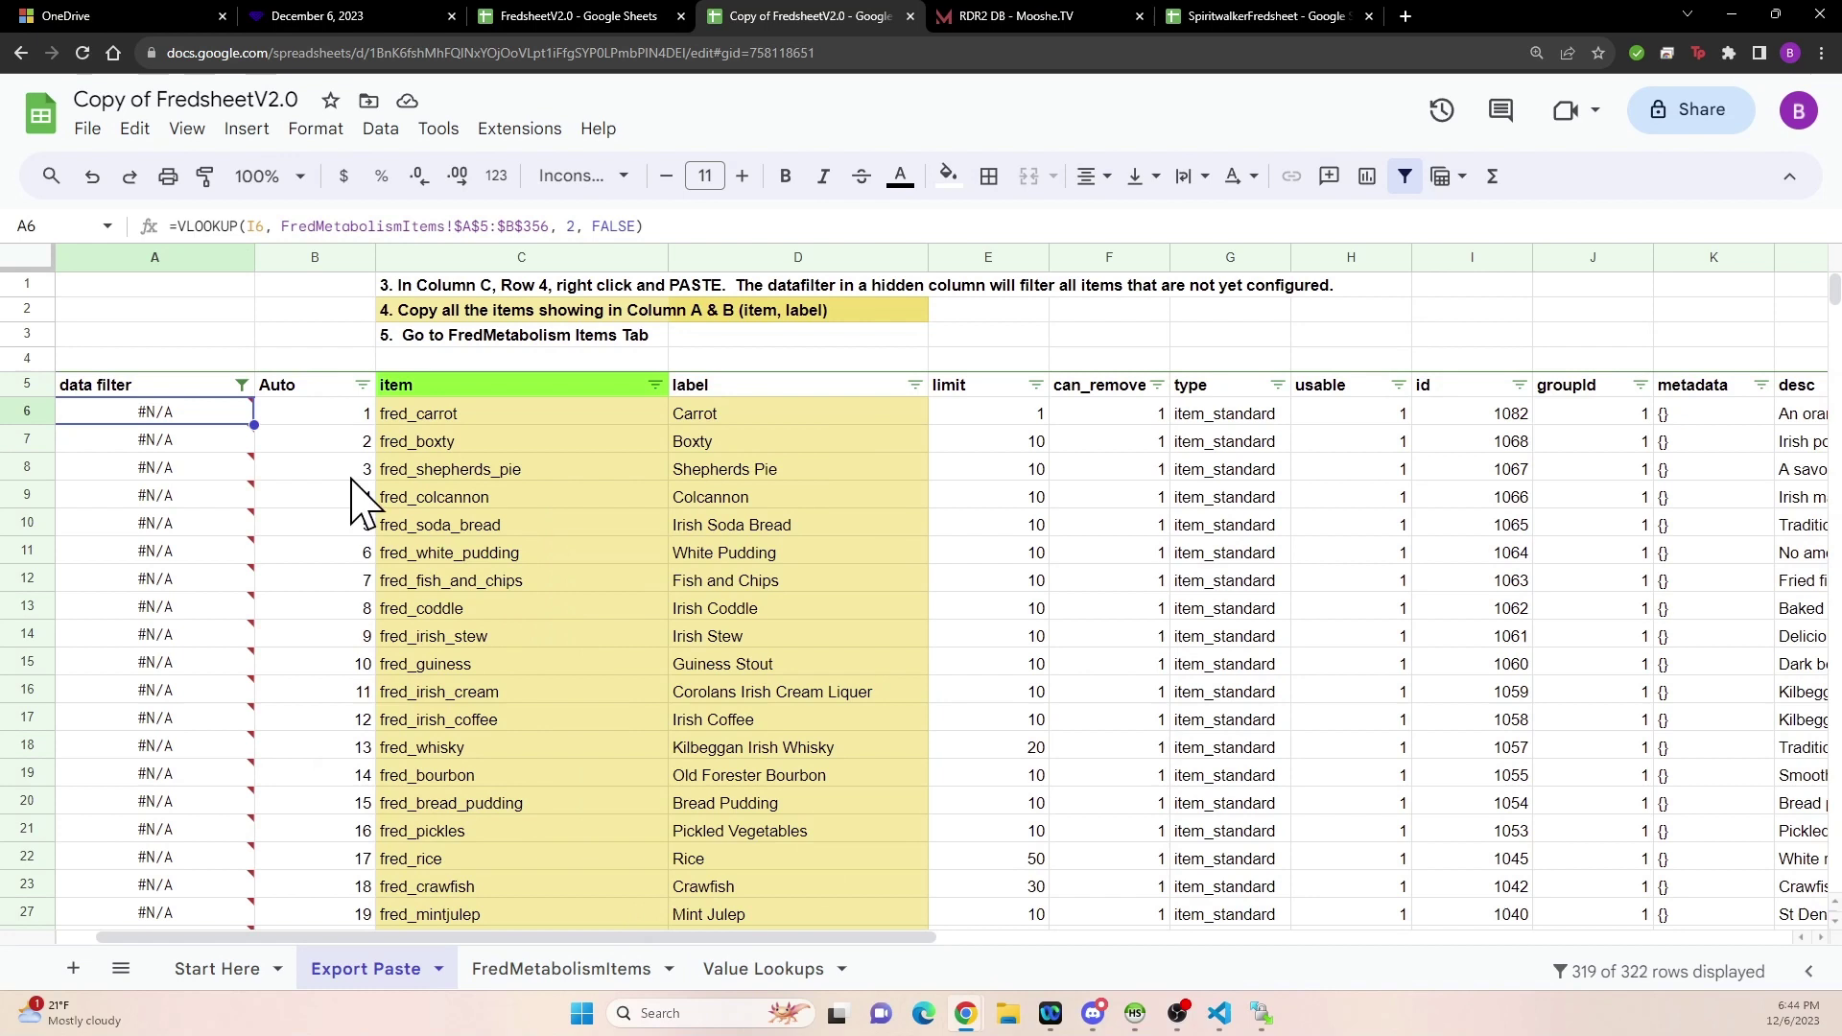
- Confirm column A's filter keeps only #N/A rows, then go to FredMetabolismItems
click(241, 386)
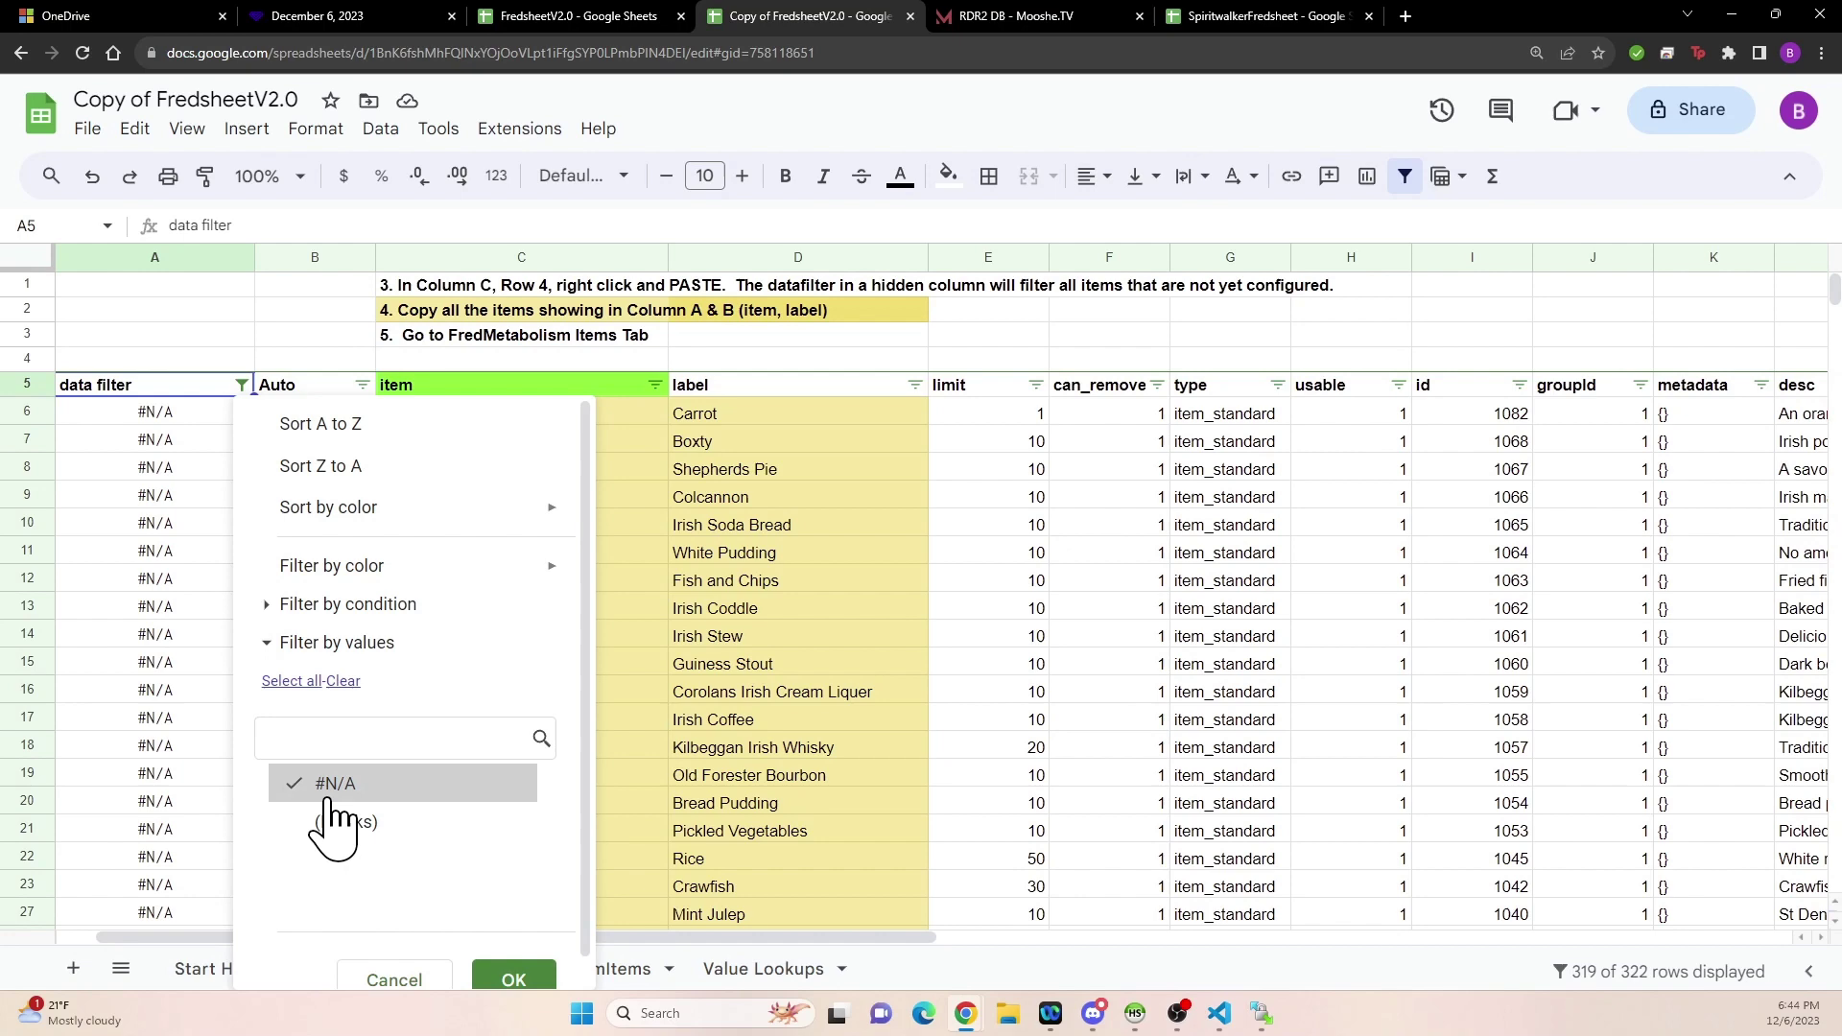
click(511, 984)
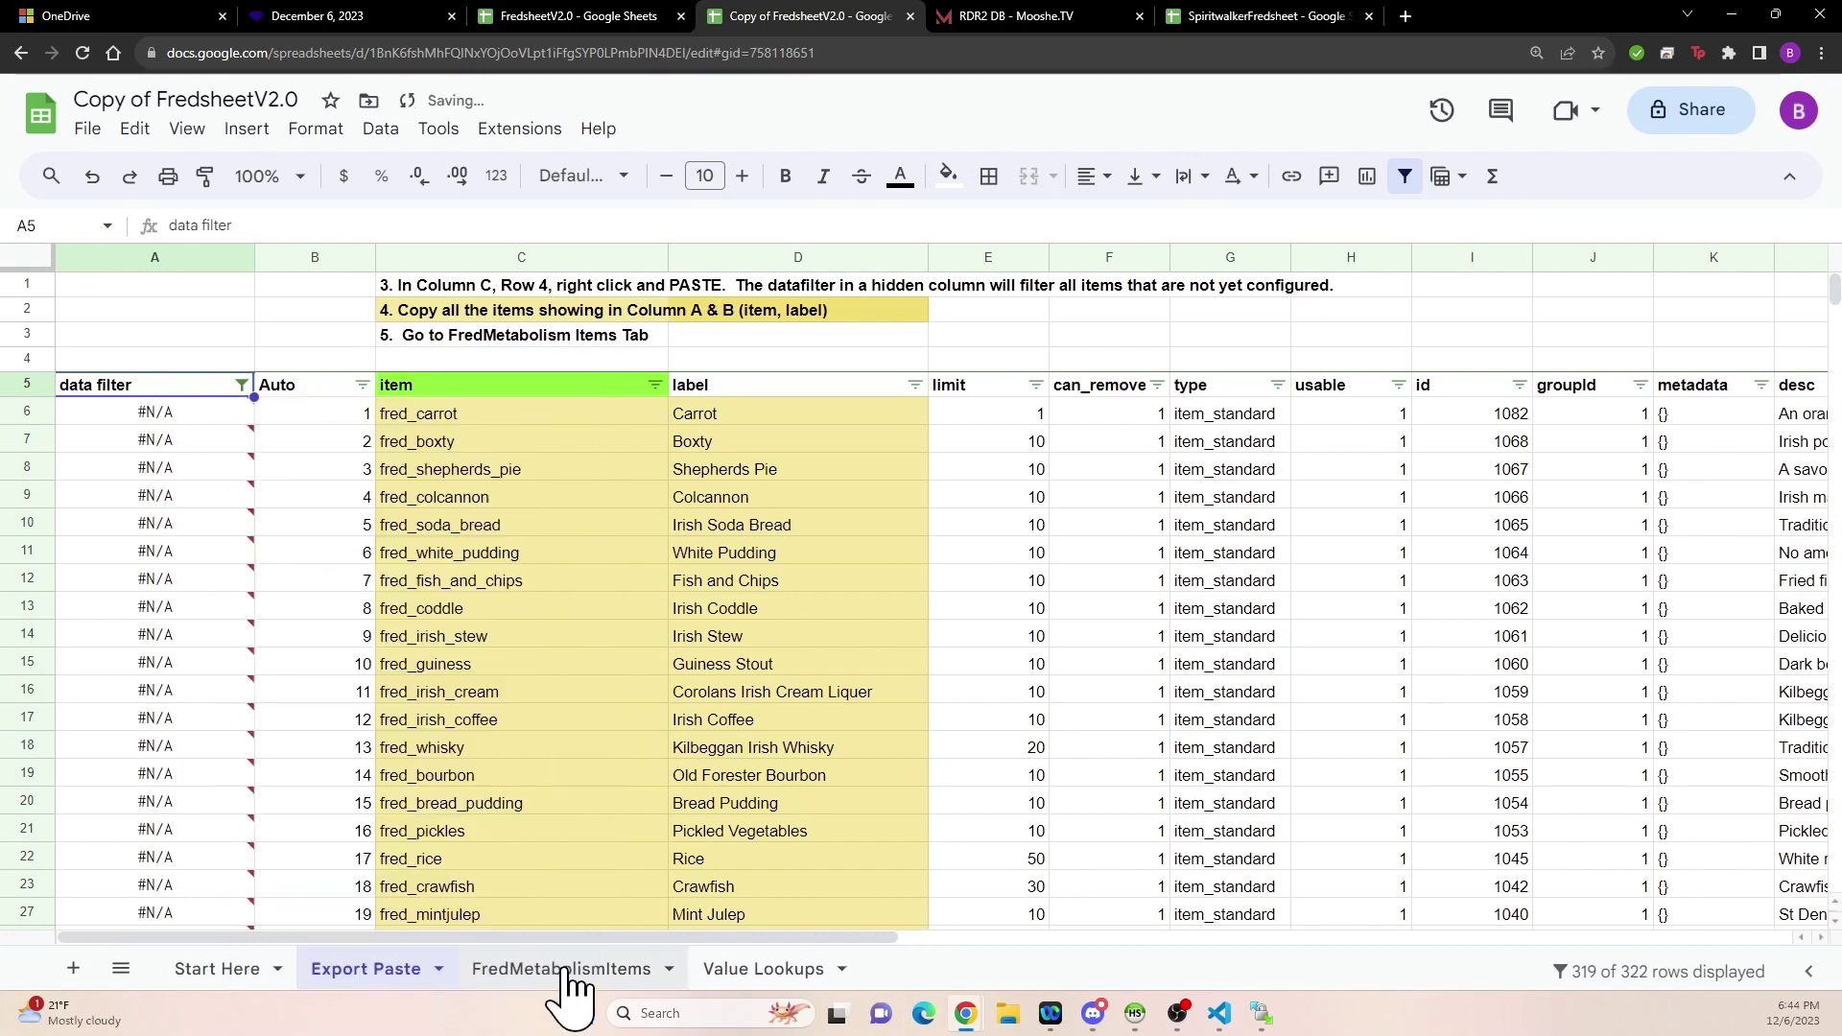
click(551, 971)
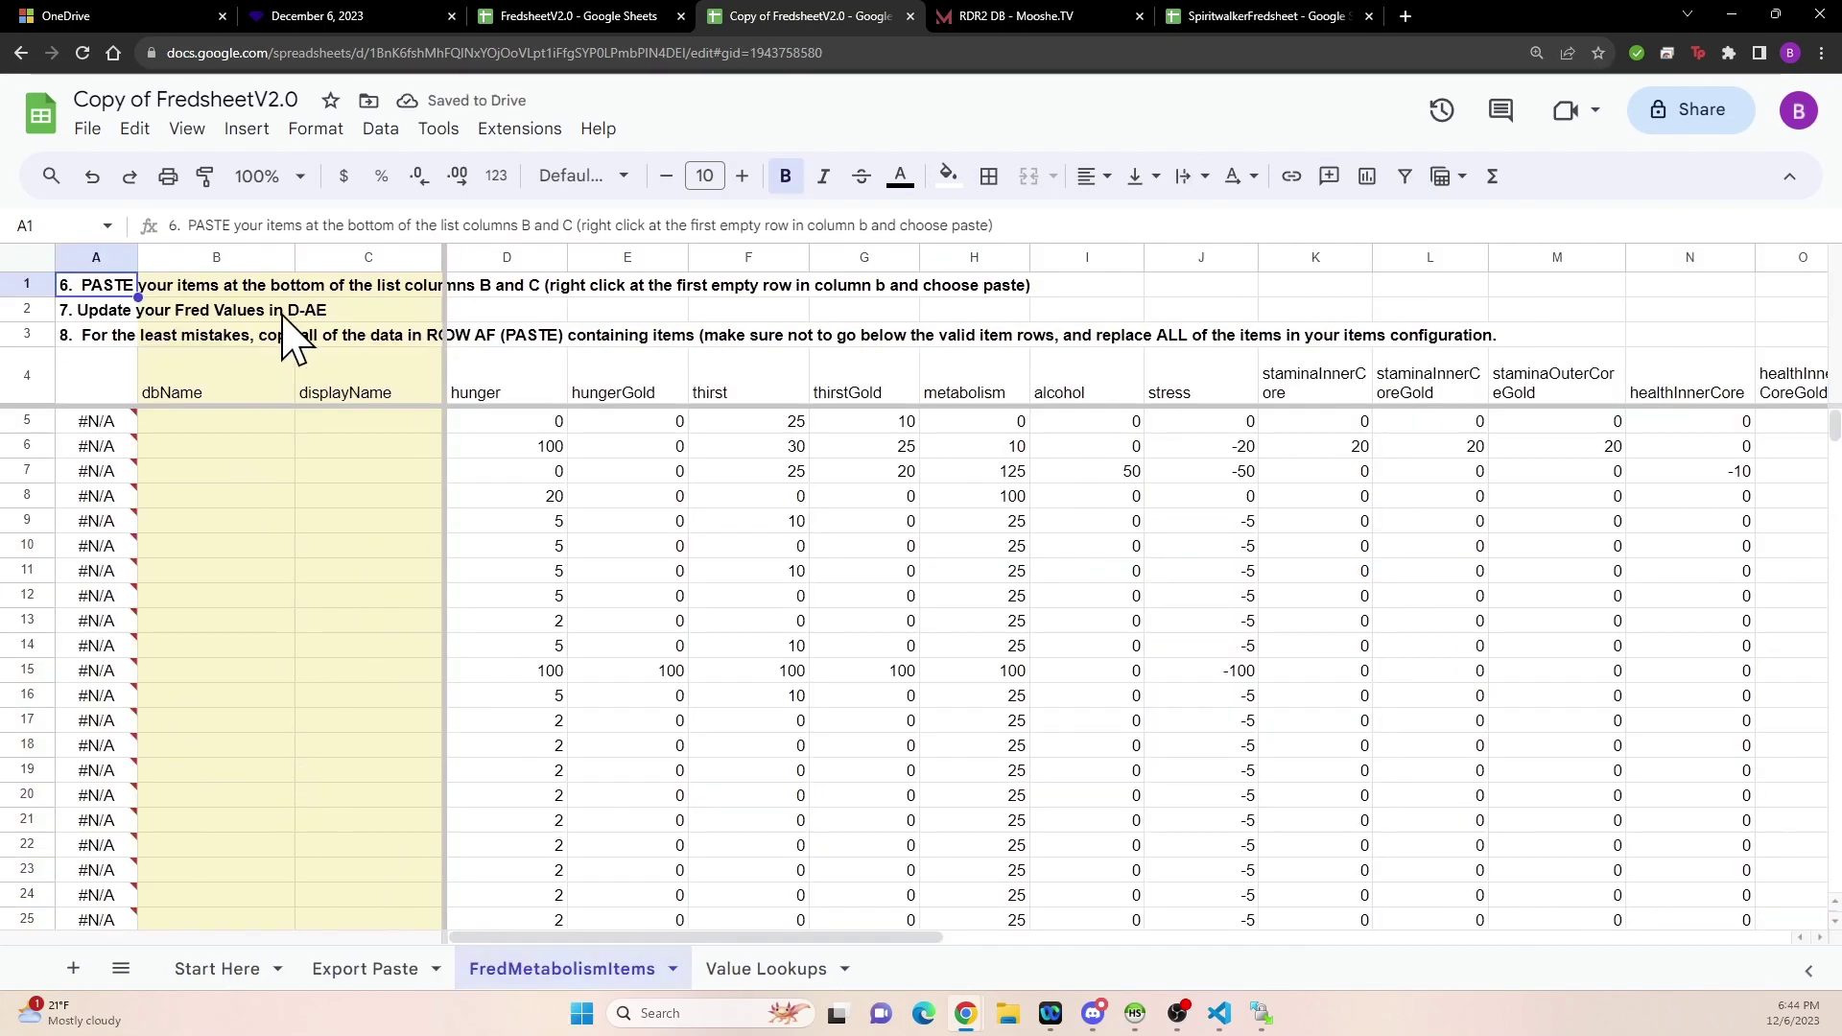
- Copy item names and labels C6:D56 from Export Paste, then select B5 on FredMetabolismItems
click(363, 971)
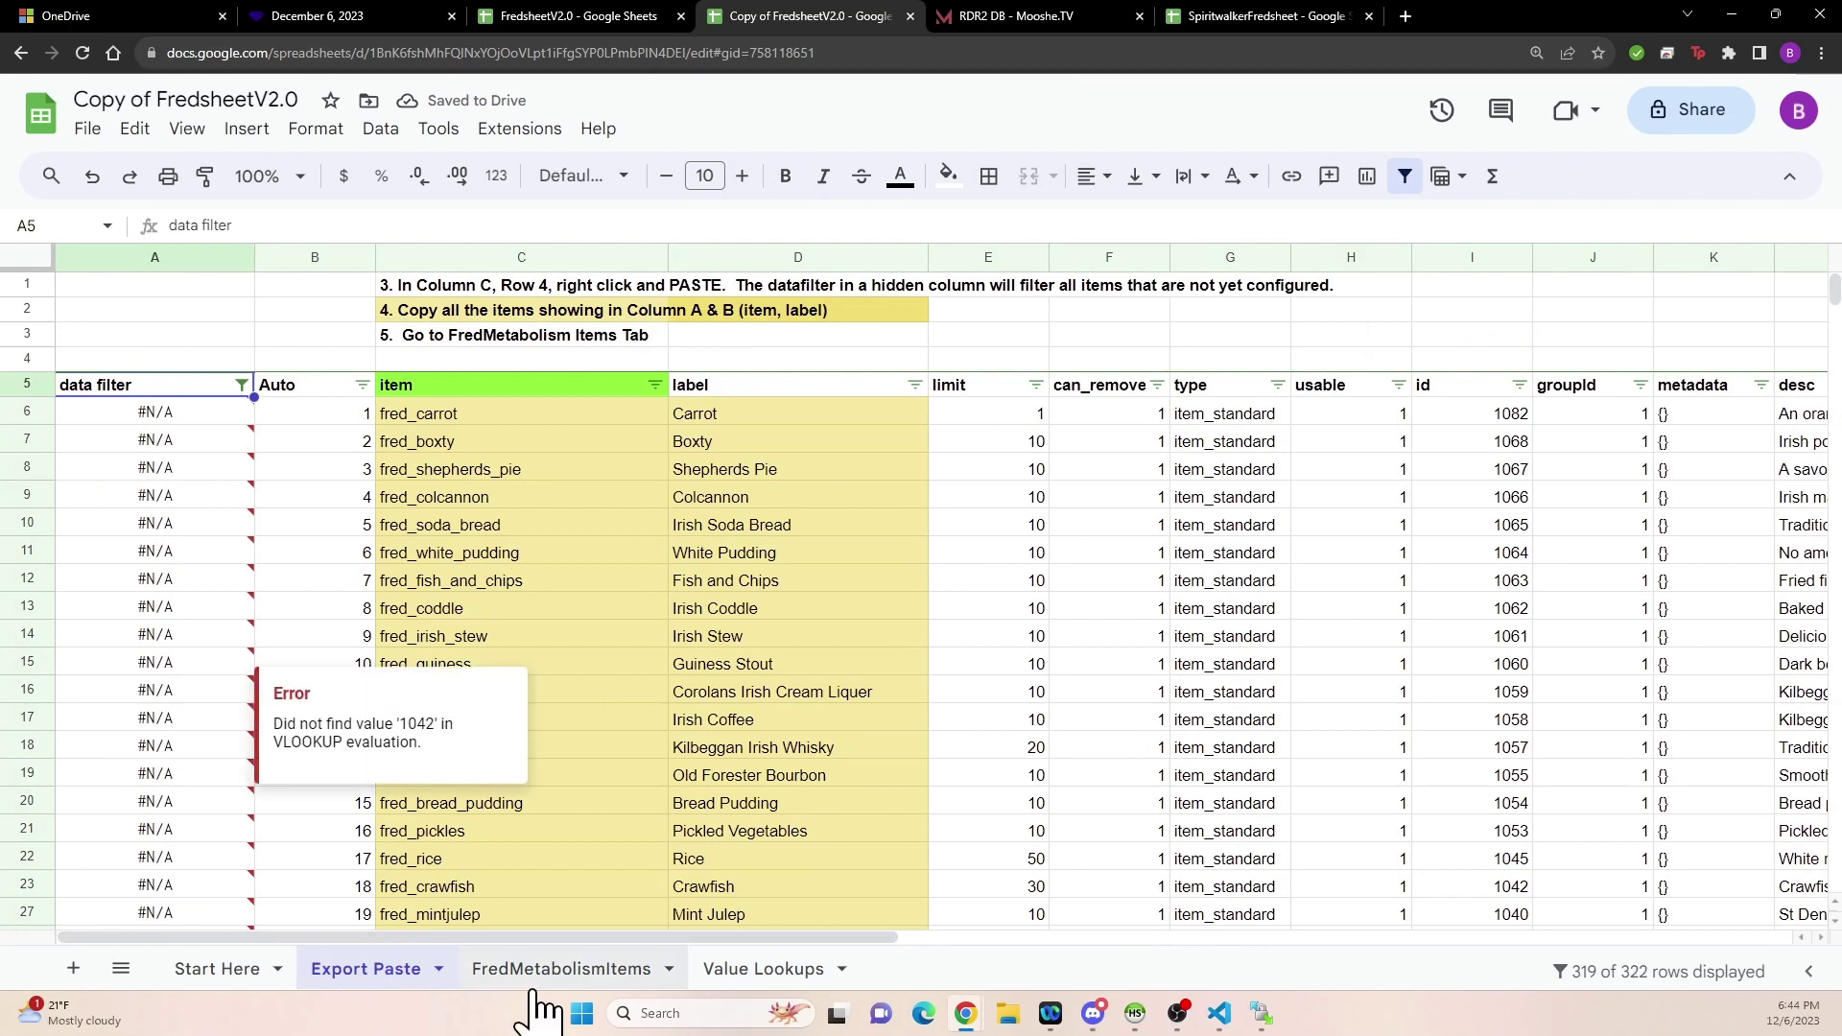
click(562, 969)
click(365, 969)
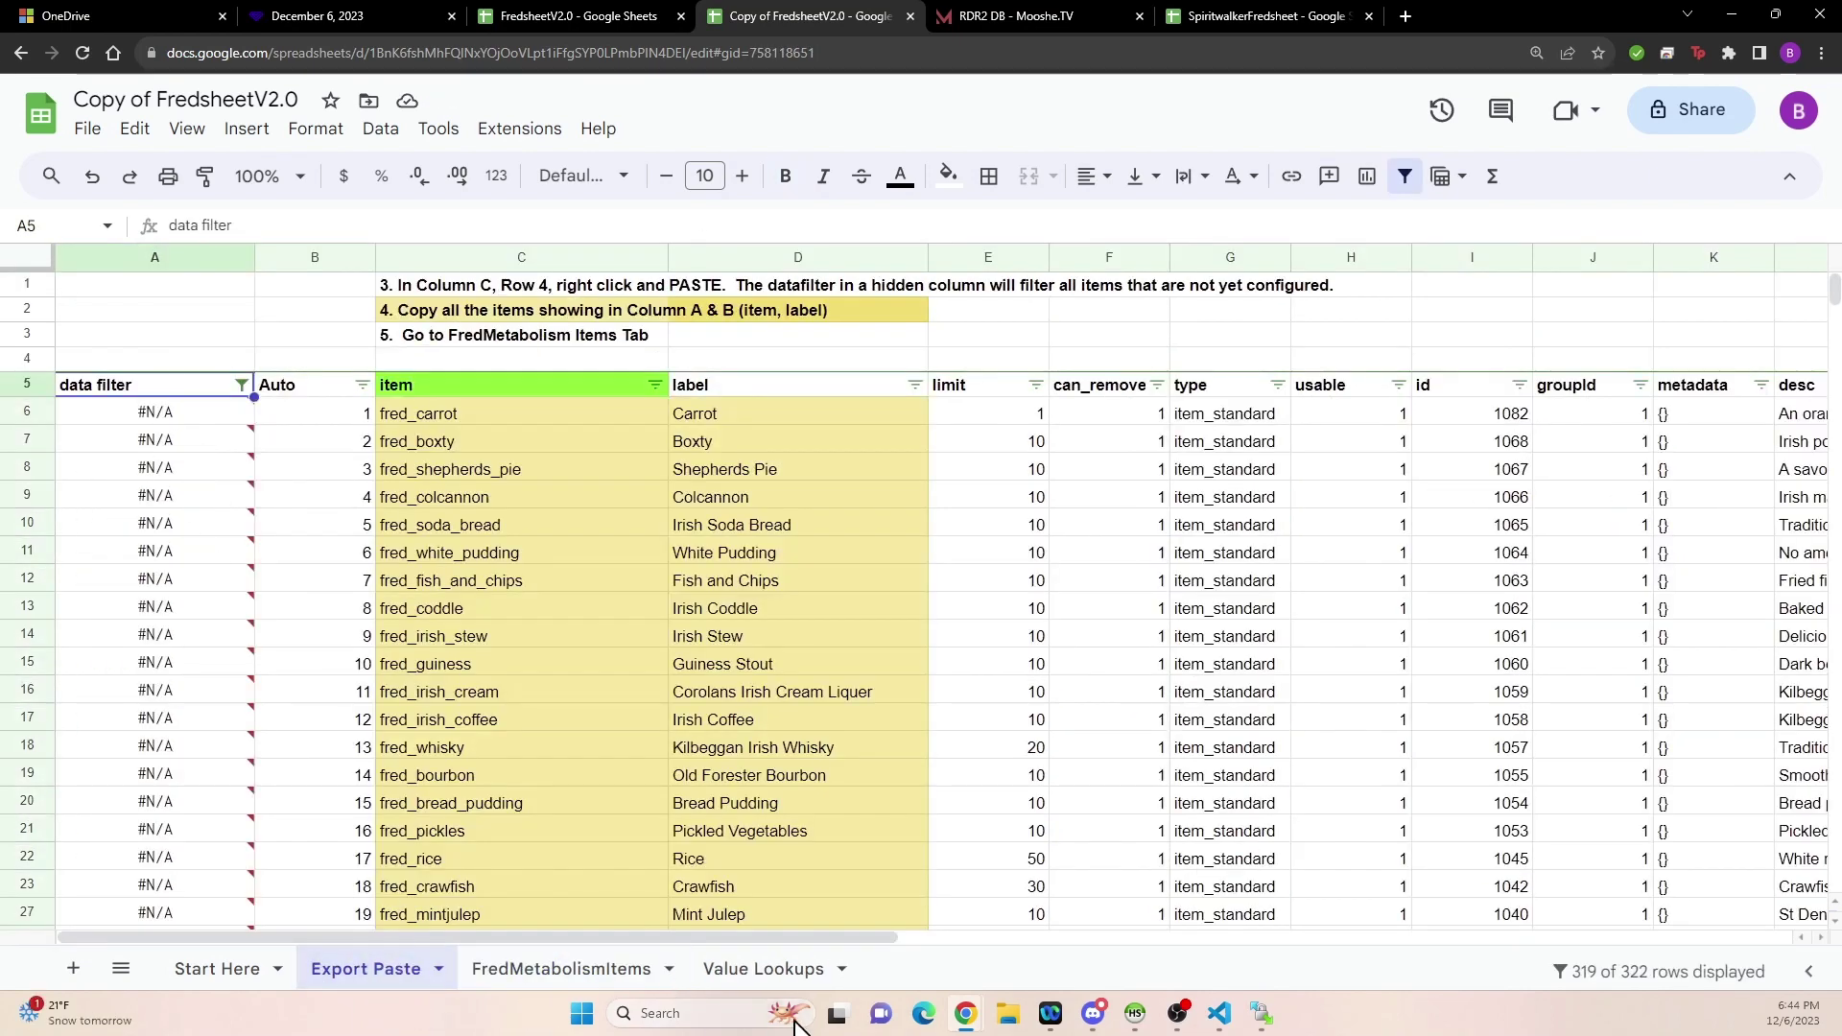
click(501, 415)
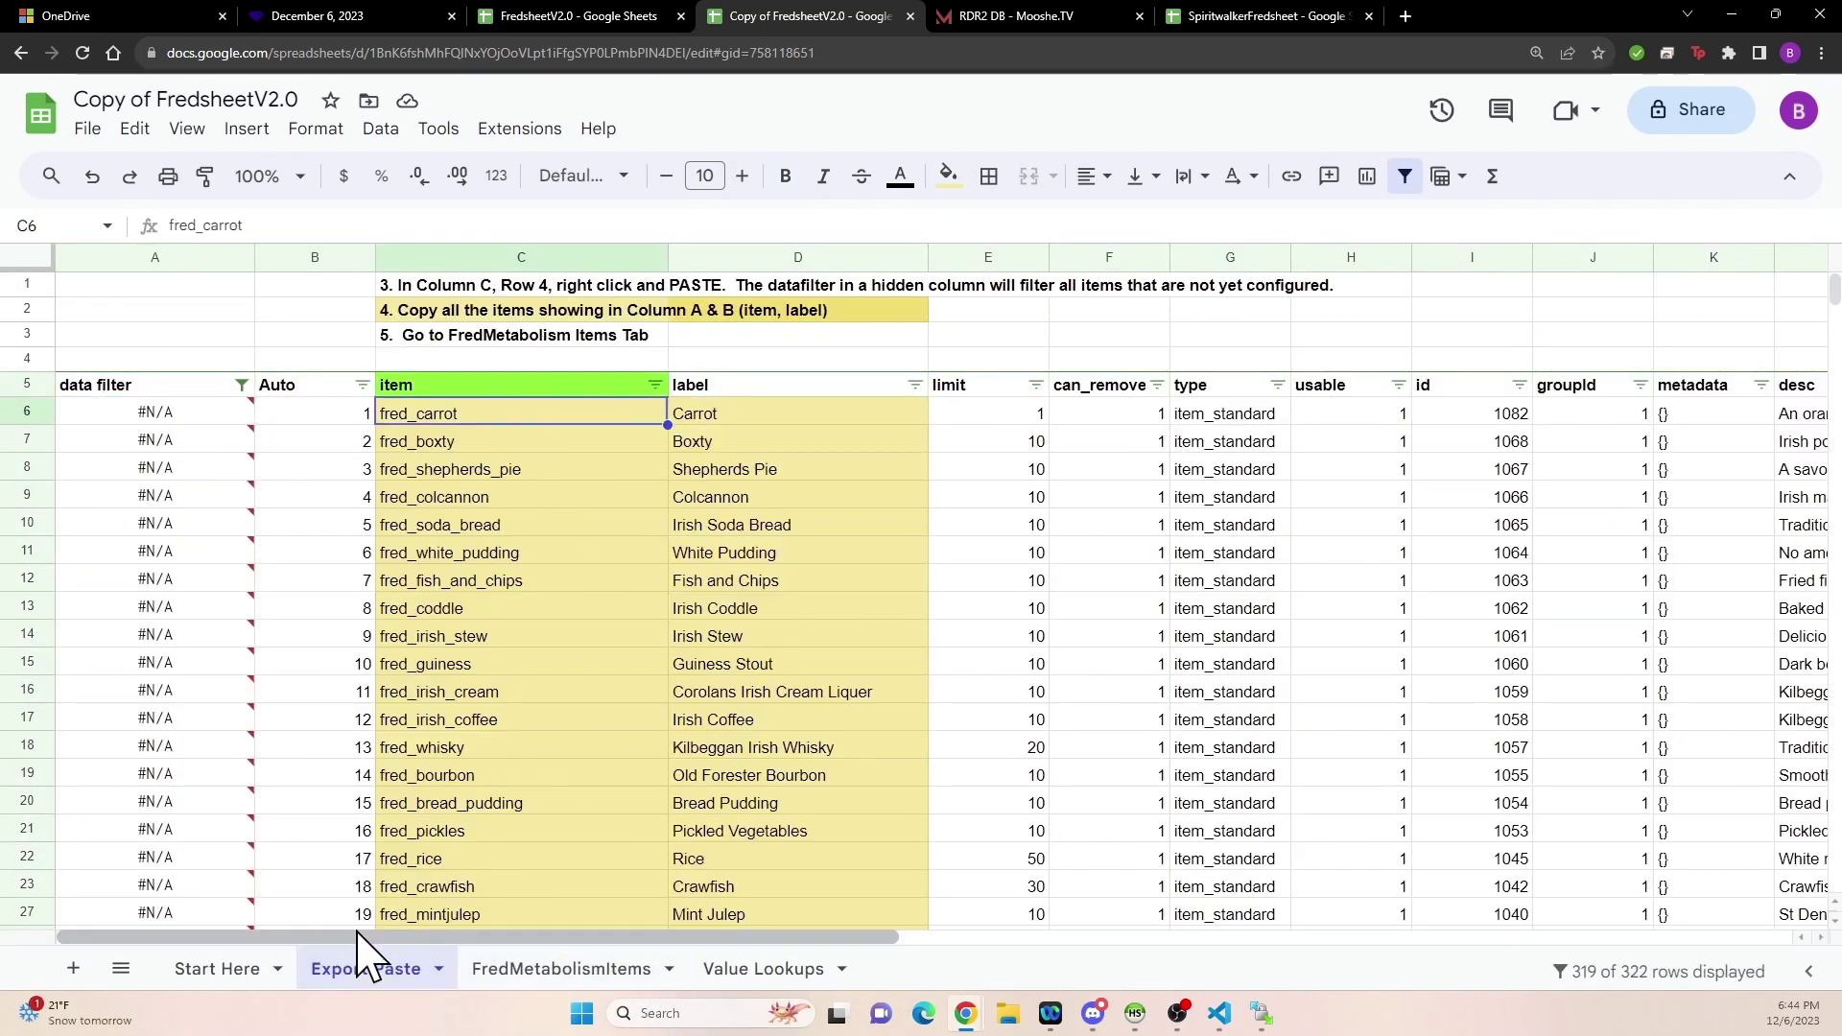
click(561, 969)
click(385, 974)
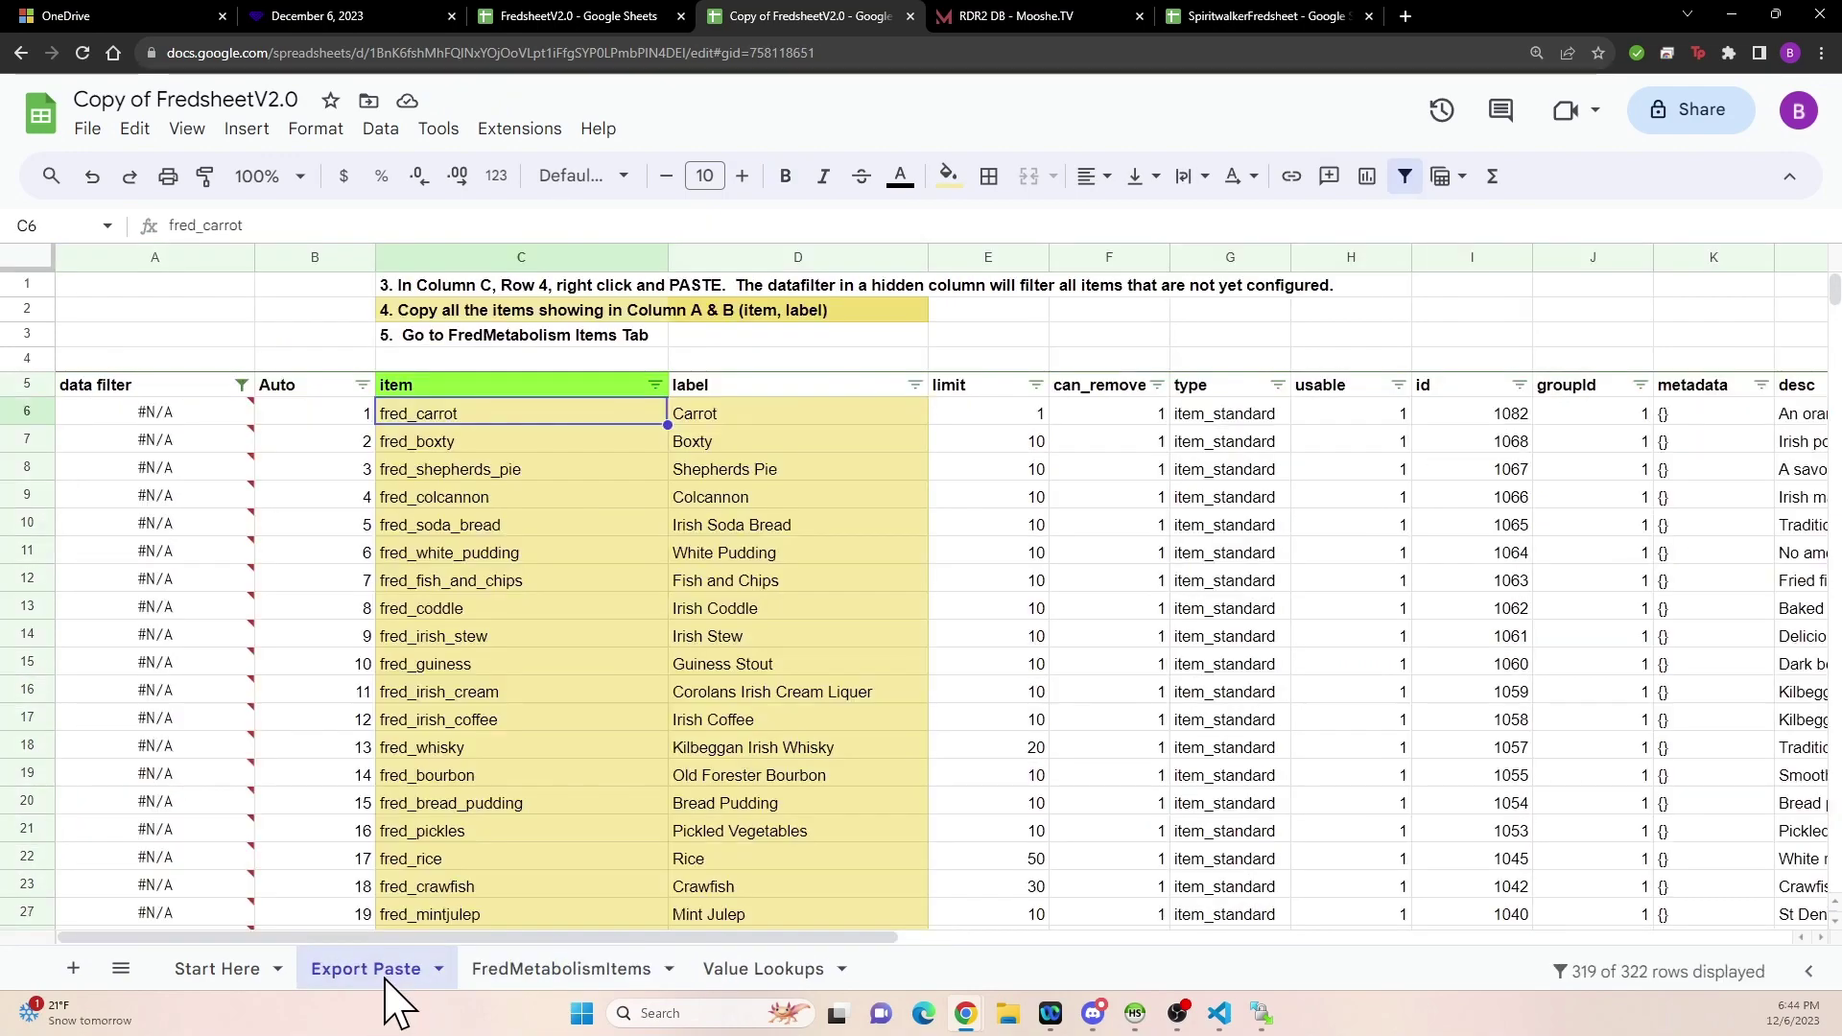
scroll(355, 782, down, 10)
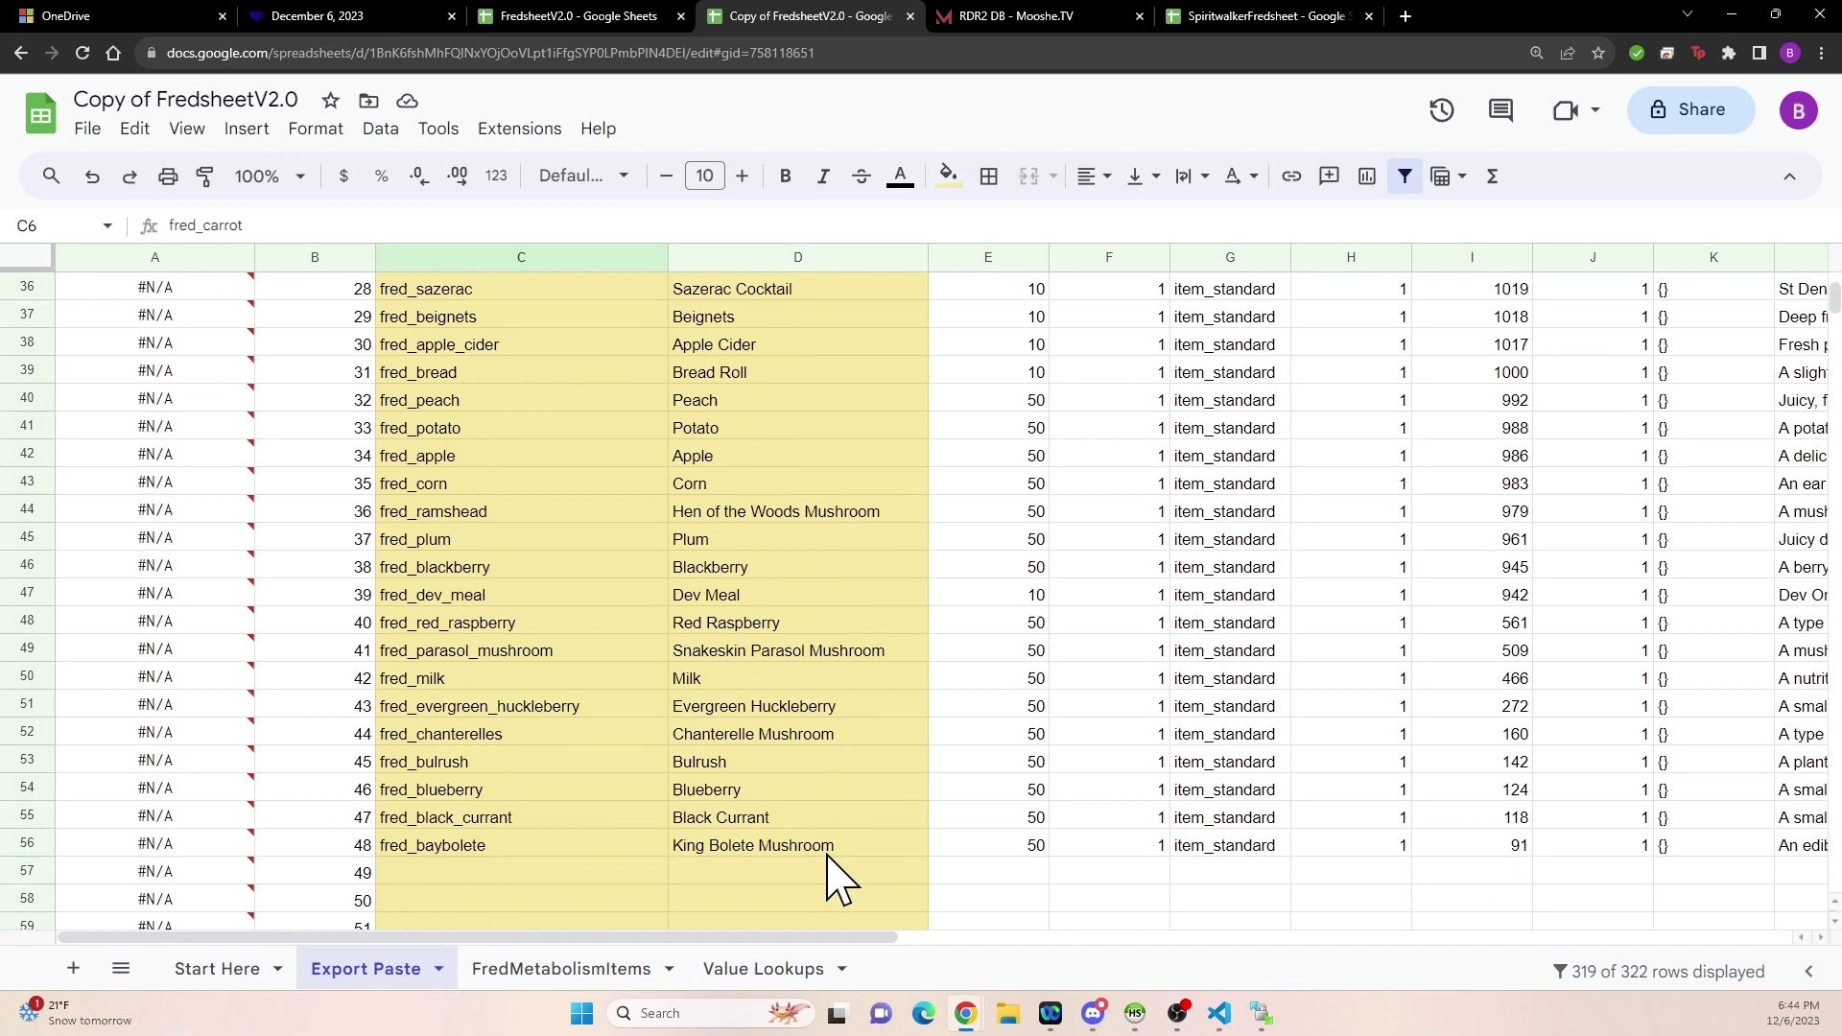
drag(827, 847, 475, 420)
scroll(452, 461, up, 3)
scroll(457, 474, up, 7)
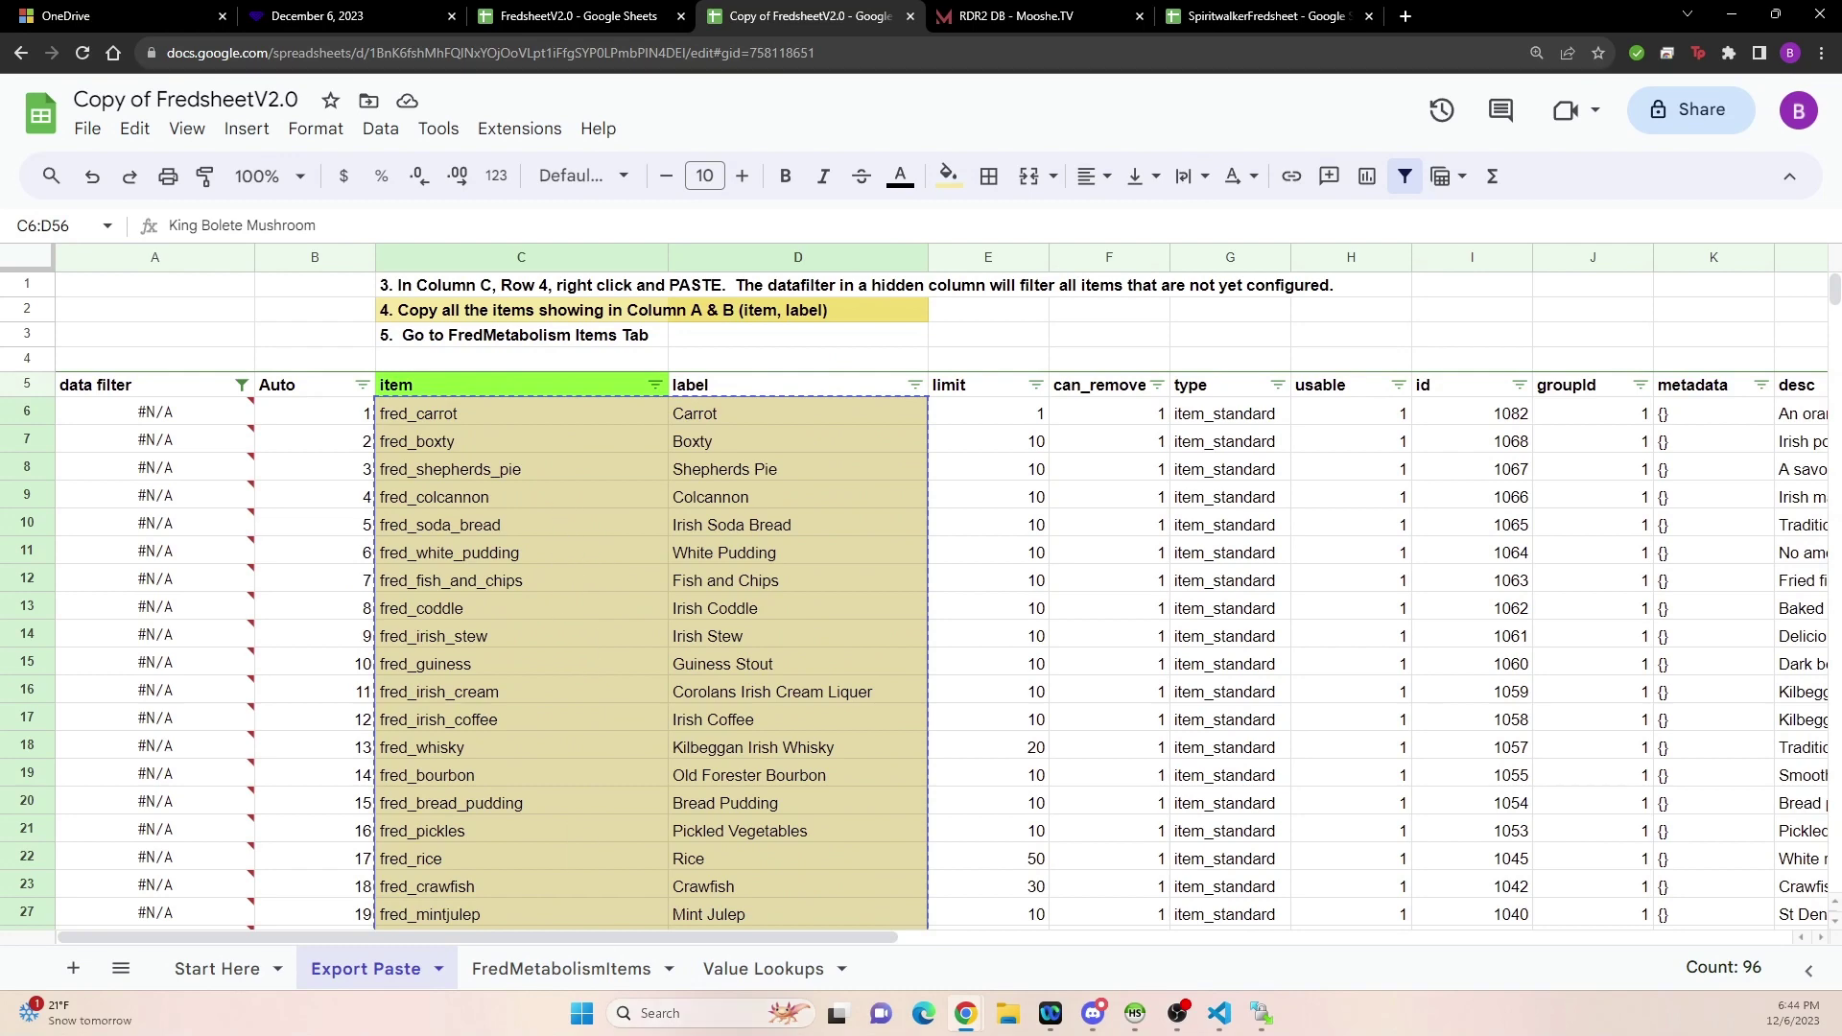
click(562, 969)
click(201, 425)
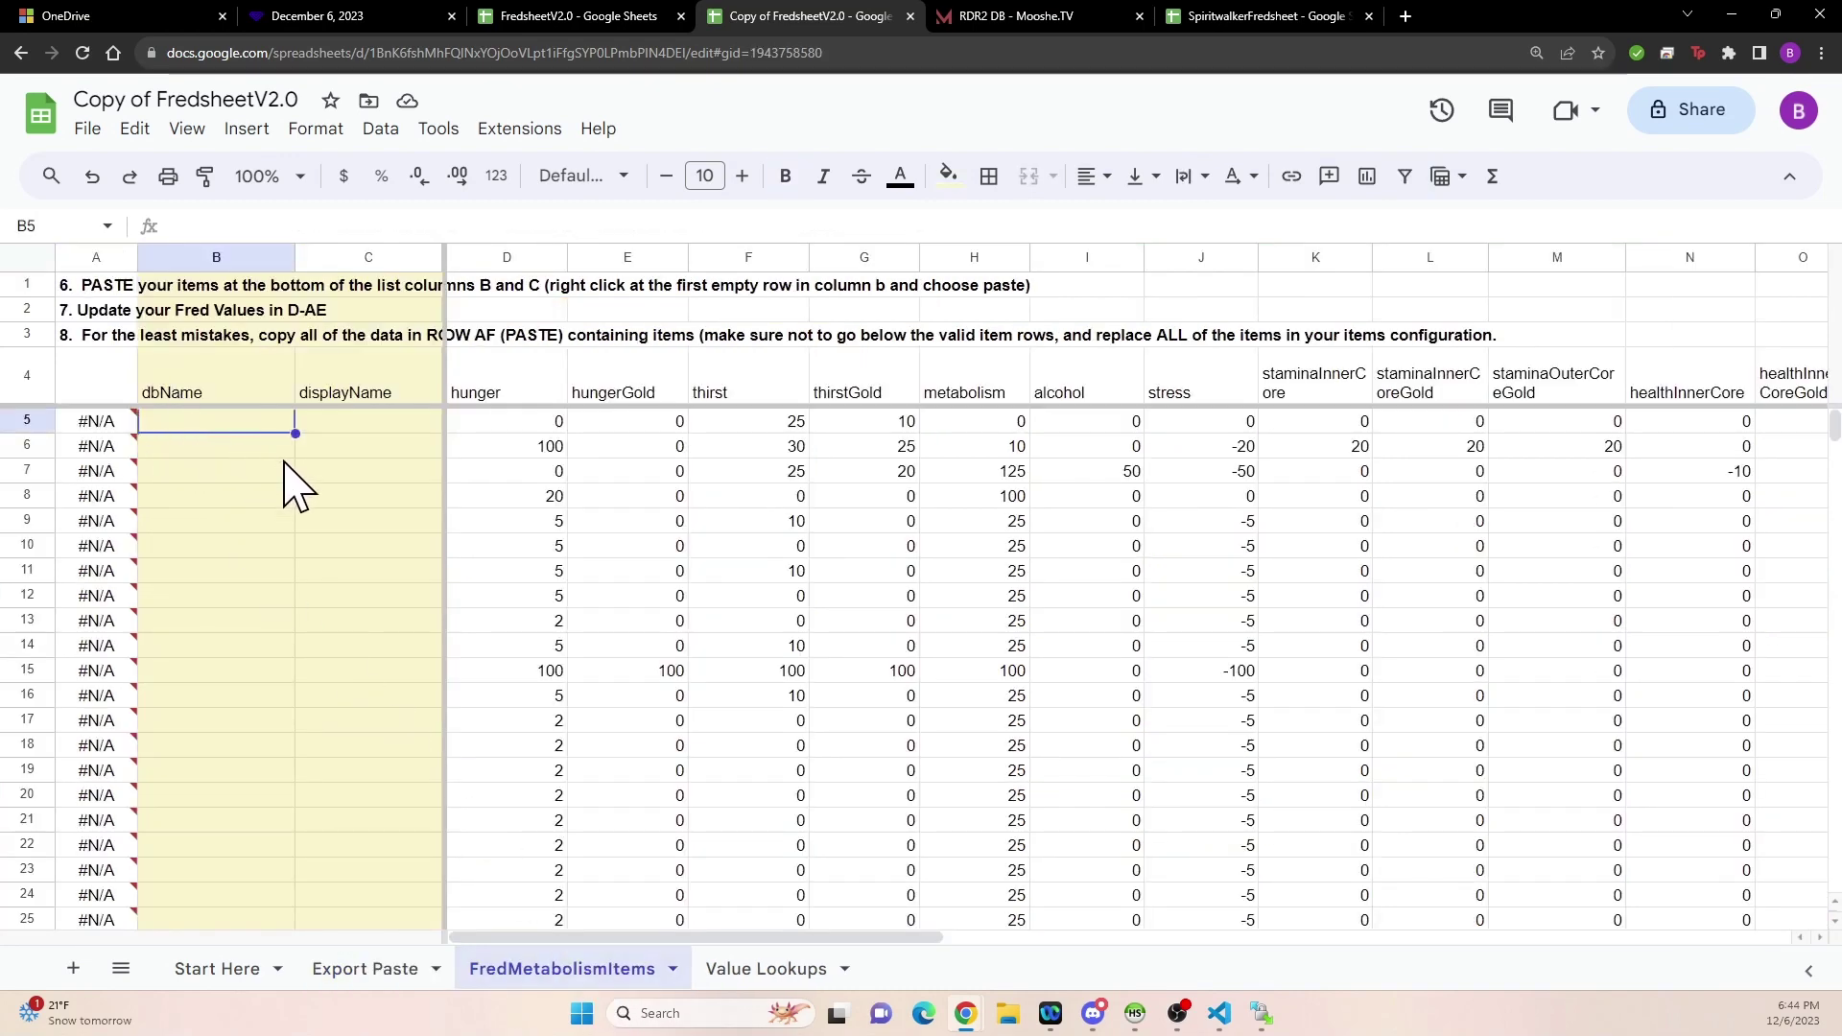
- Paste the names and labels at B5 and check the ID formula and stat values
key(ctrl+v)
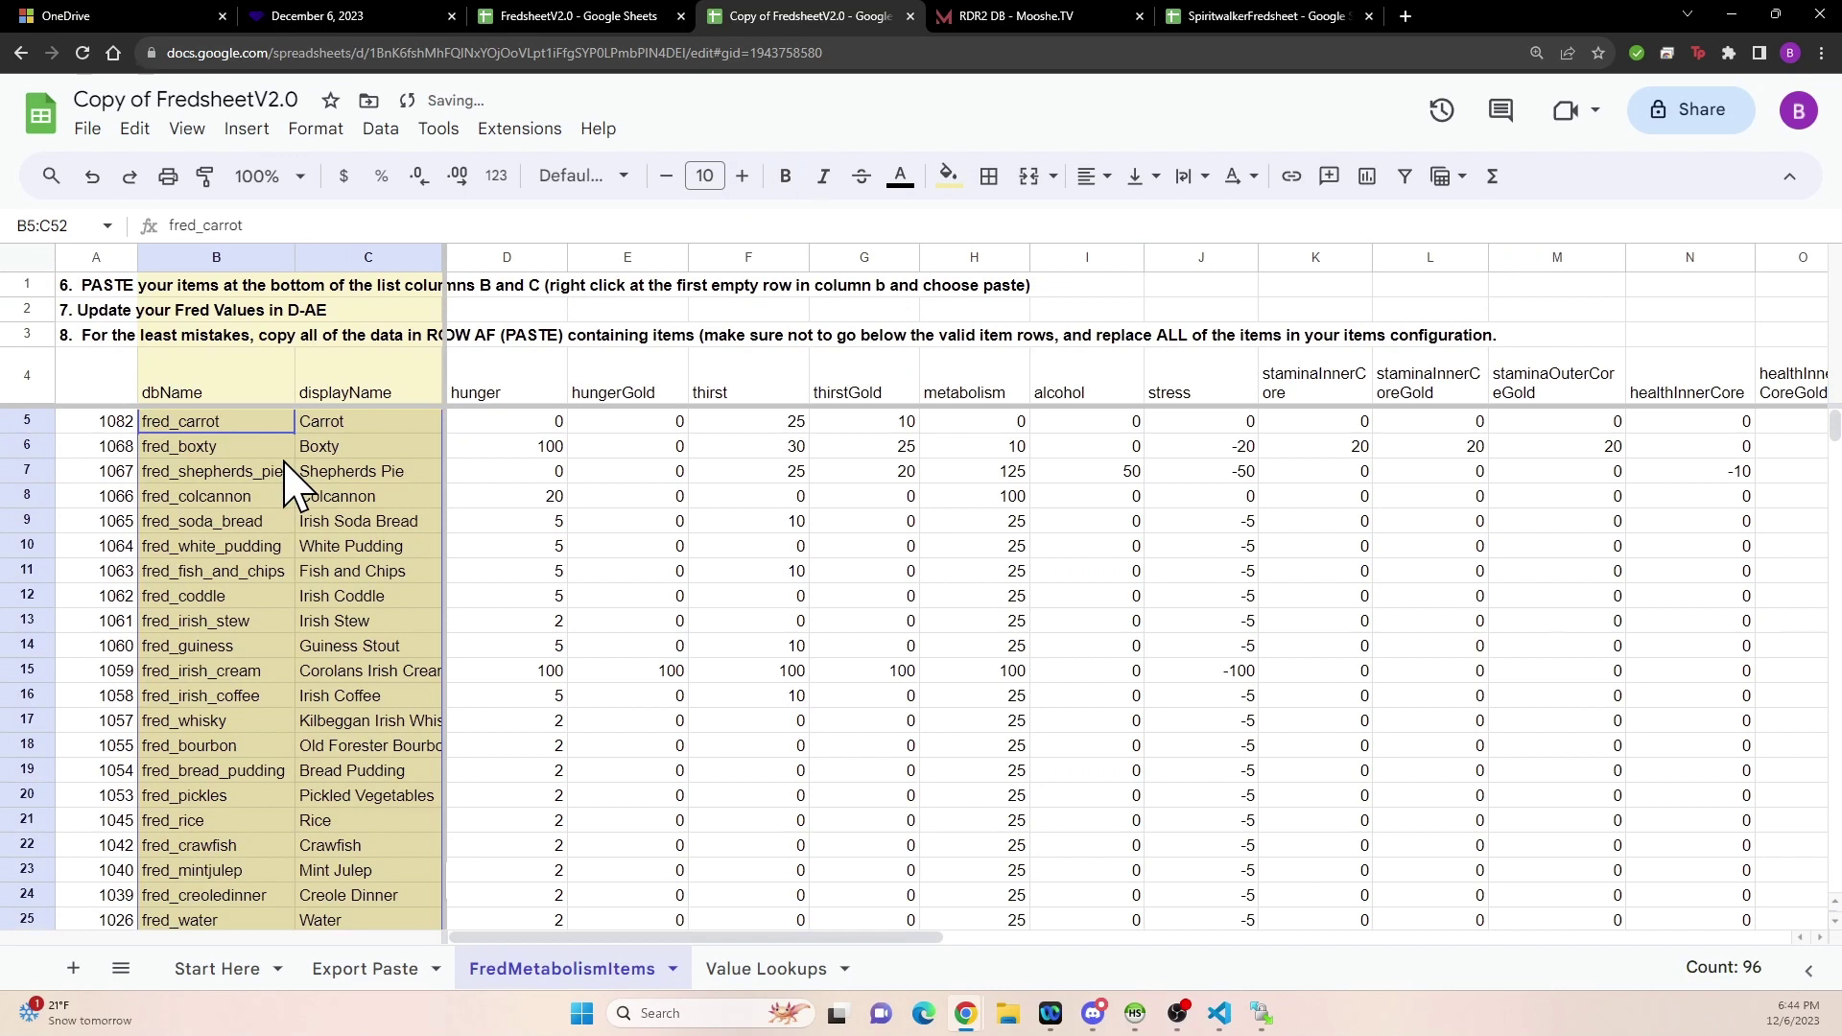
click(100, 422)
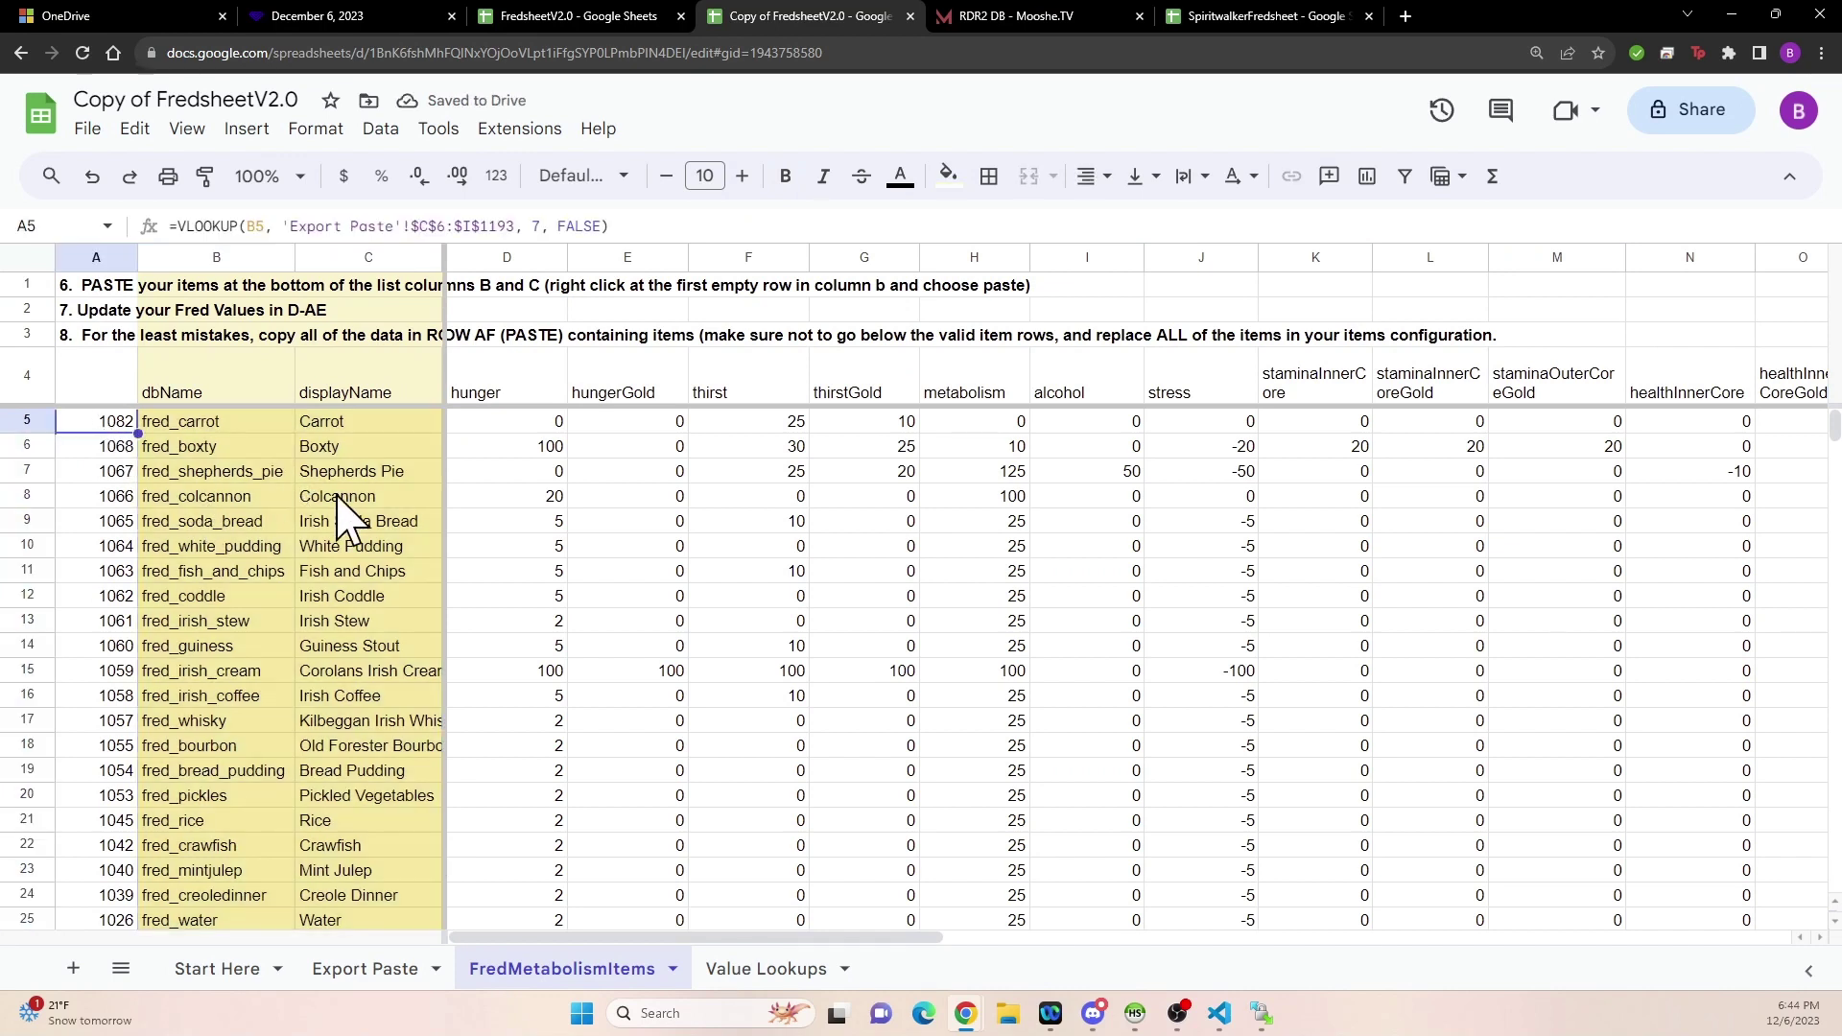
click(176, 424)
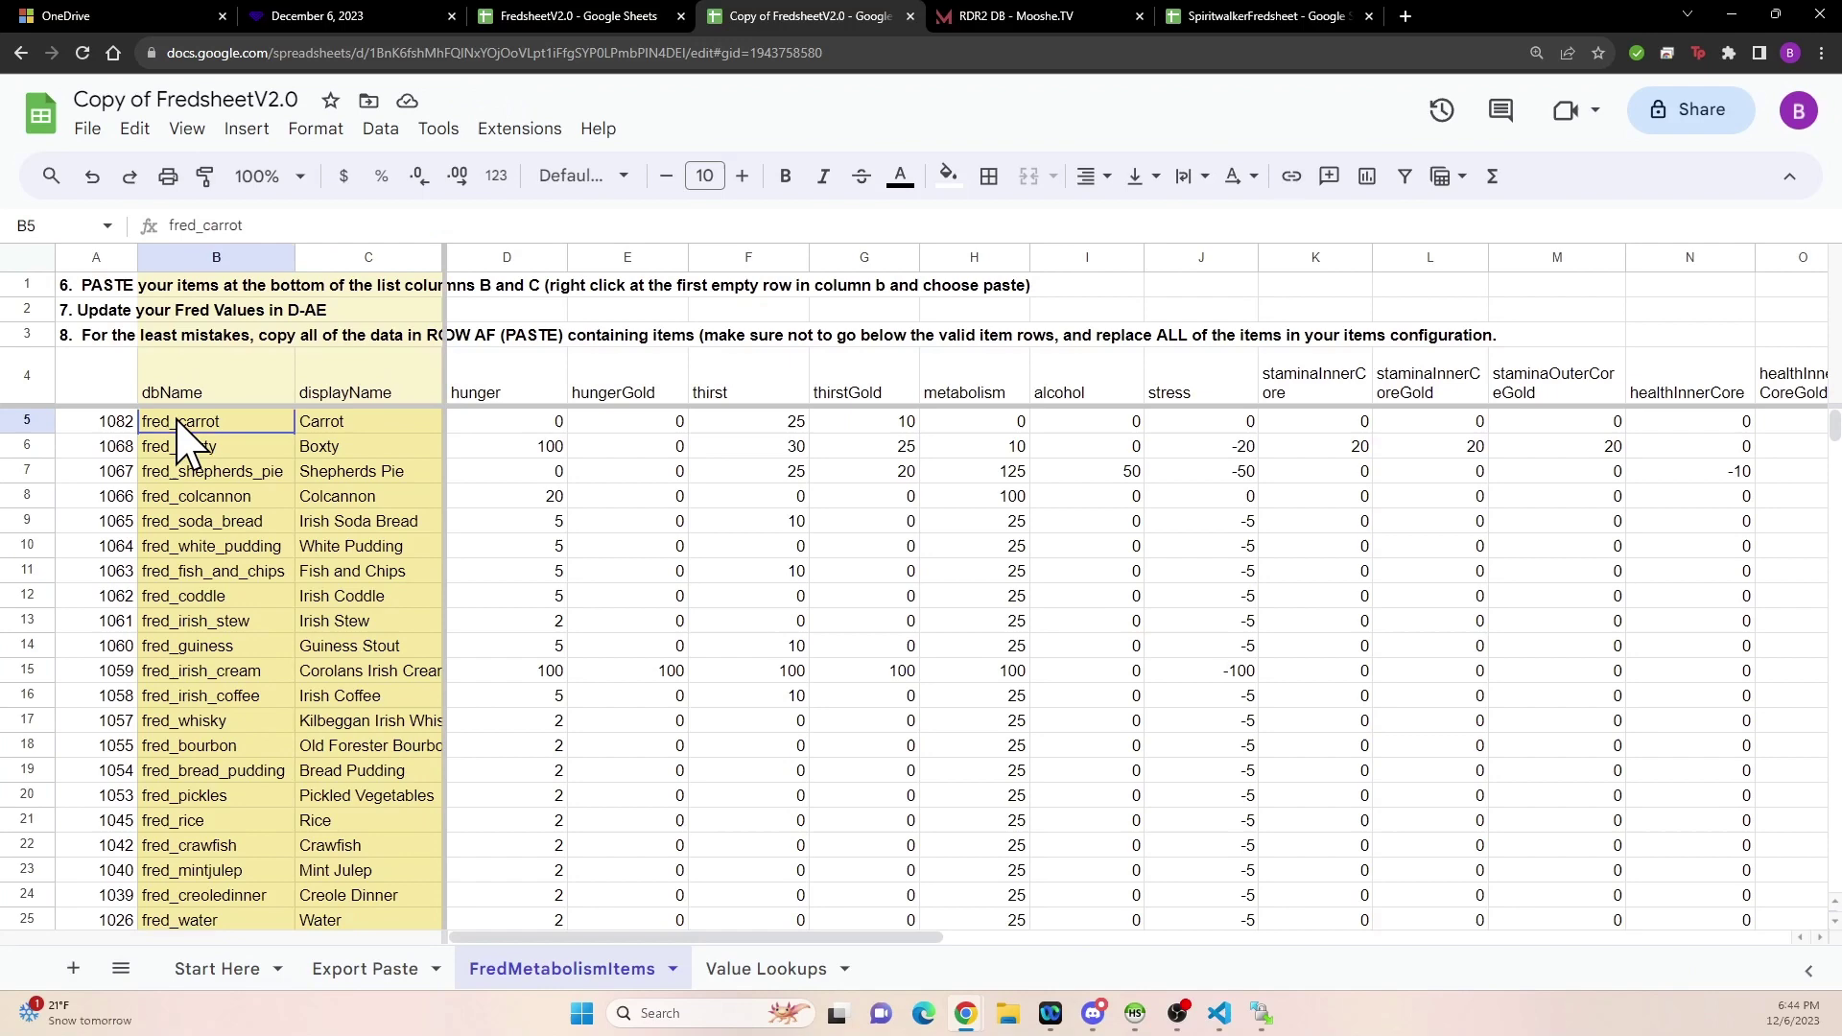
drag(177, 424, 316, 429)
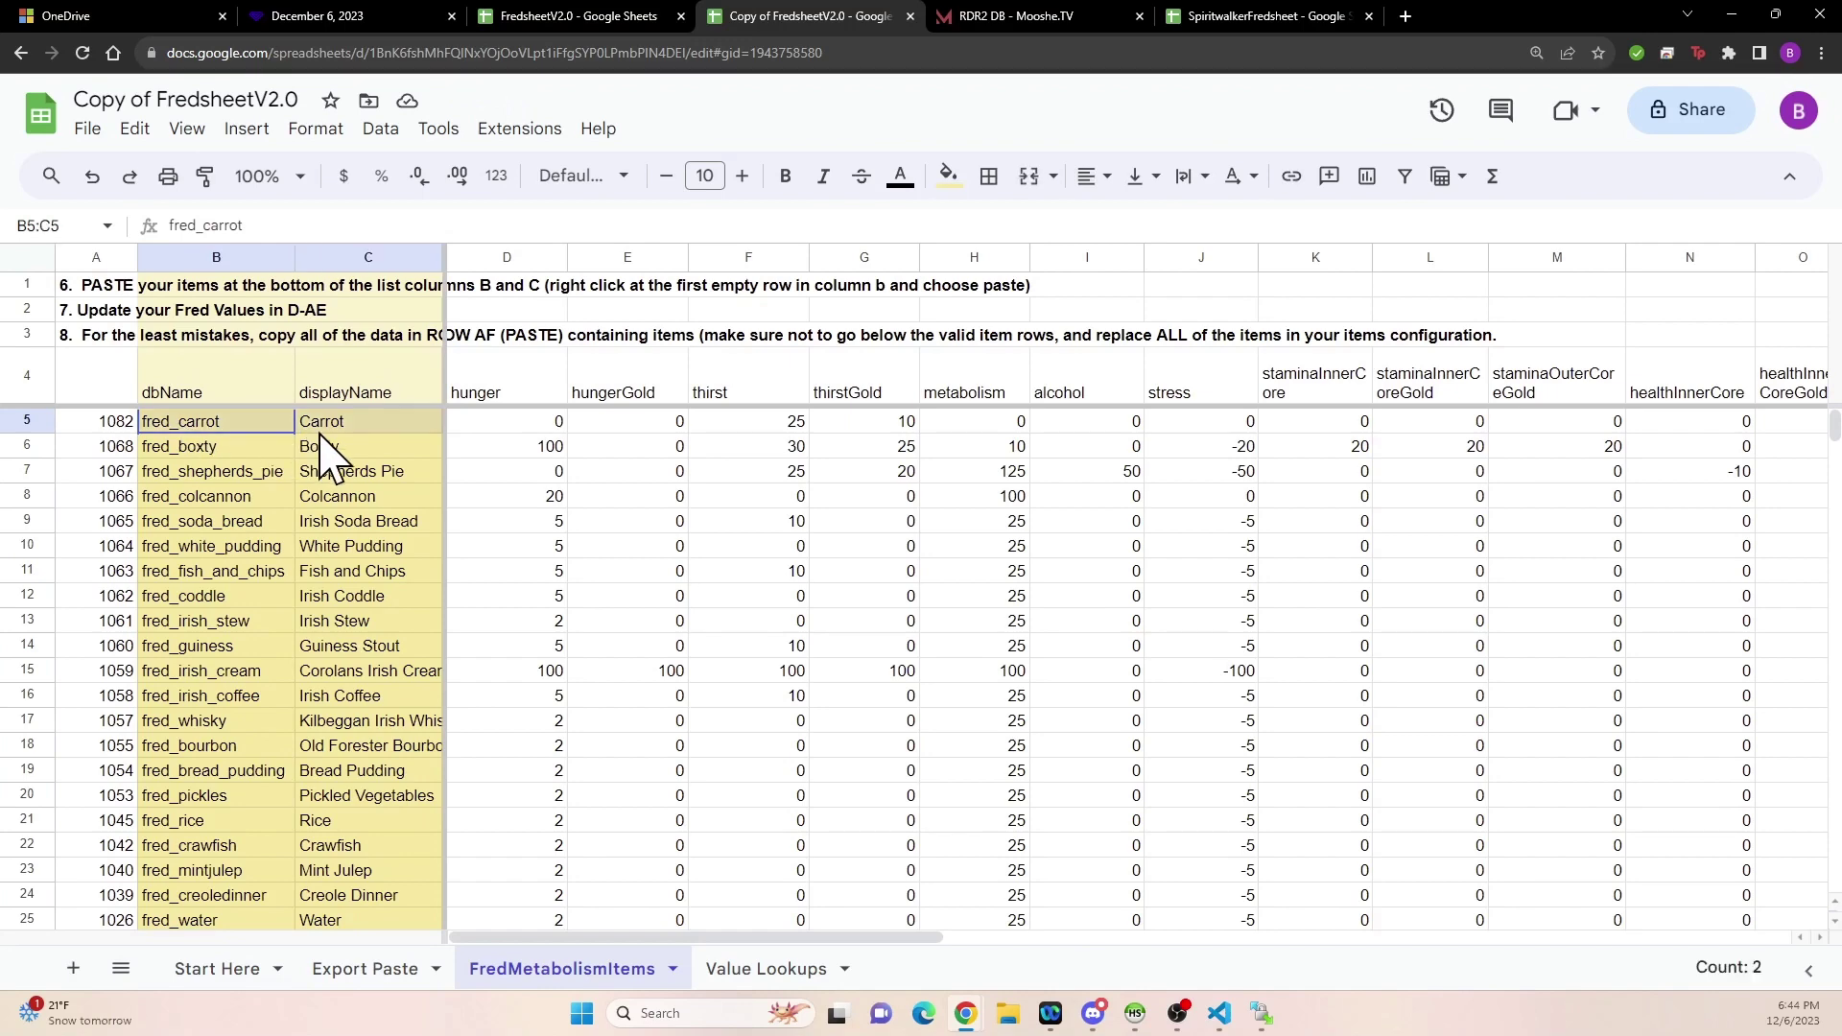
click(357, 969)
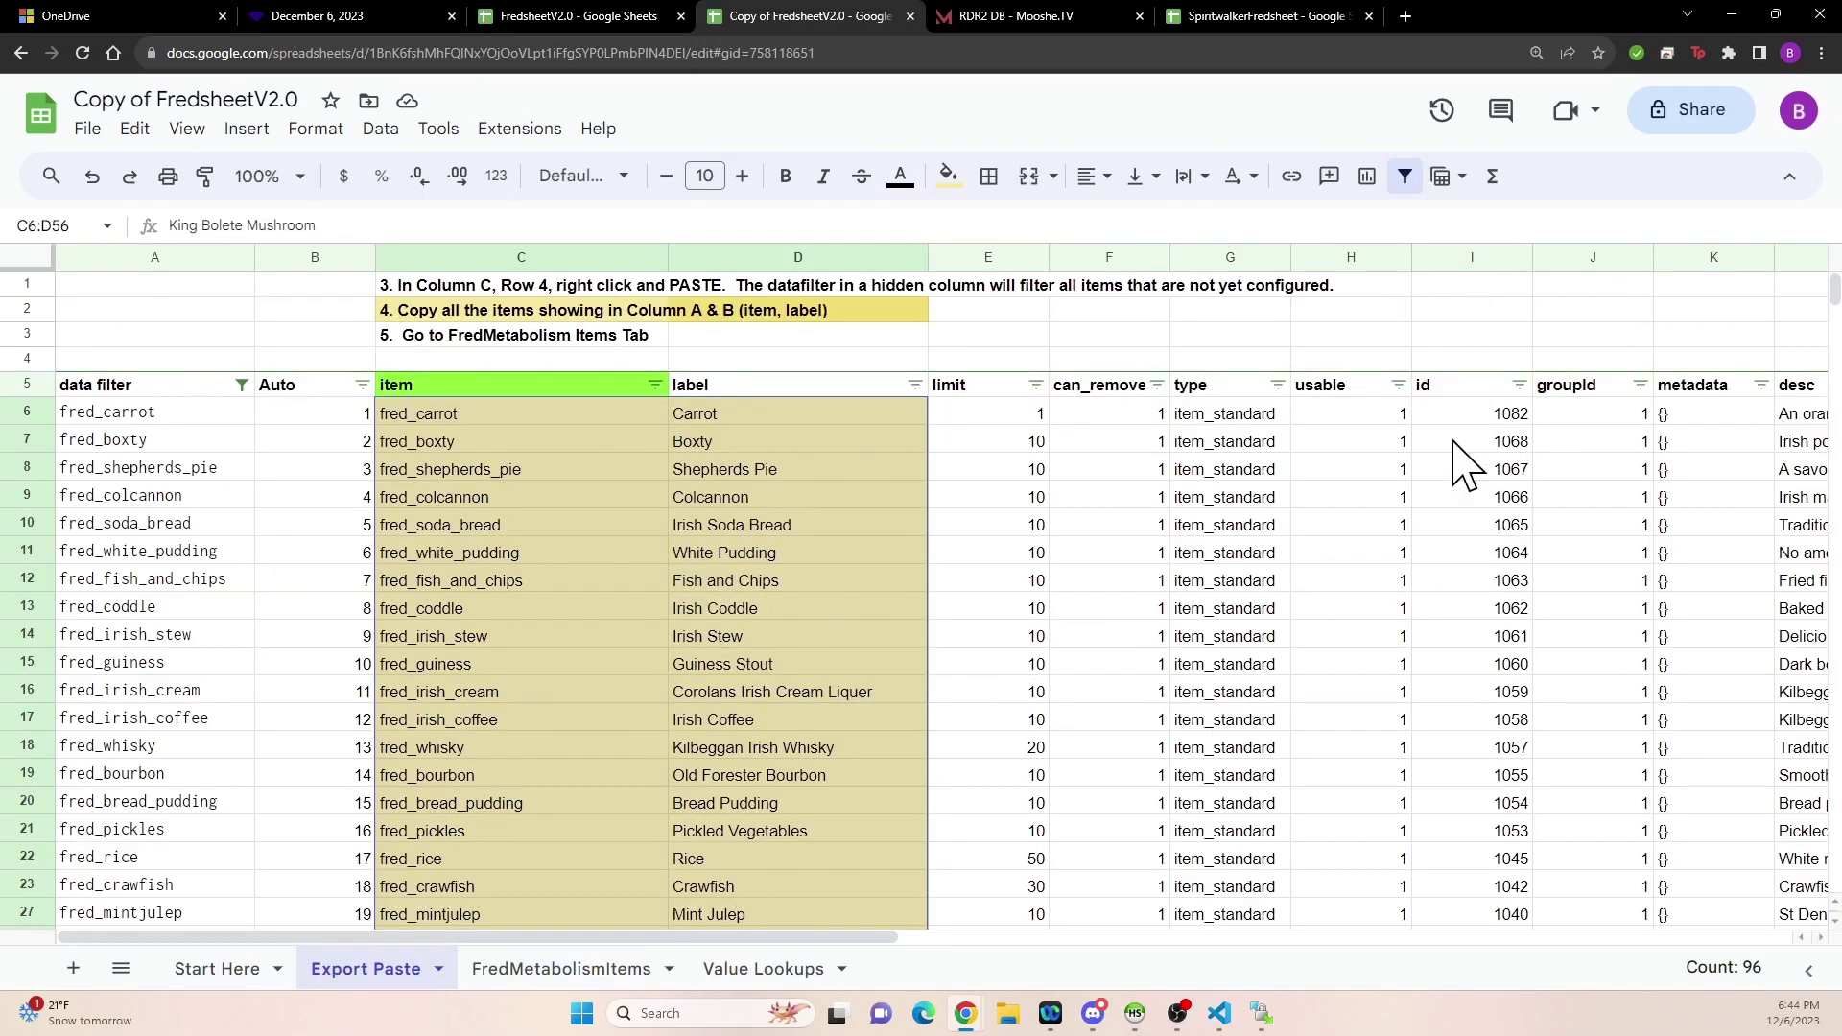
click(566, 971)
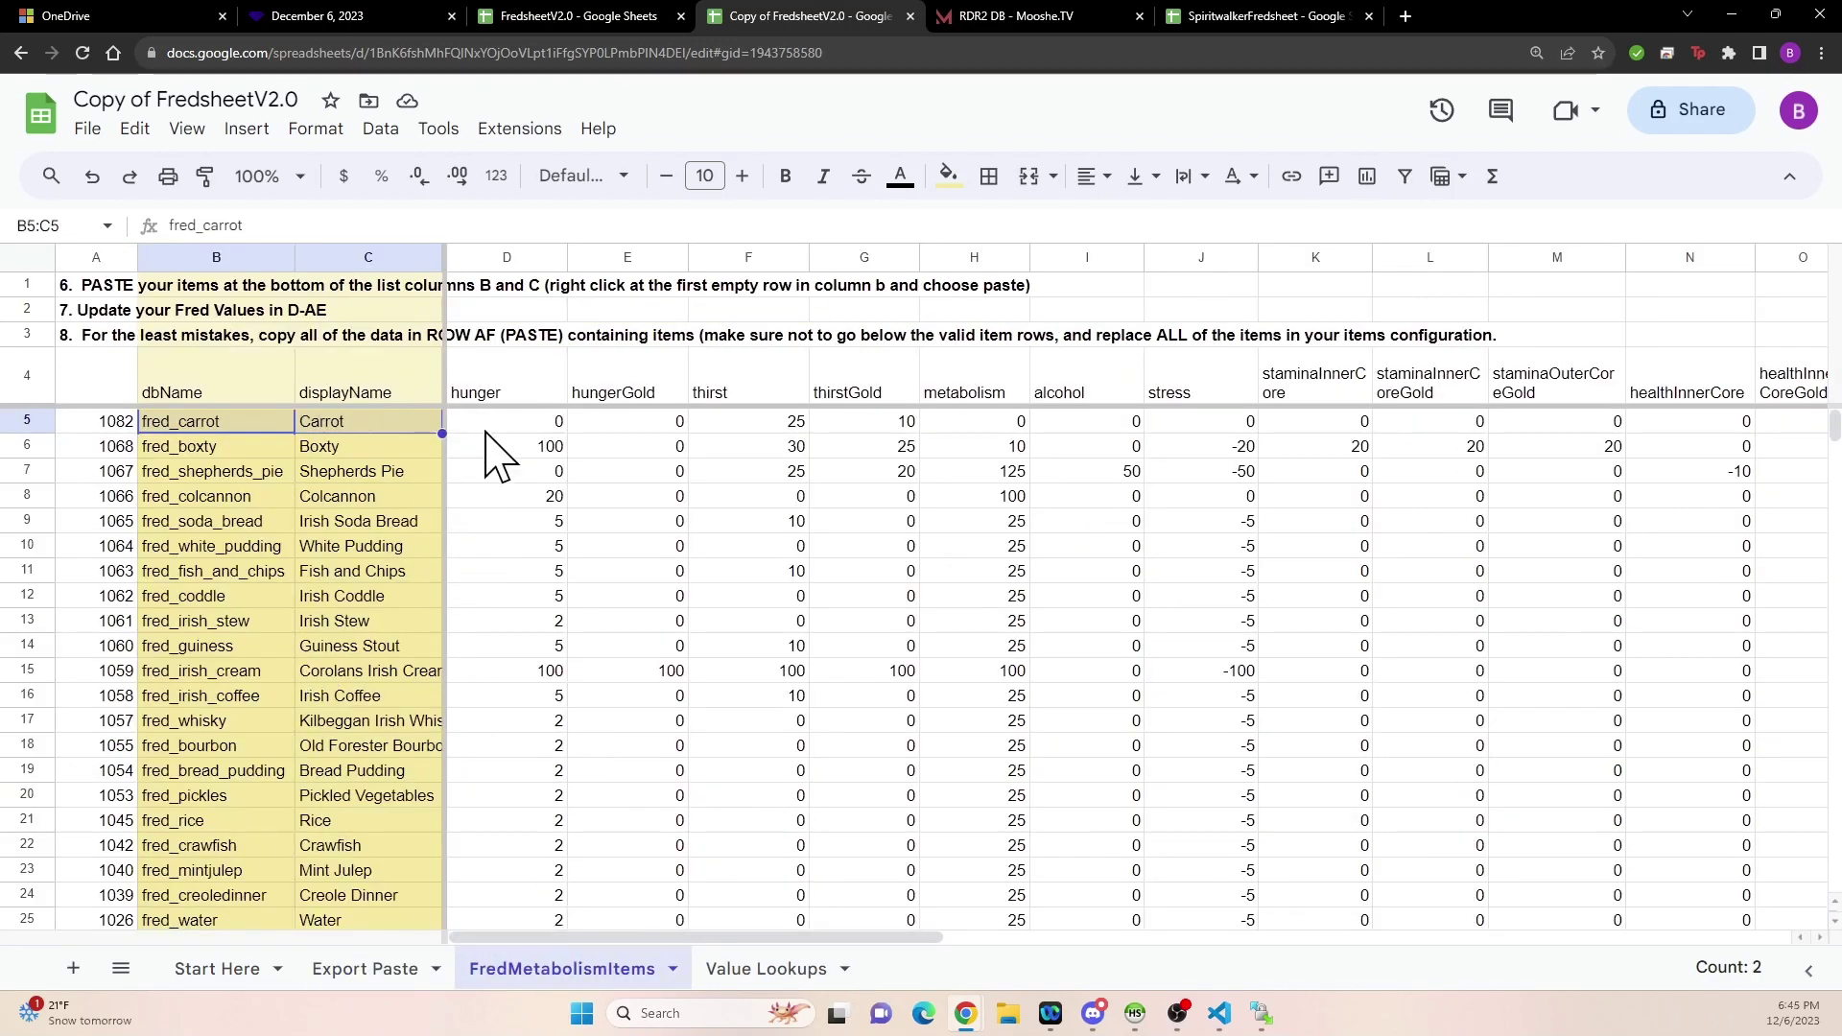
drag(487, 434, 1792, 443)
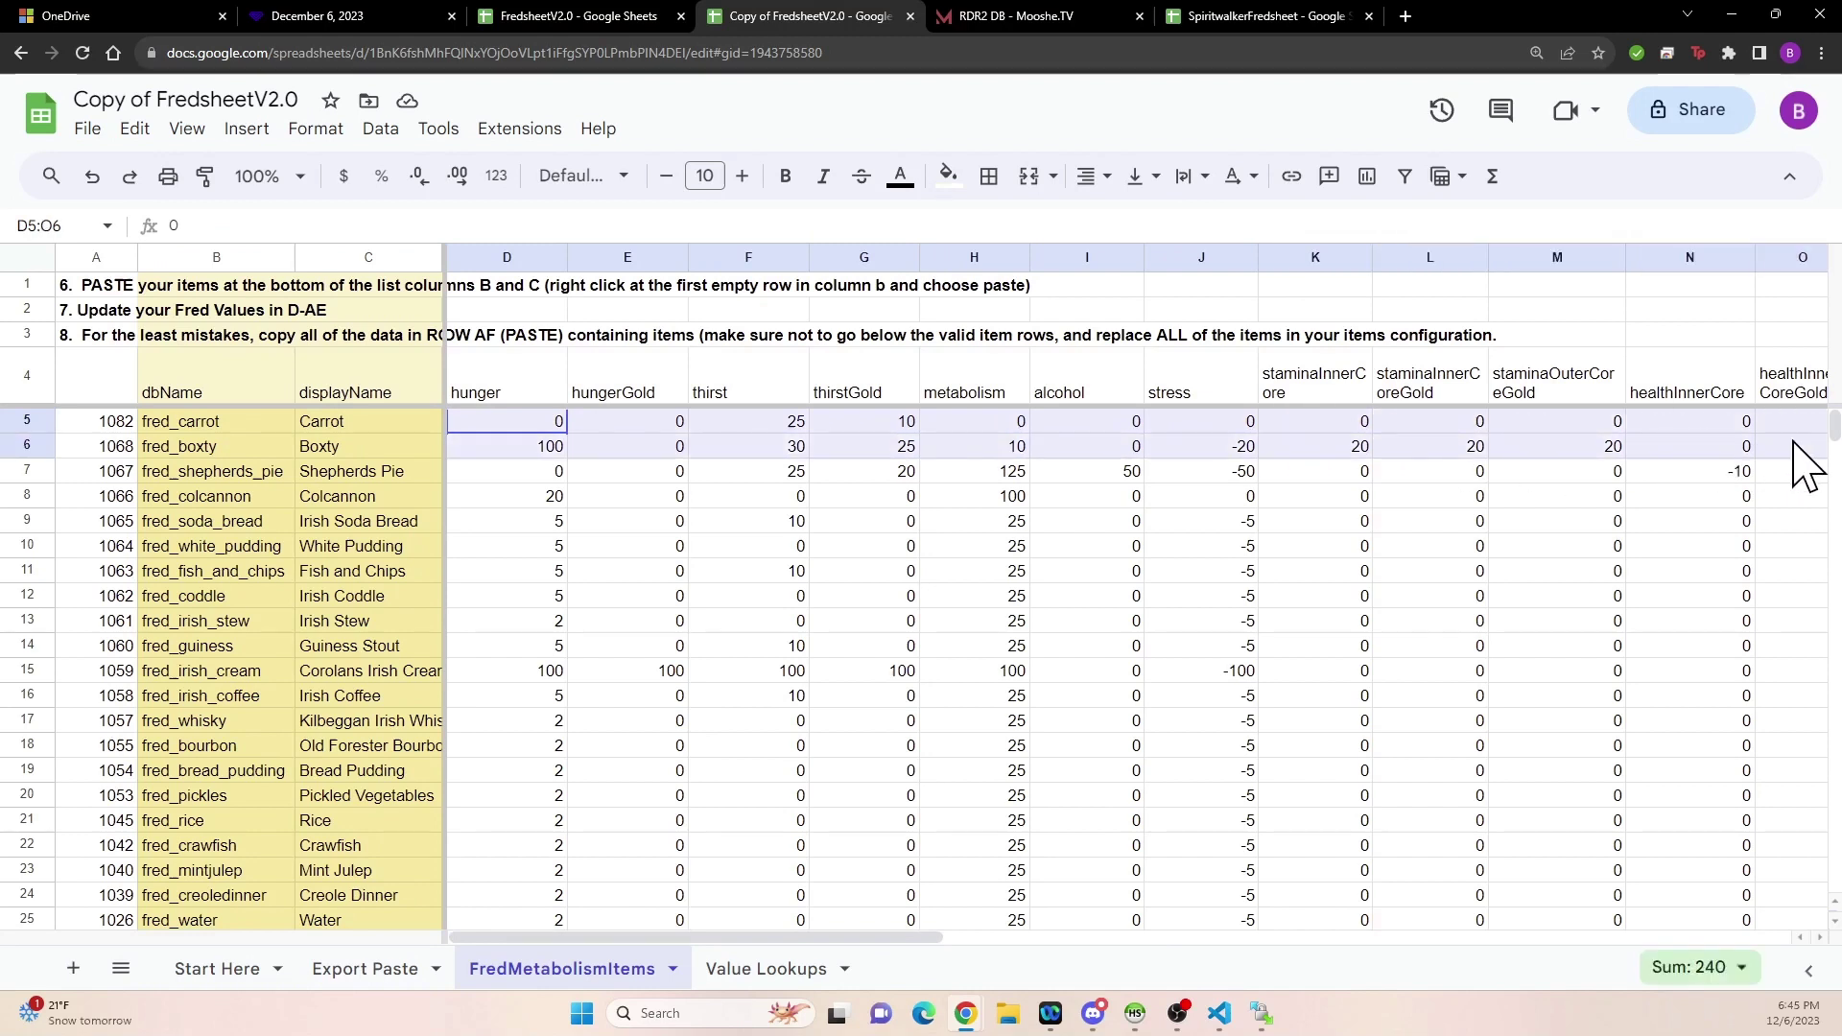
- Enter hunger values 10, 3, 35, 40 and 10 in cells D5 through D9
click(537, 427)
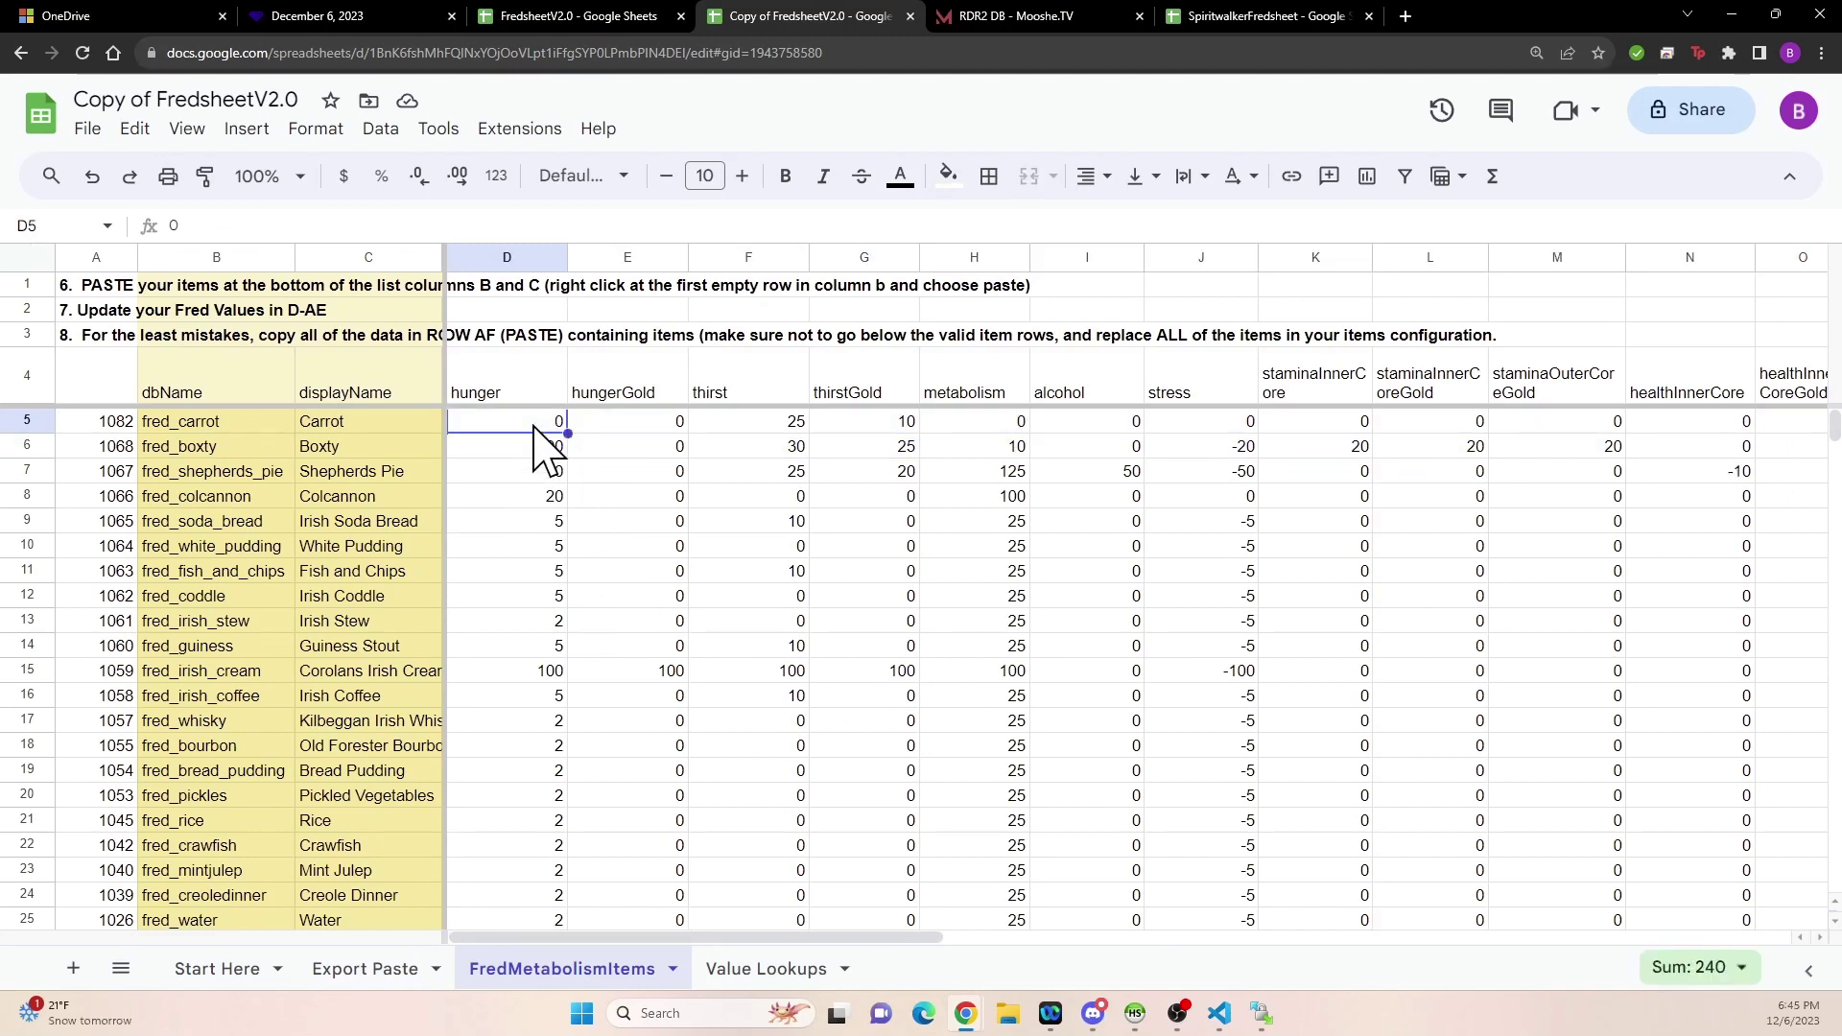
key(ctrl+z)
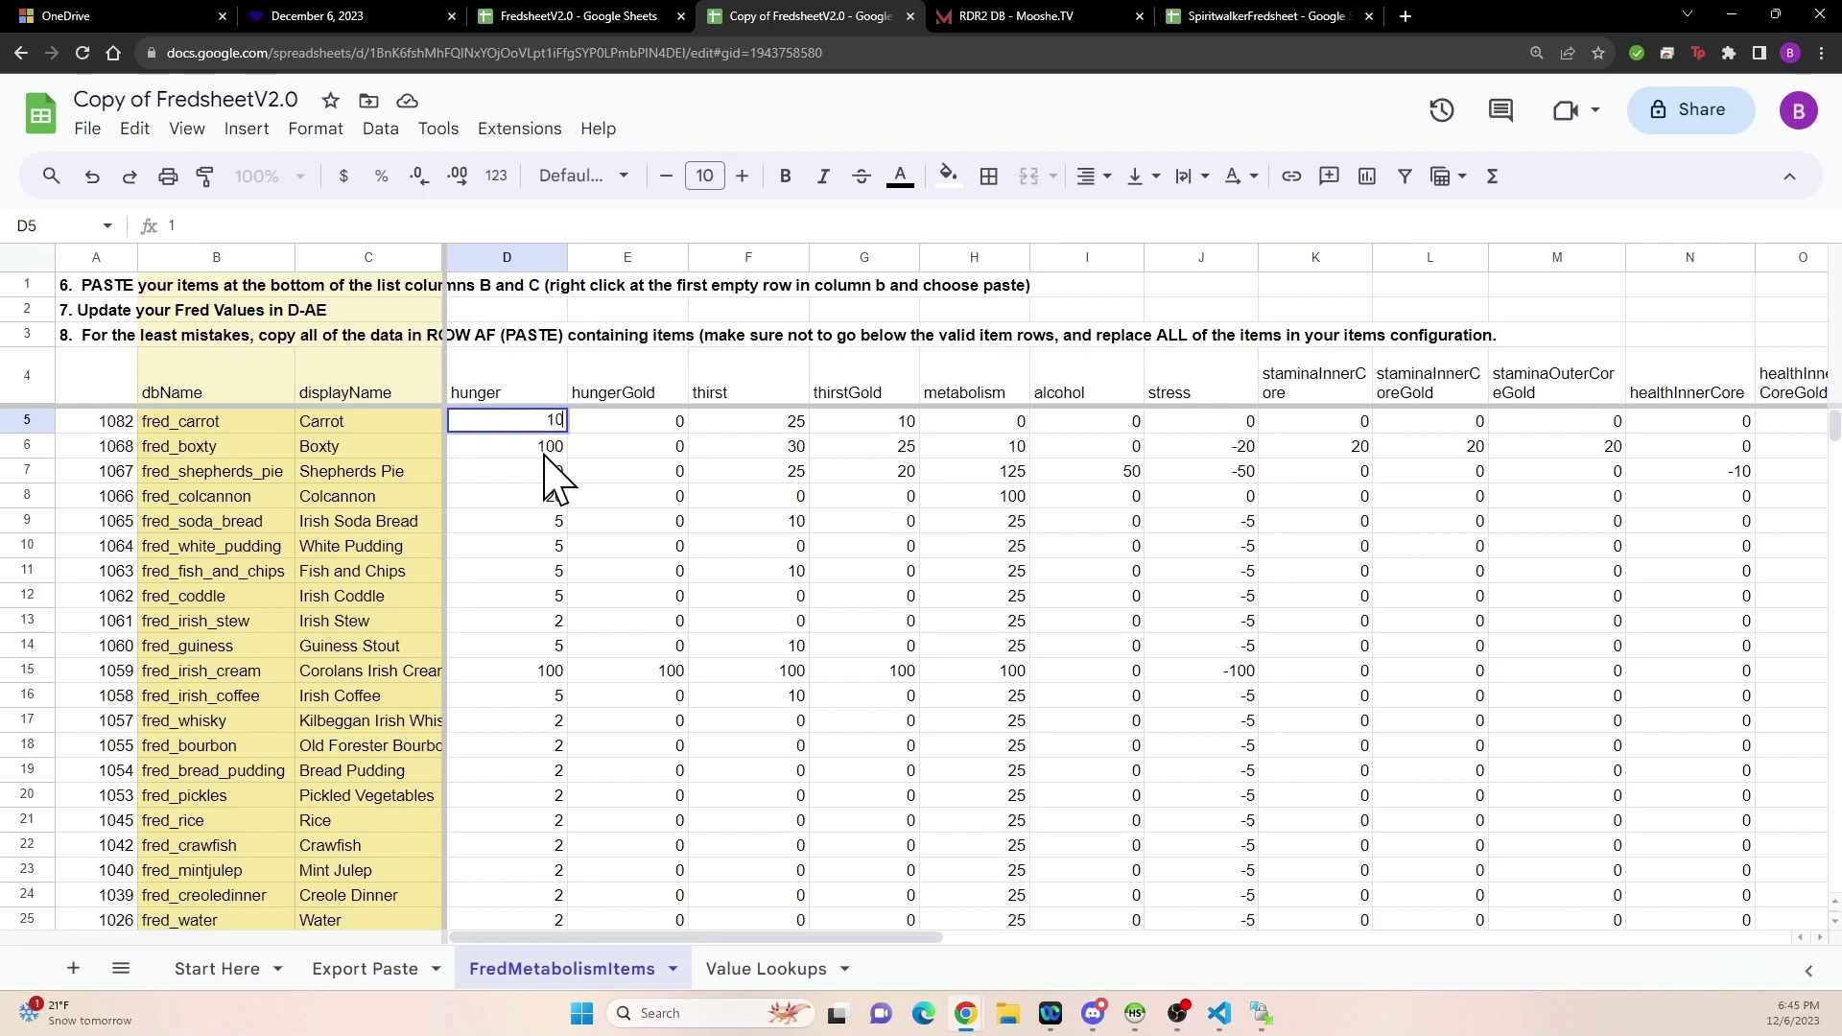
click(532, 451)
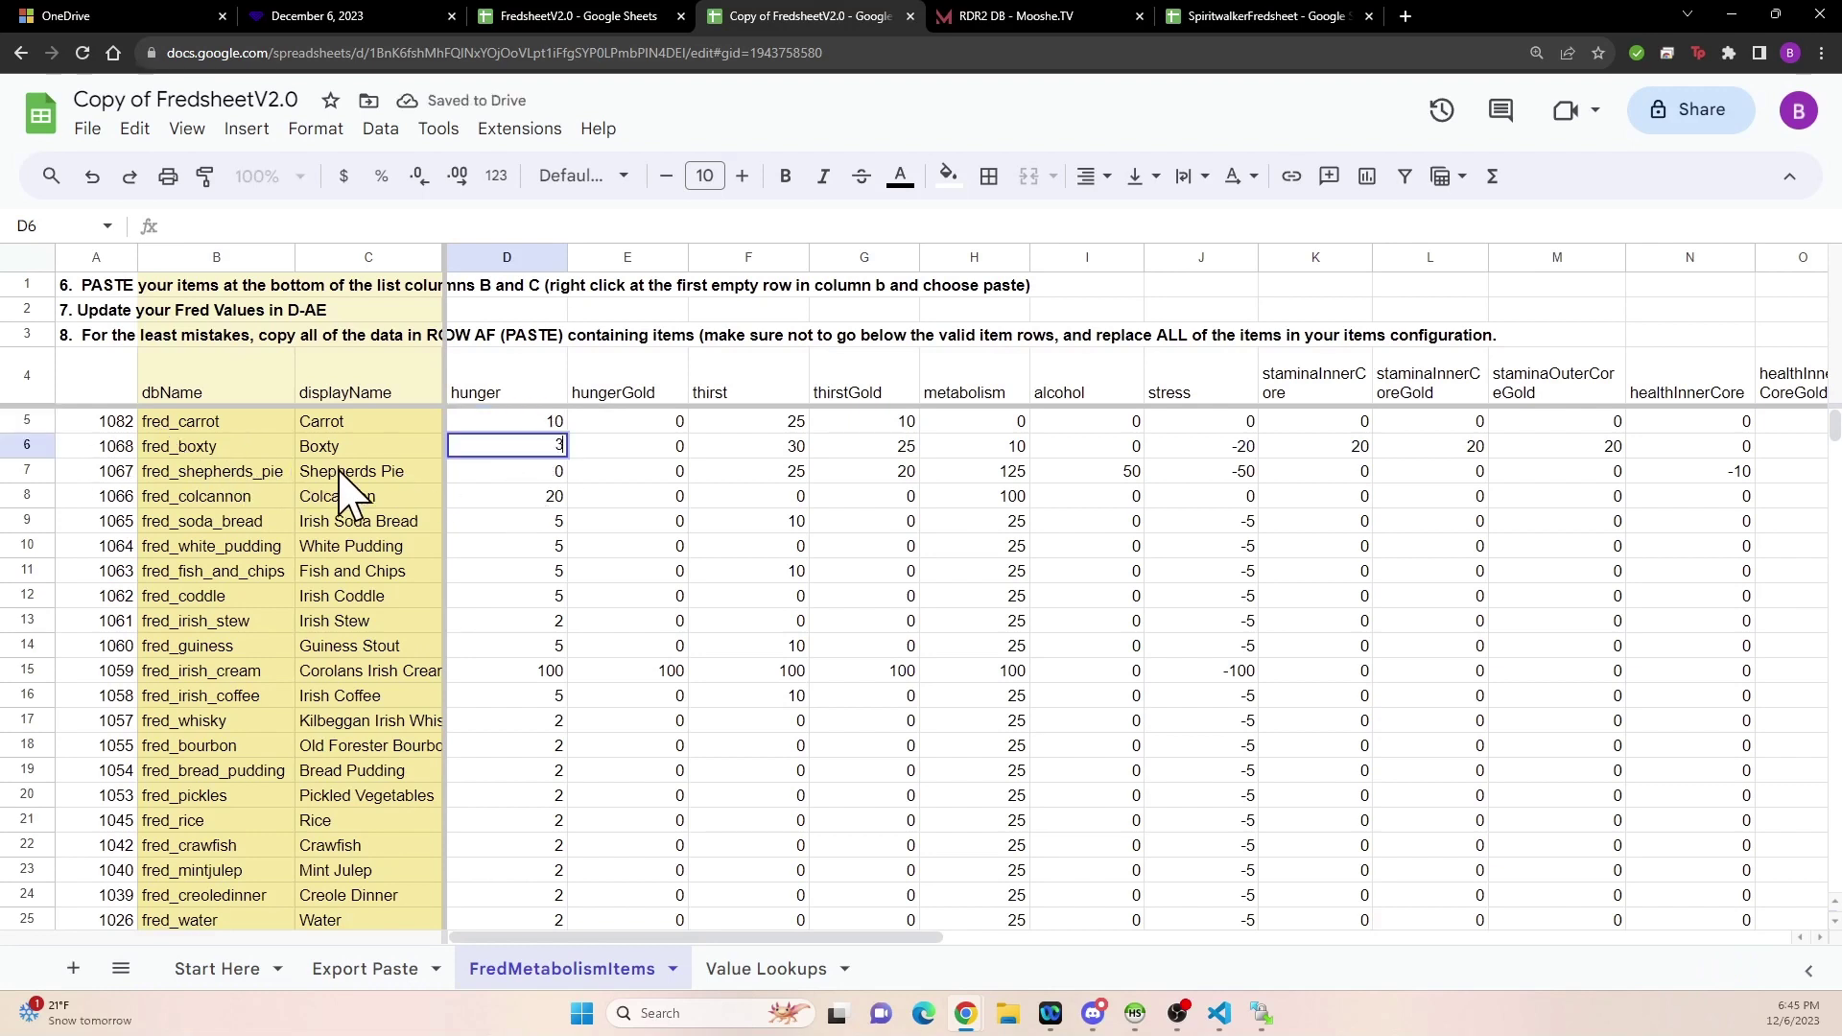
click(504, 473)
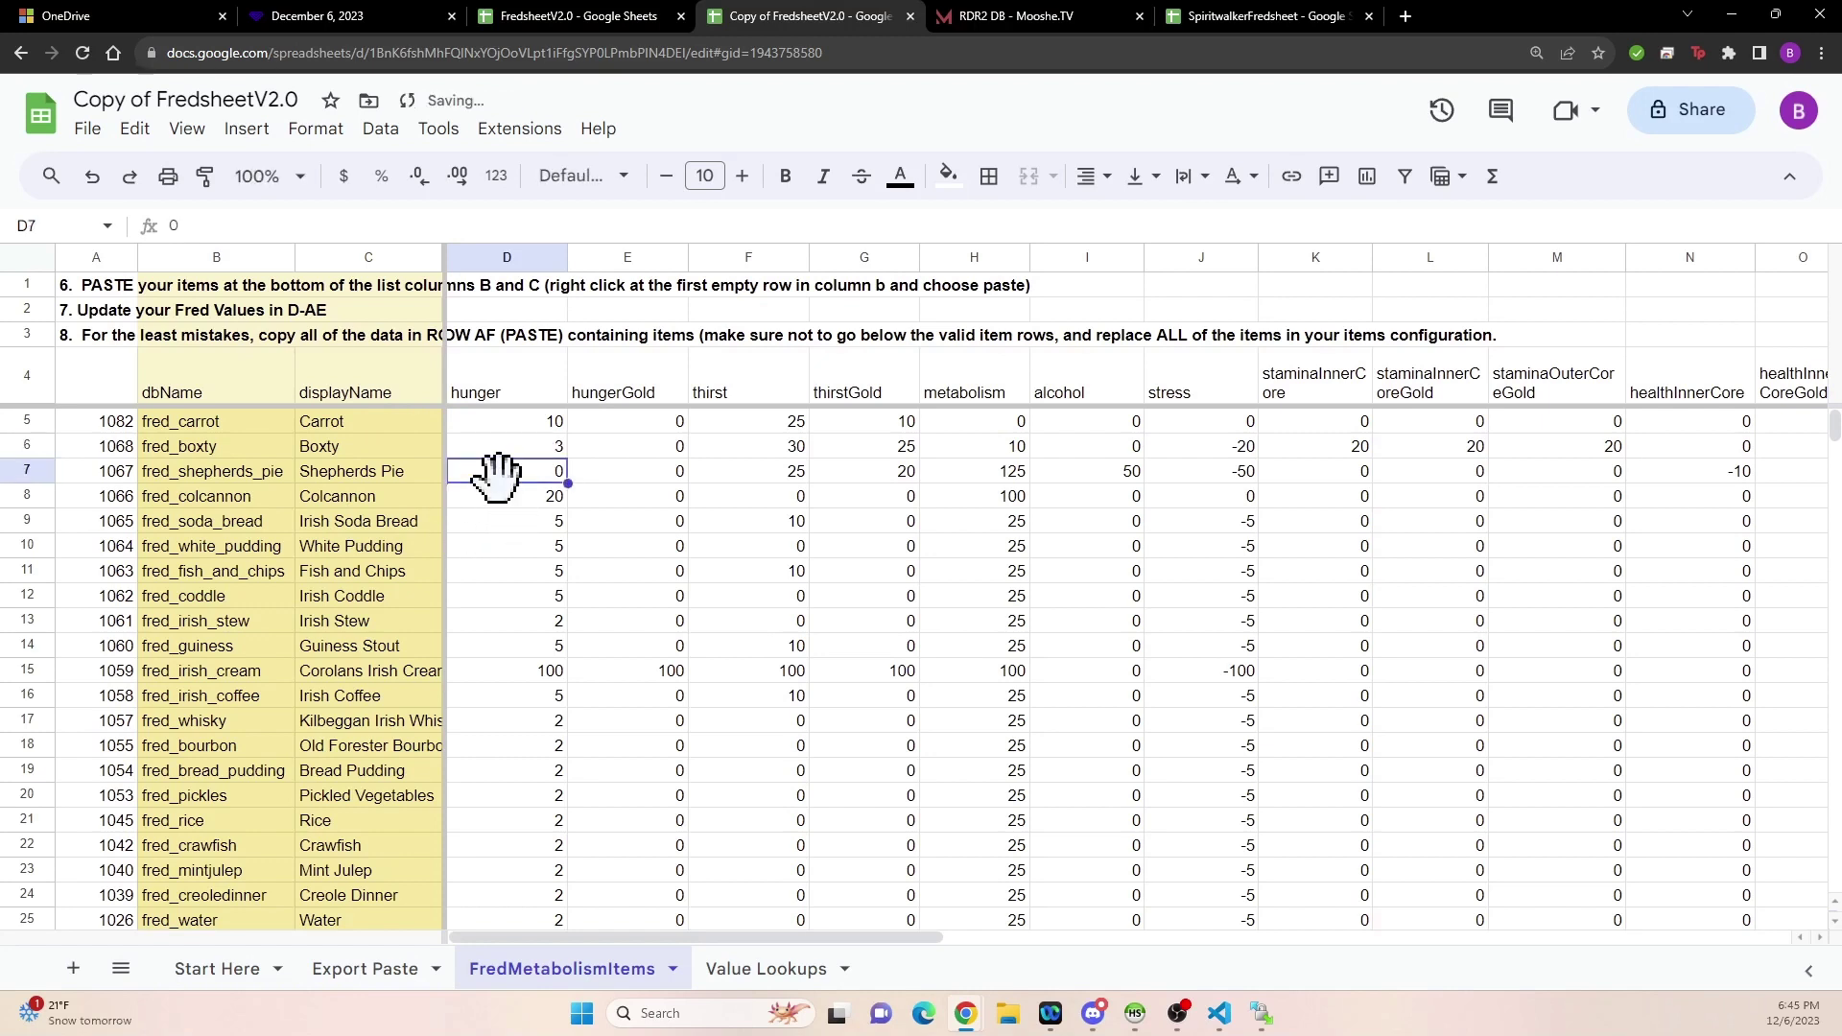
text(35)
click(499, 496)
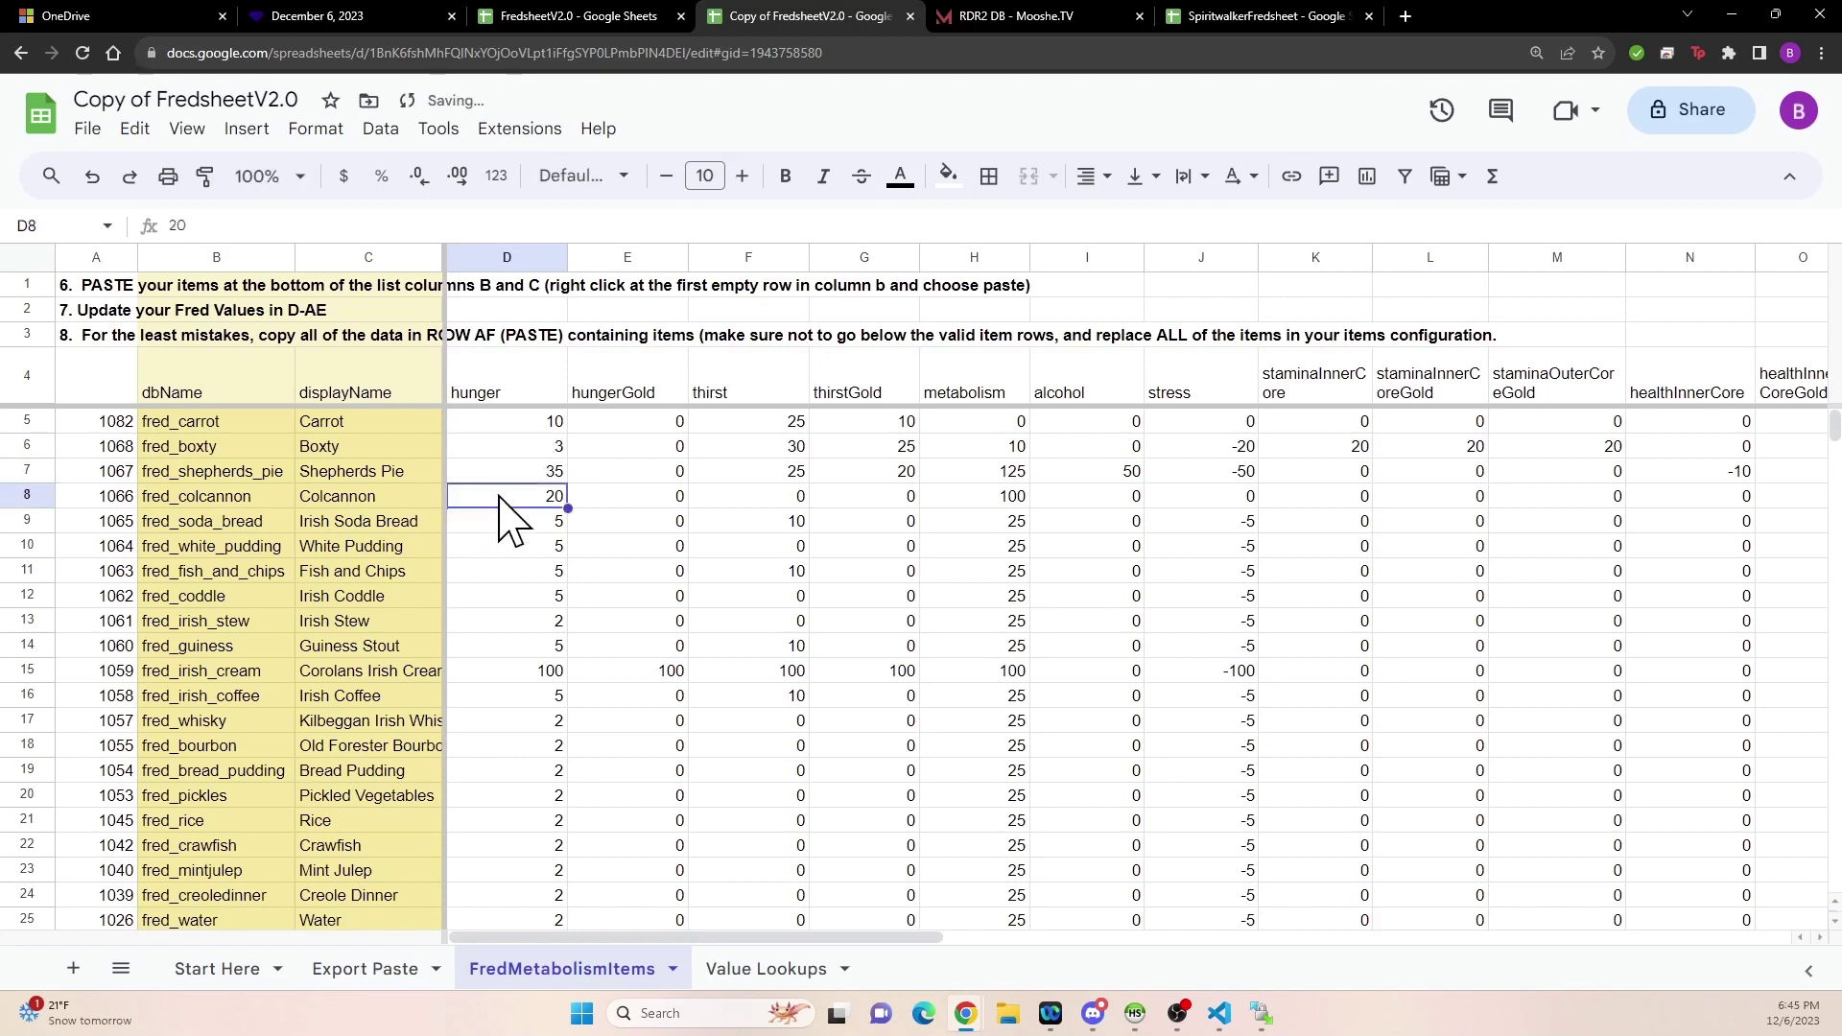
text(40)
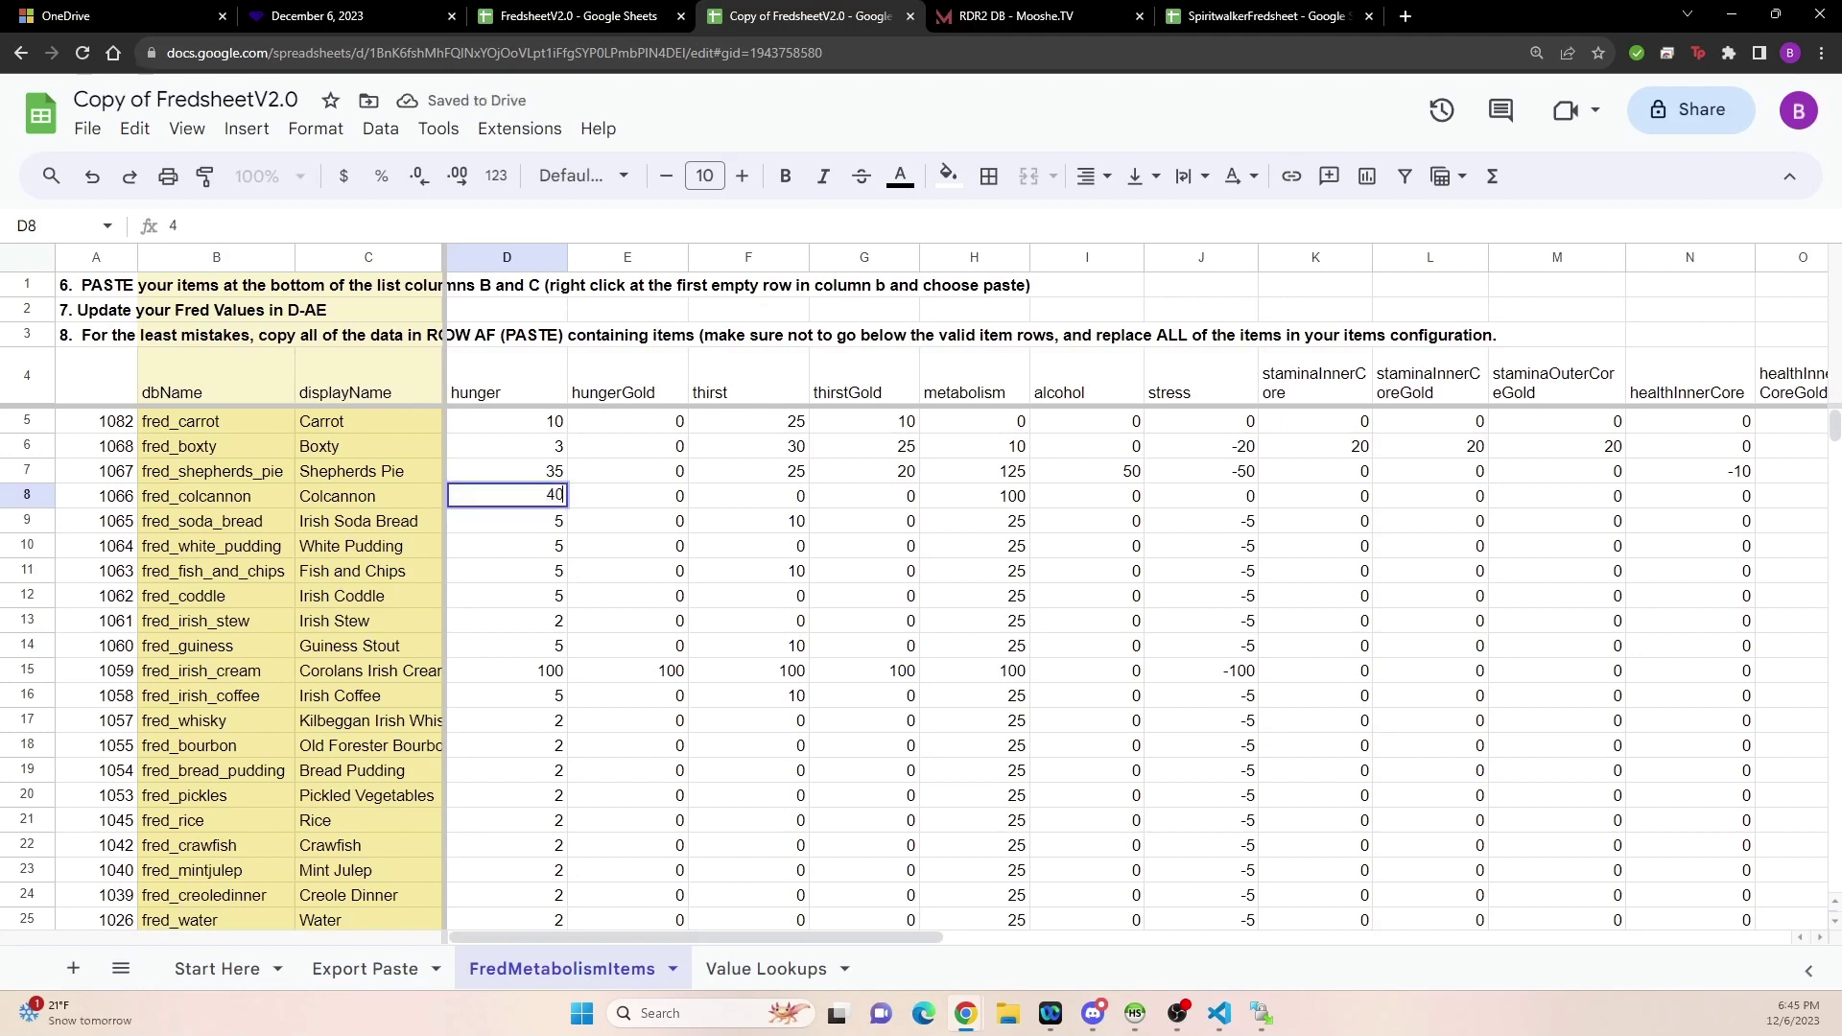
click(489, 519)
text(10)
click(498, 548)
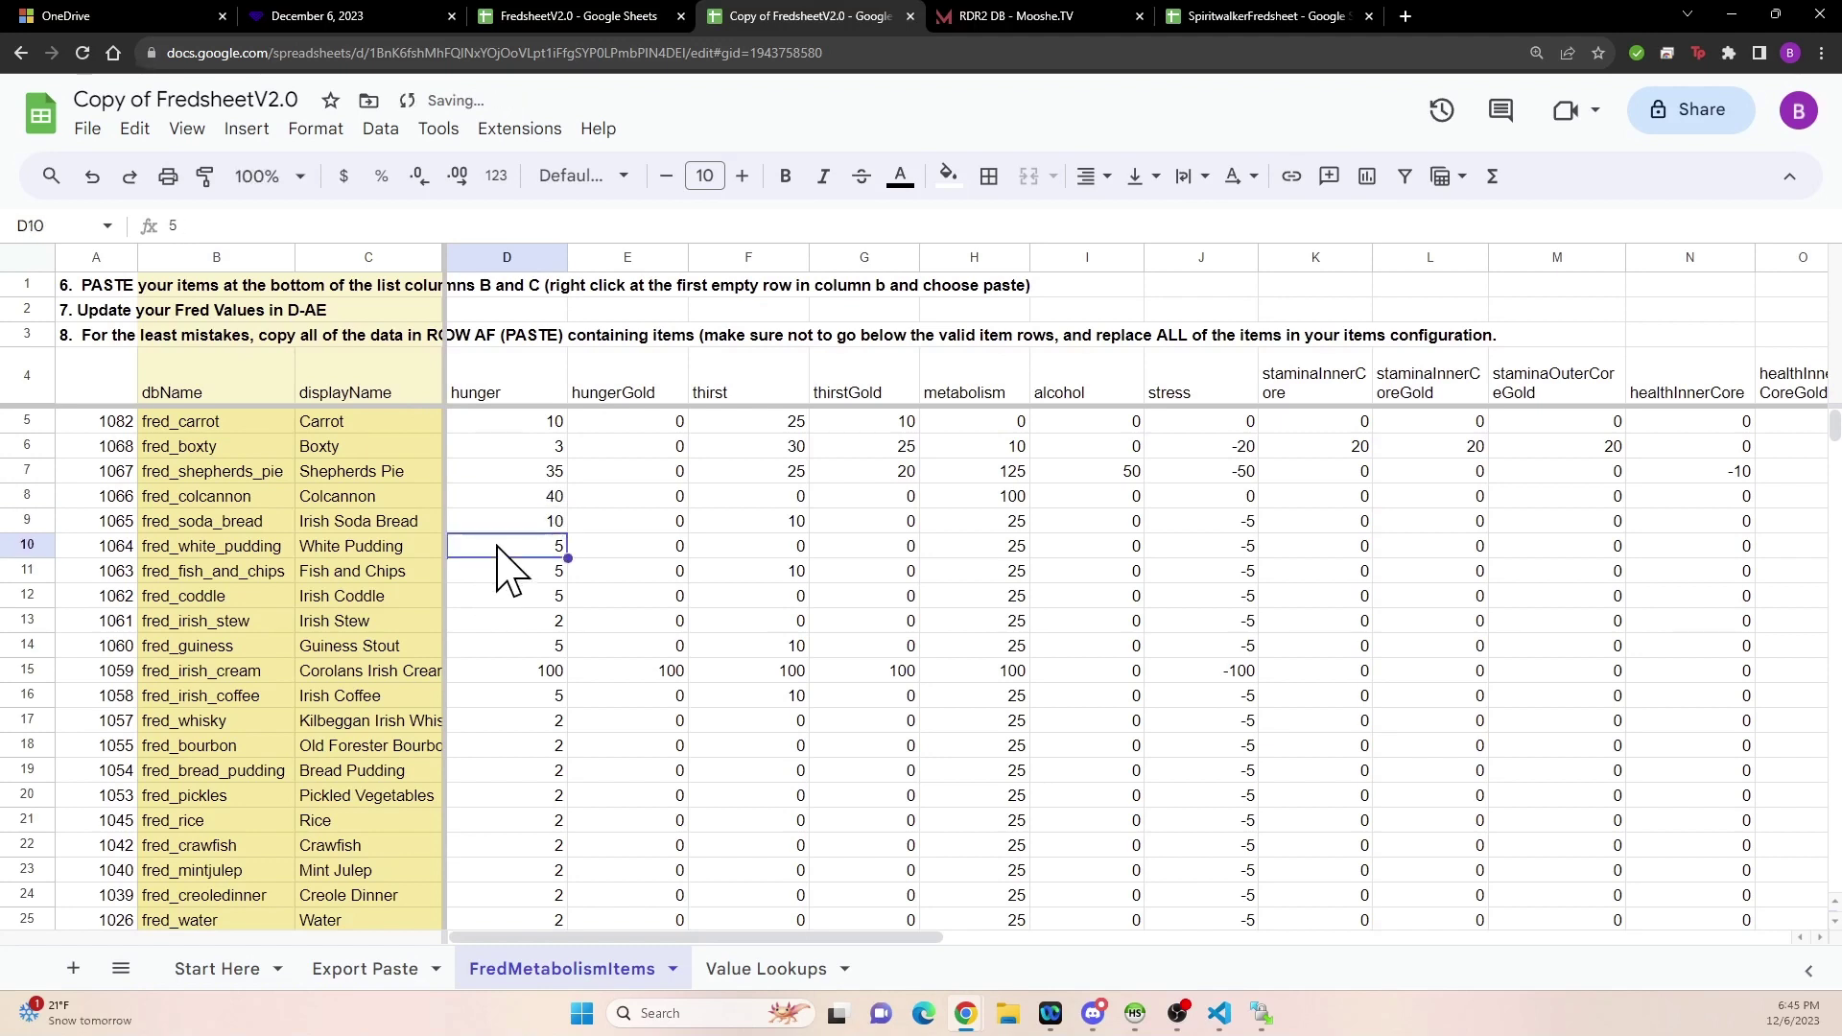
- Set thirst to 0 for the first nine foods in F5:F13
click(618, 430)
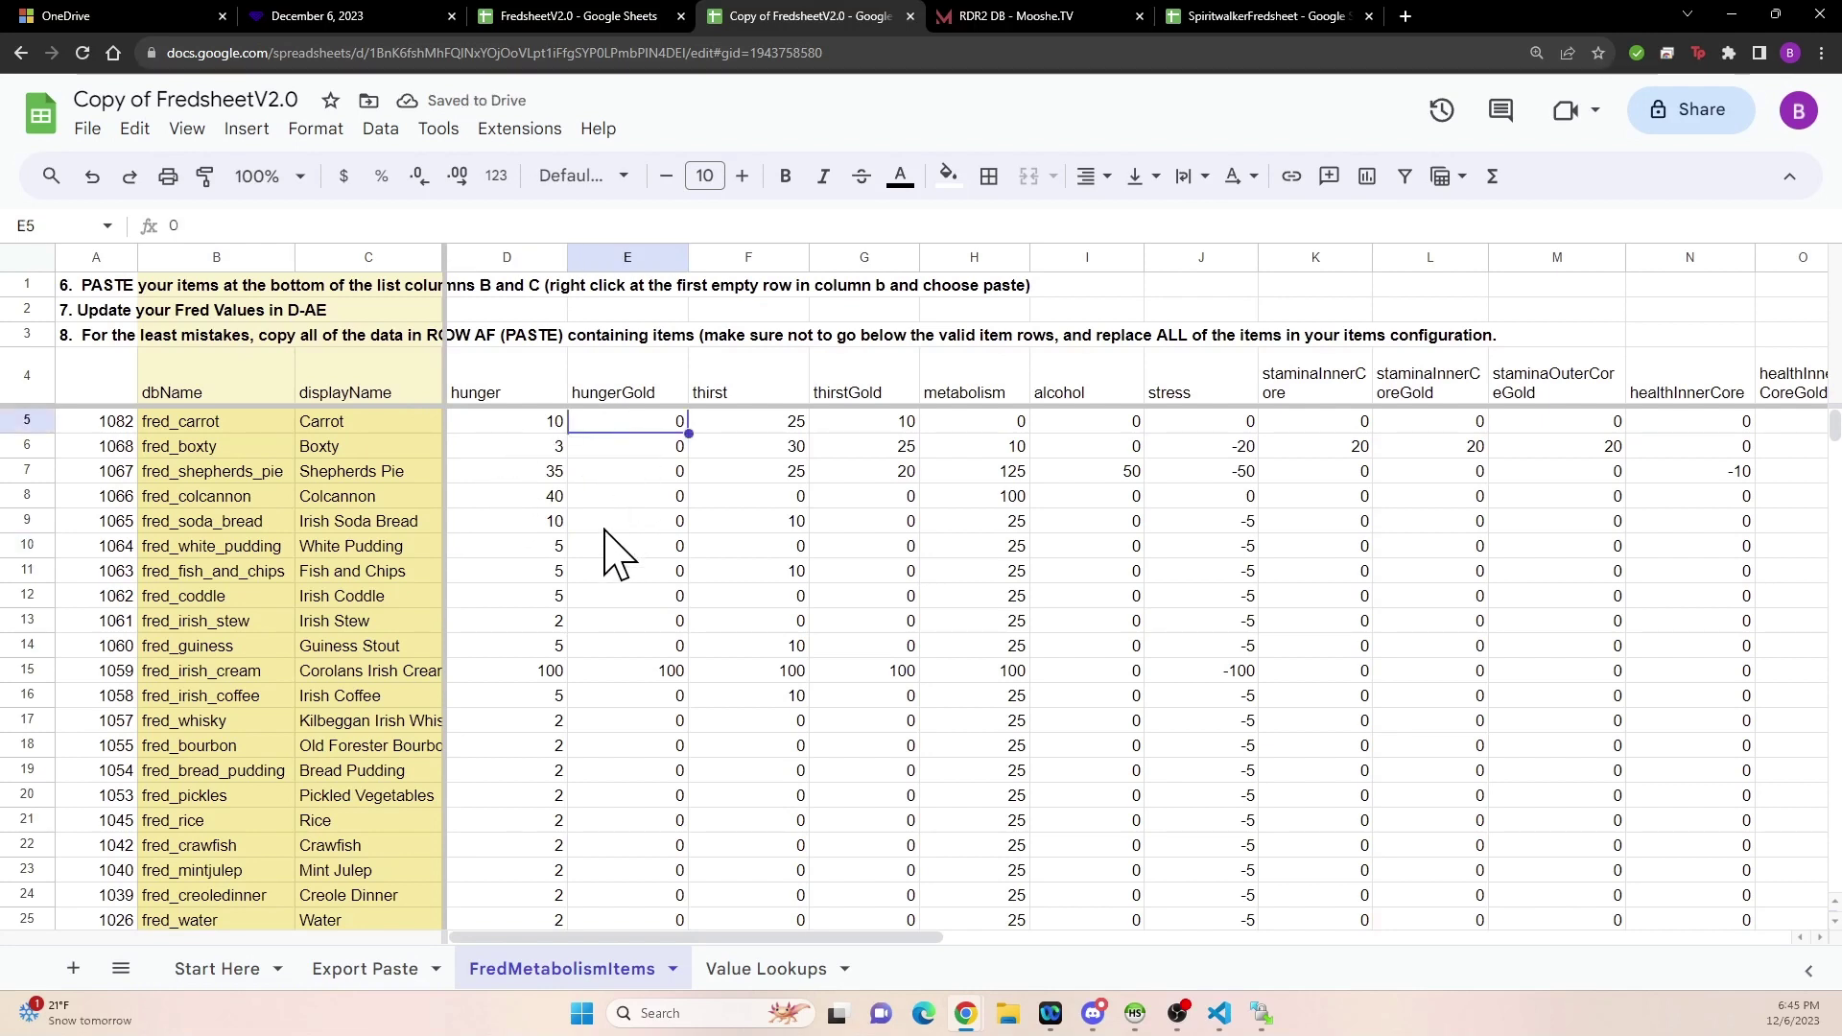
drag(606, 545, 637, 427)
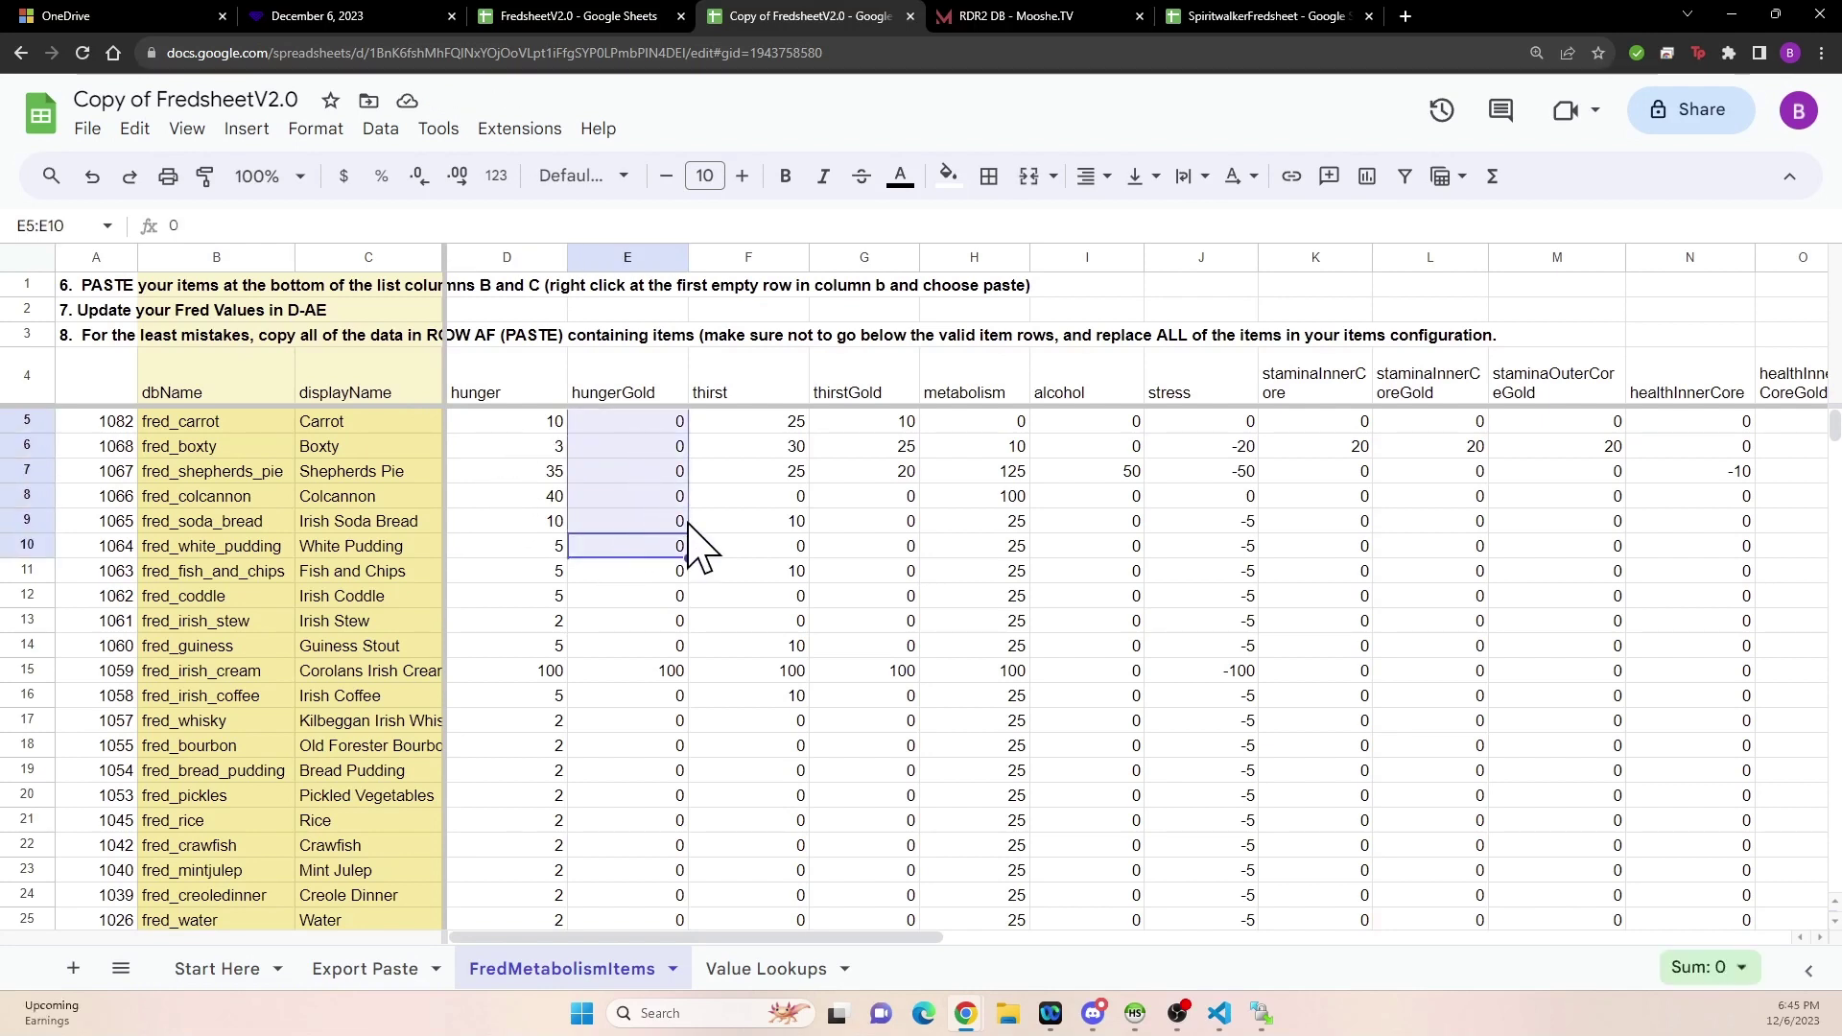
drag(740, 552, 758, 425)
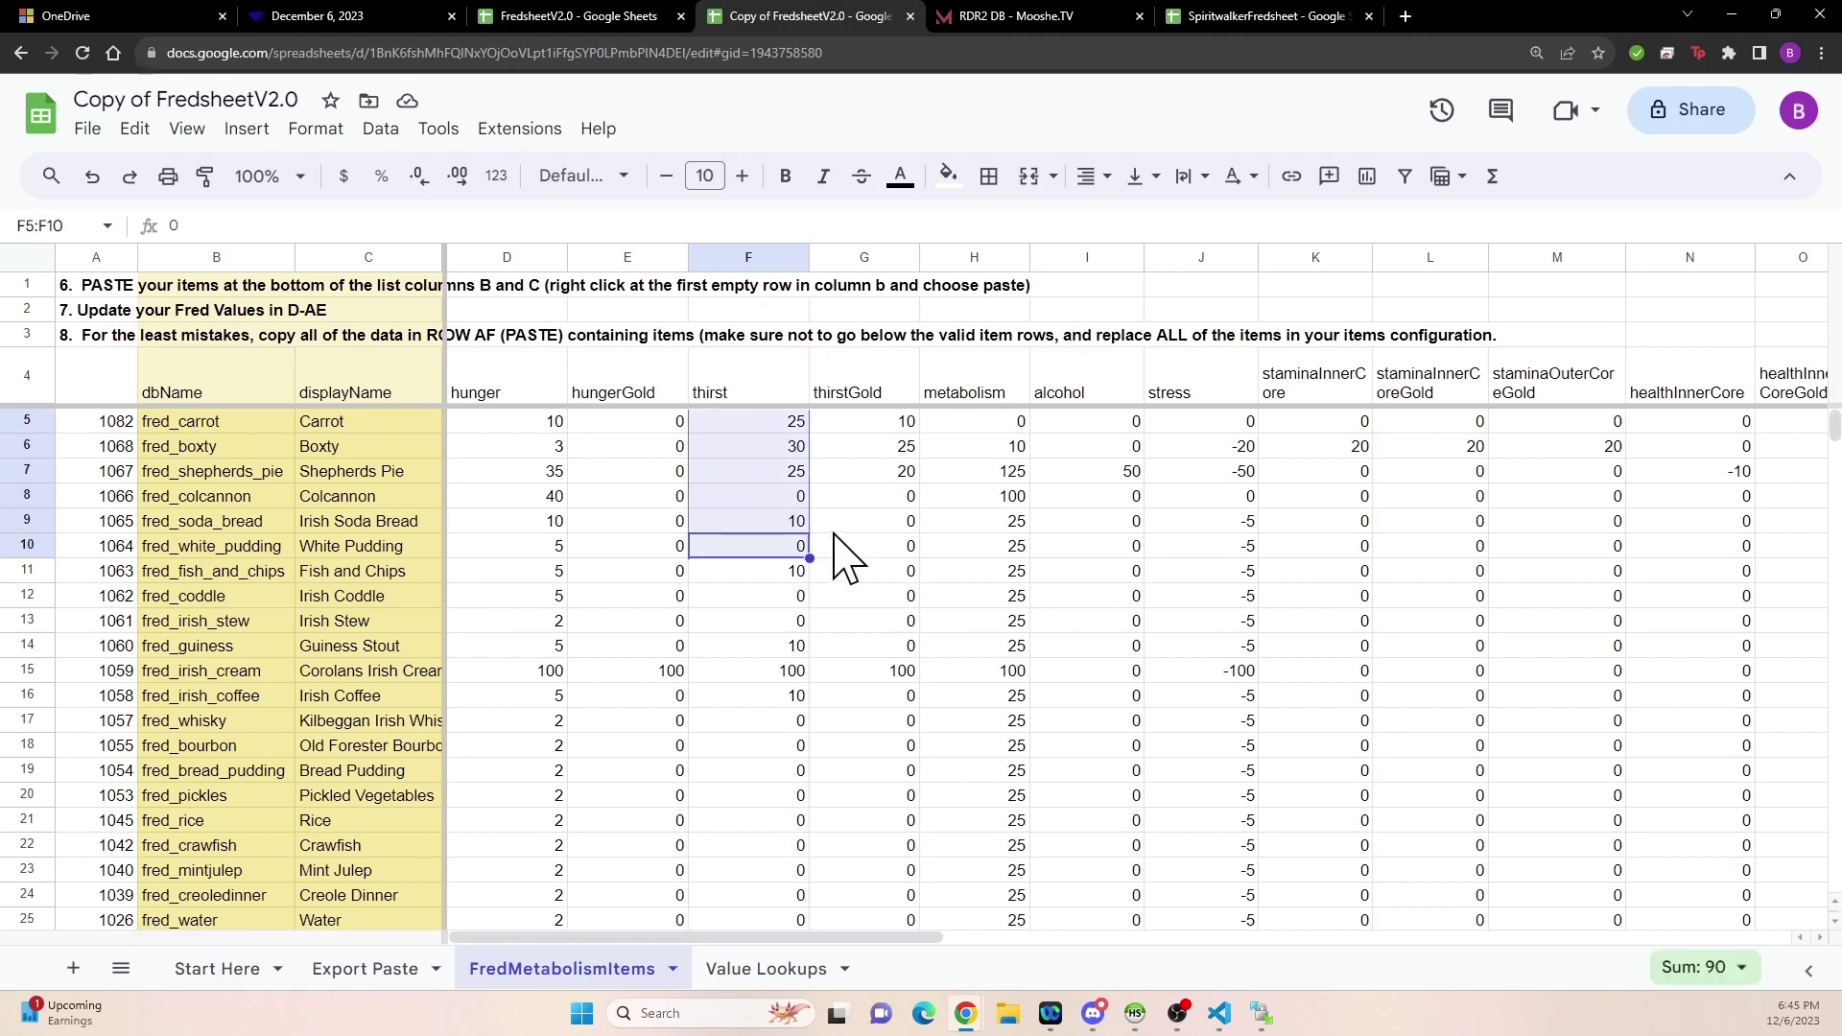
click(739, 422)
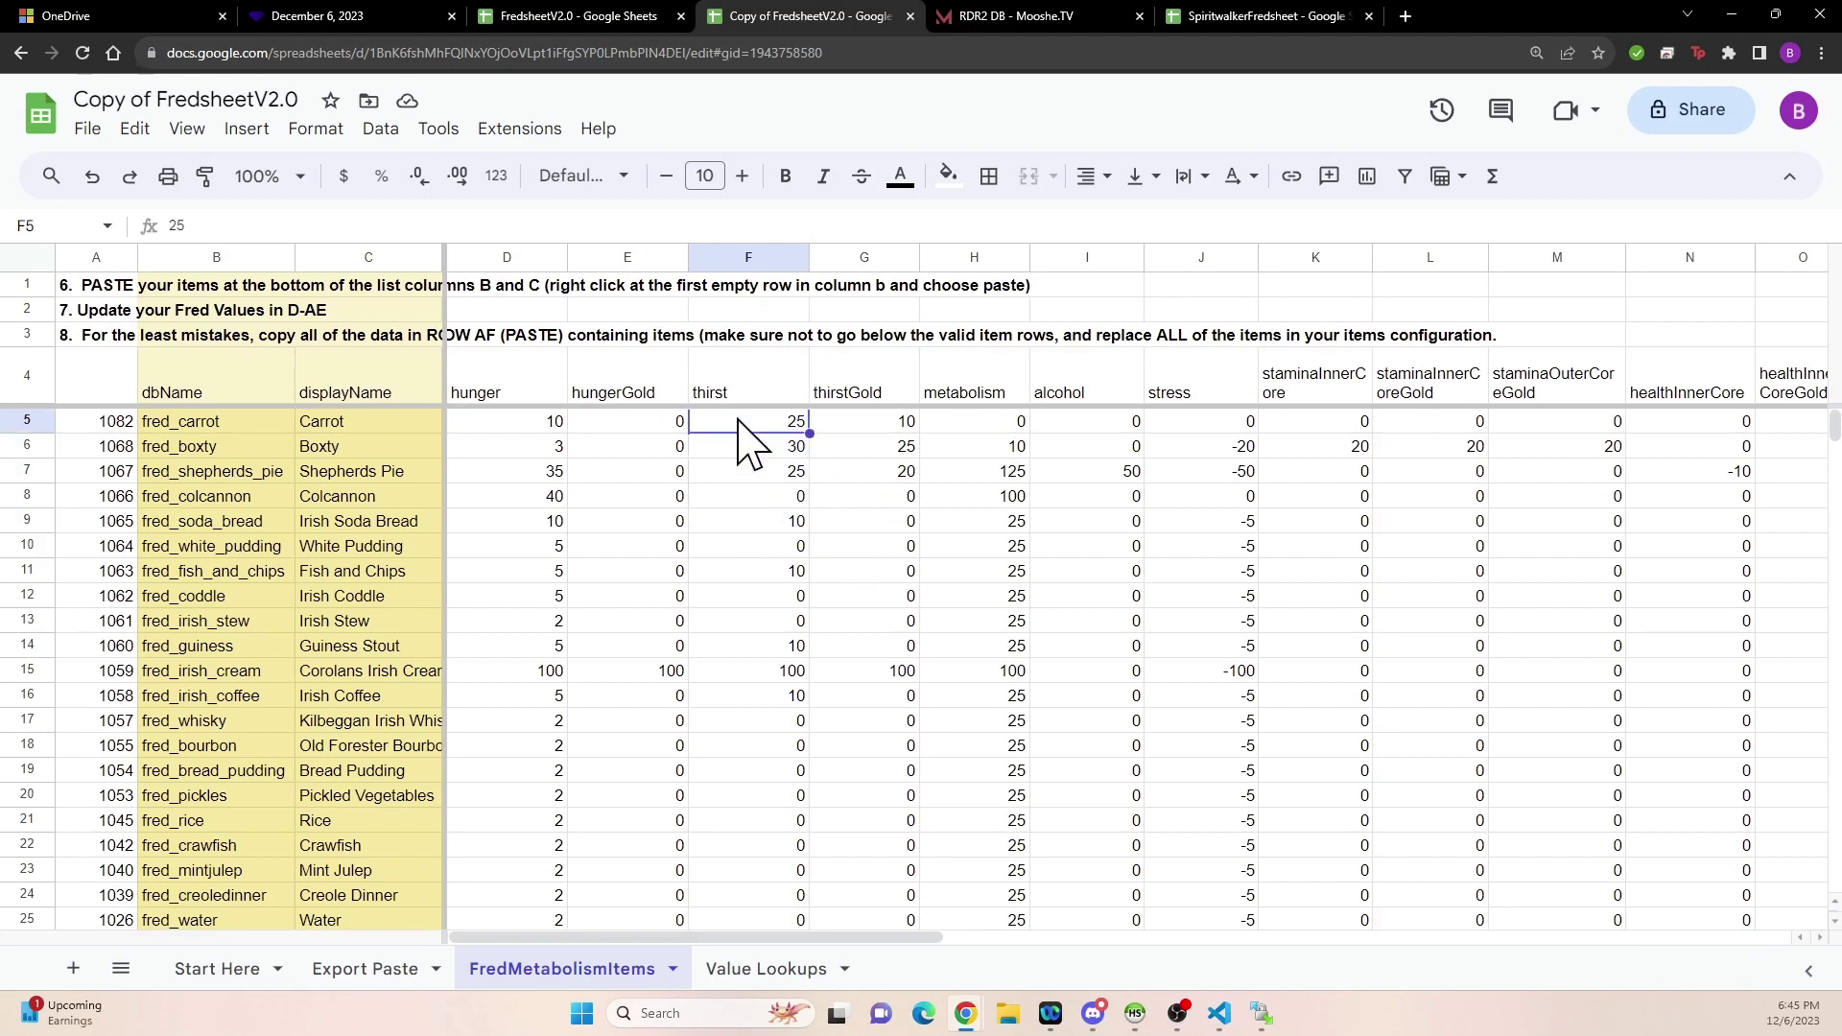
text(0)
key(Return)
text(0)
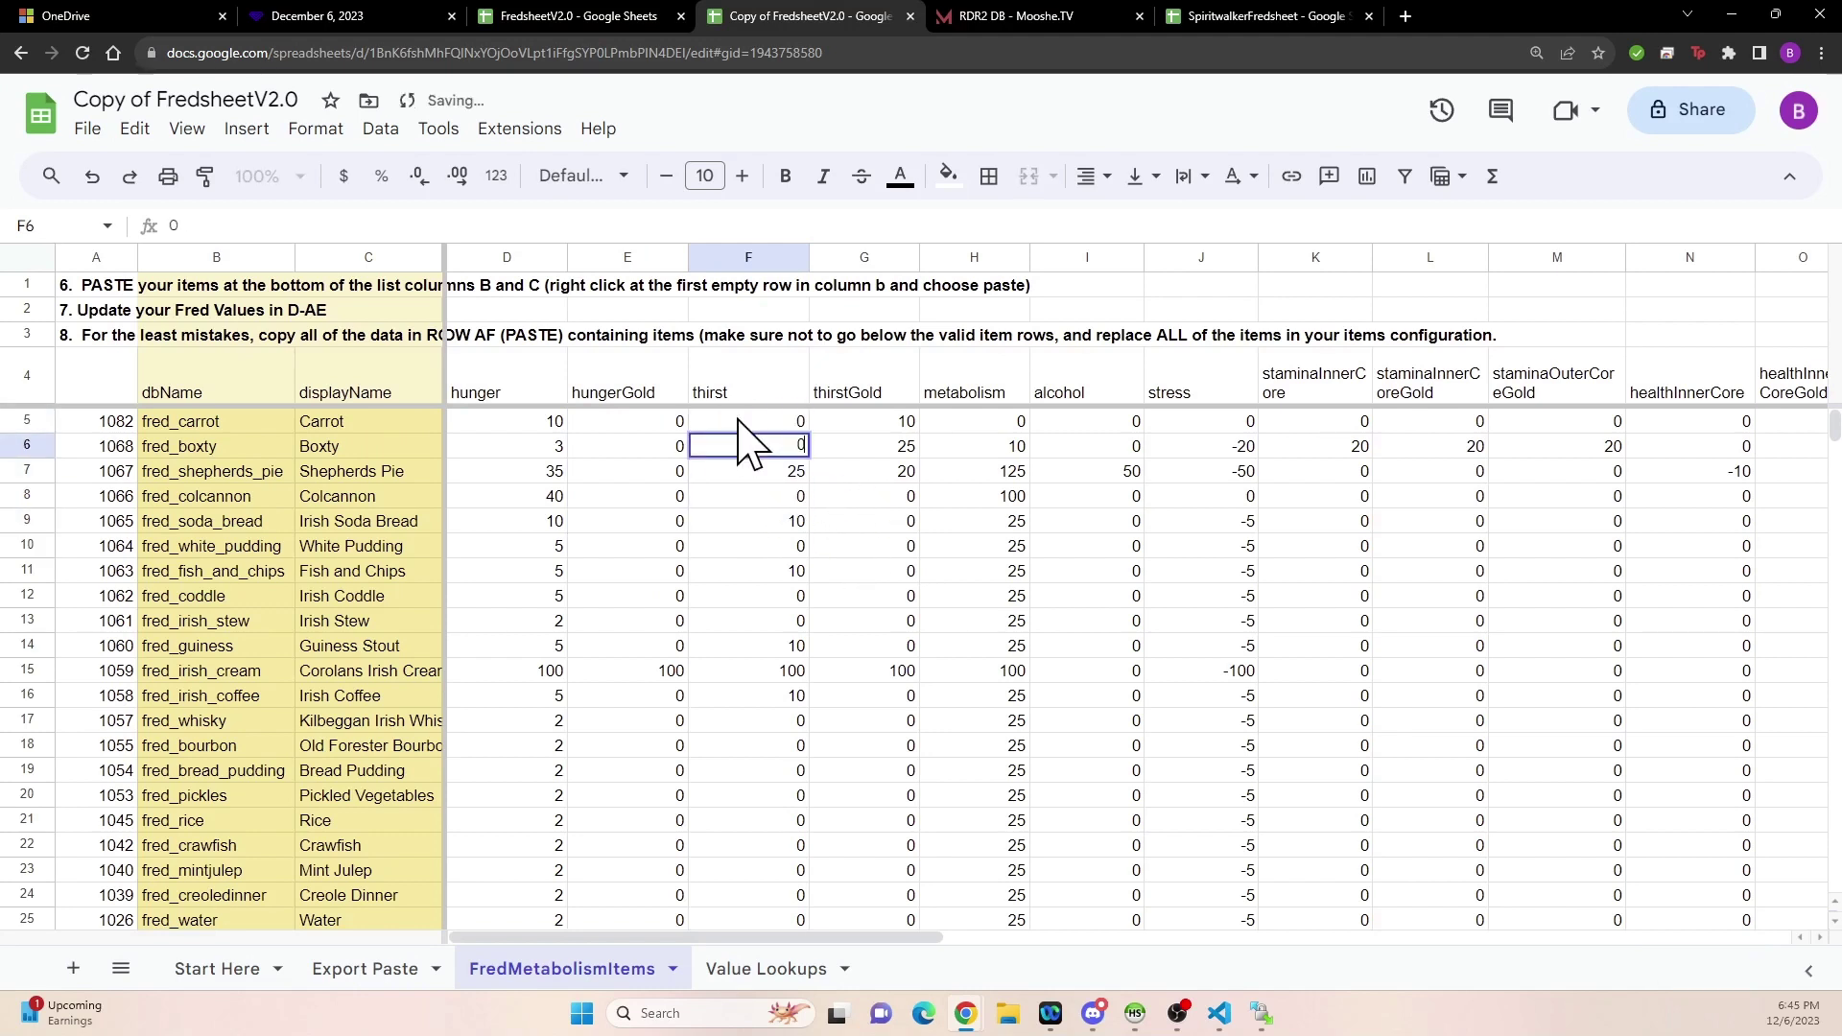
key(Return)
text(0)
key(Return)
text(0)
key(Return)
text(0)
key(Return)
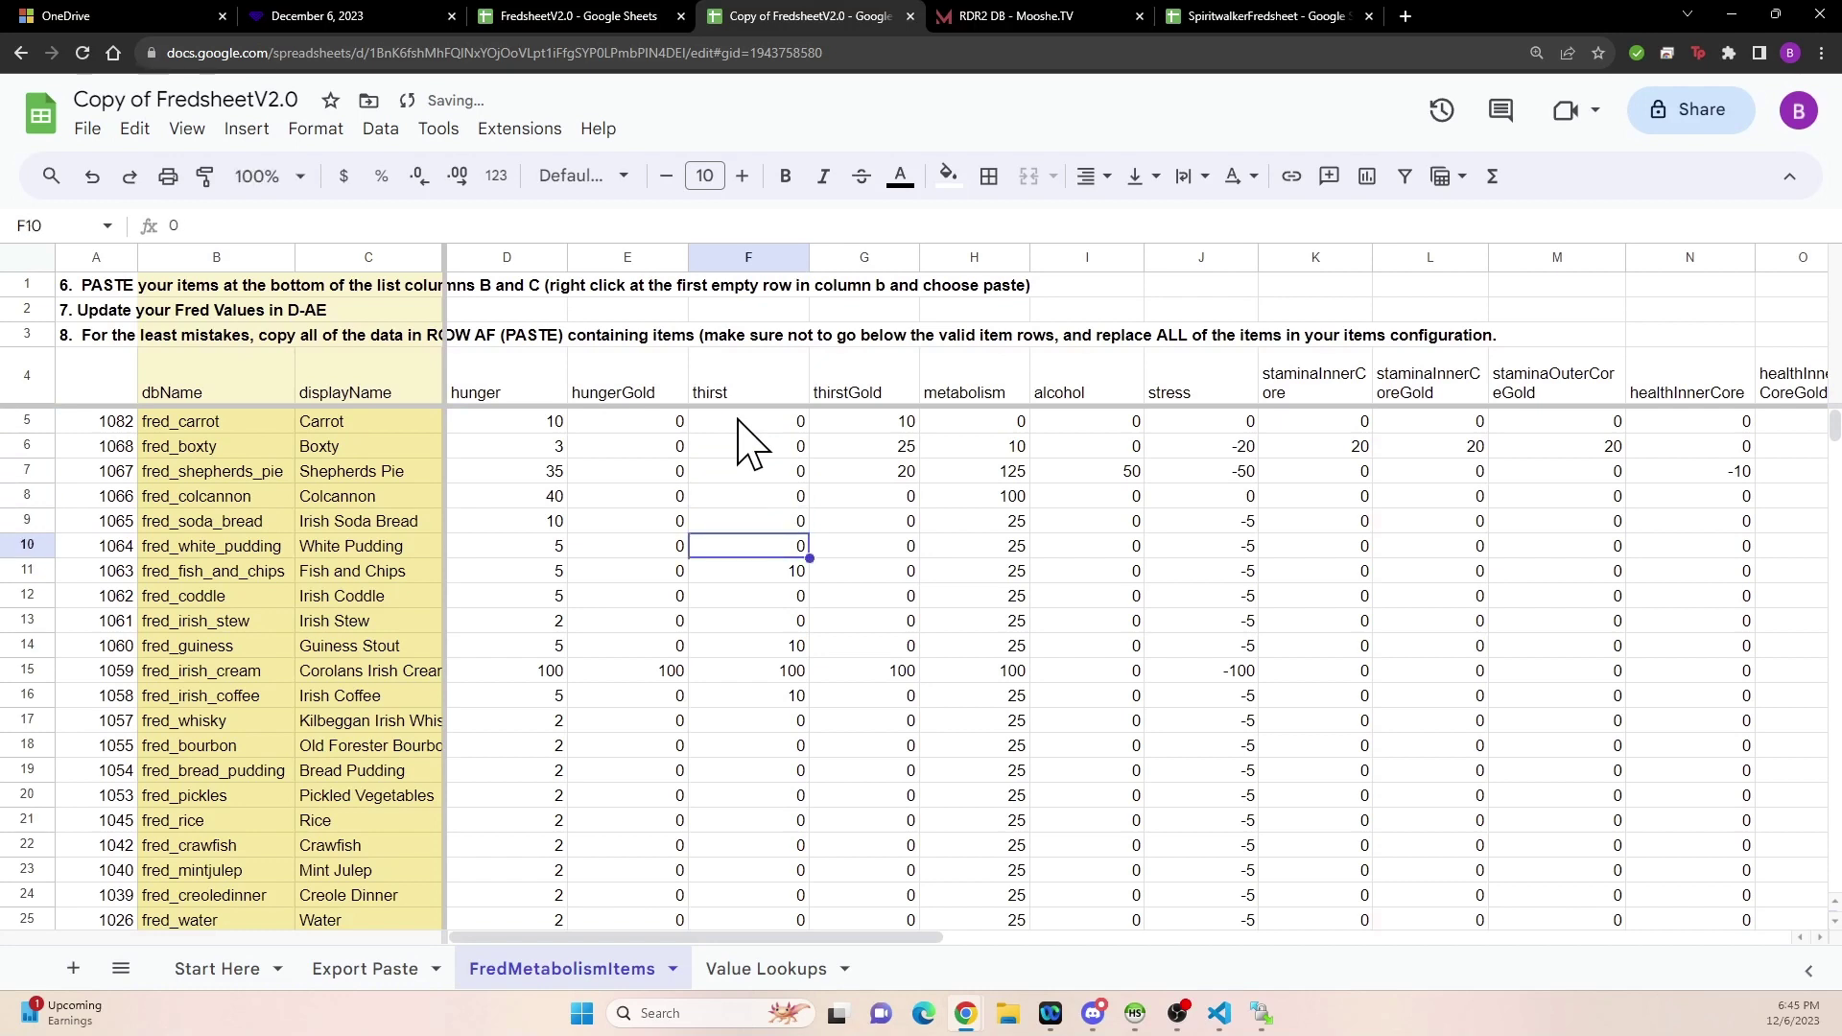
text(0)
key(Return)
text(0)
key(Return)
text(0)
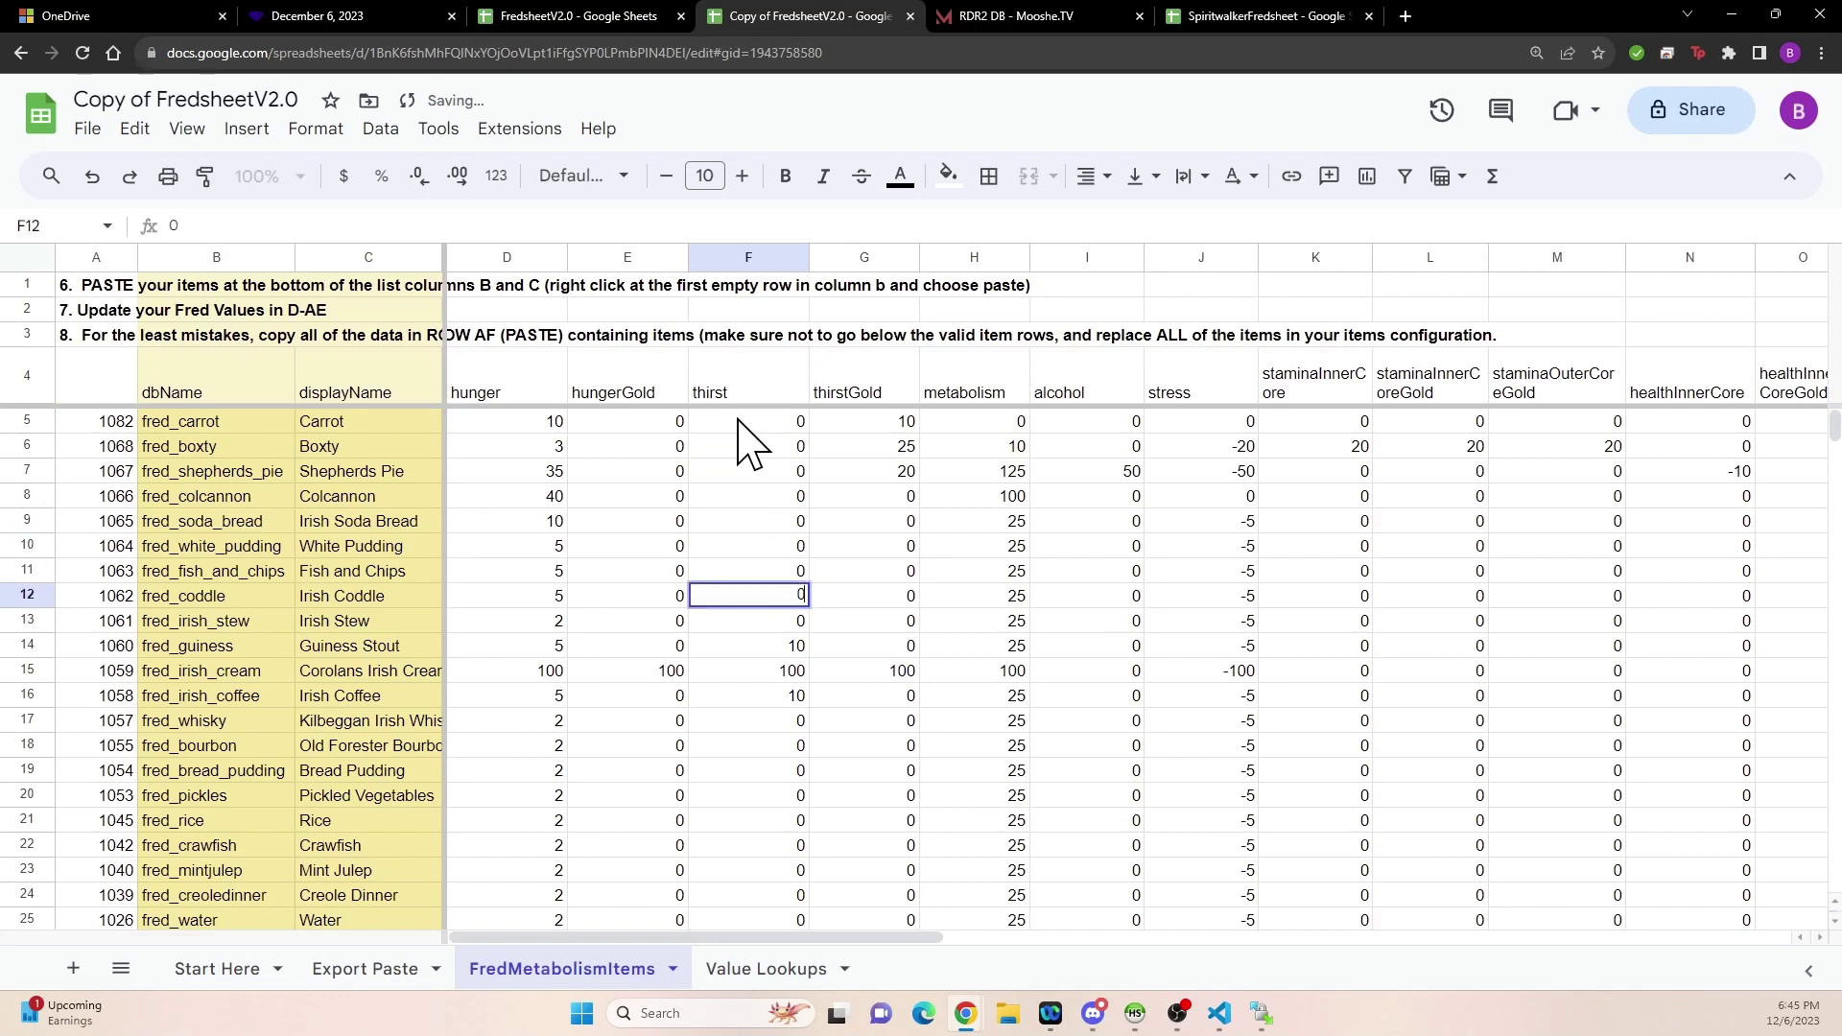
key(Return)
text(0)
key(Return)
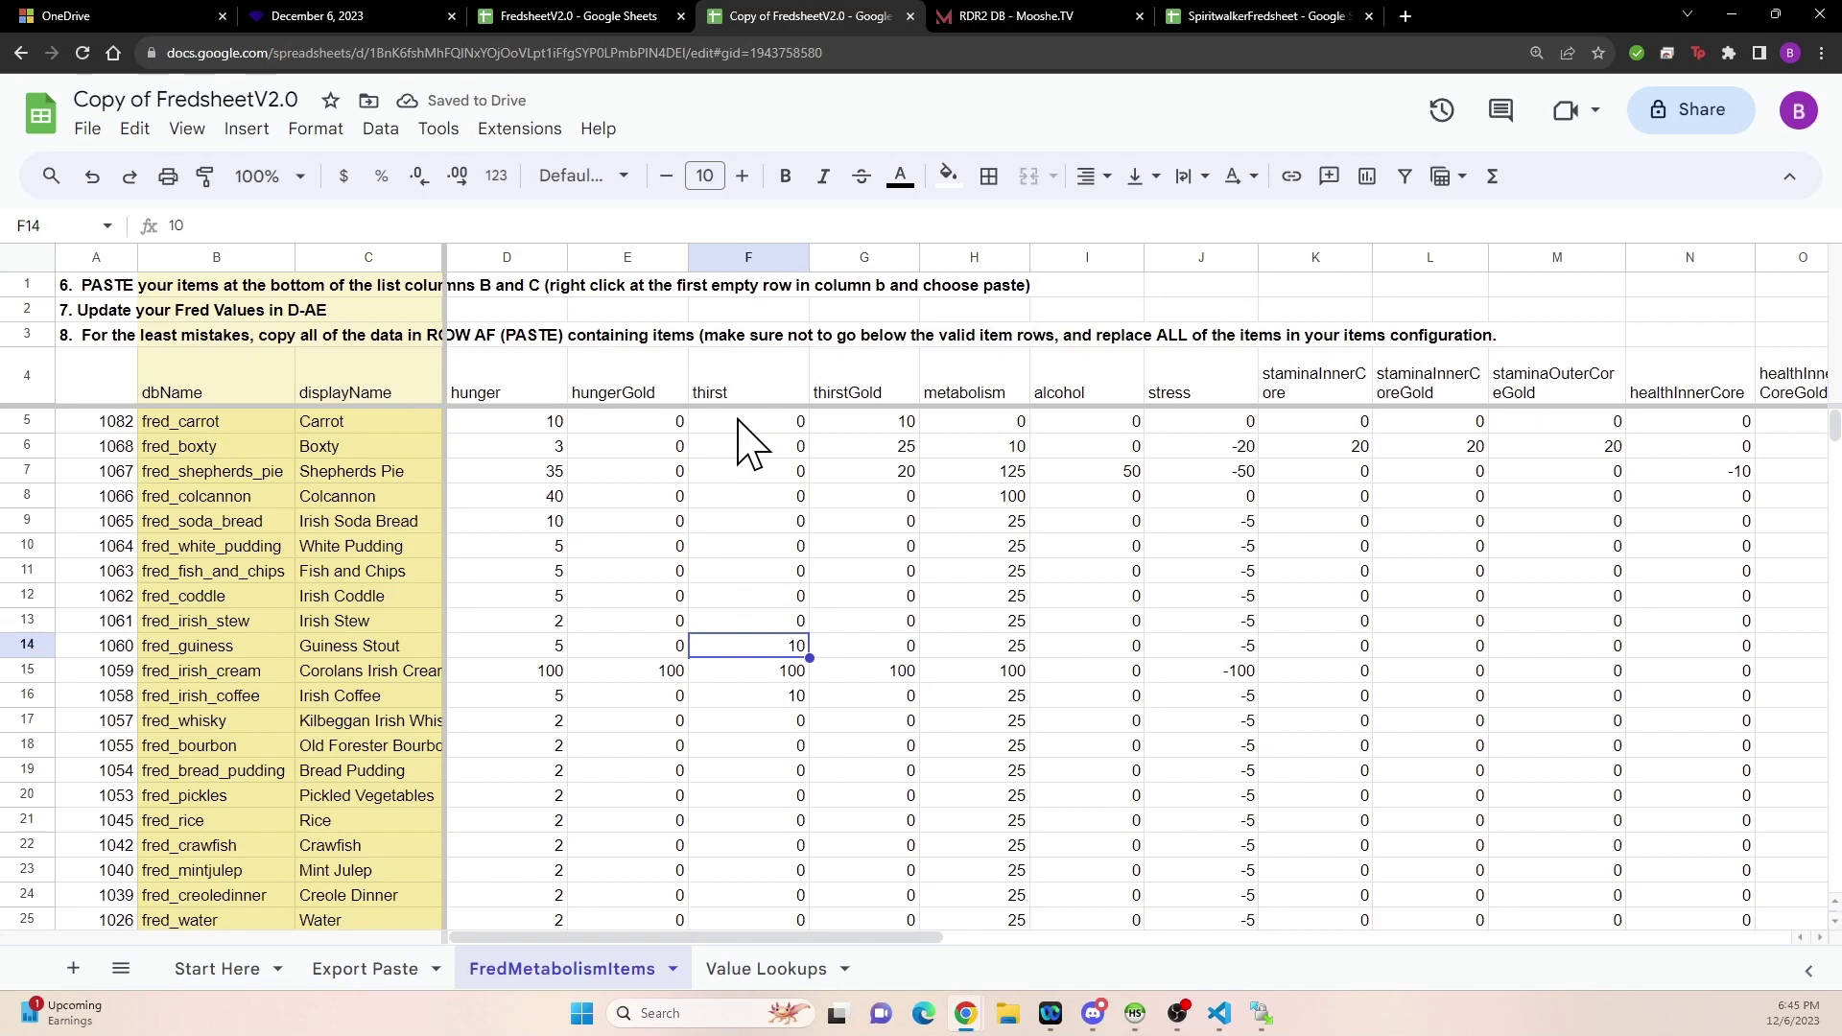
- Give Guiness Stout thirst 30, hunger 0 and thirstGold 10
text(5)
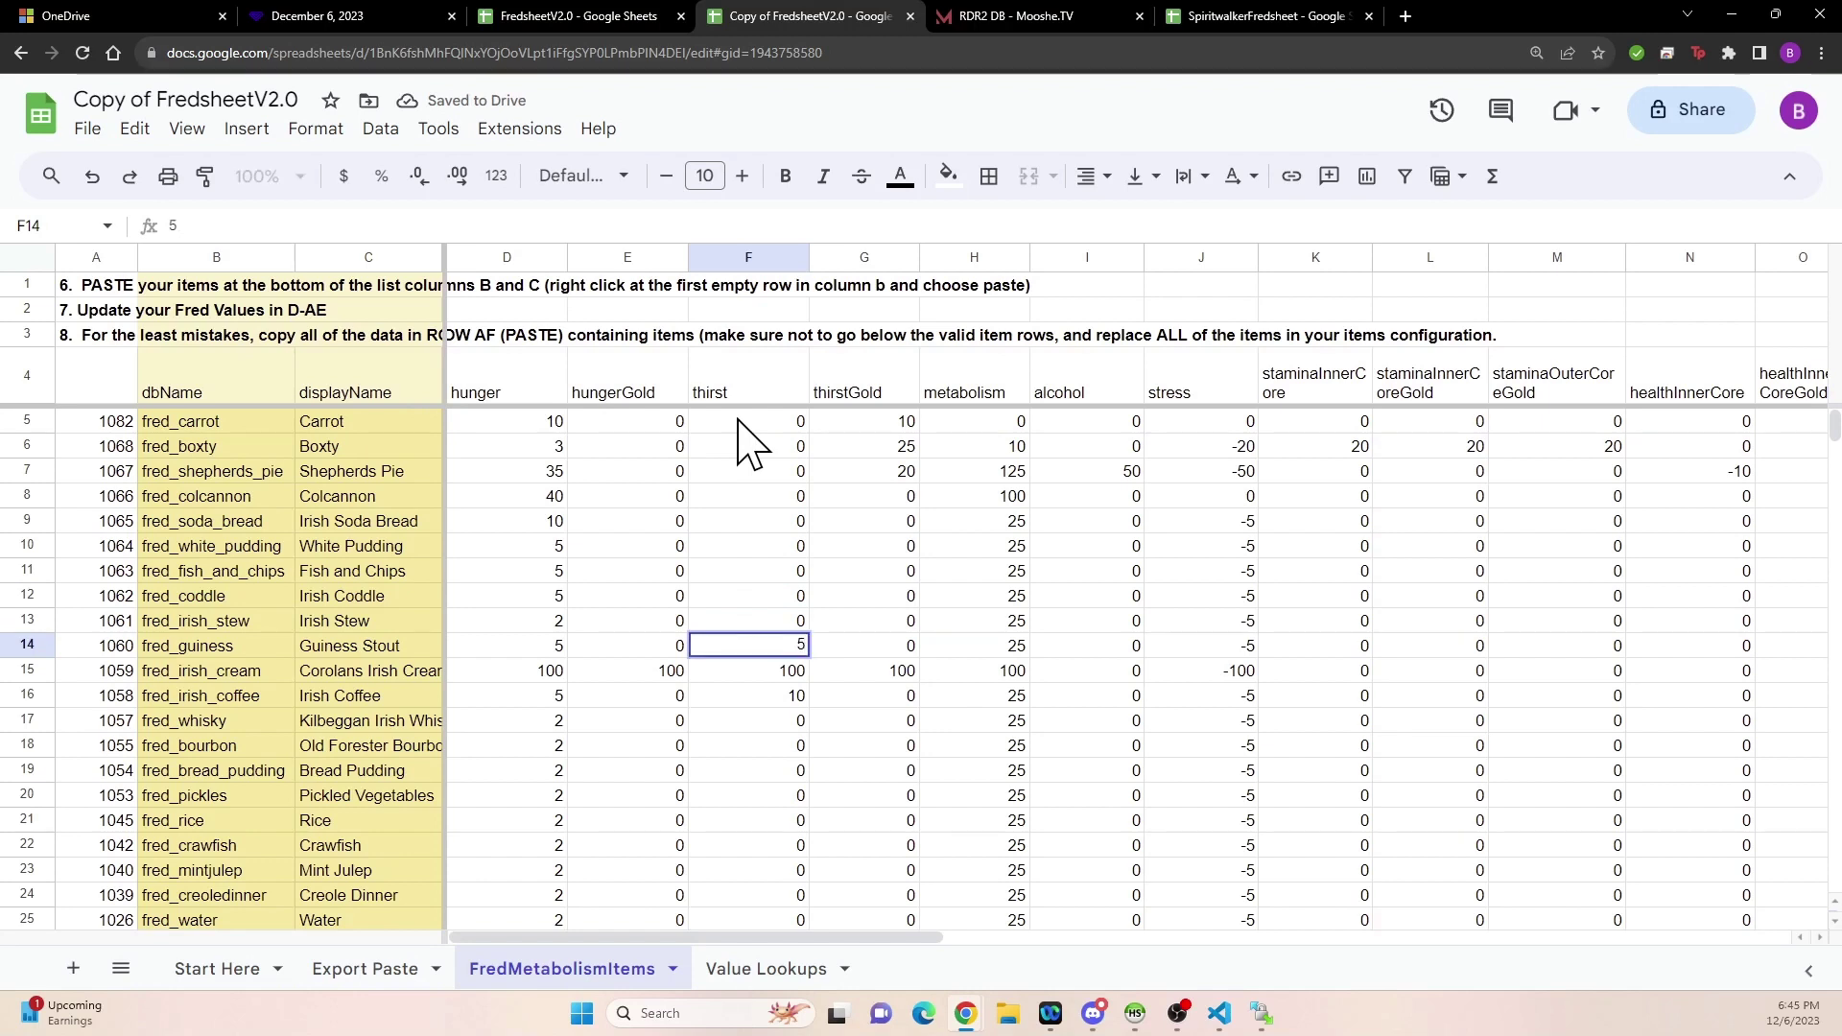
text(30)
key(Left)
key(Left)
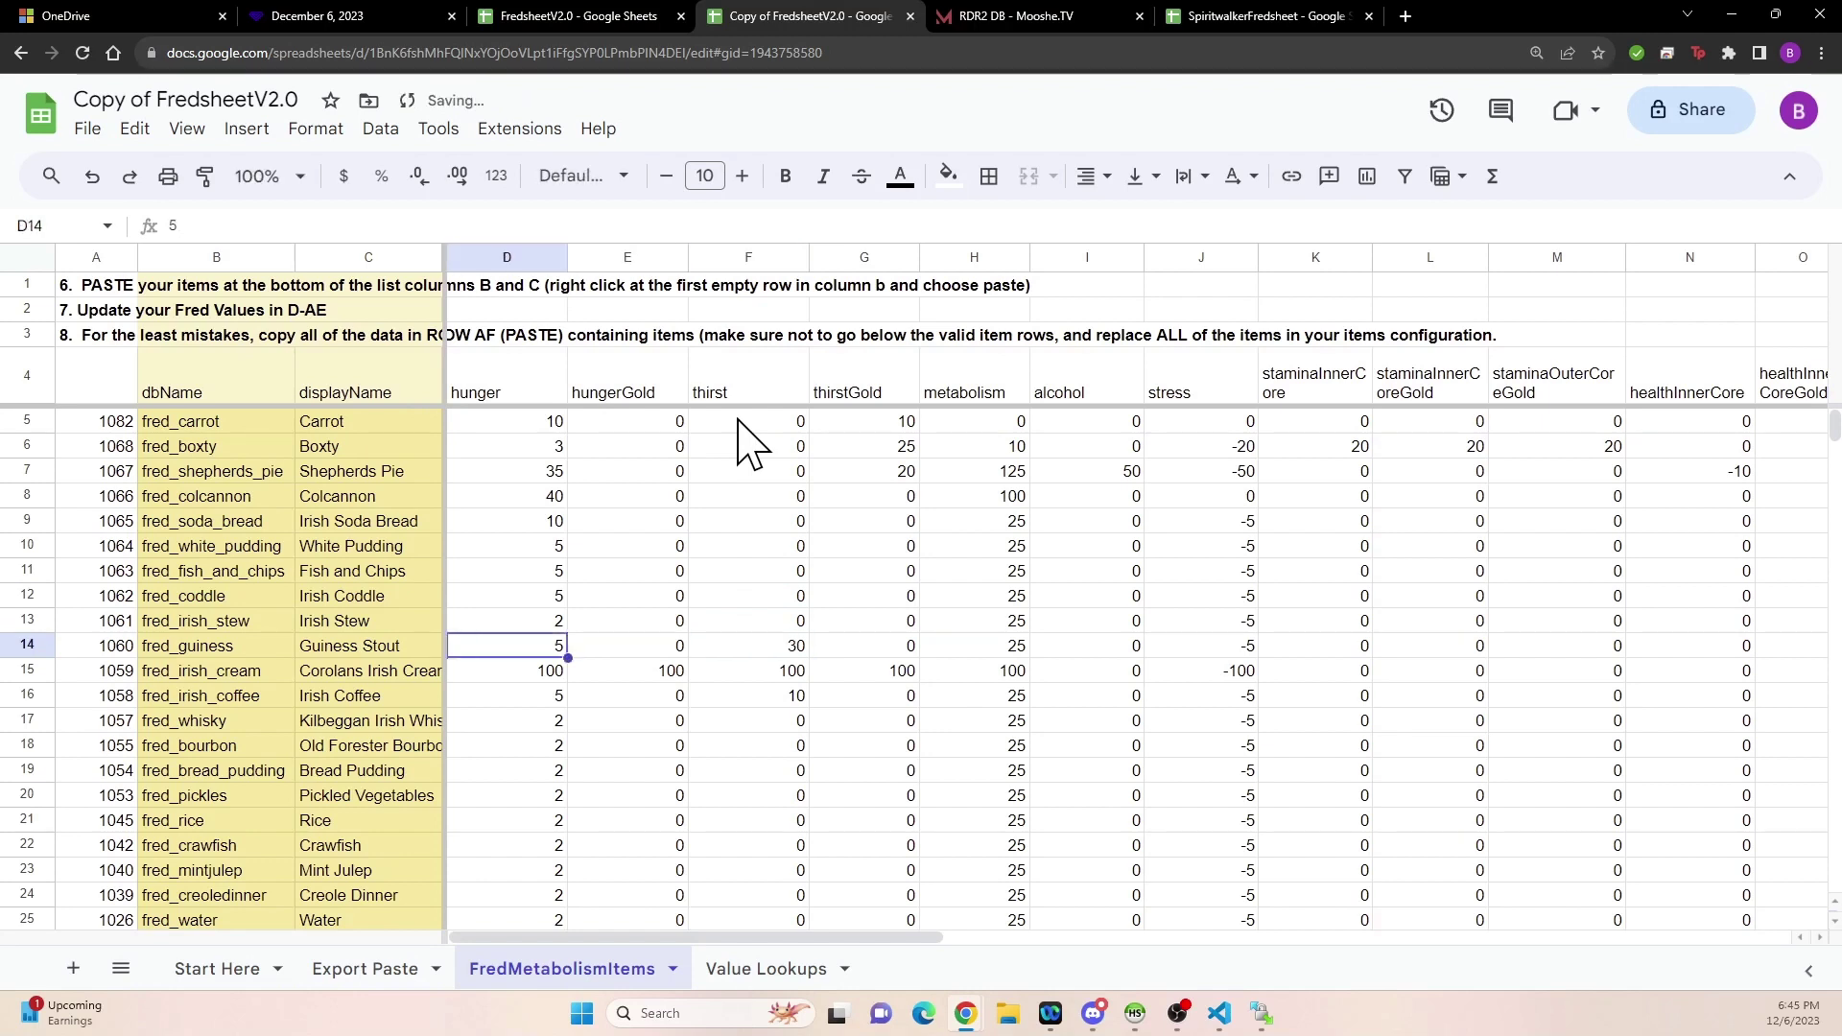
text(0)
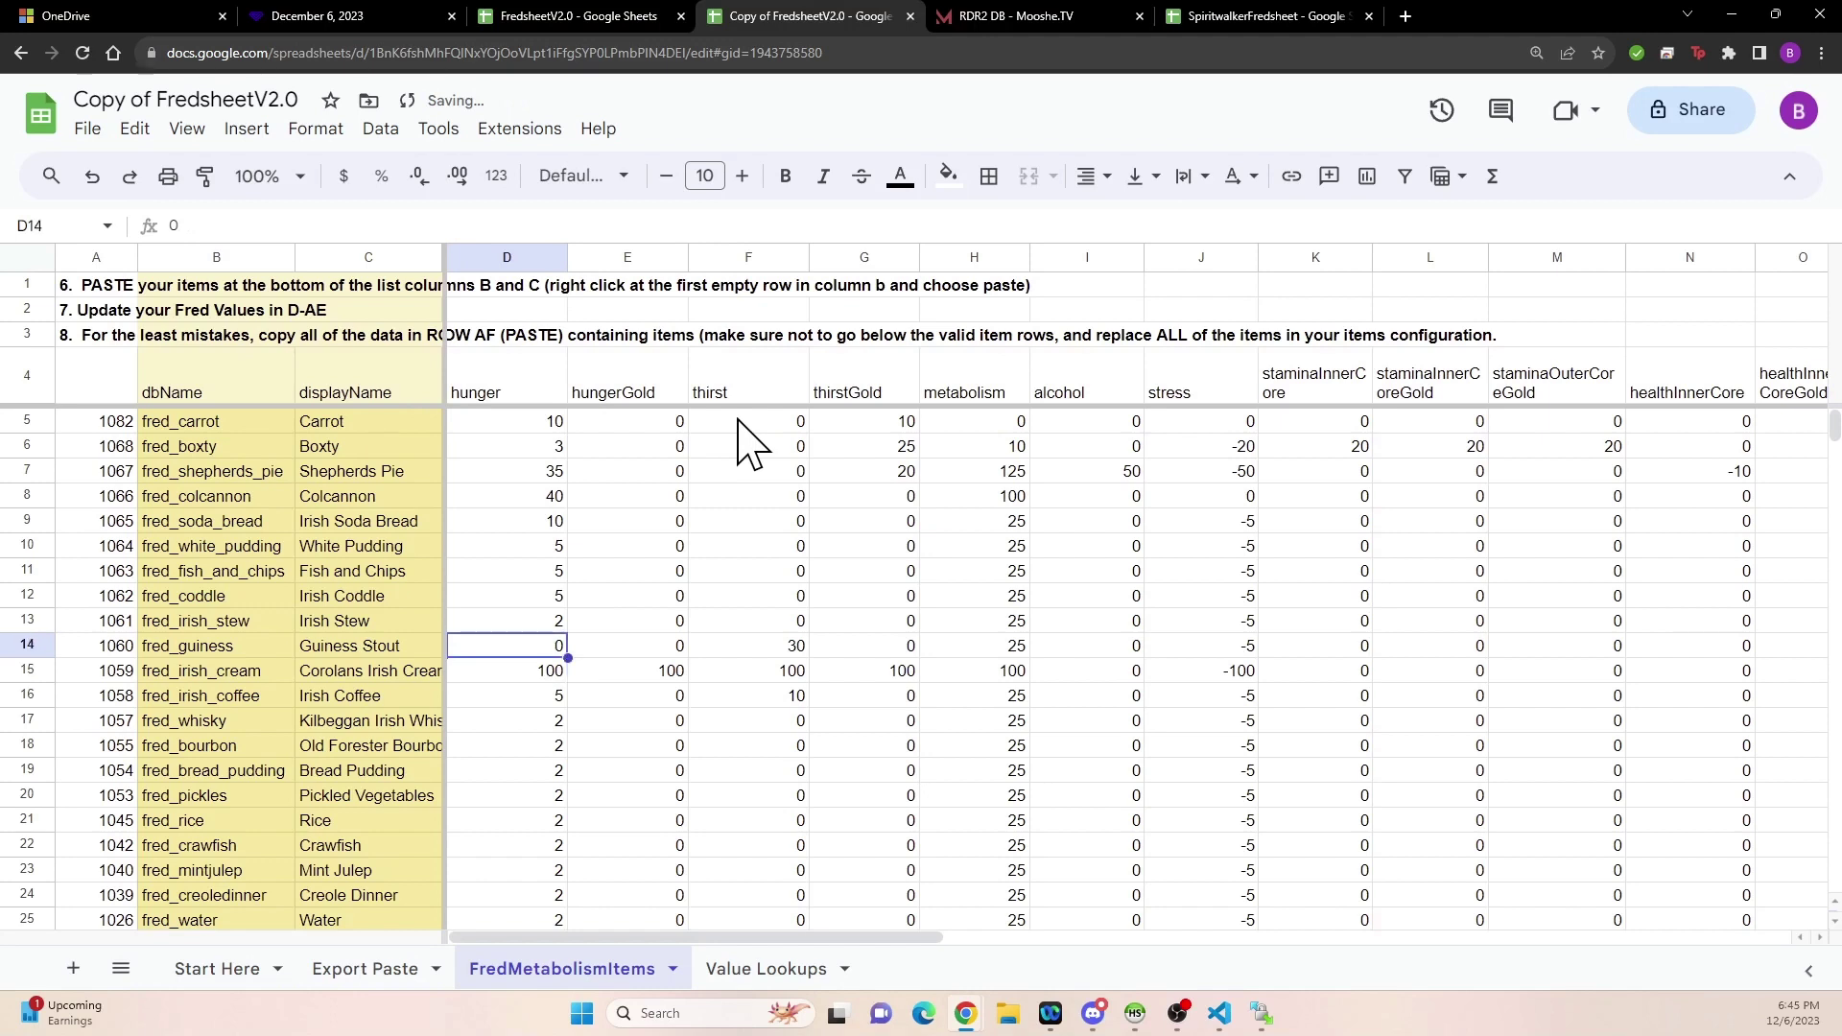
key(Right)
key(Right)
key(Right)
key(Right)
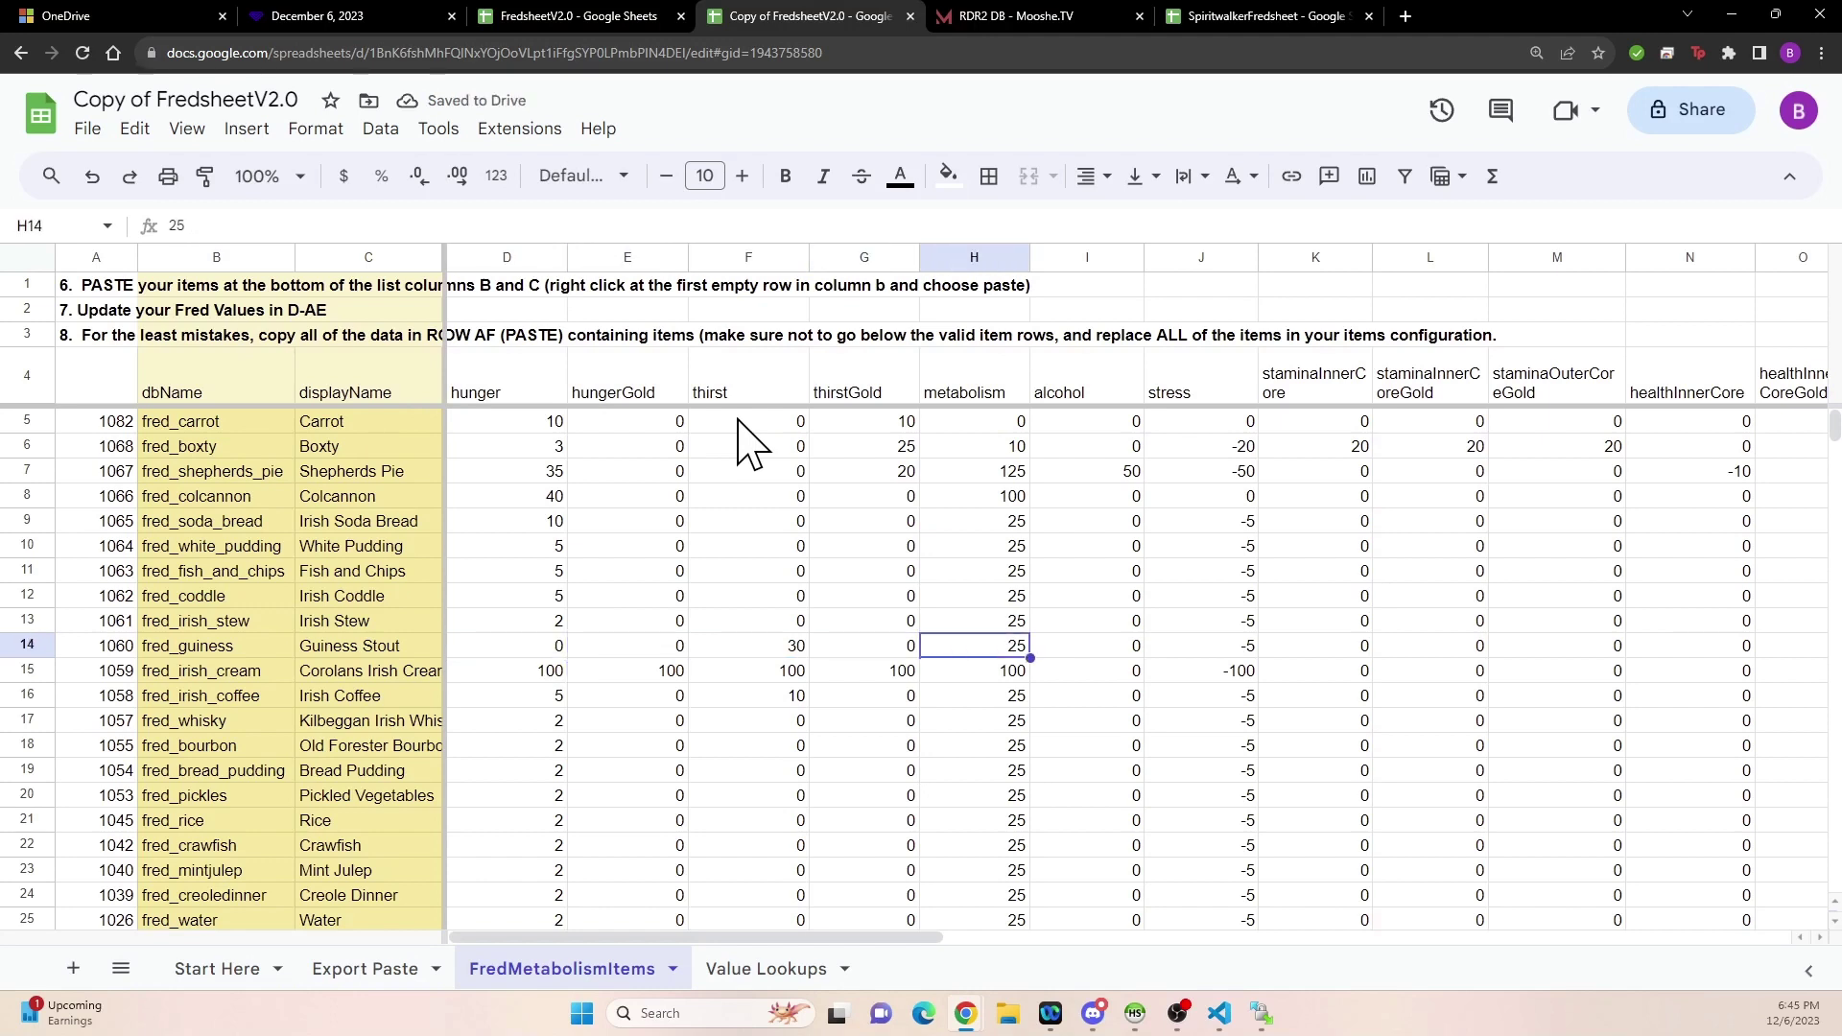
key(Left)
text(10)
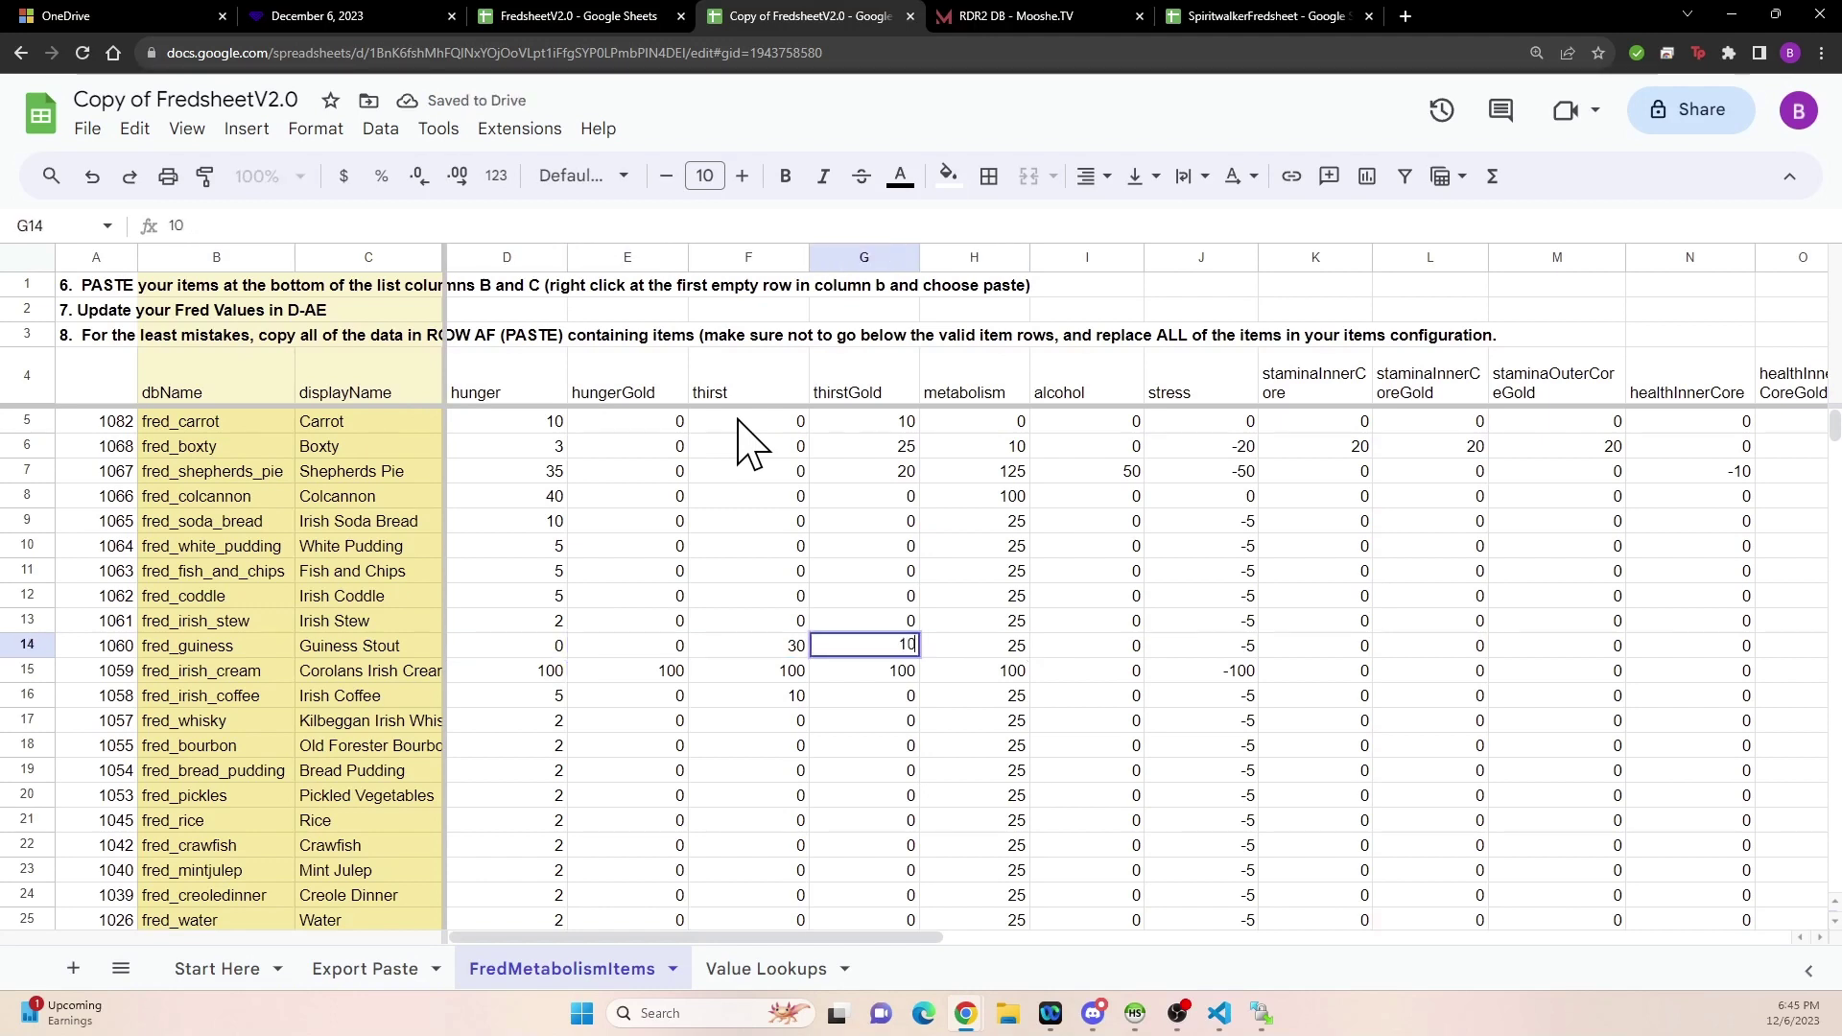
key(Right)
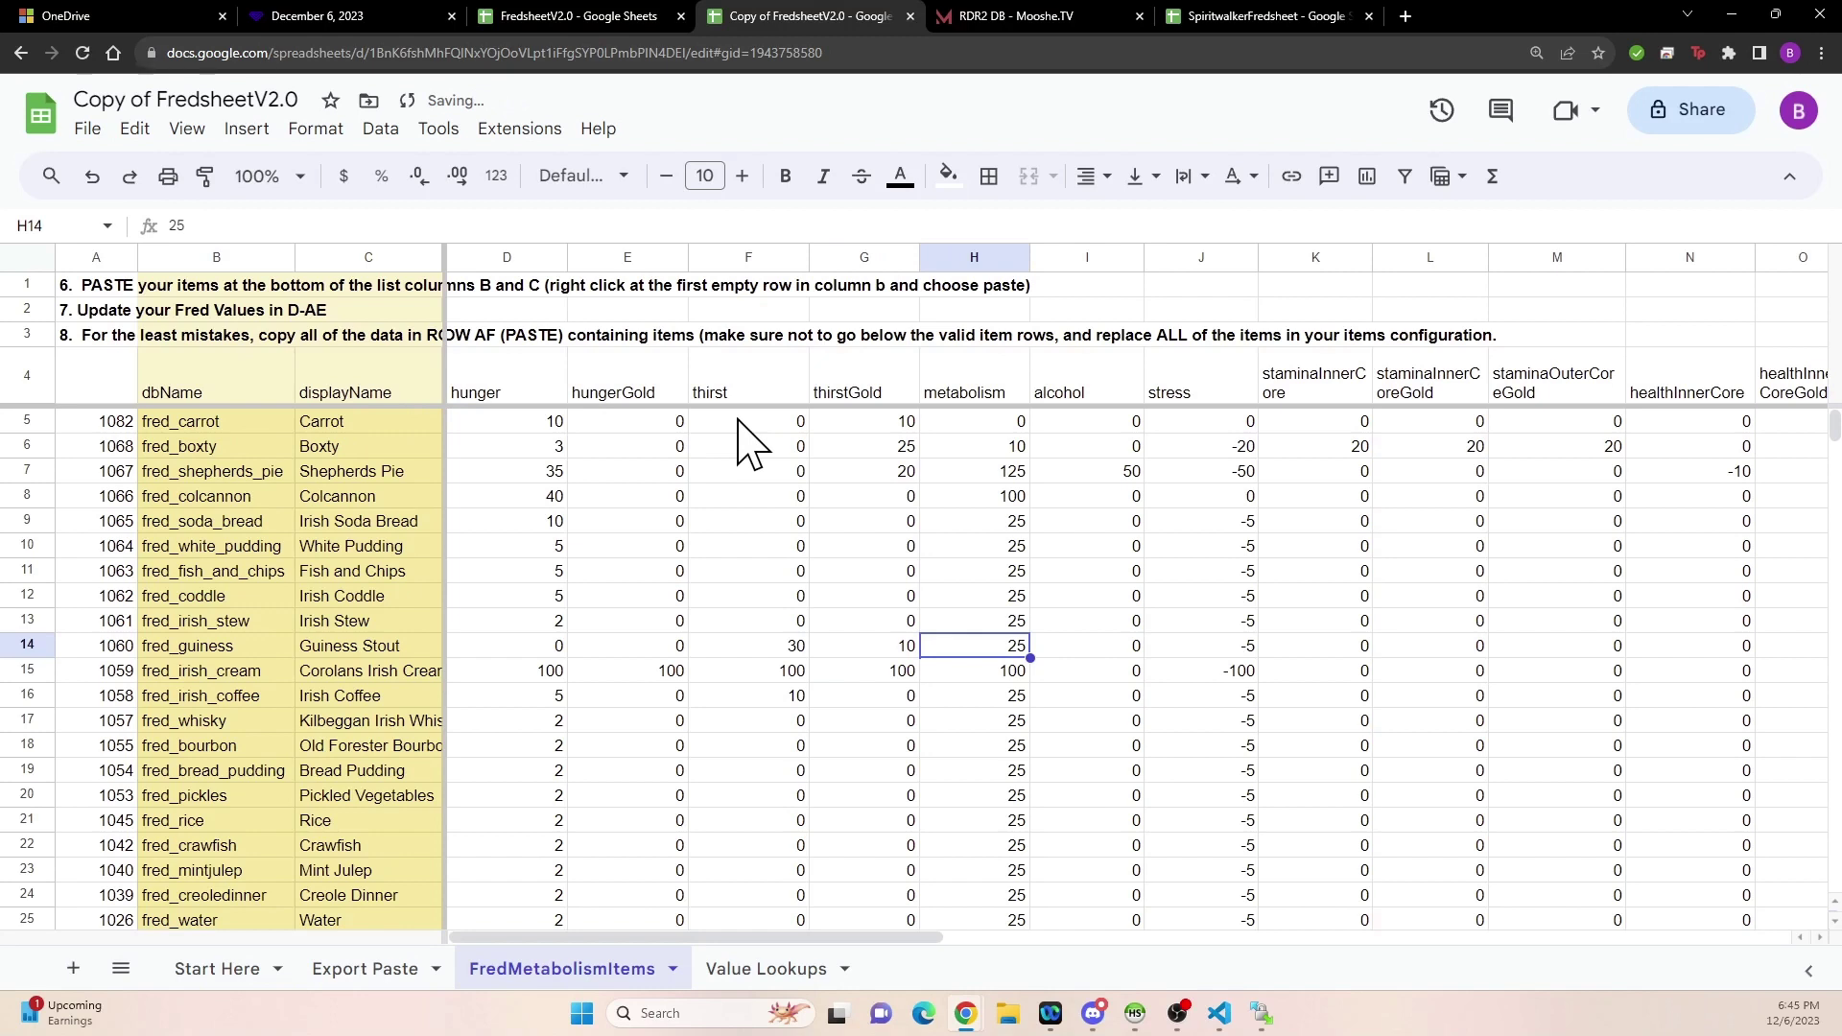
- Set metabolism to 100, 500, 250, 500, 200 in H14 up to H10, and 10 in H5
text(100)
key(Up)
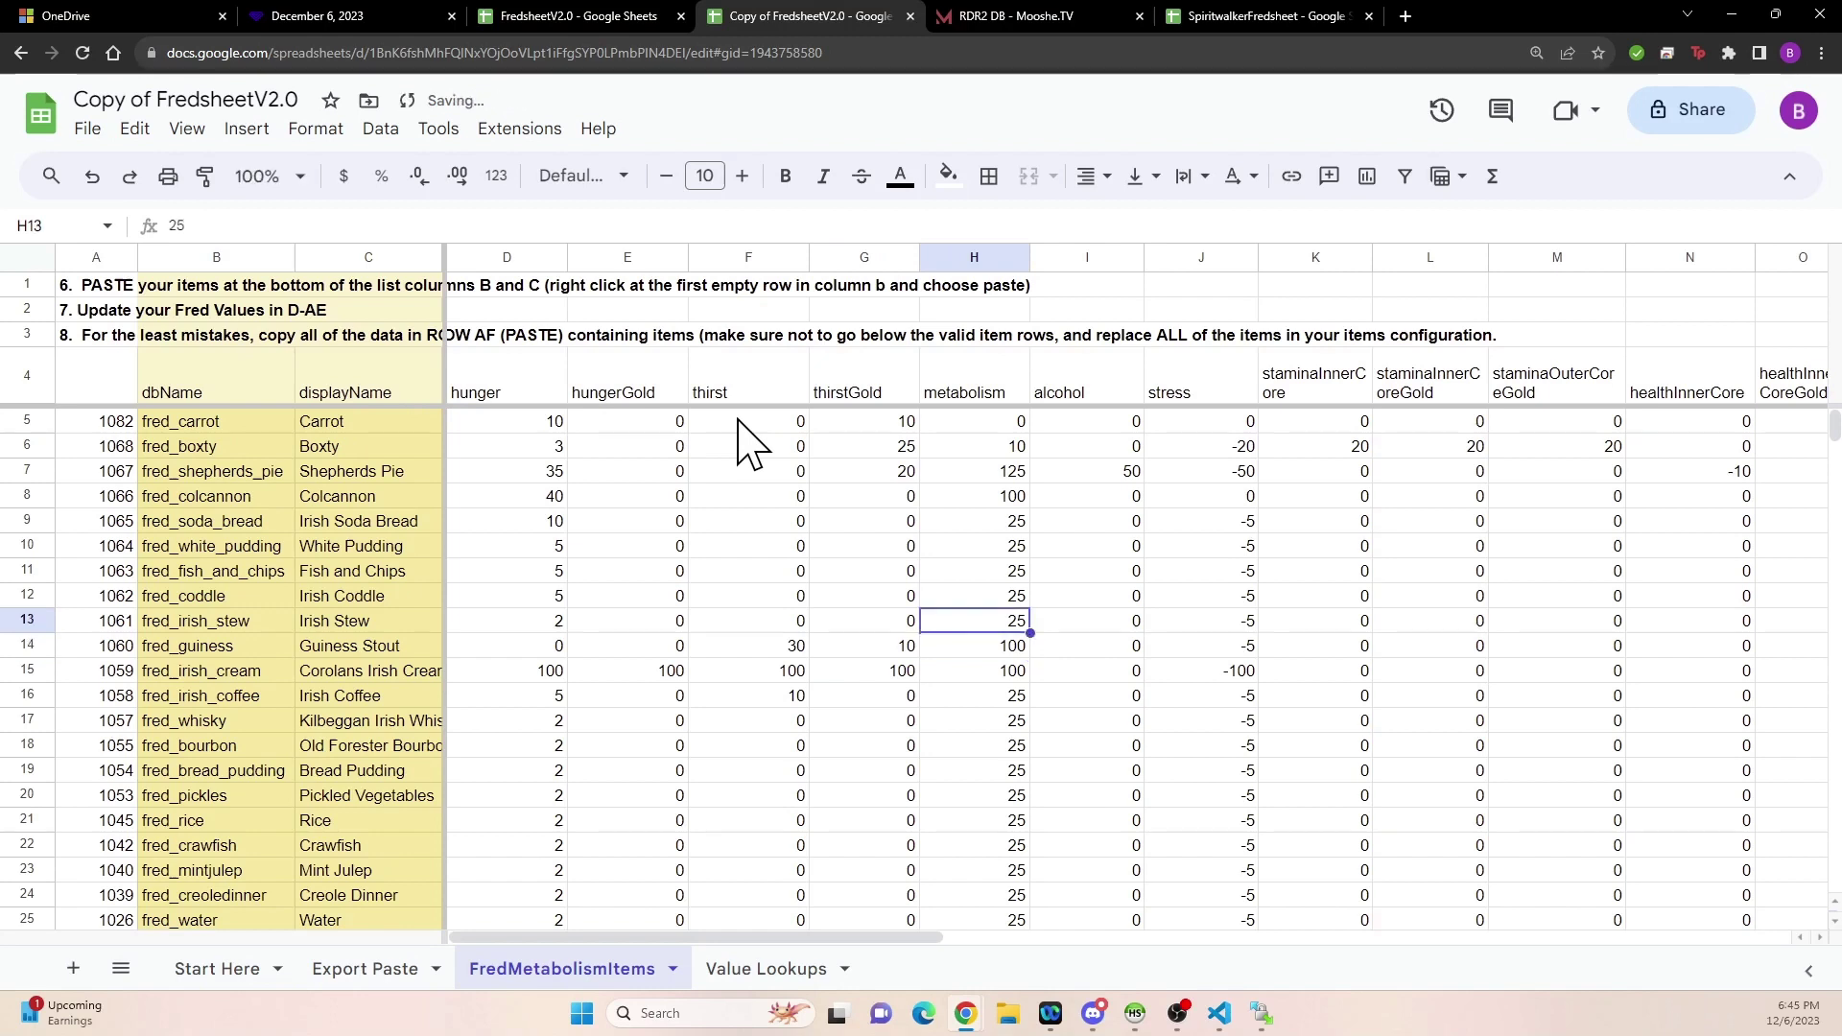
text(2)
key(BackSpace)
key(Up)
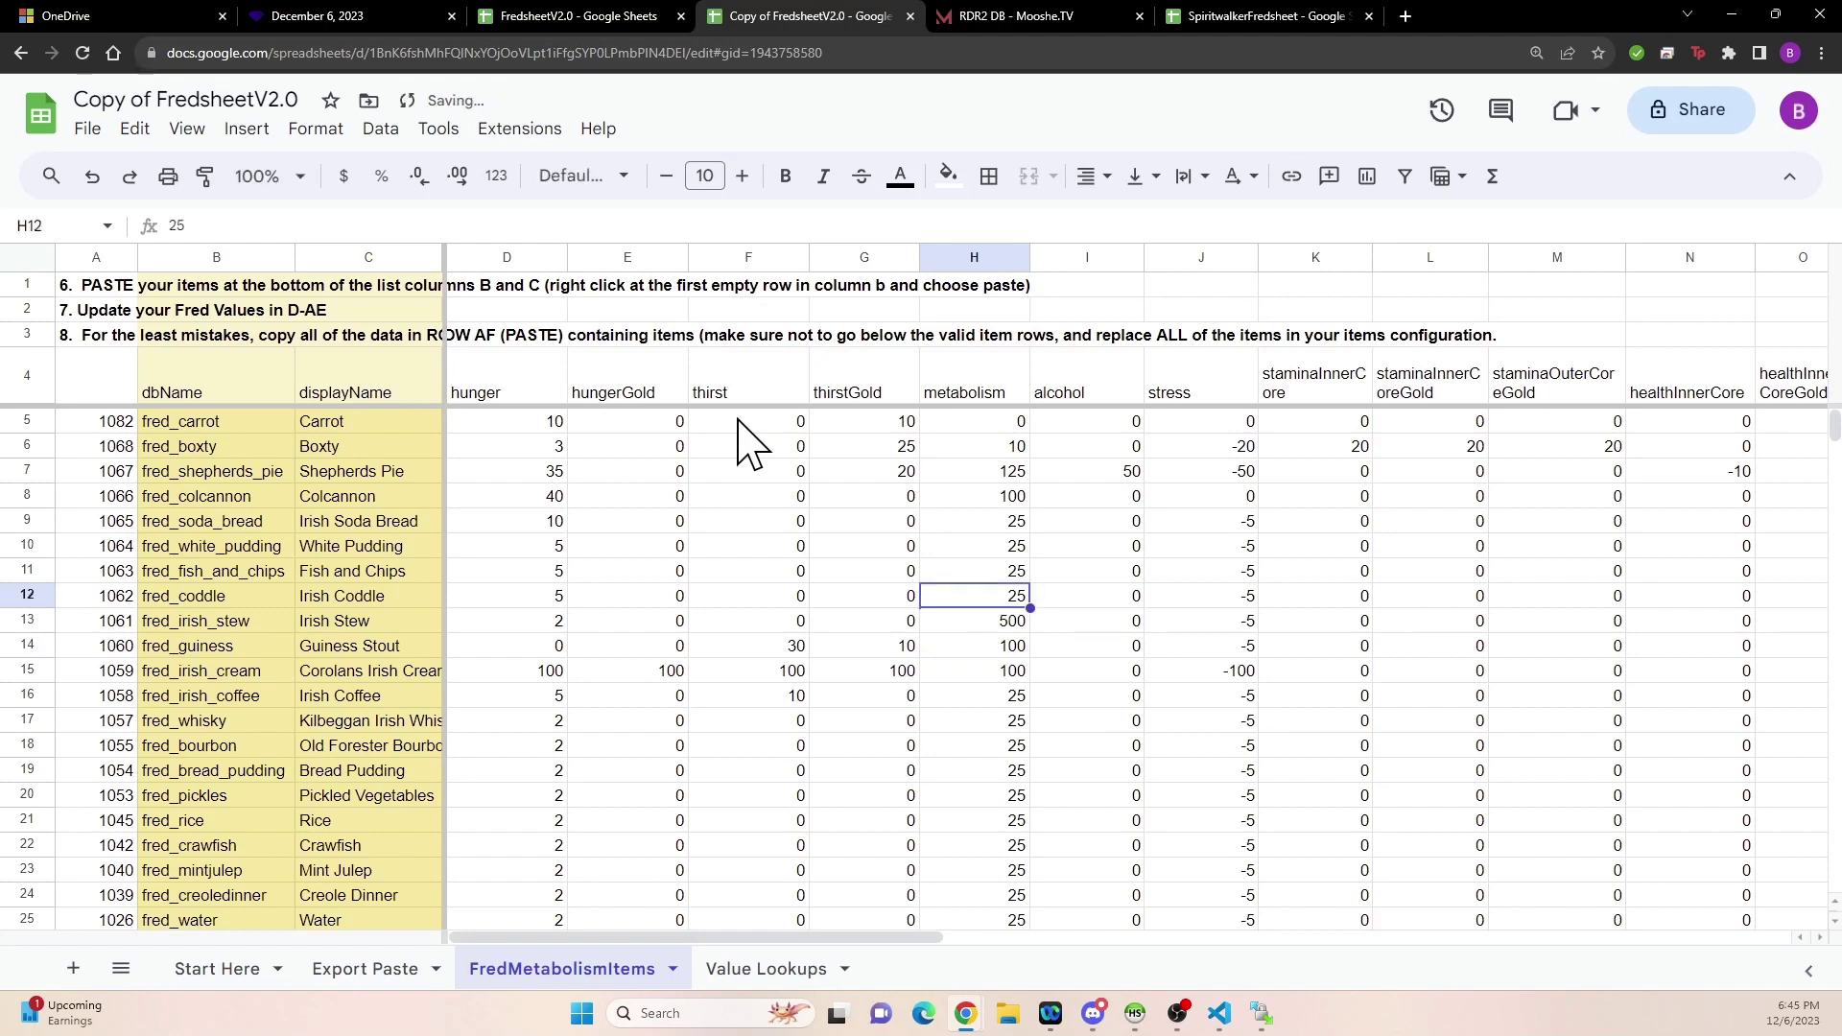
text(250)
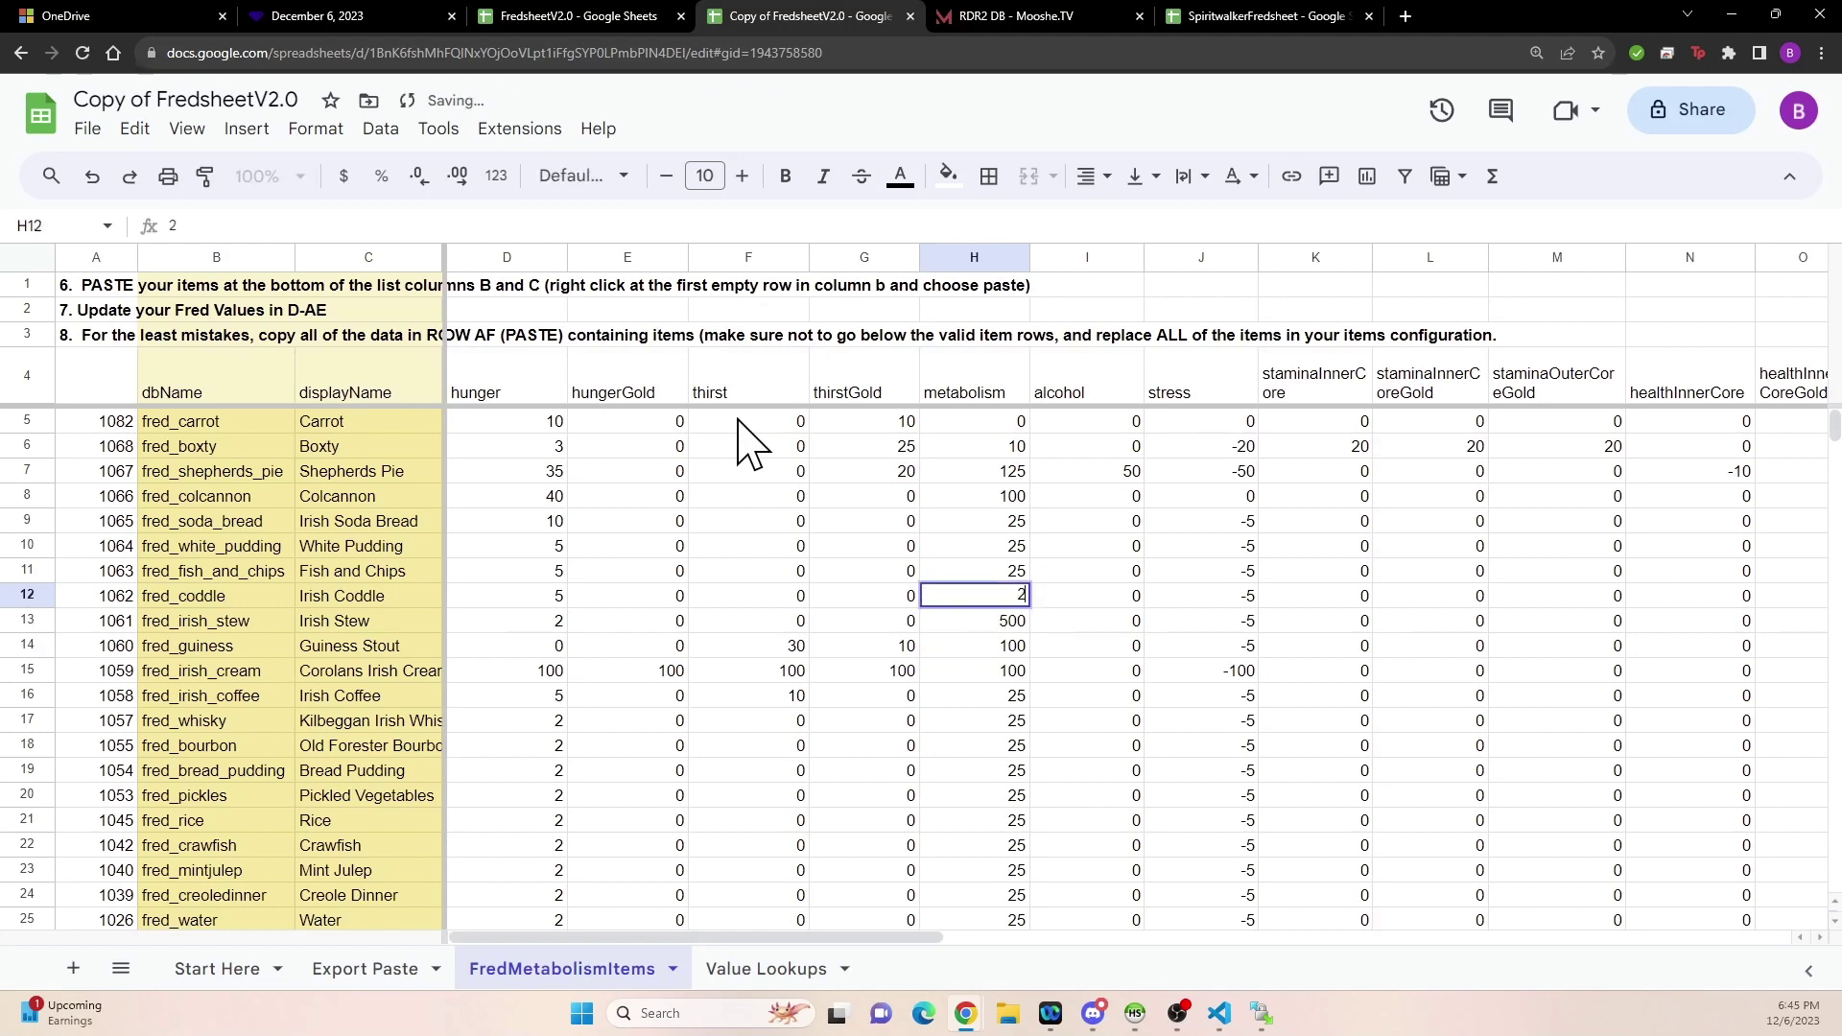
key(Up)
text(500)
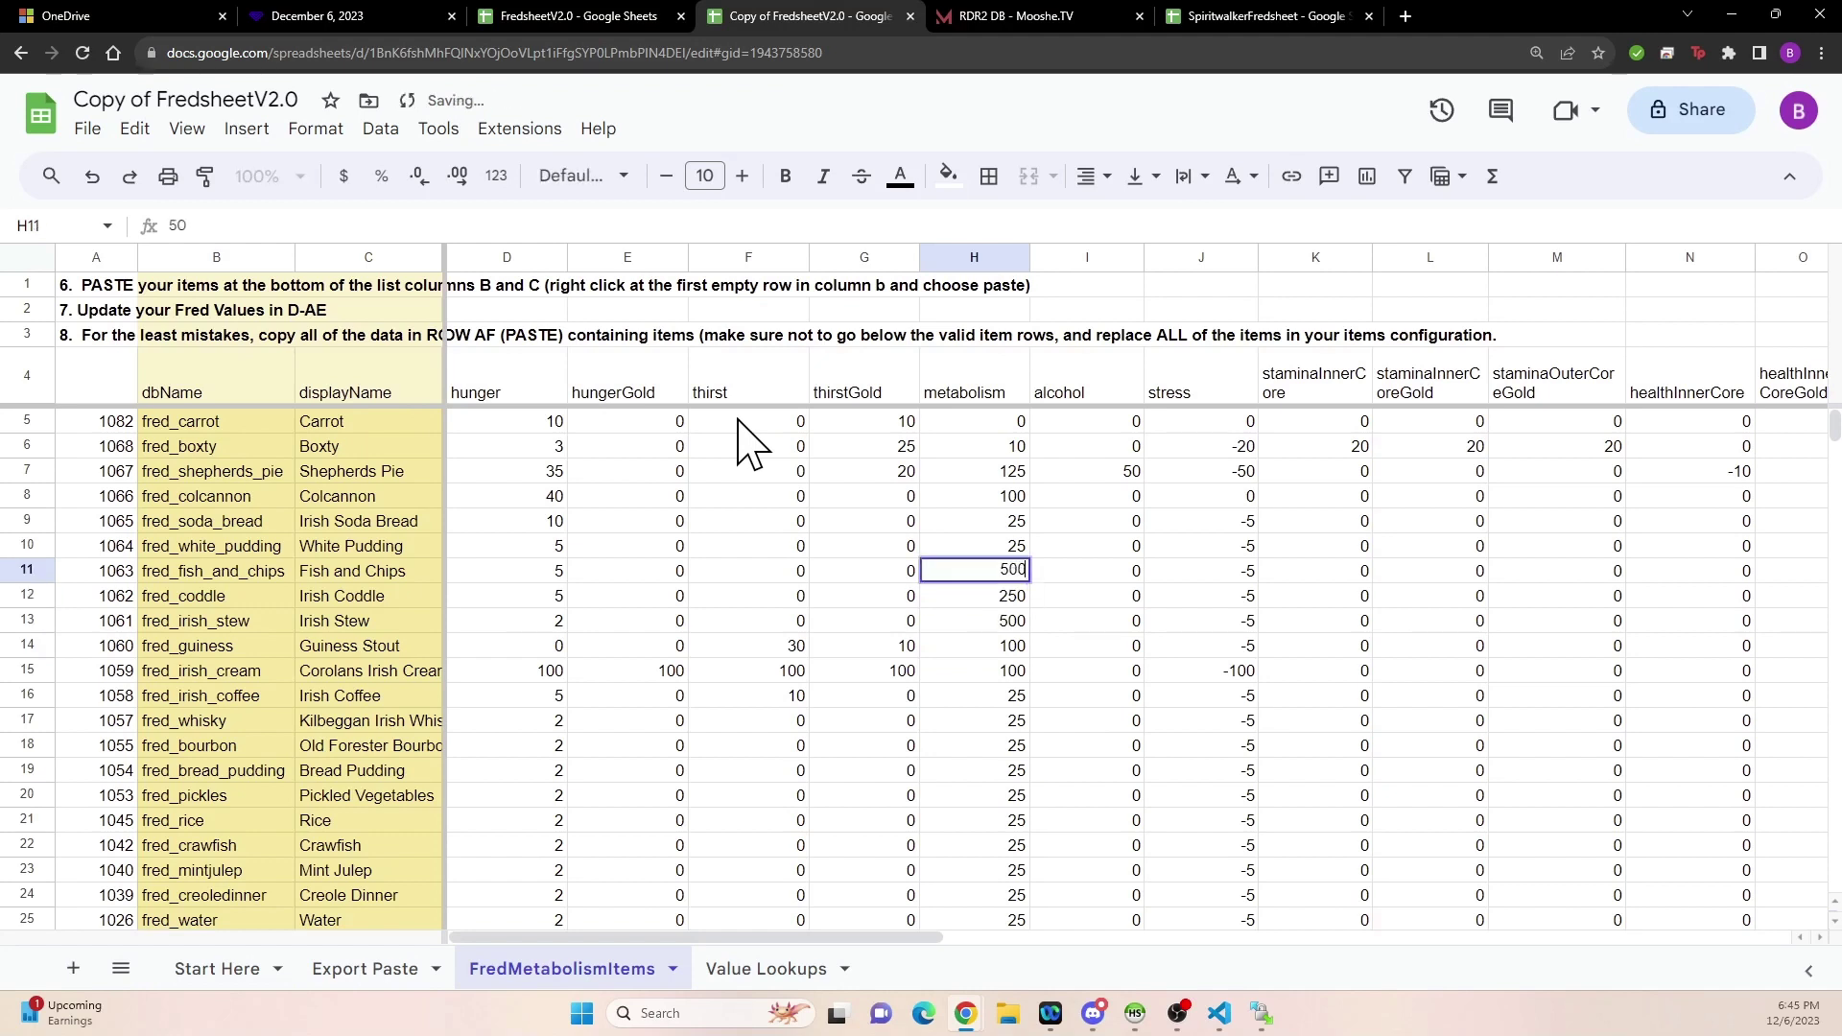
key(Up)
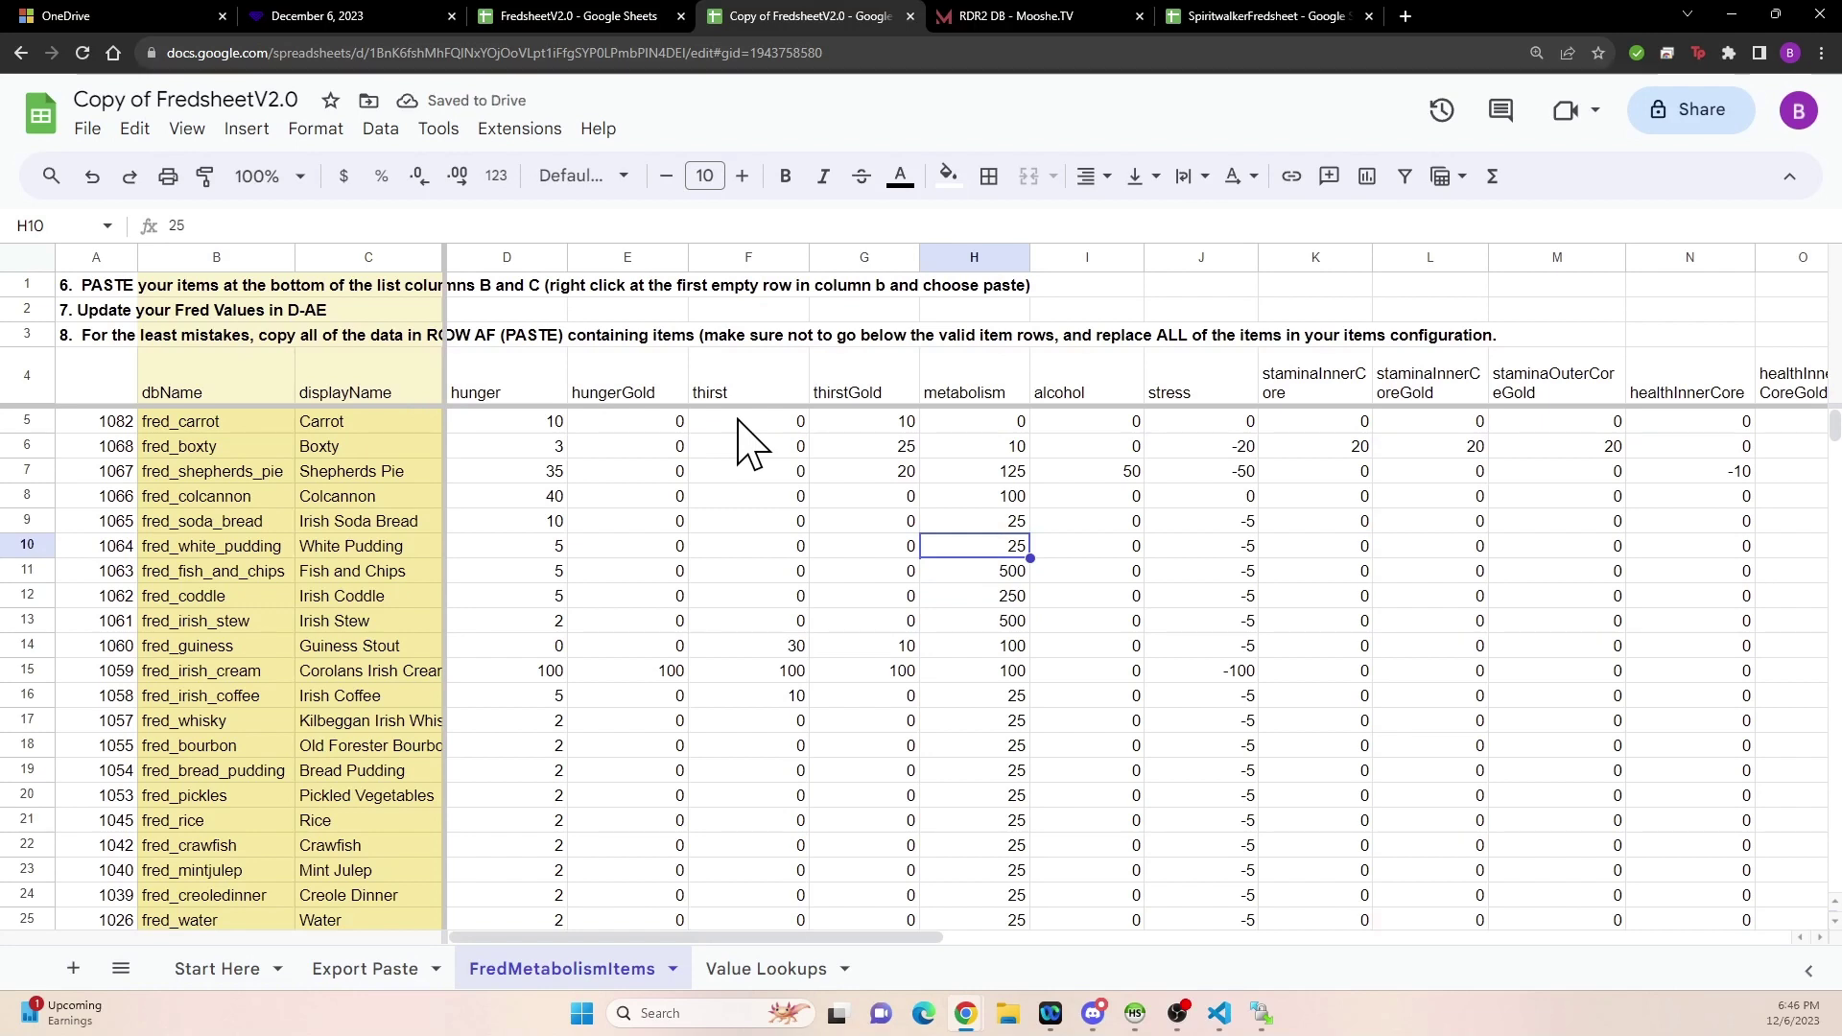
text(200)
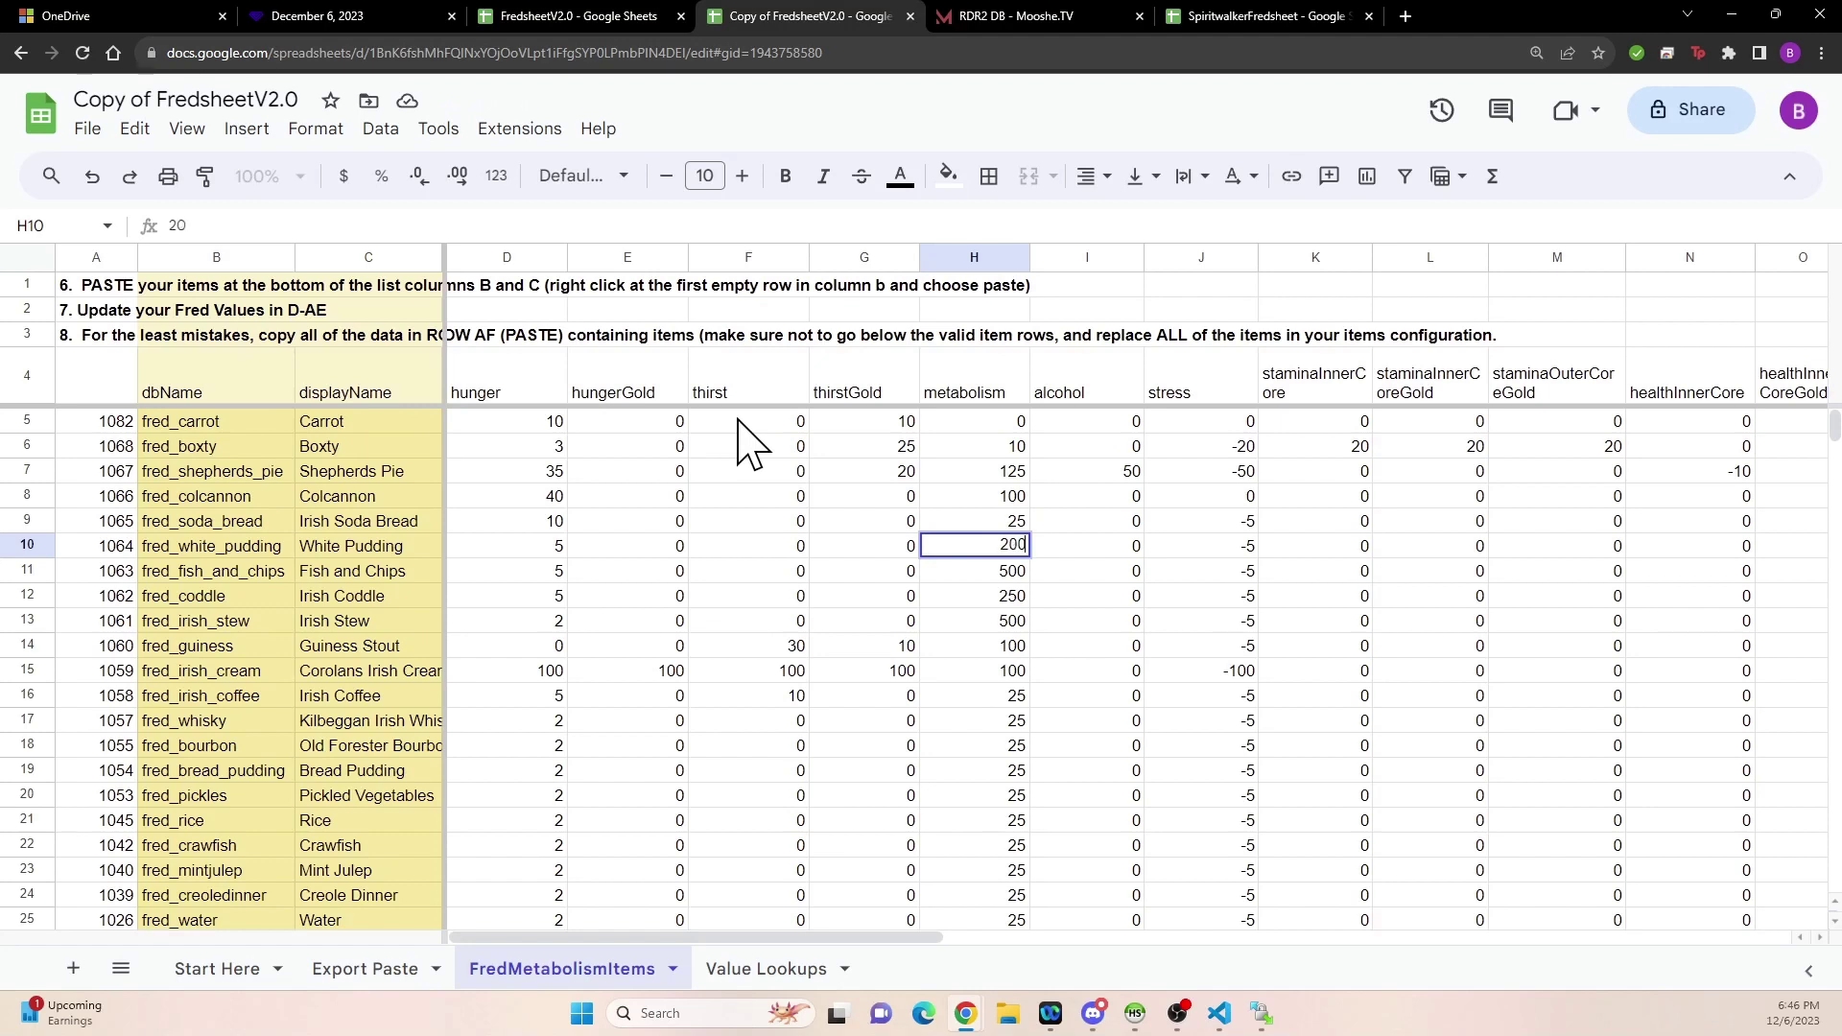
key(Up)
key(Up)
key(Up)
key(Up)
key(Up)
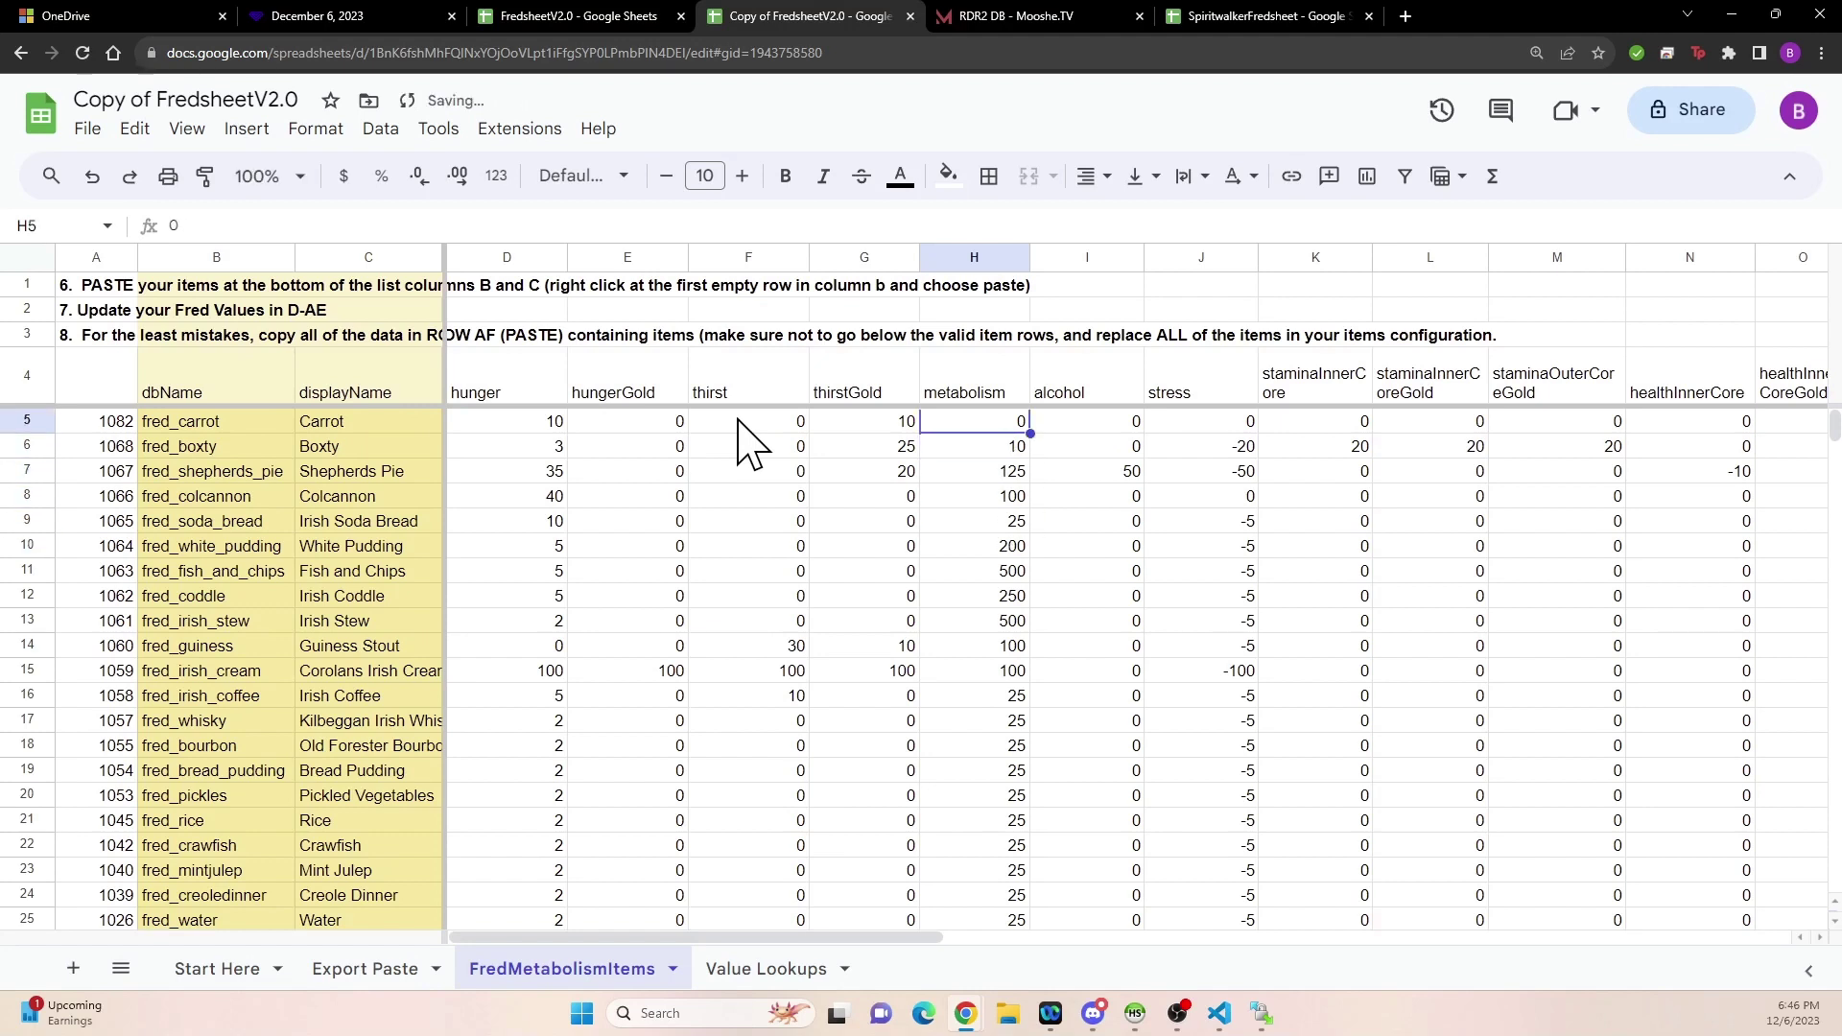
text(1)
key(Return)
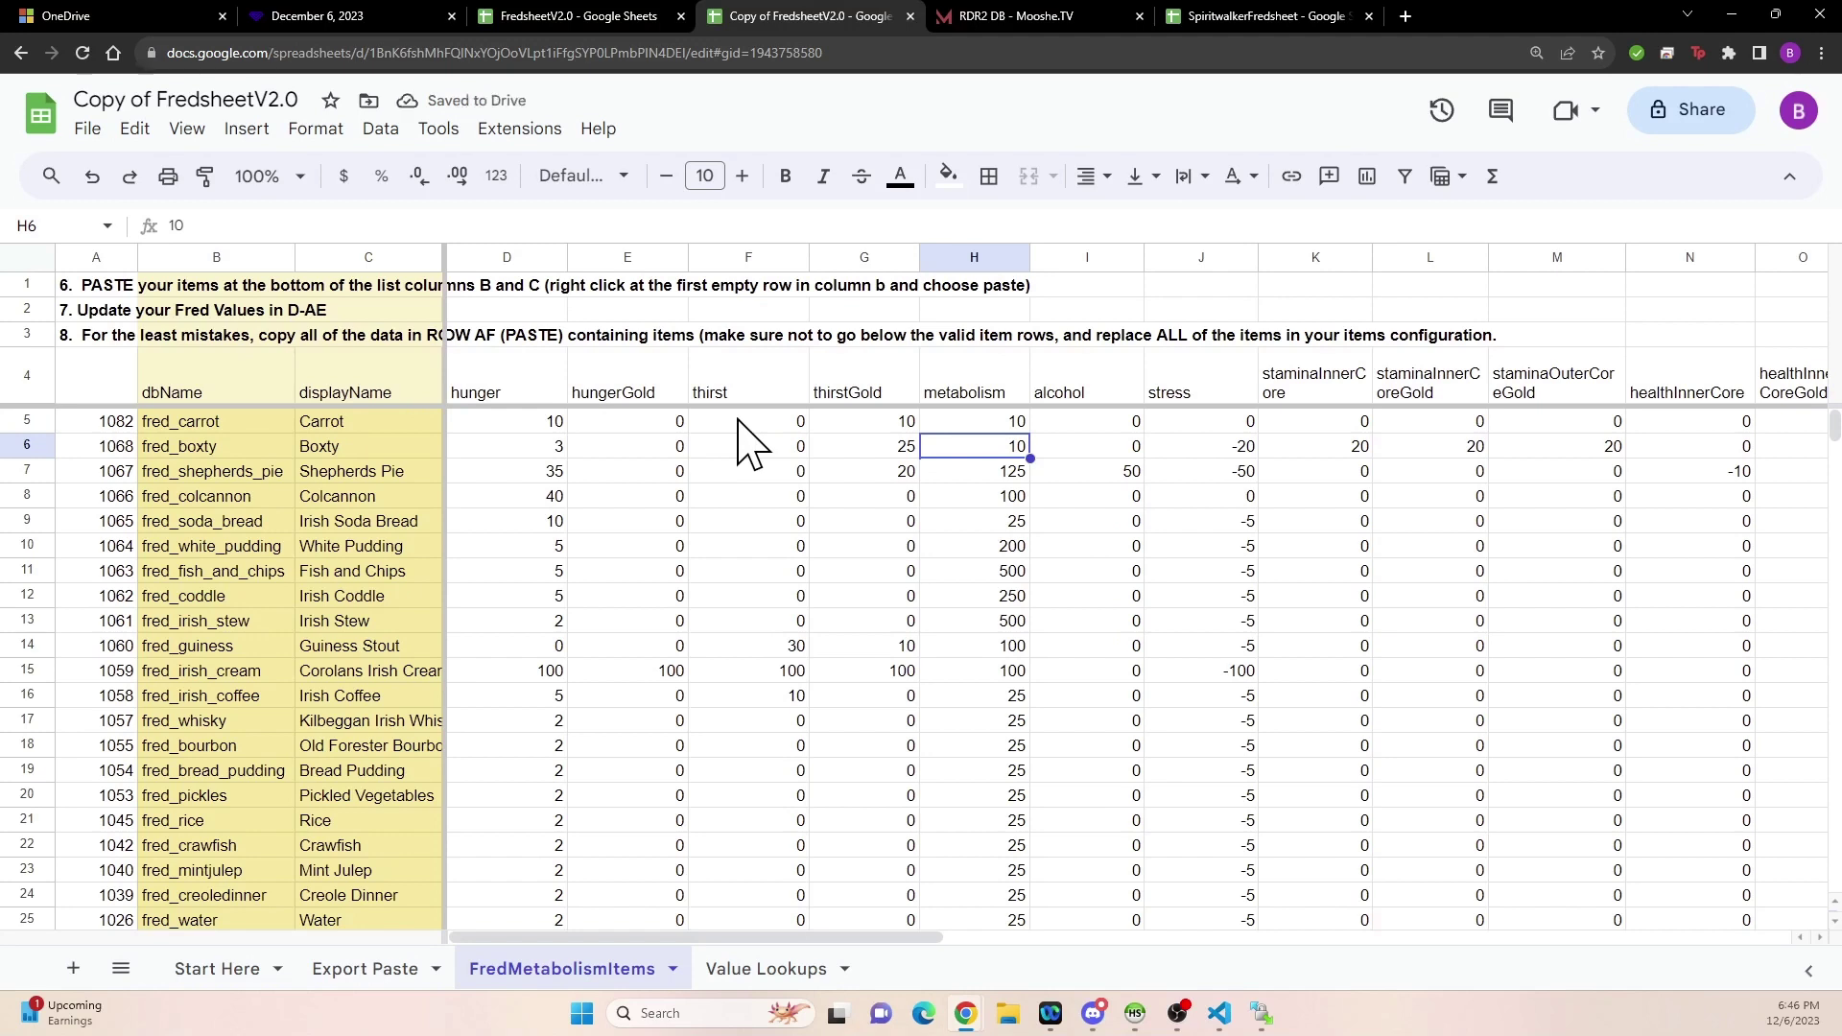
- Enter 25 for Guiness Stout's alcohol and stress values
key(Down)
key(Down)
key(Down)
key(Up)
key(Up)
key(Up)
key(Up)
key(Right)
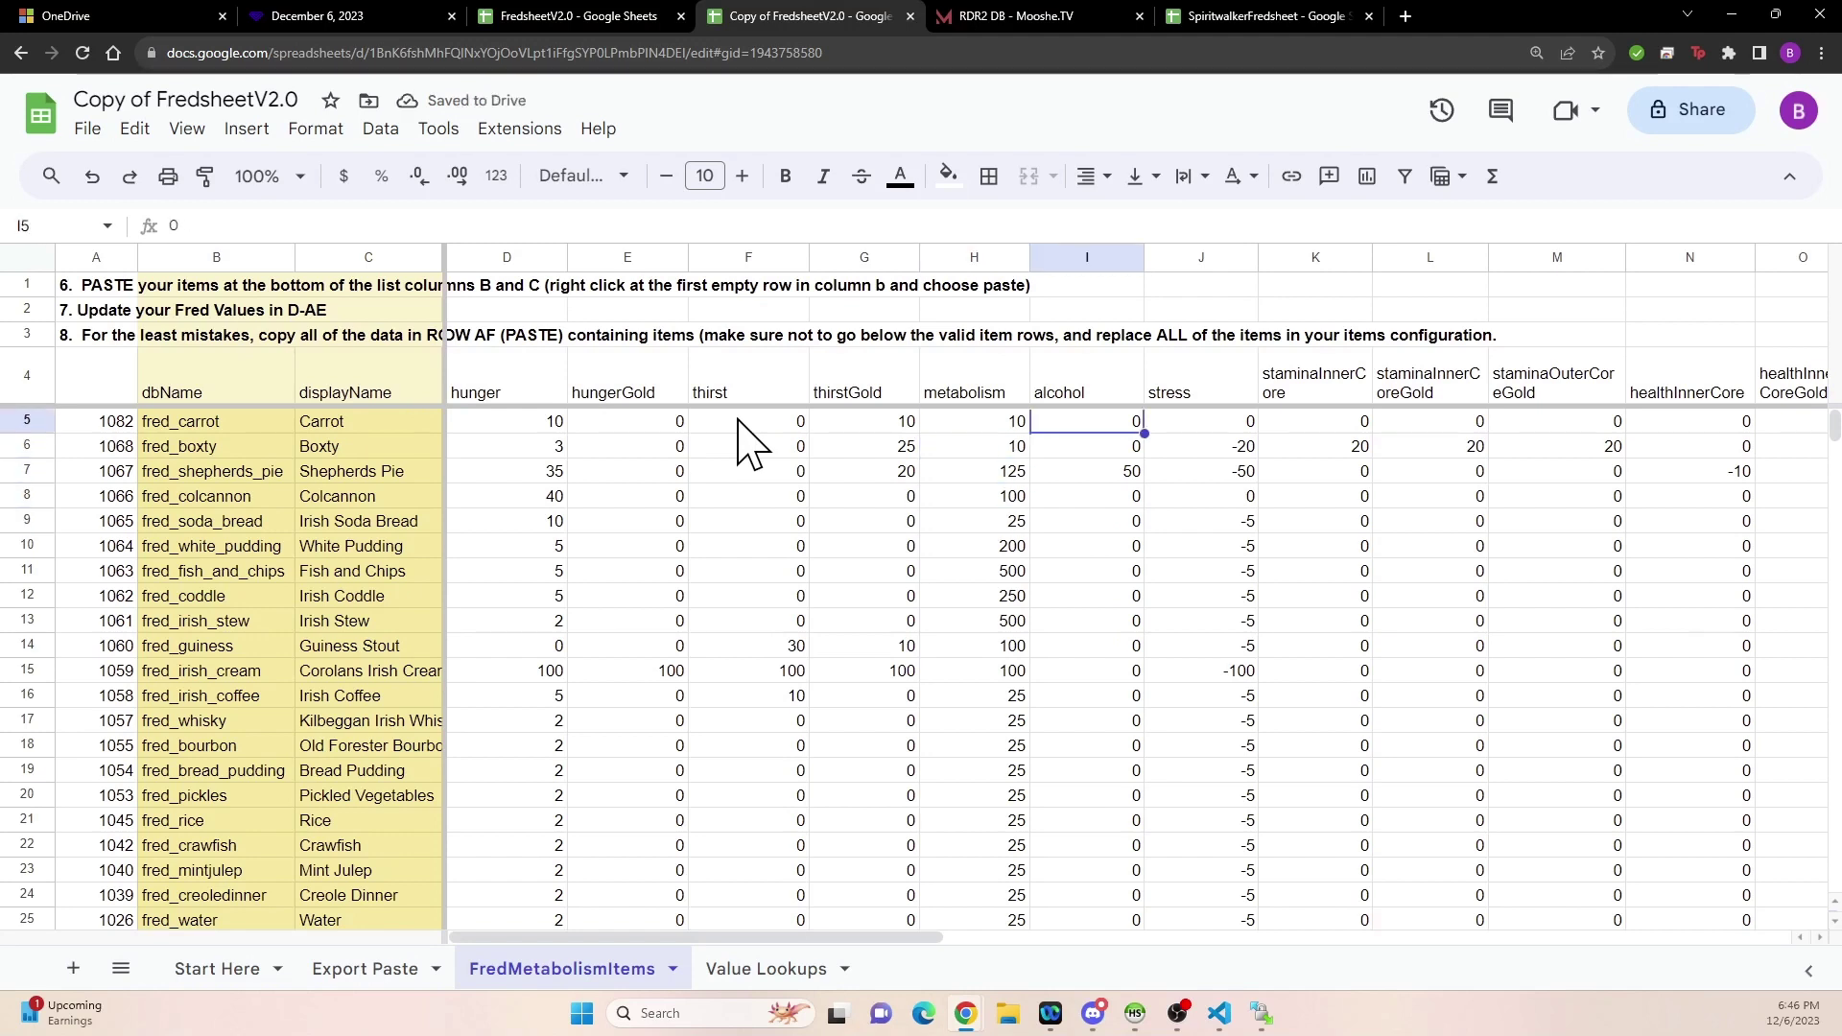
key(Down)
key(Down)
key(Down)
key(Down)
key(Down)
key(Down)
key(Down)
key(Down)
key(Down)
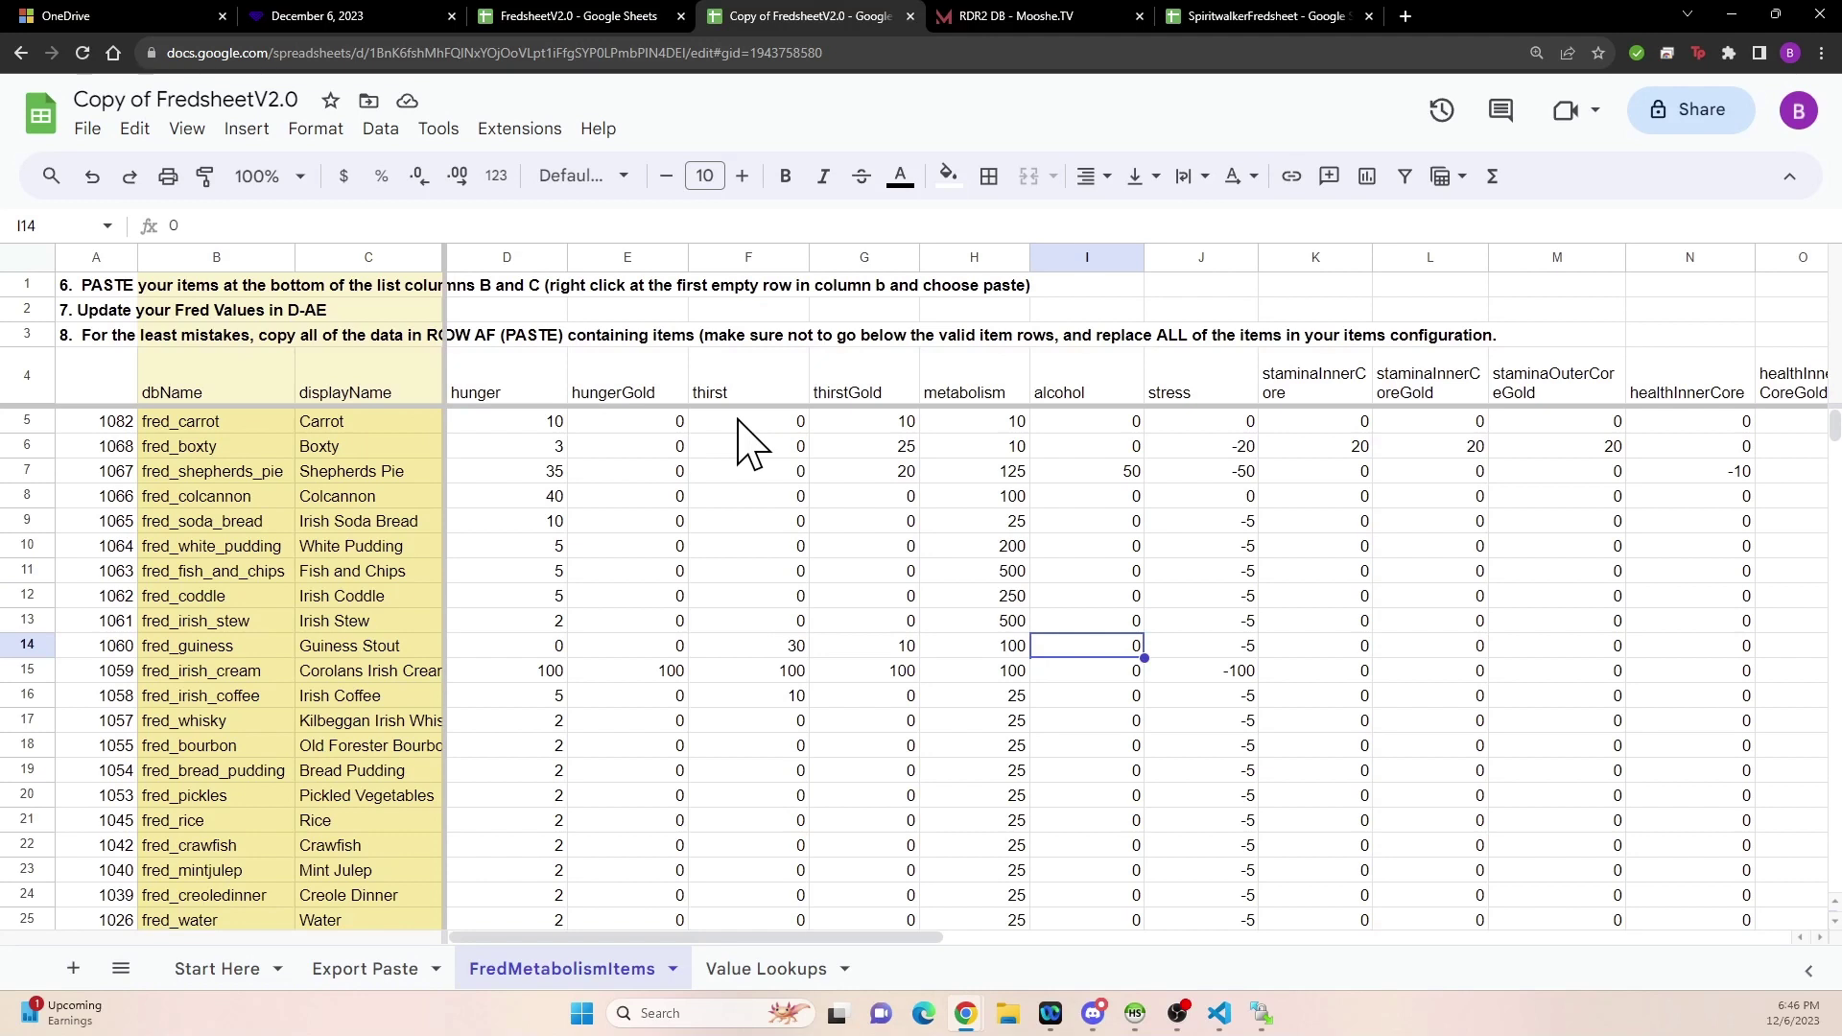
text(25)
key(Tab)
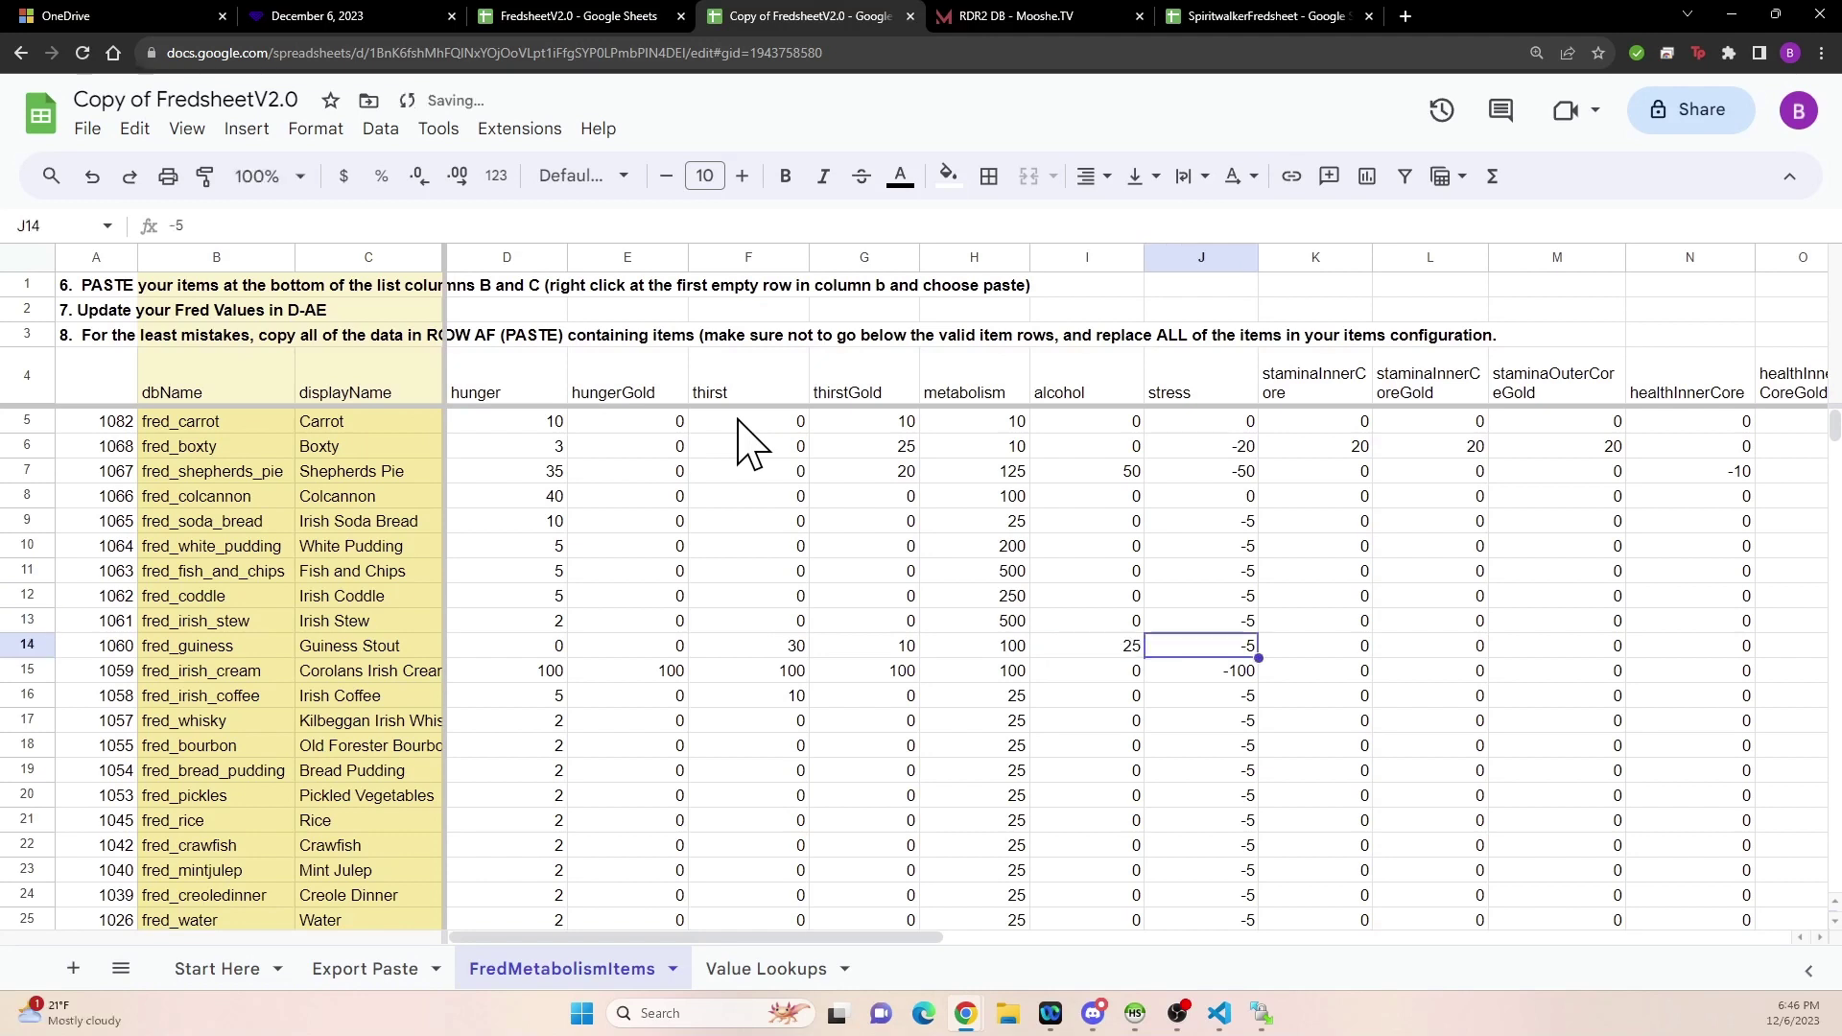
text(25)
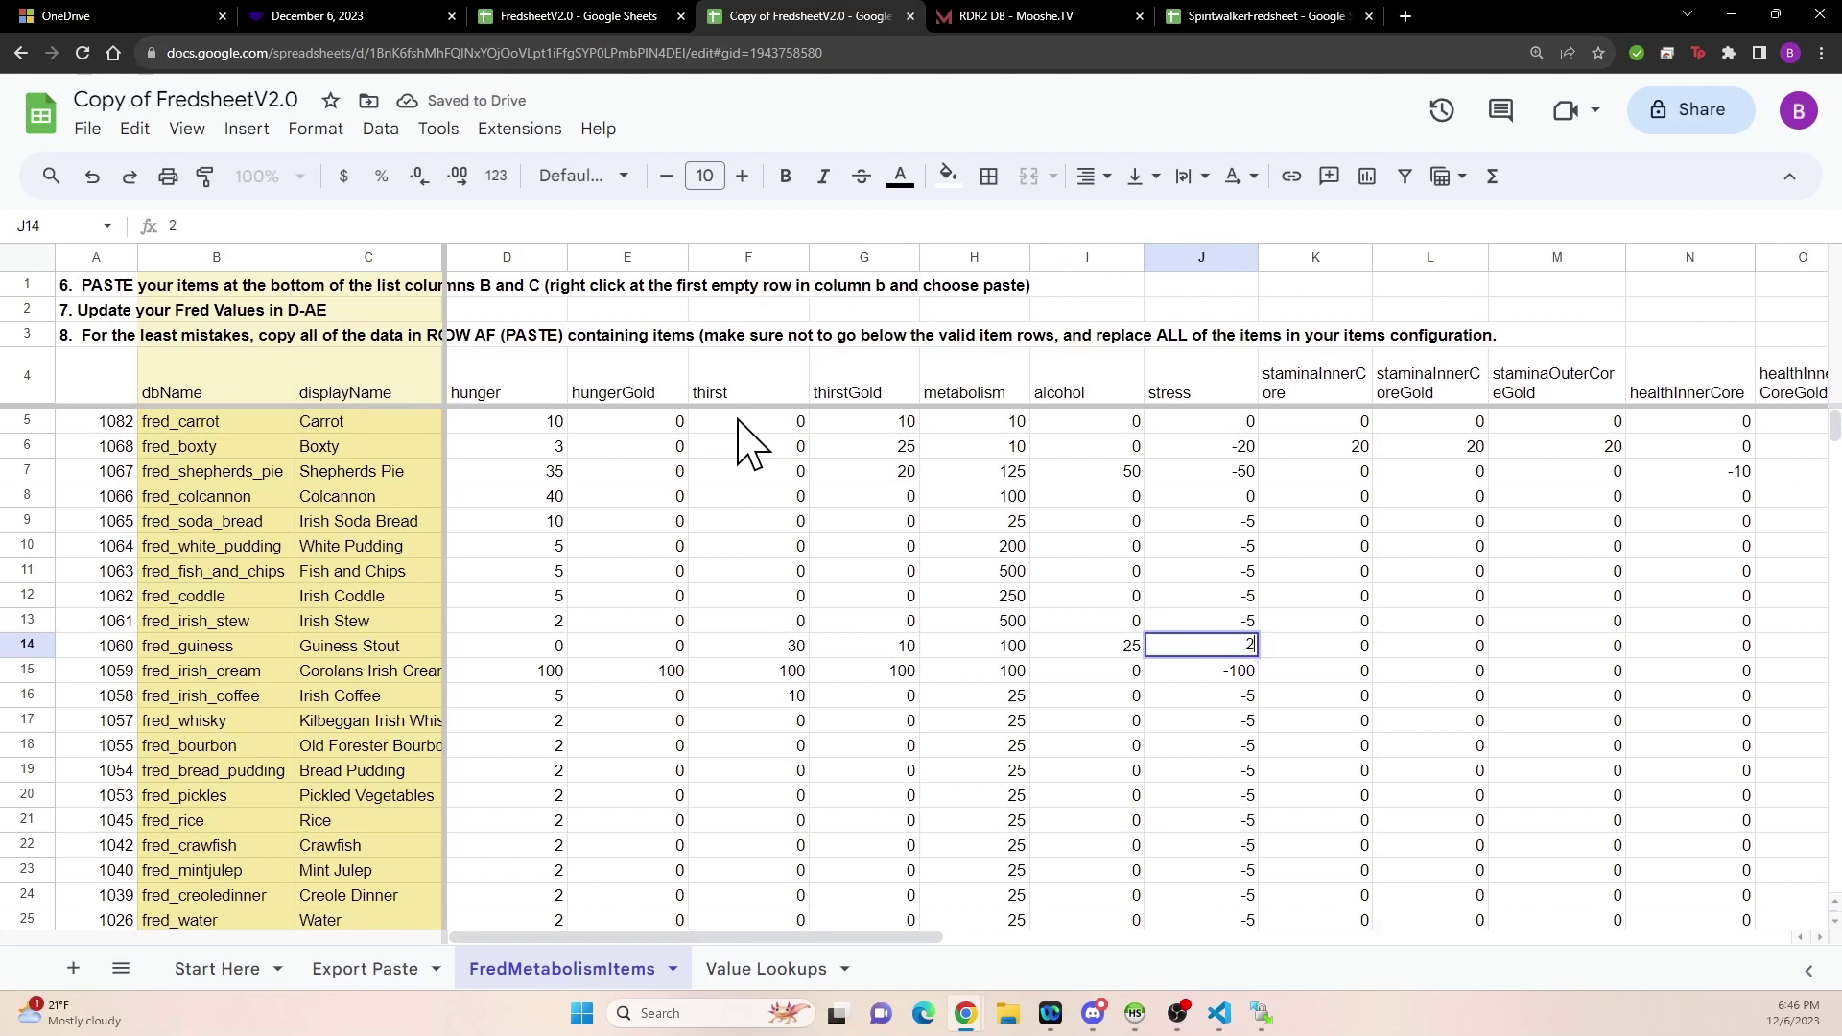
key(Up)
- Set stress to 0 for Boxty and Shepherds Pie
key(Down)
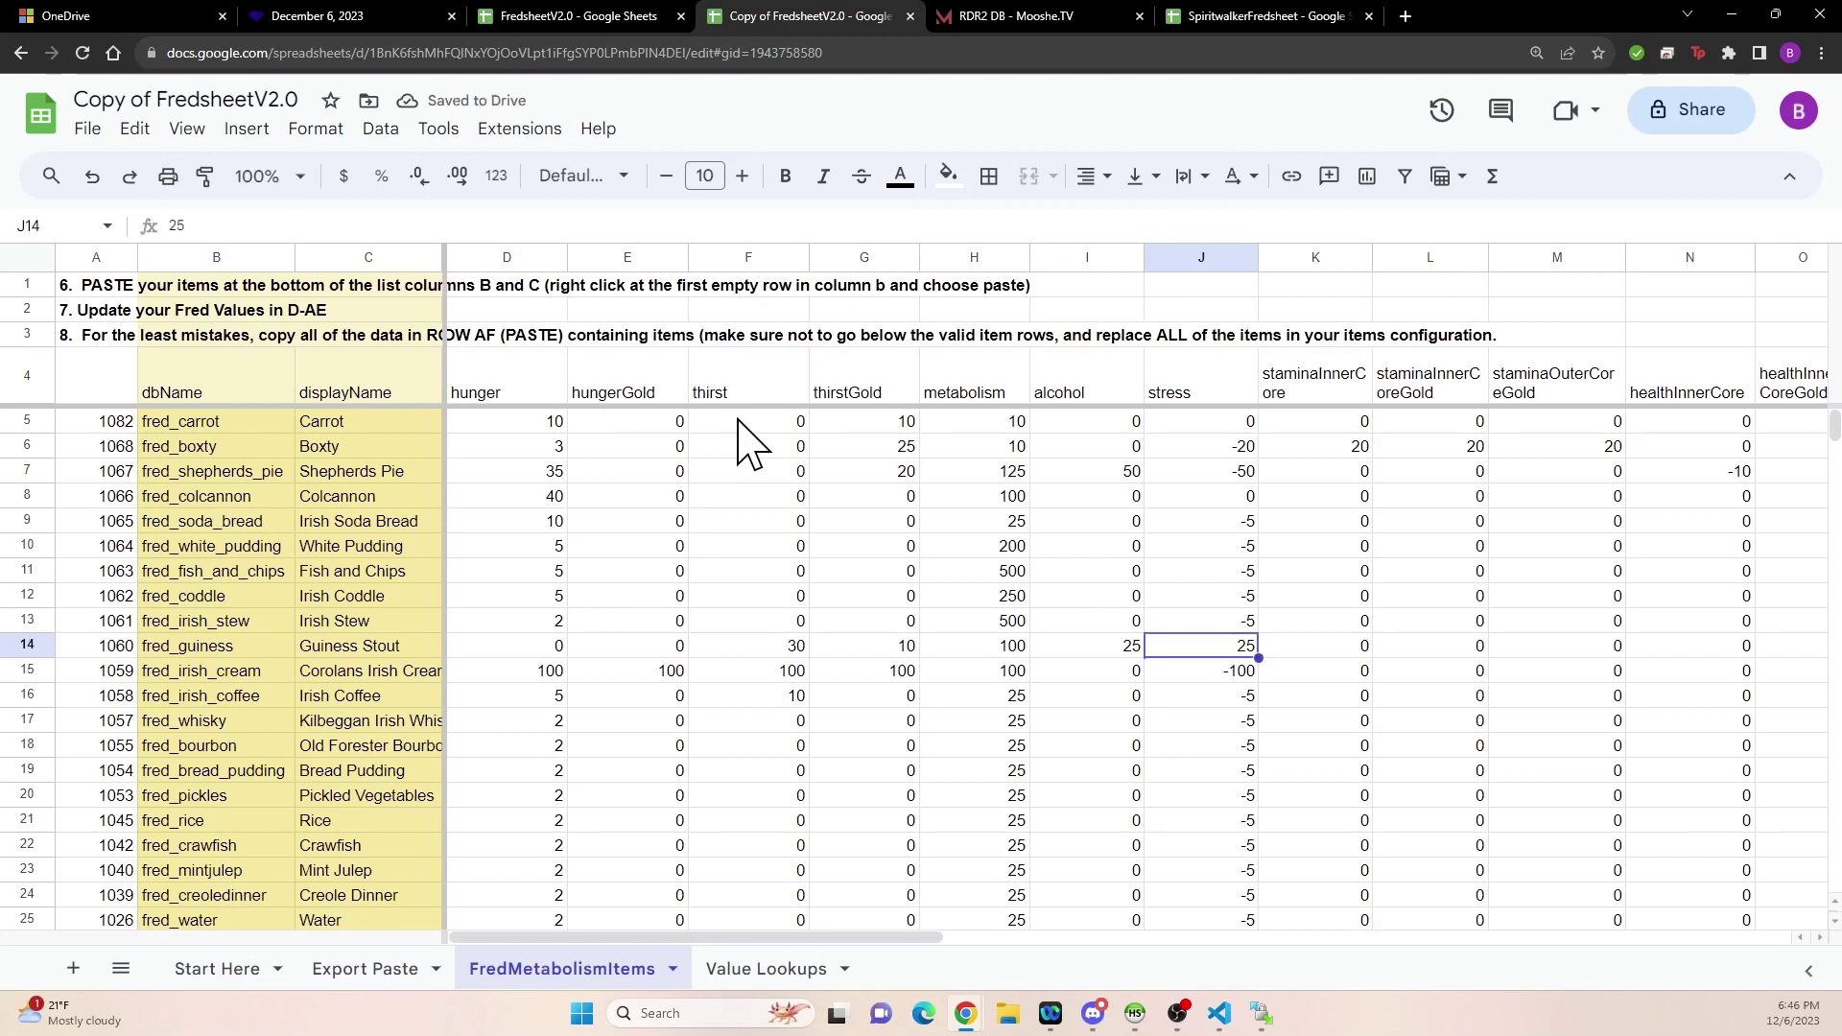
key(Up)
key(Up)
key(Up)
key(Up)
key(Up)
key(Up)
key(Up)
key(Up)
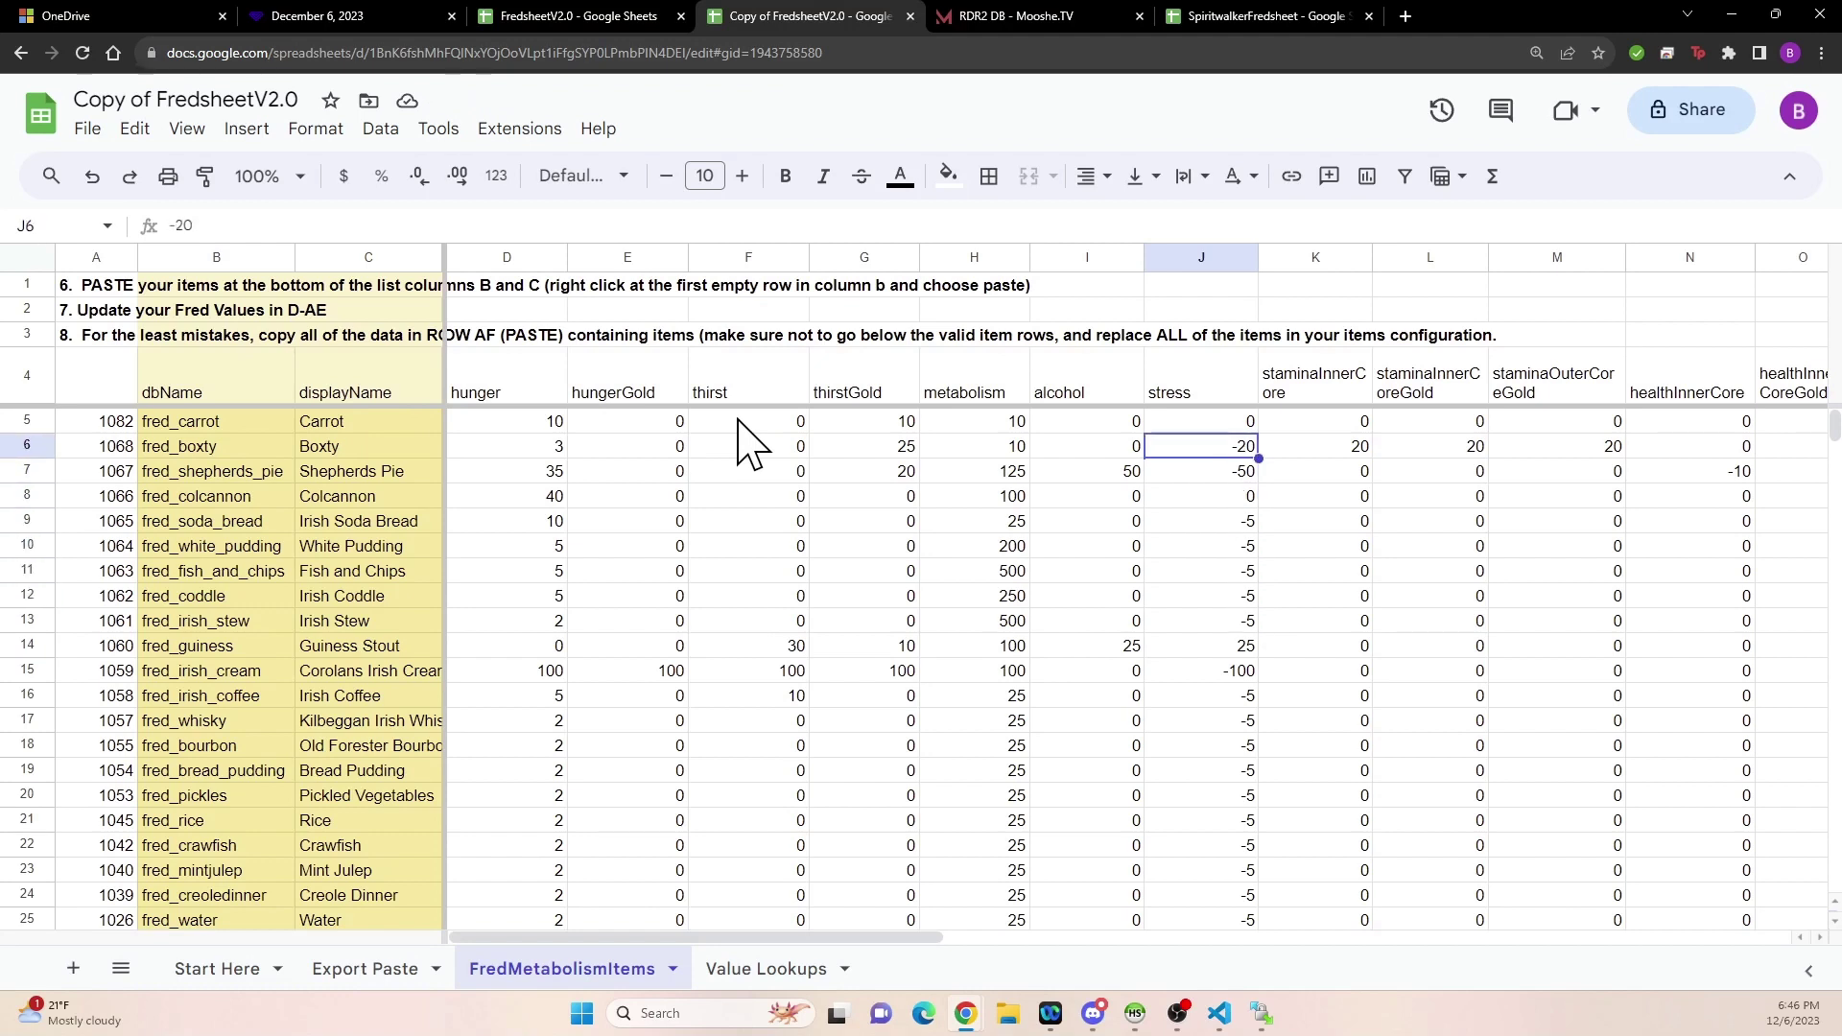
text(0)
key(Return)
text(0)
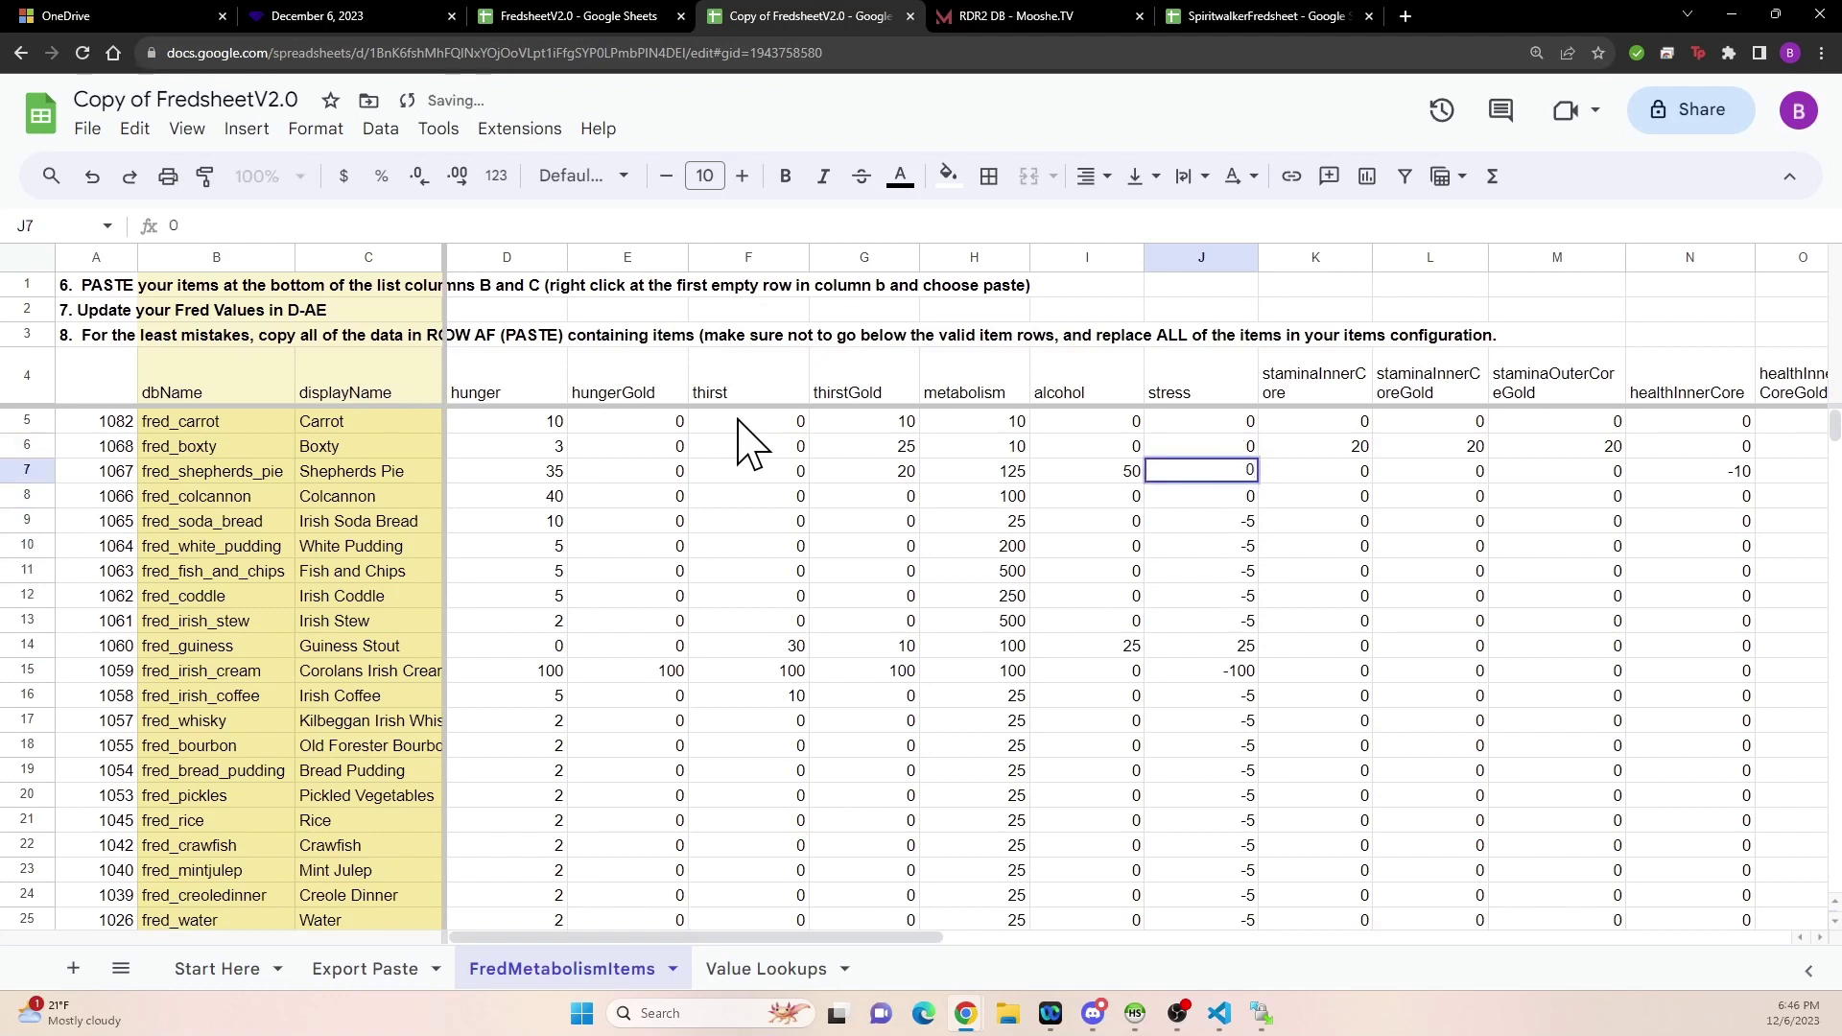
key(Down)
key(Down)
key(Down)
key(Down)
key(Down)
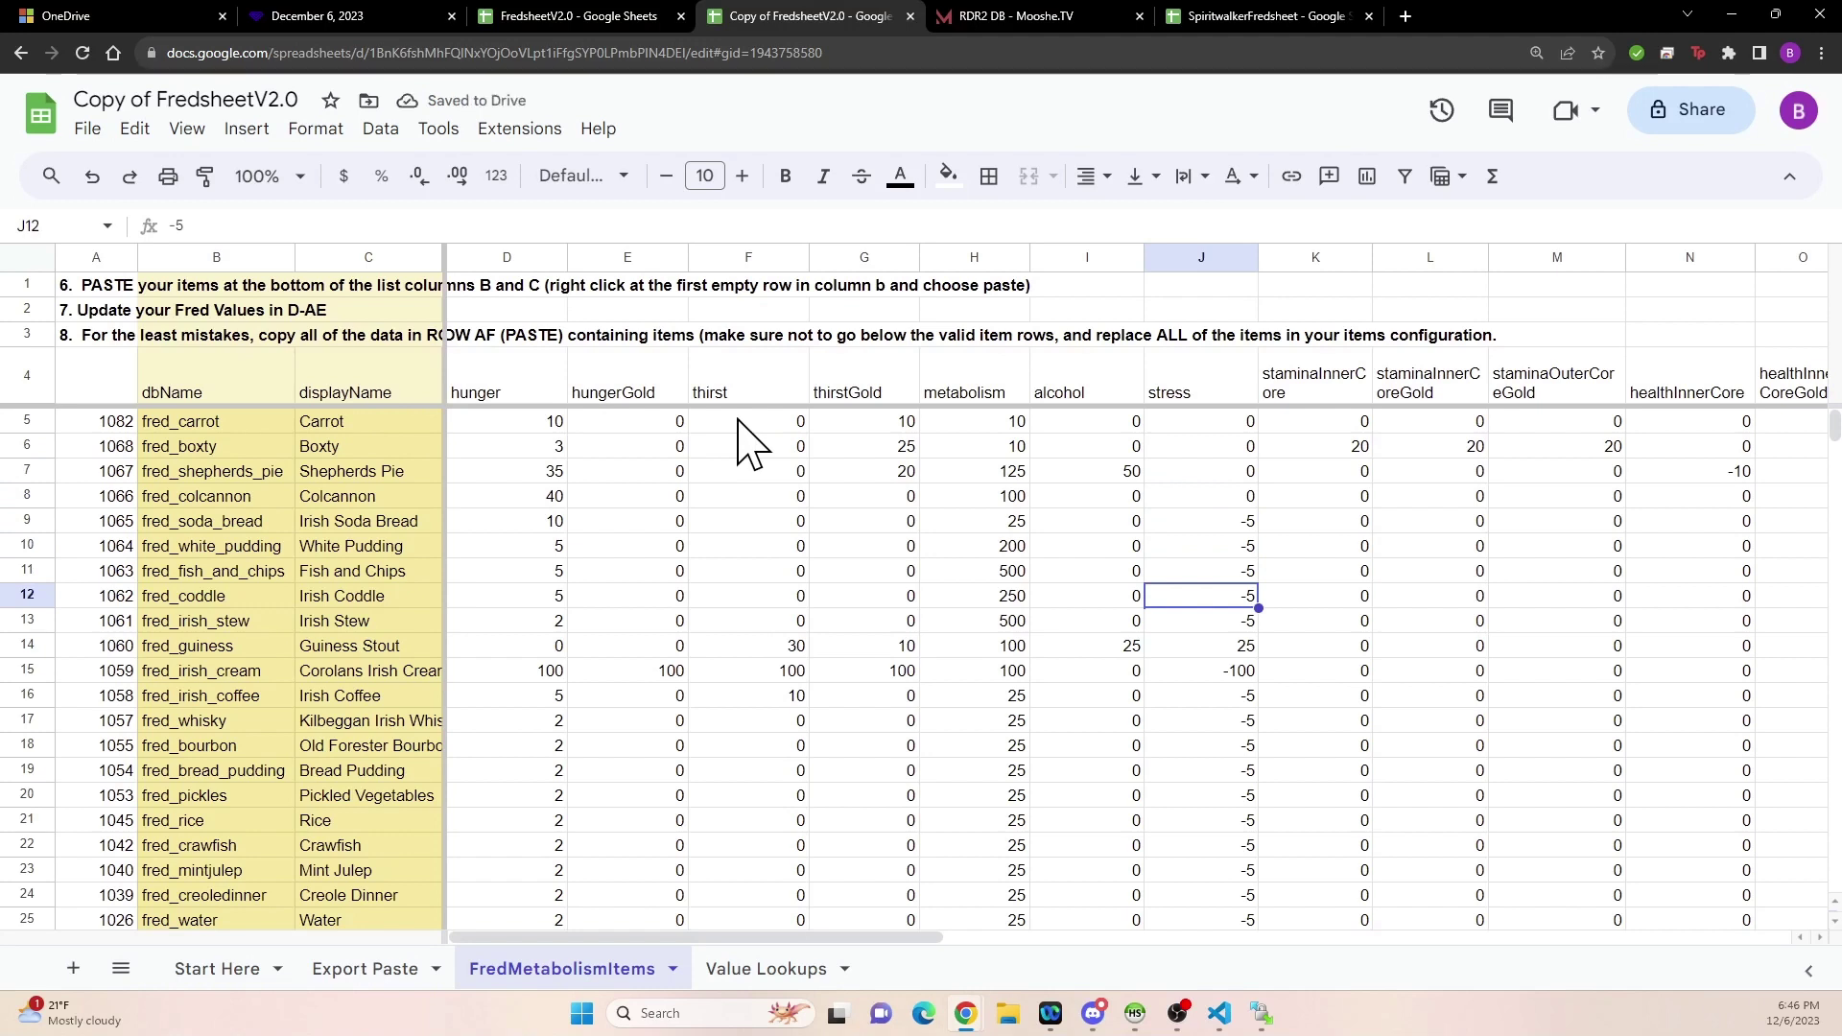
- Change Guiness Stout's stress in J14 from 25 to -25
key(Down)
key(Down)
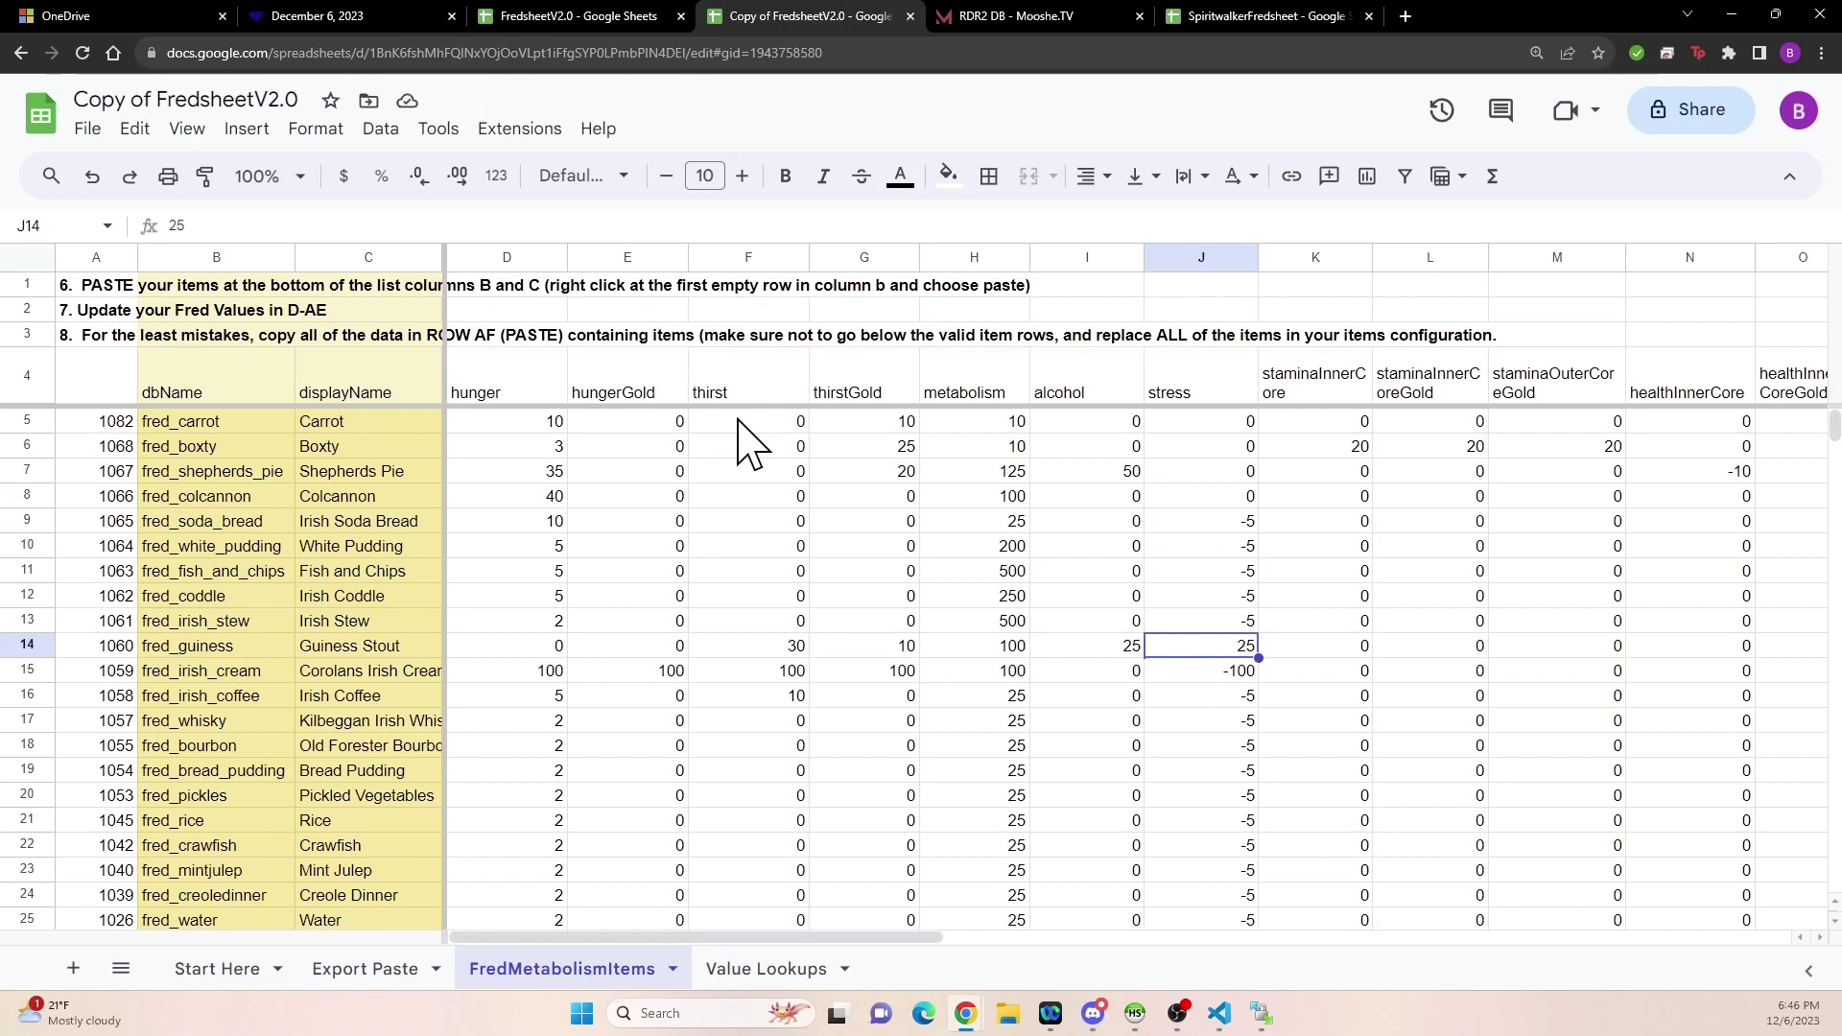
text(-)
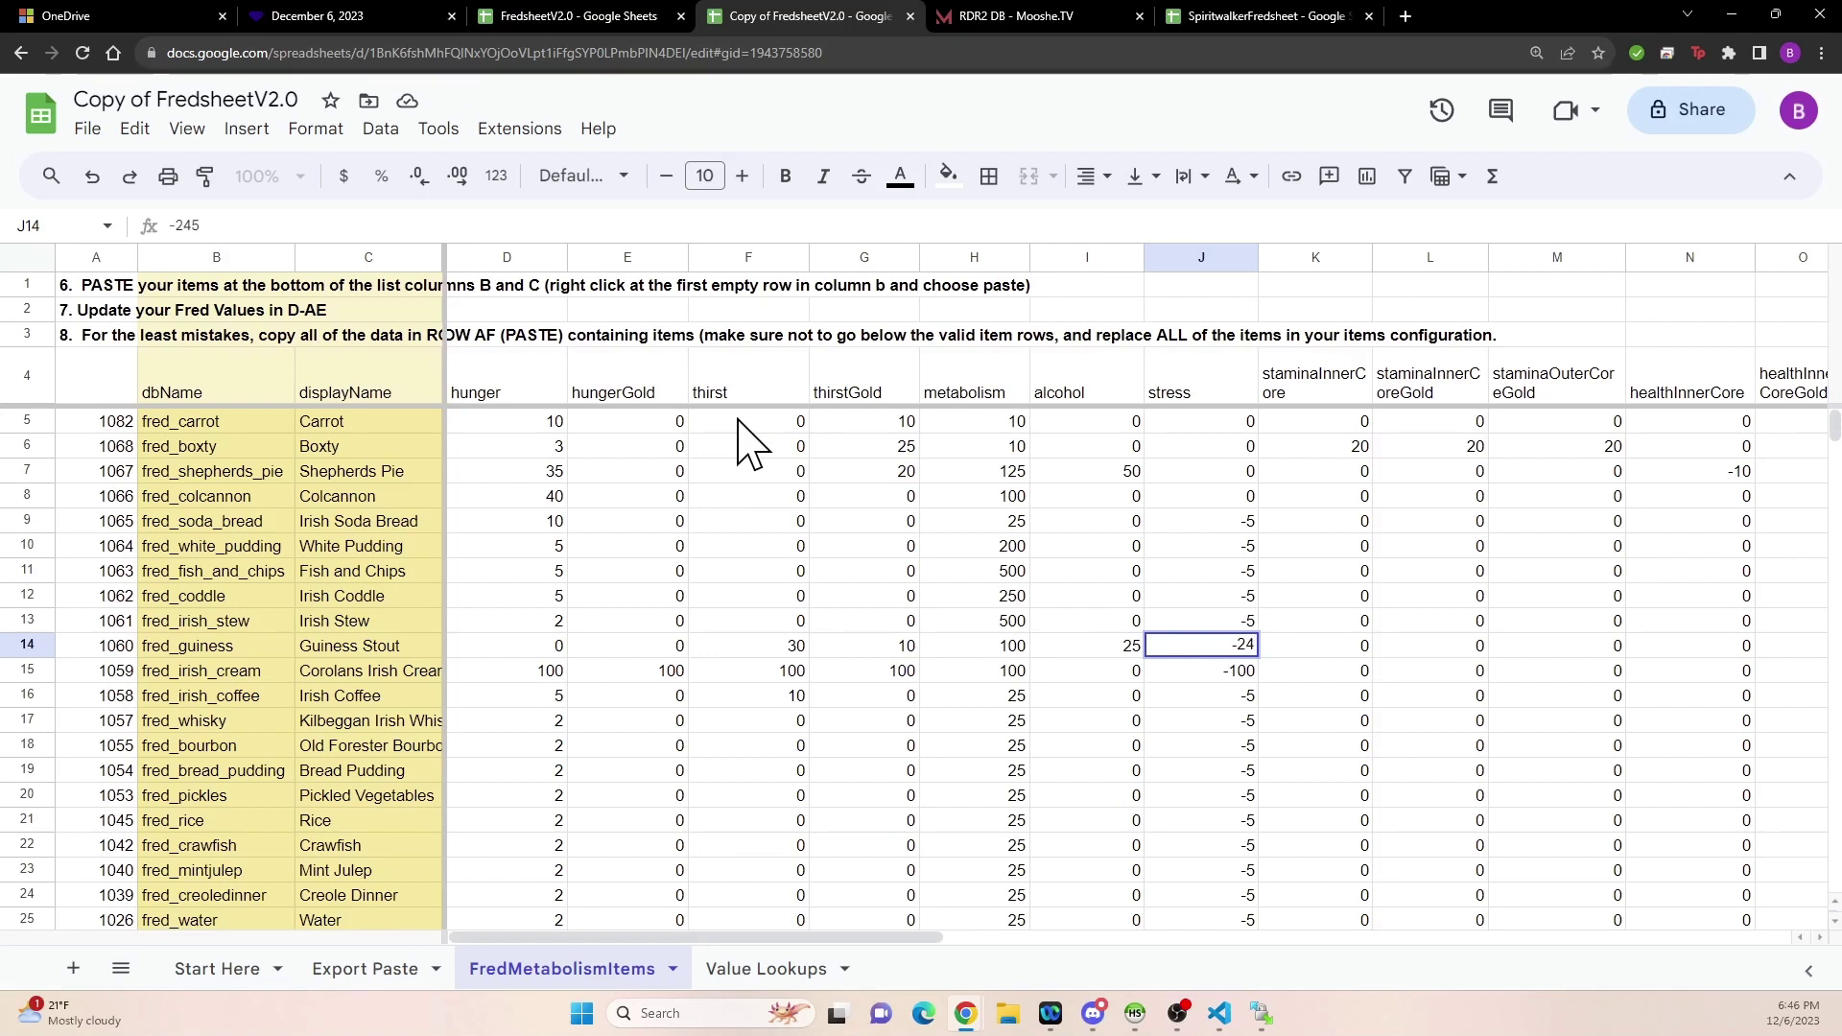
key(Right)
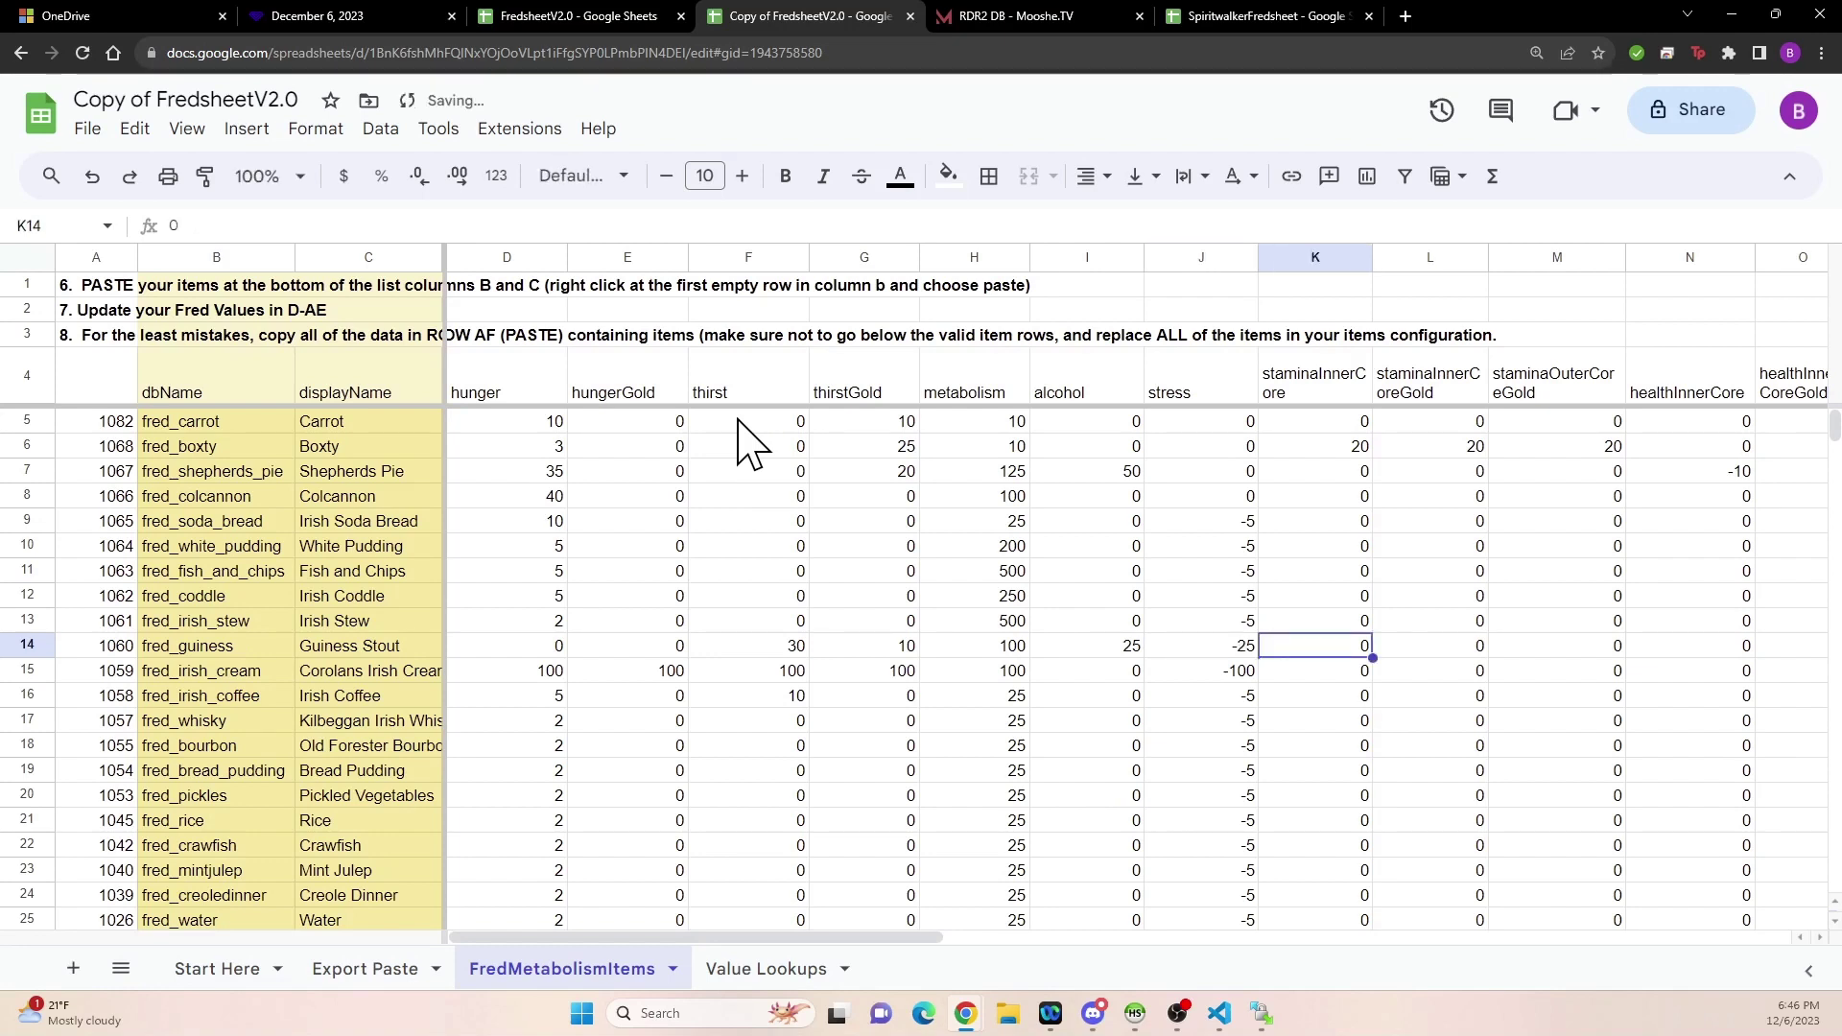
key(Left)
key(Left)
key(Right)
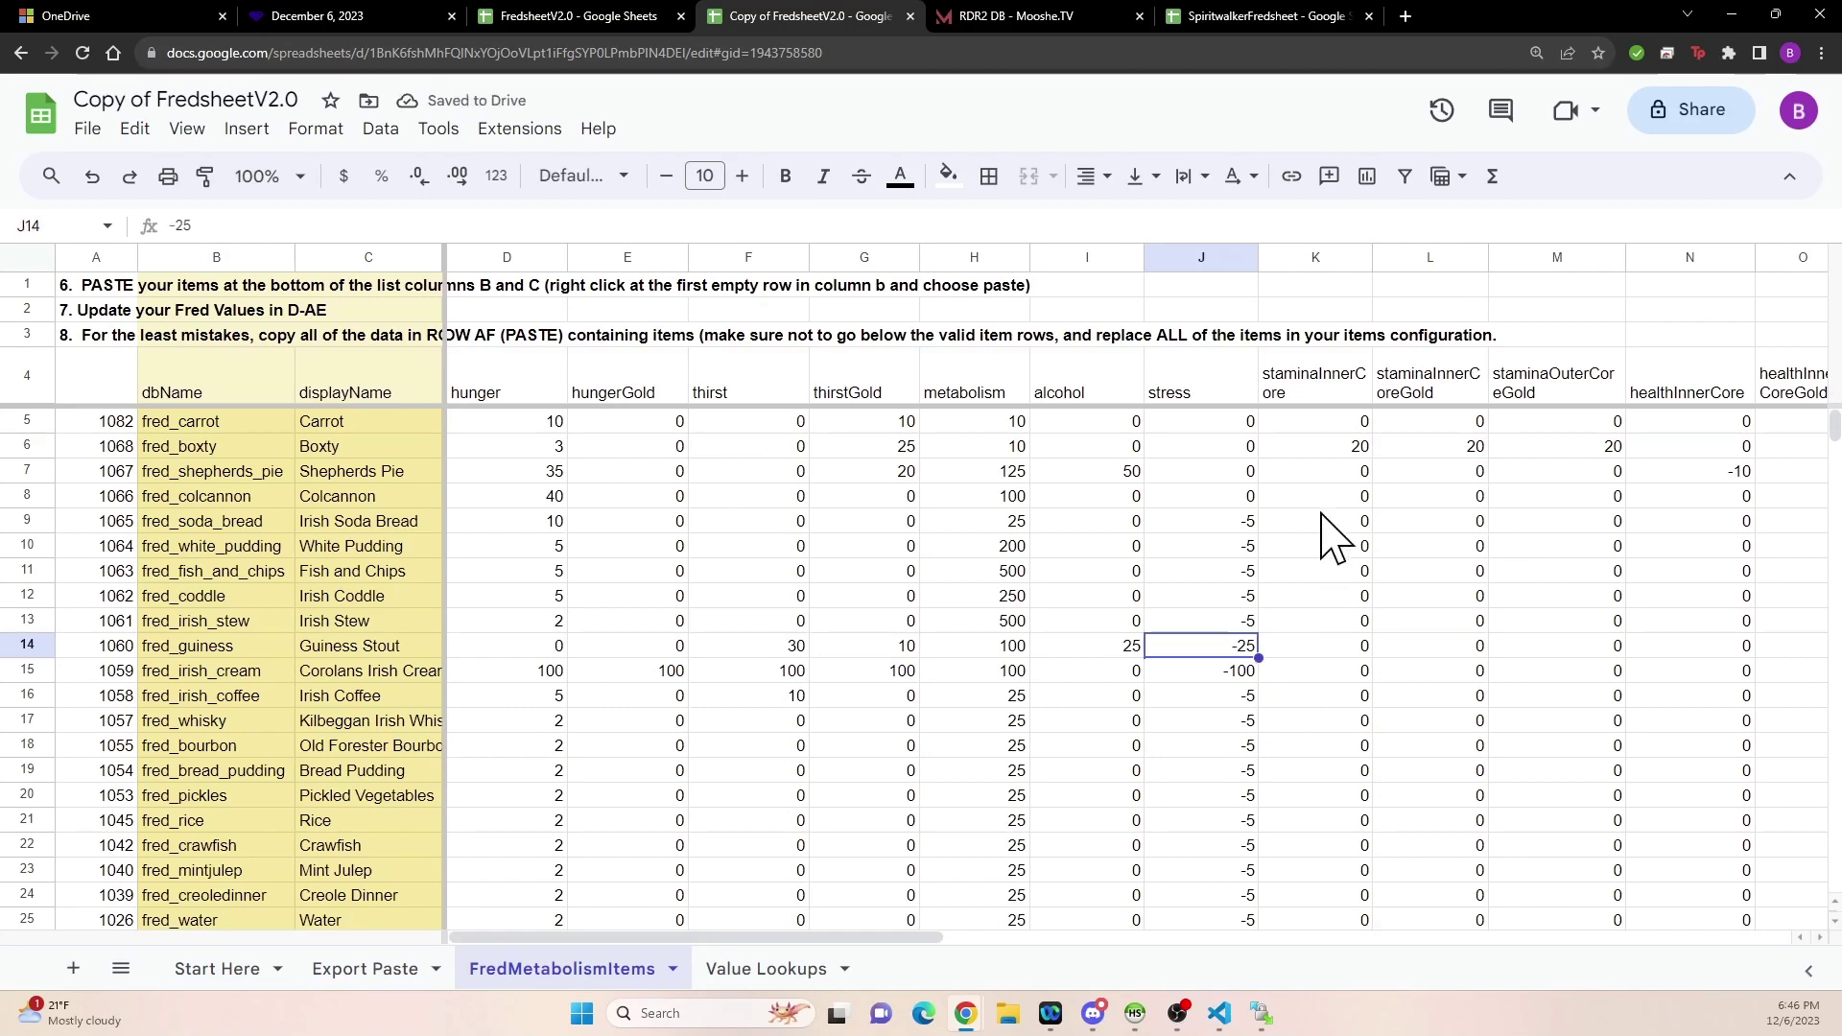
drag(883, 940, 1104, 979)
click(810, 651)
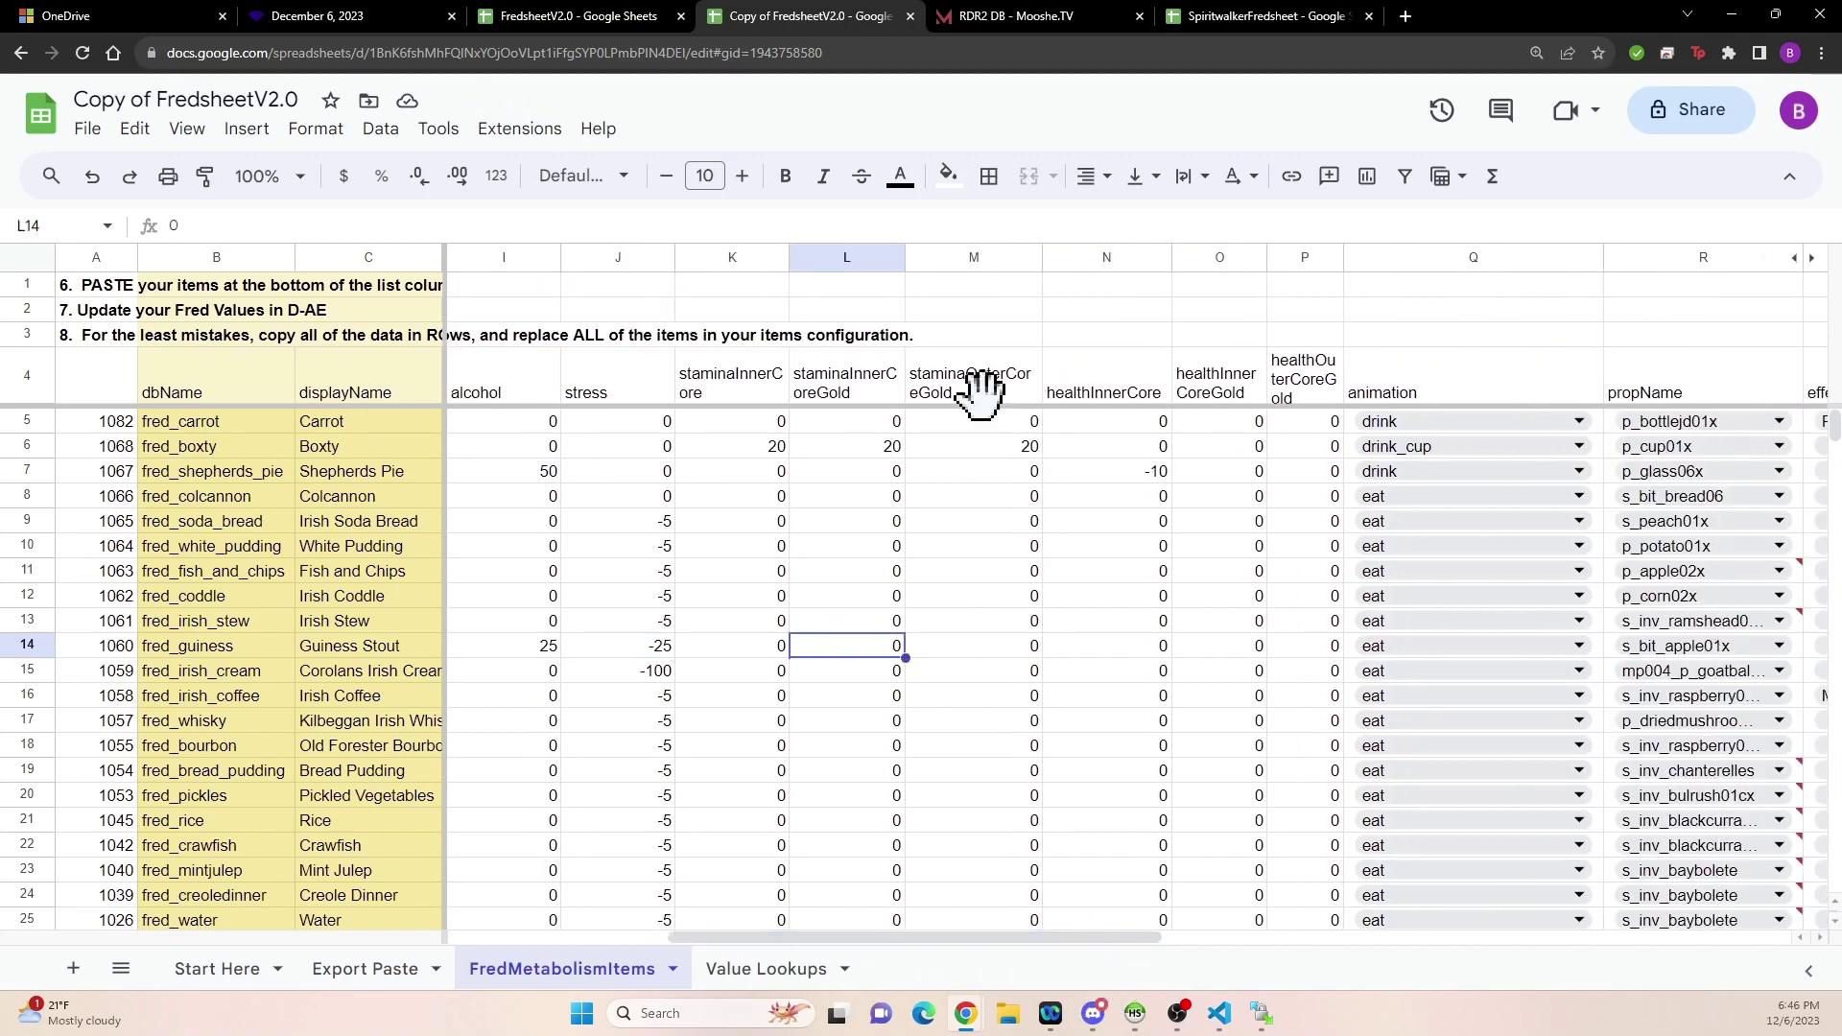
click(721, 650)
click(888, 650)
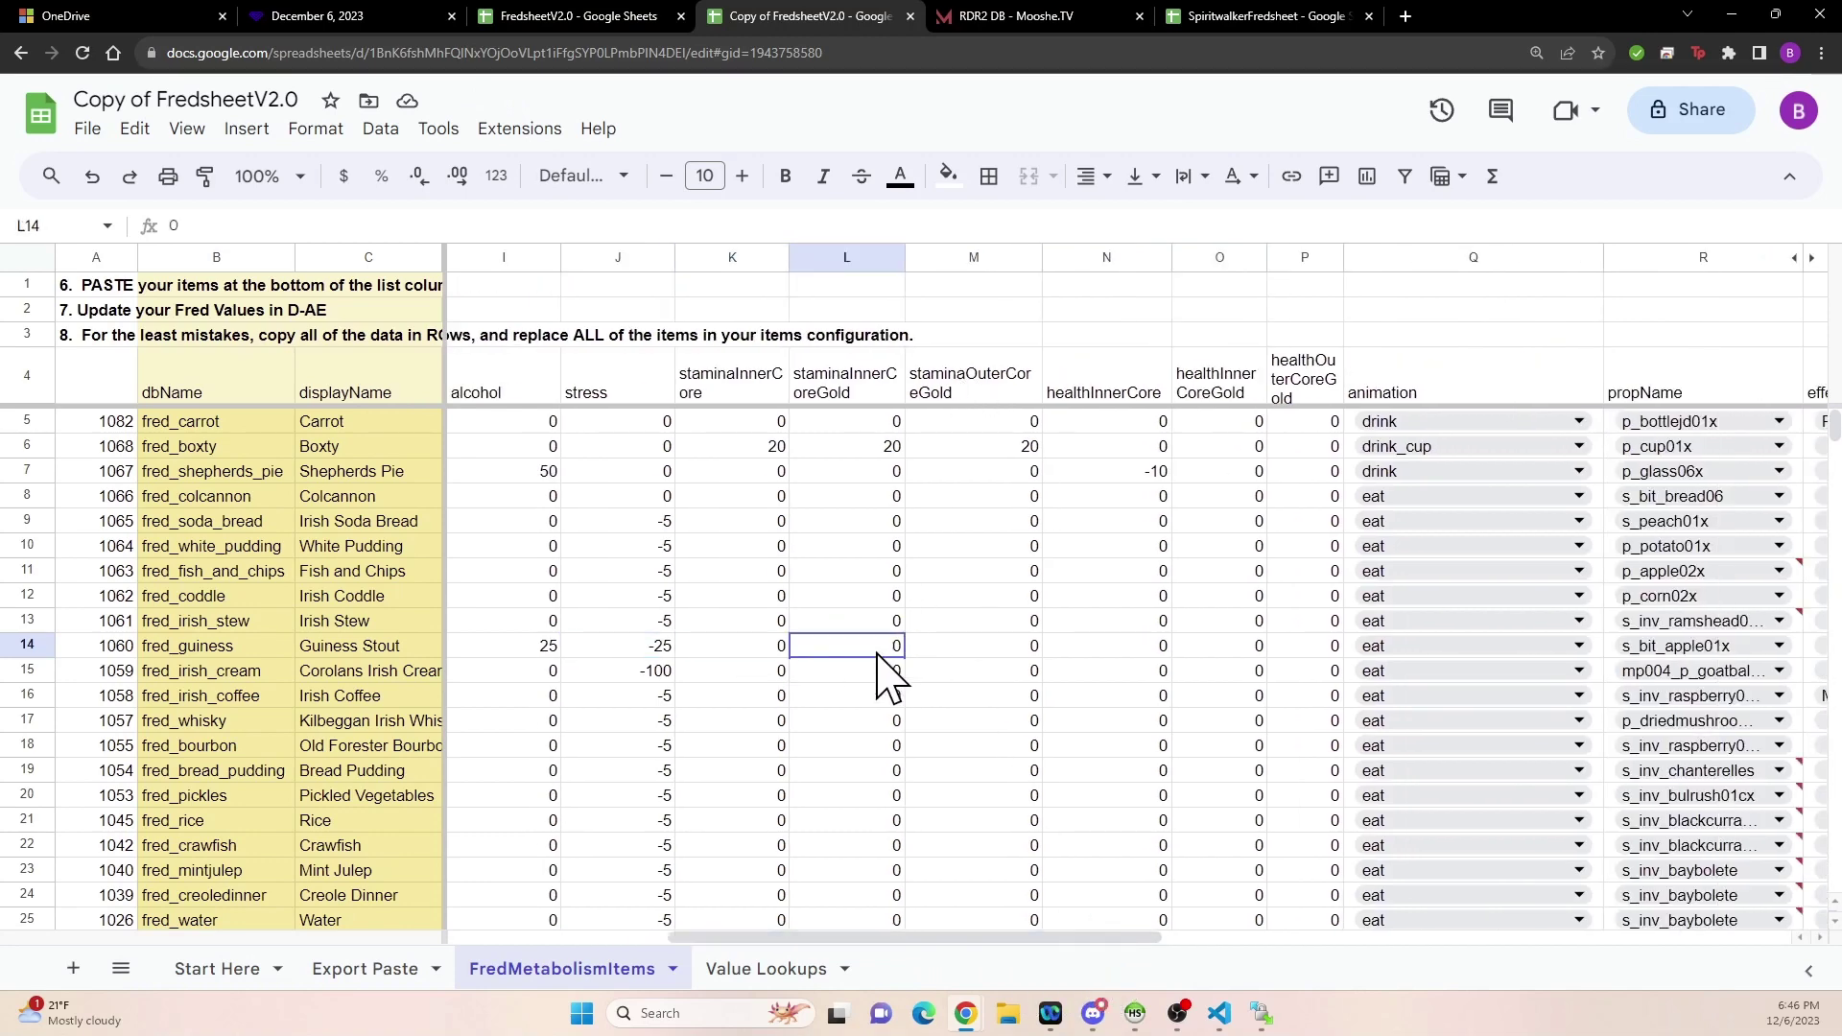
click(1008, 651)
click(1128, 653)
click(1238, 652)
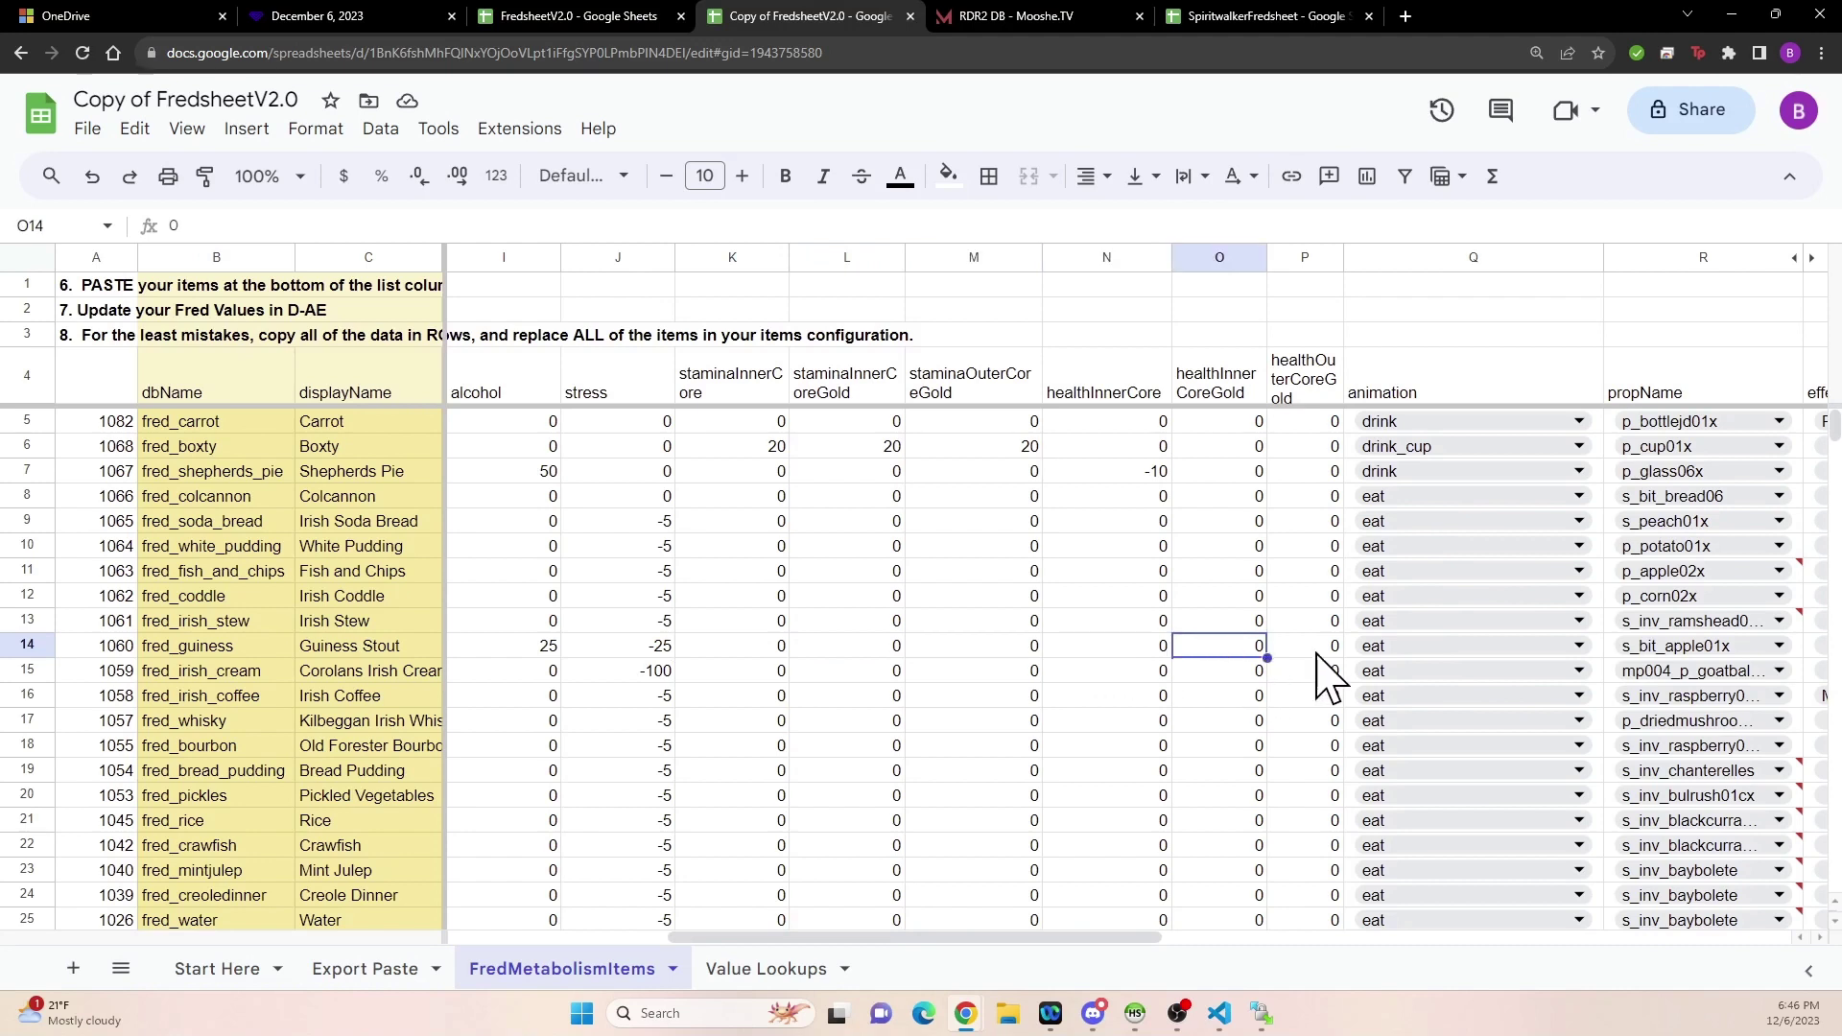
double_click(1318, 651)
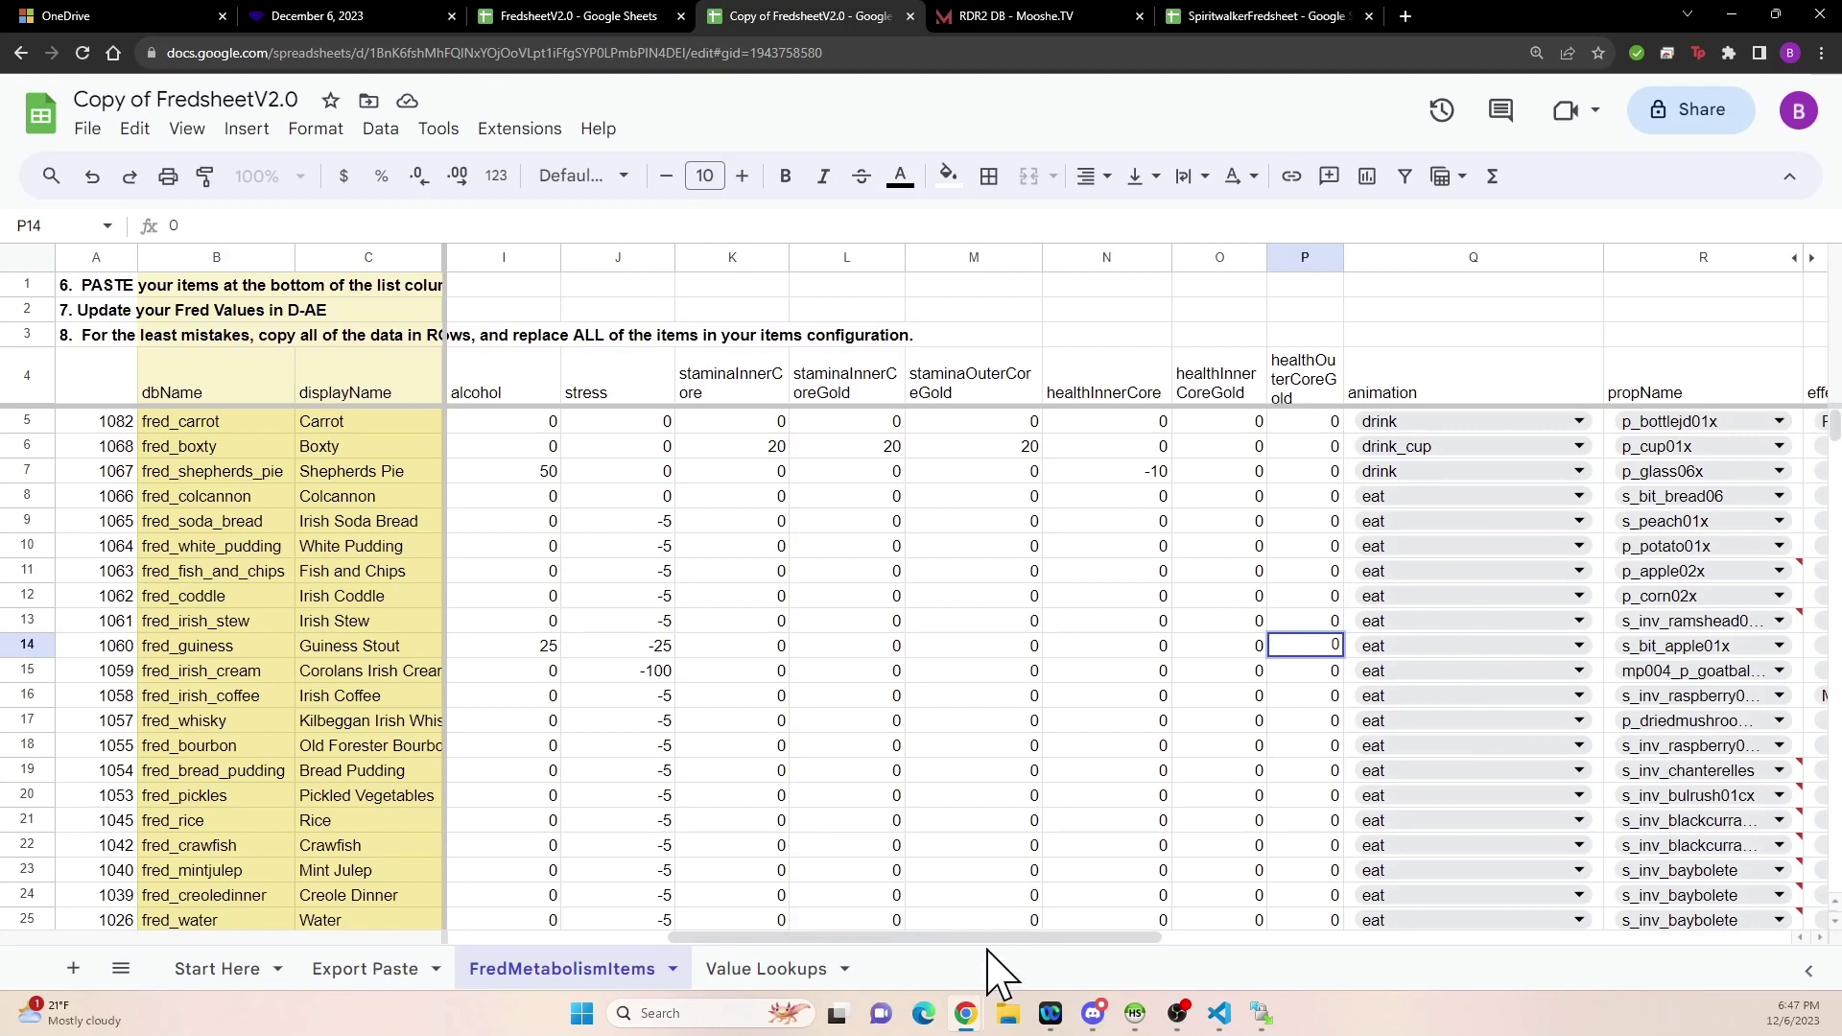
scroll(997, 950, right, 5)
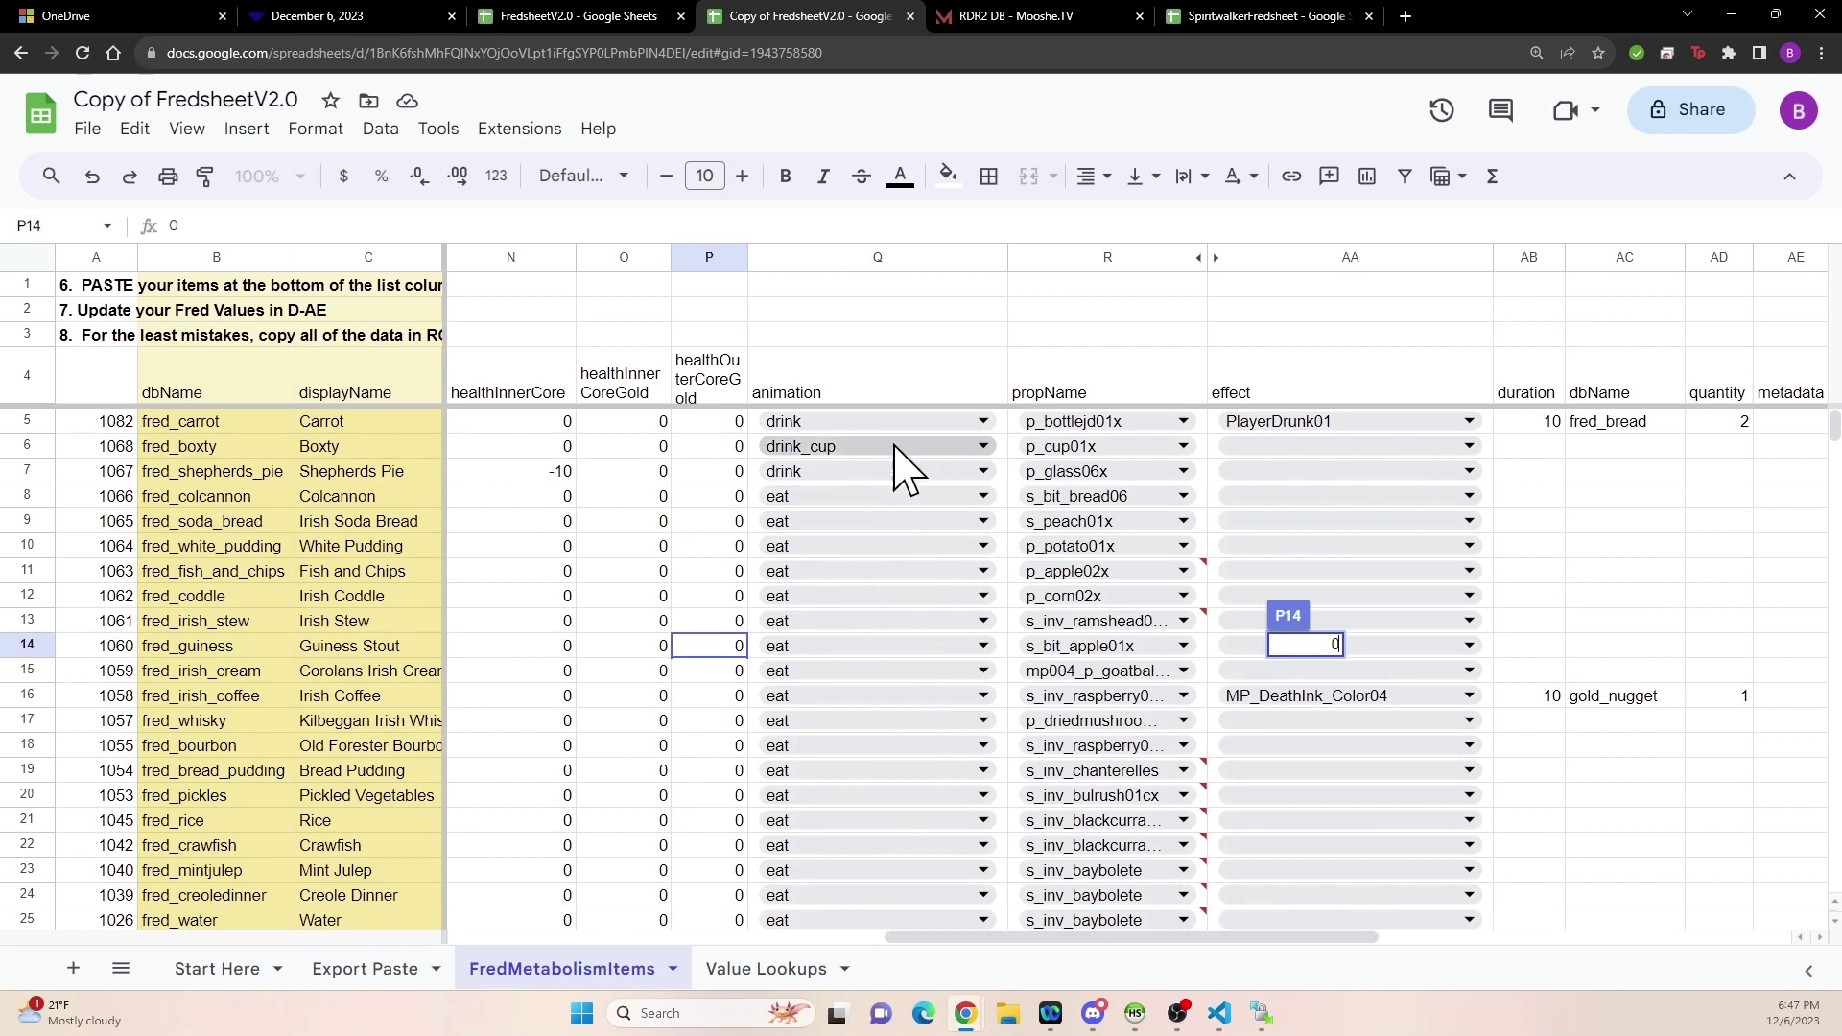
- Set Carrot's animation to eat and its prop name to p_carrot01x
click(986, 429)
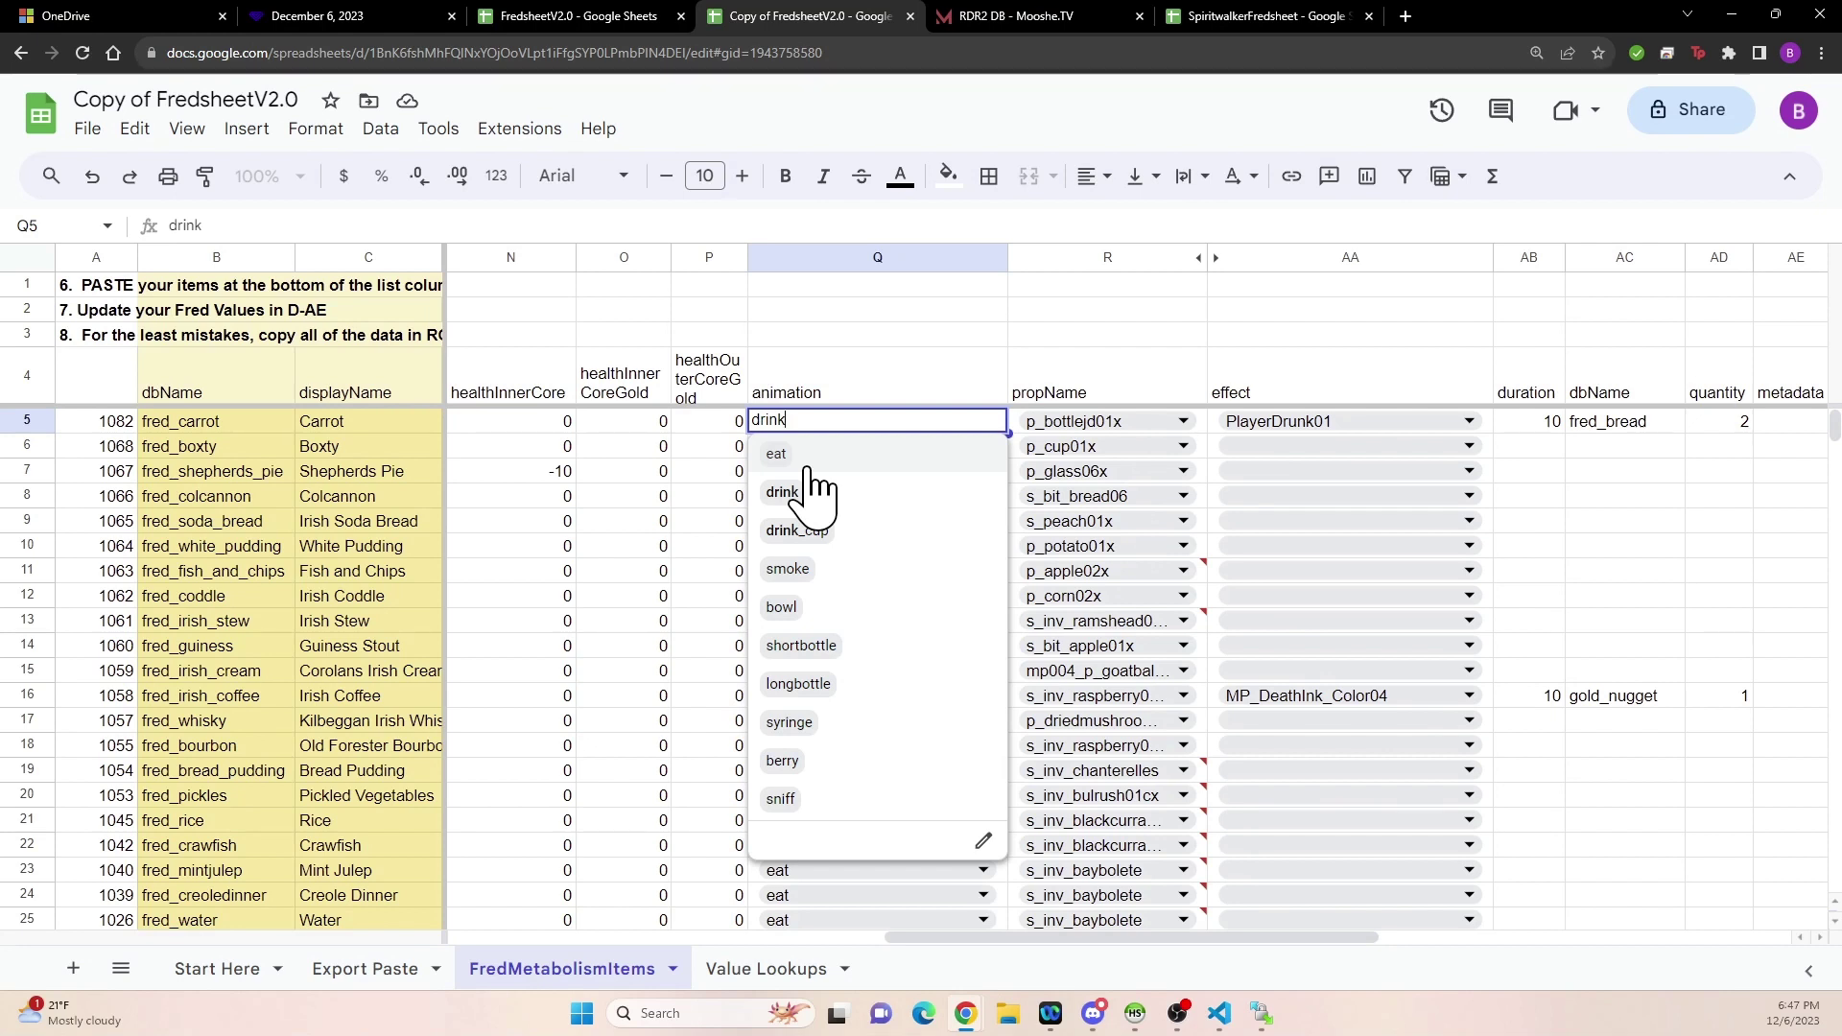
key(Return)
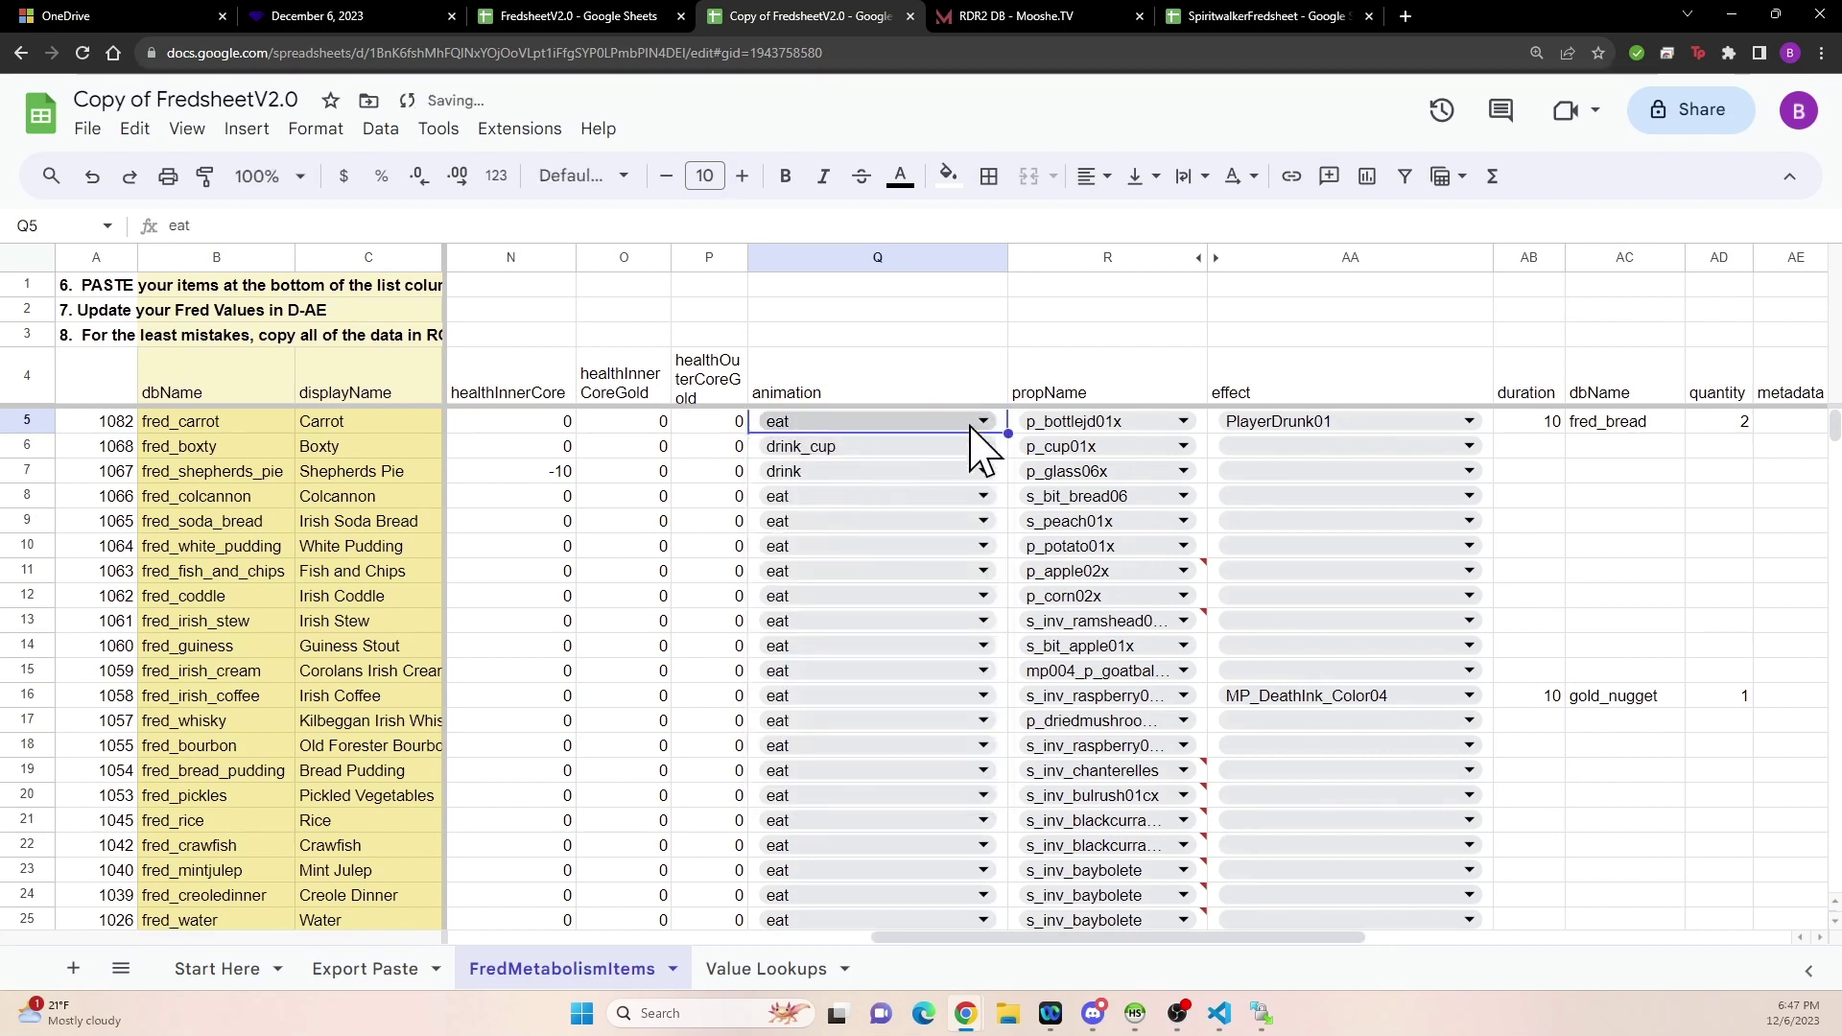
click(1186, 422)
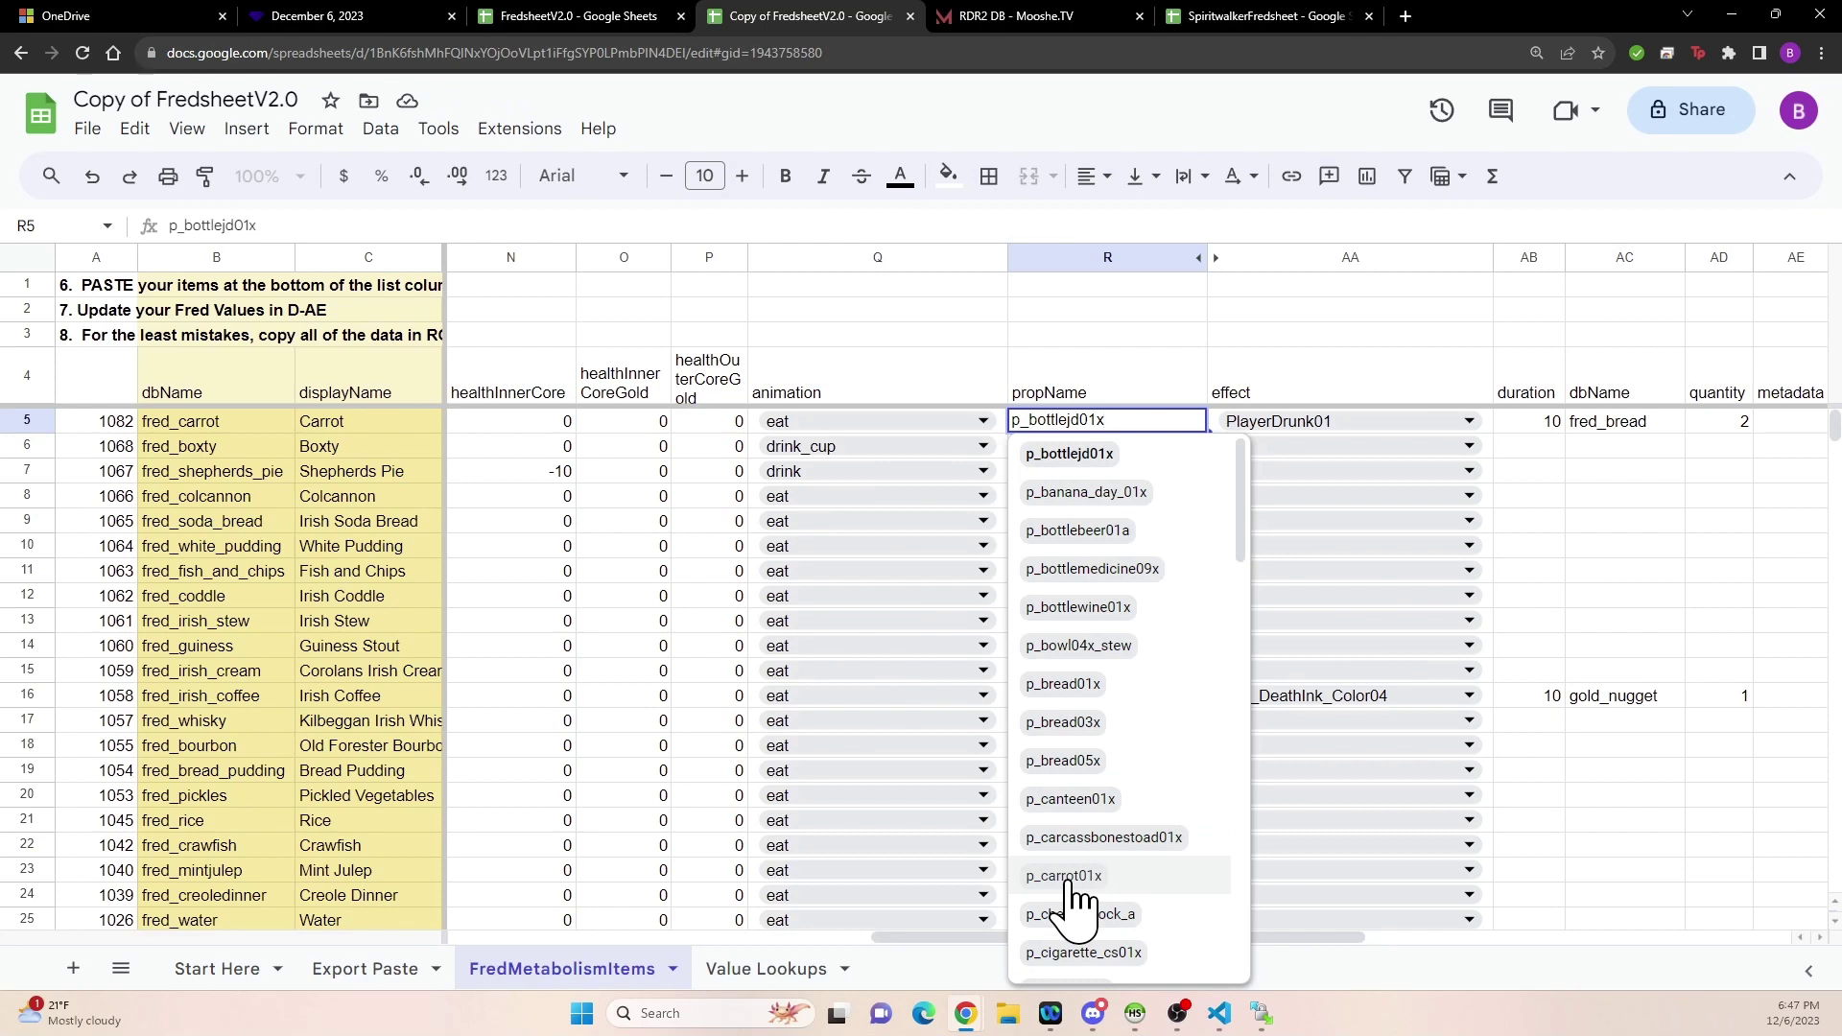
click(1073, 880)
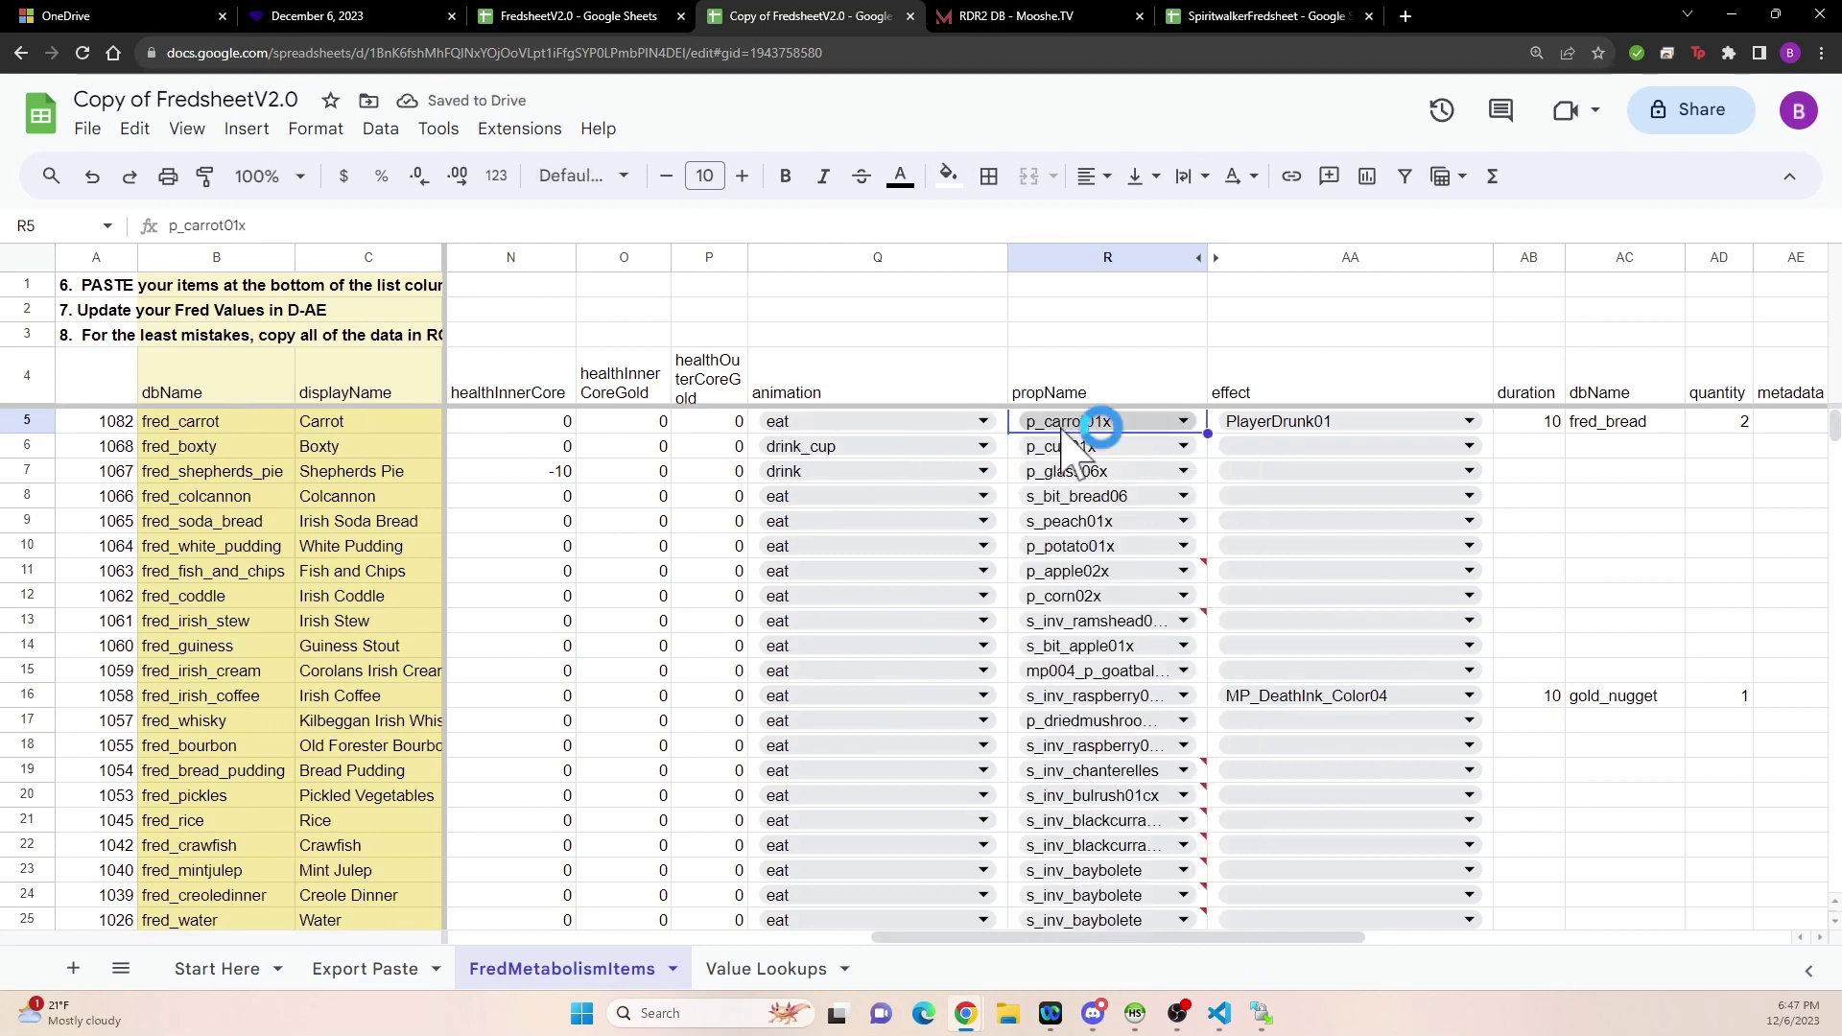
click(1238, 420)
- Blank out Carrot's PlayerDrunk01 effect, 10 duration, fred_bread dbName and quantity 2
key(Return)
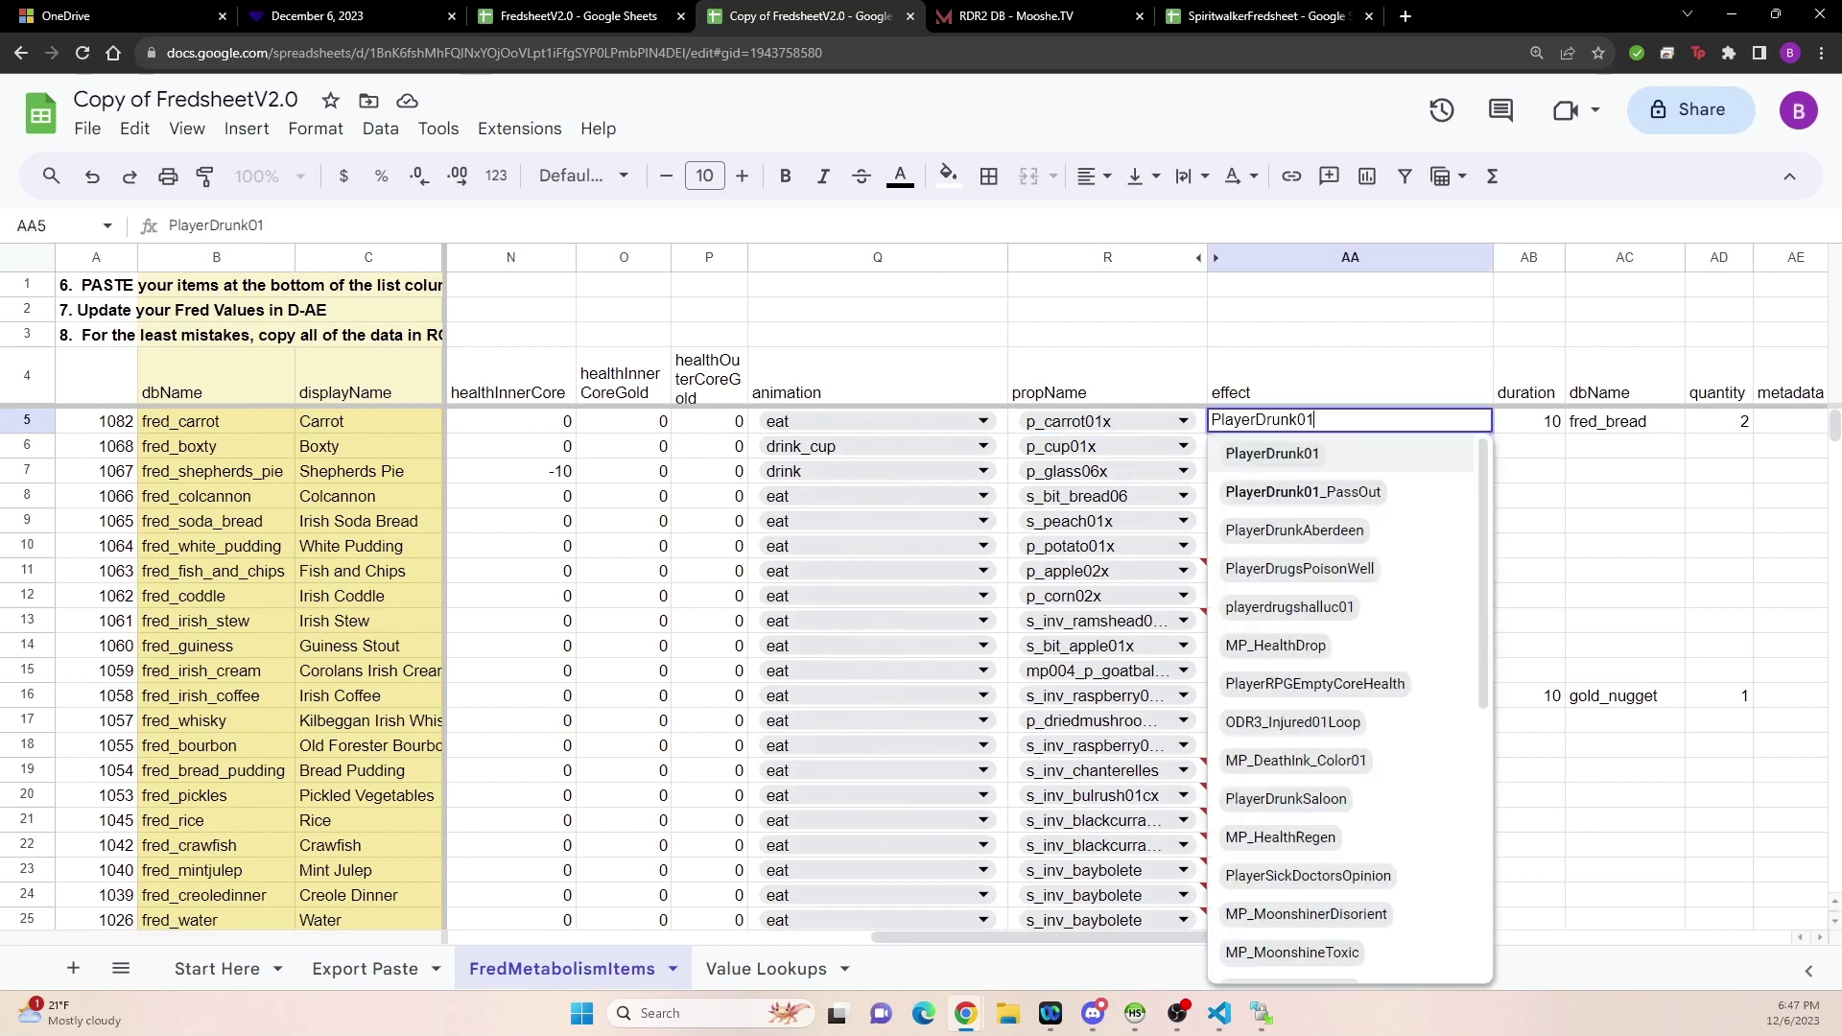
double_click(1257, 420)
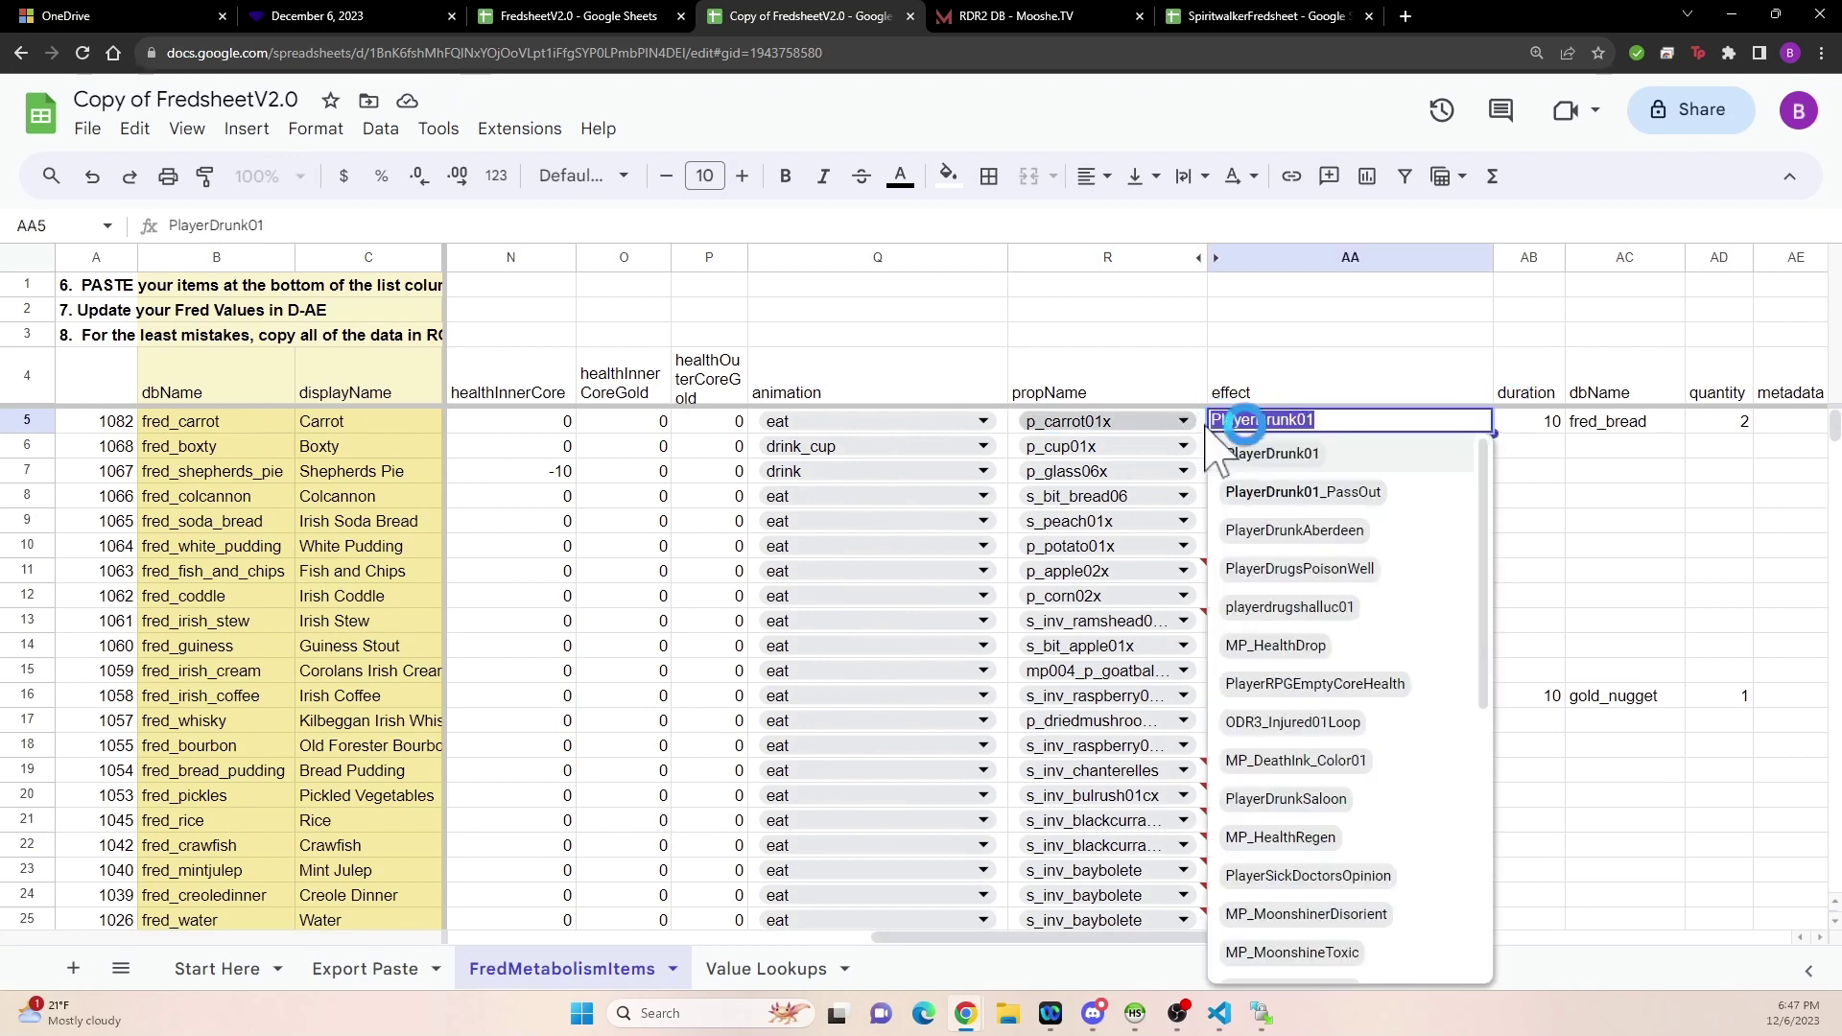
key(BackSpace)
key(Return)
click(1535, 428)
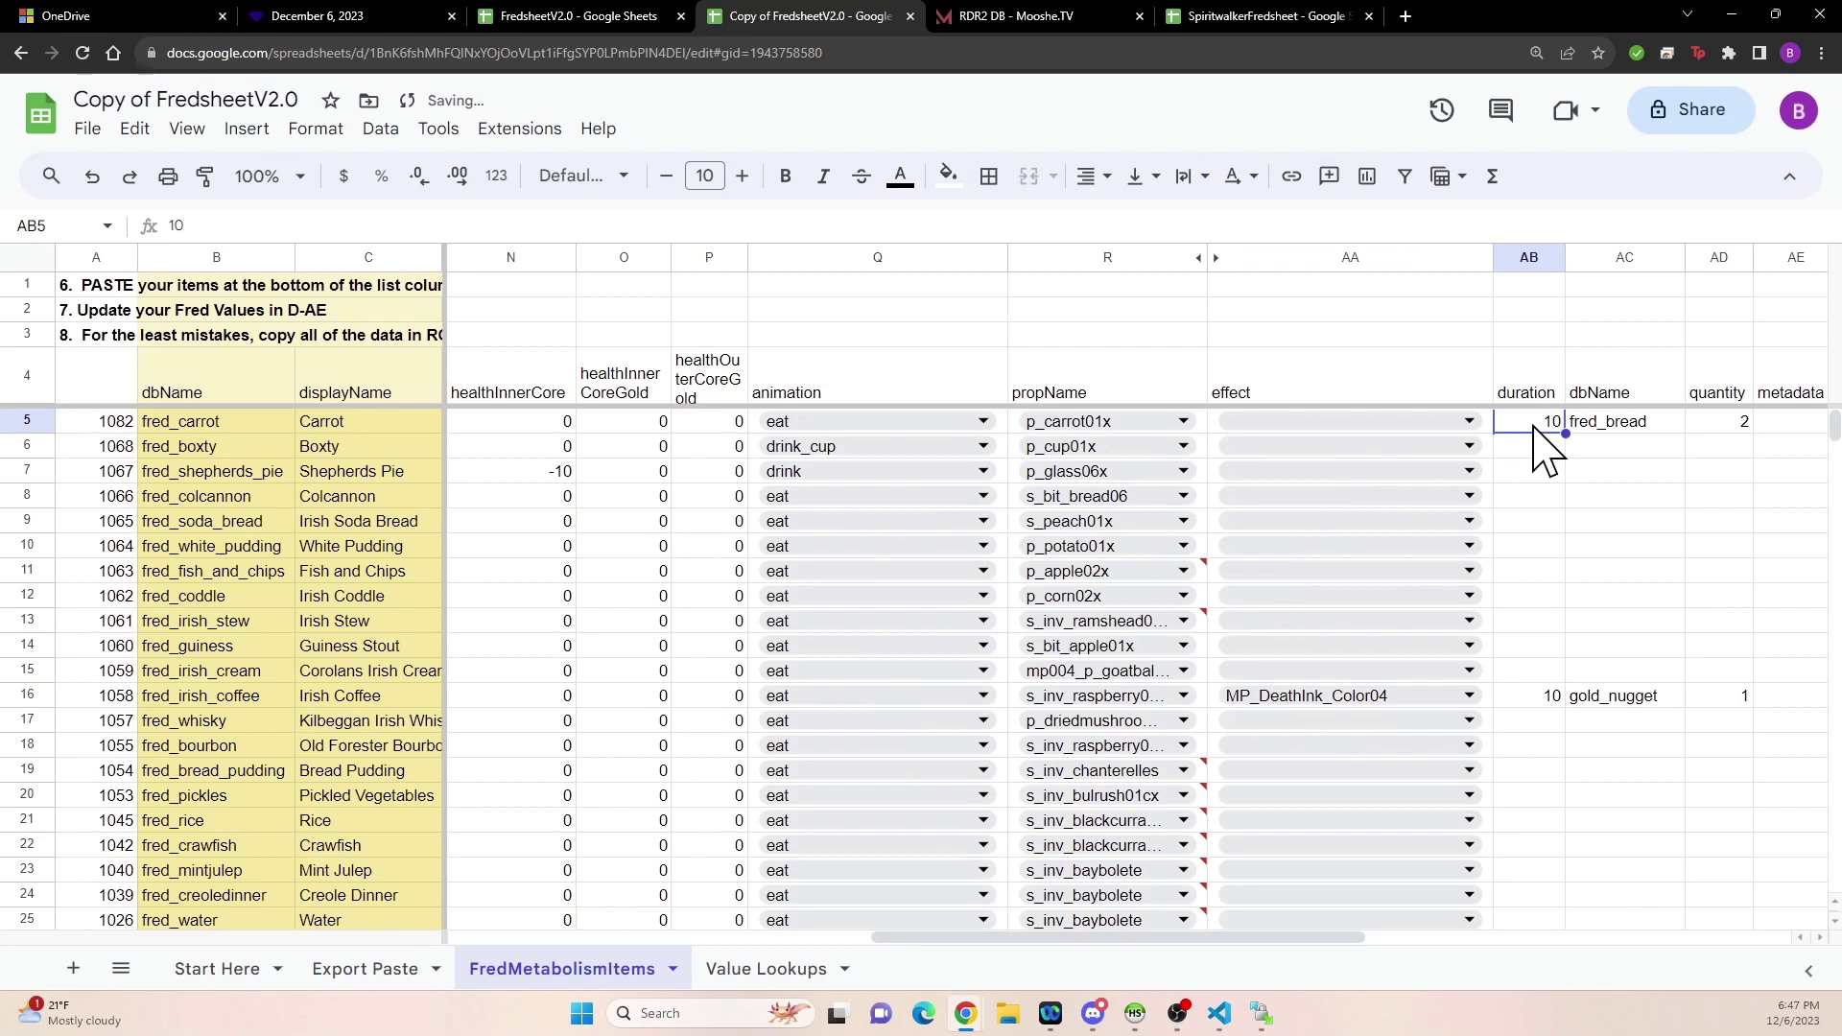
click(1591, 428)
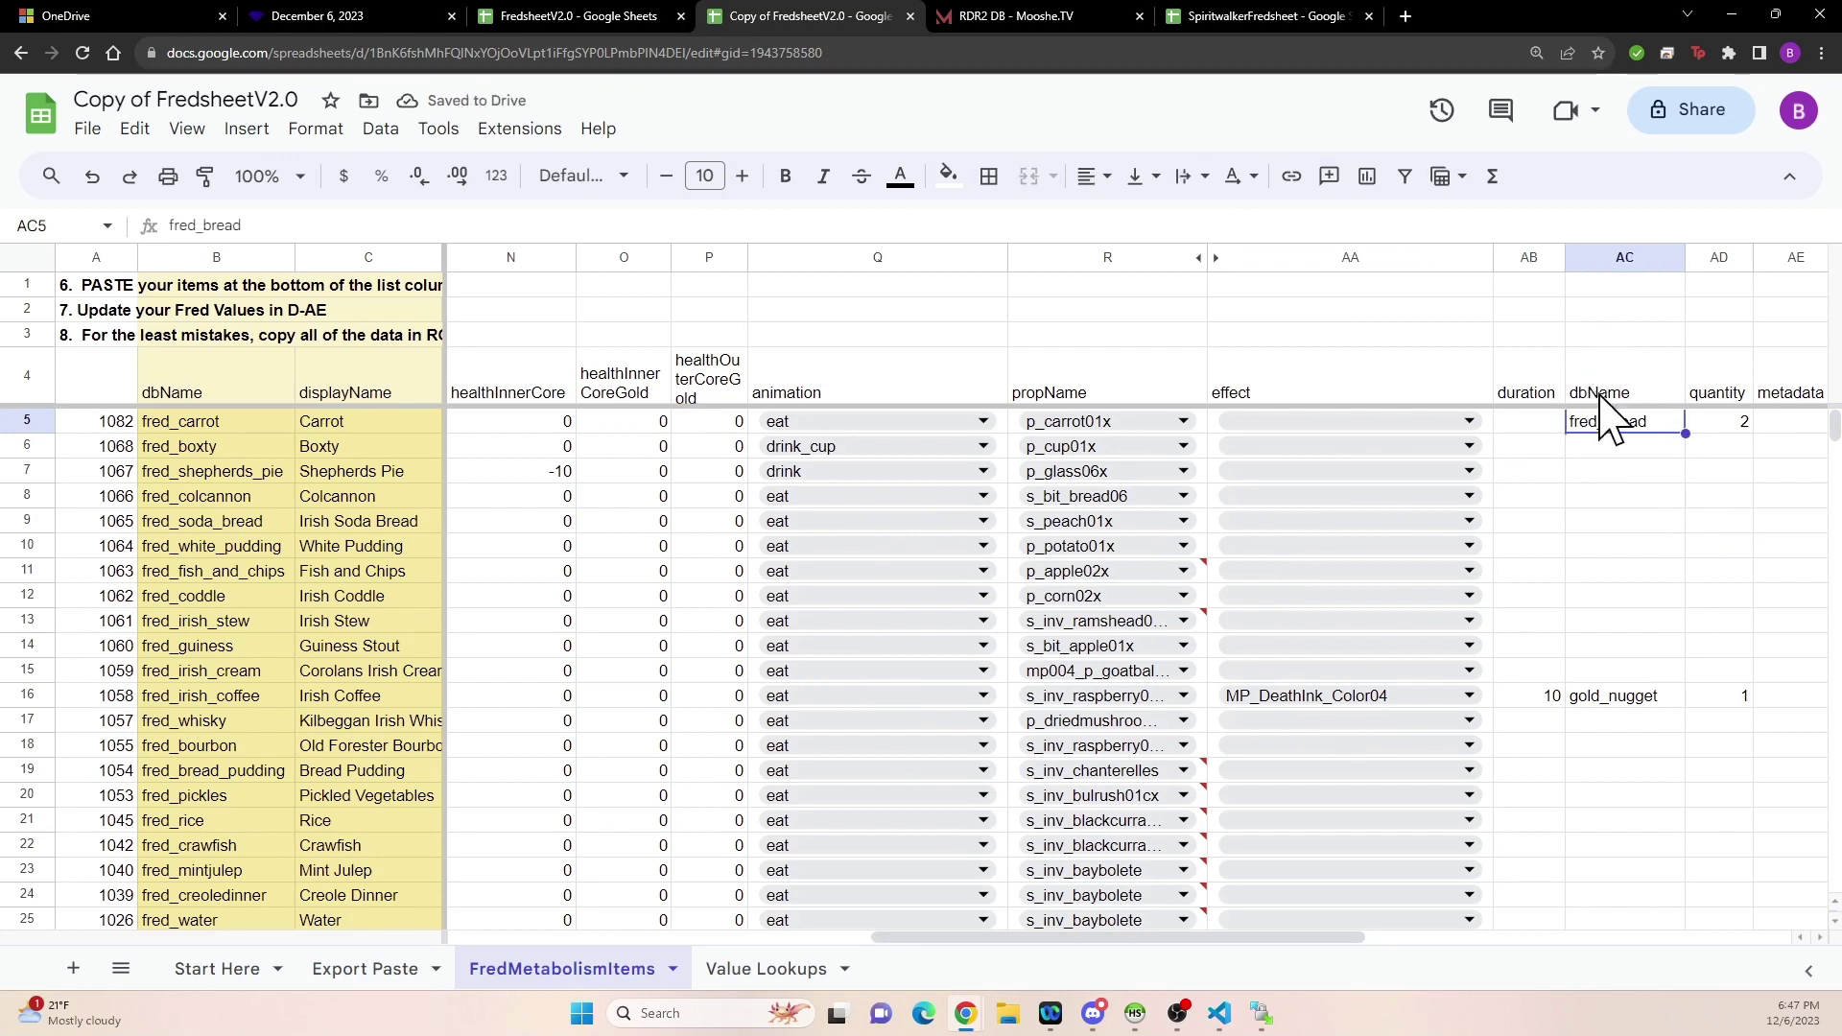
key(Delete)
click(1727, 422)
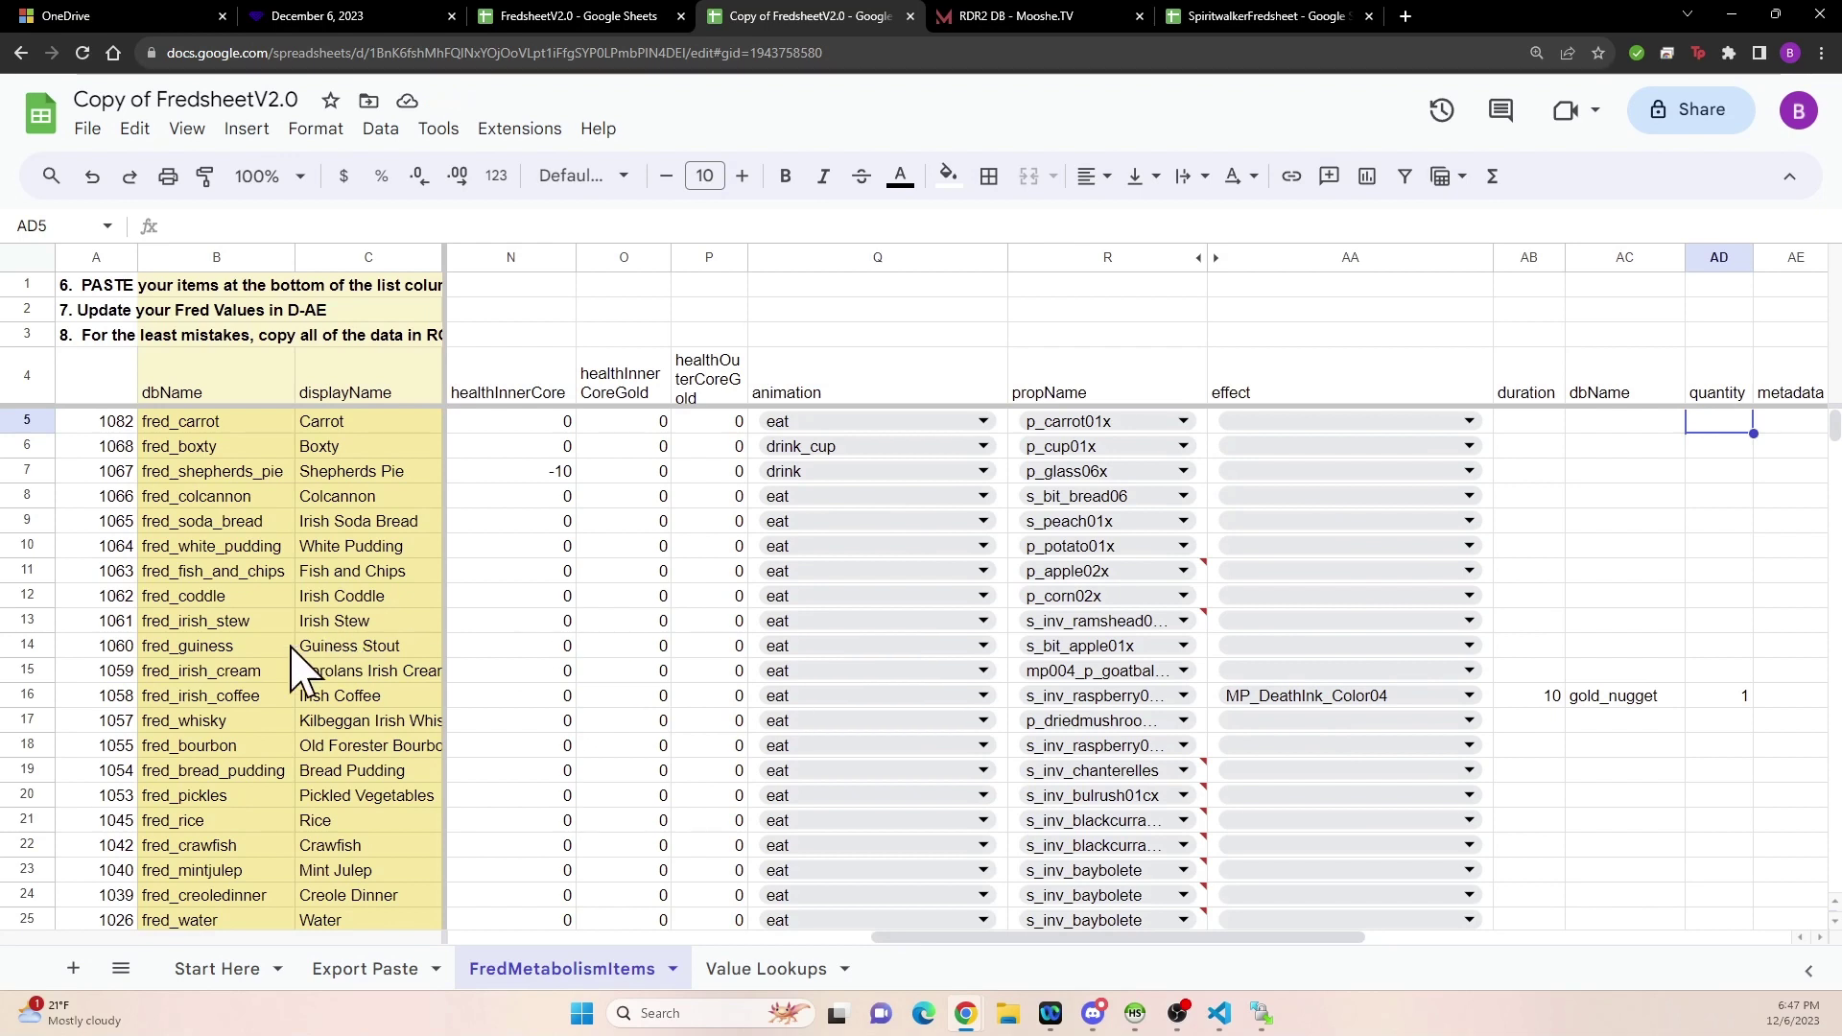
- Set Guinness Stout's animation to drink and change its prop from s_bit_apple01x to p_bottlewine01x
click(23, 645)
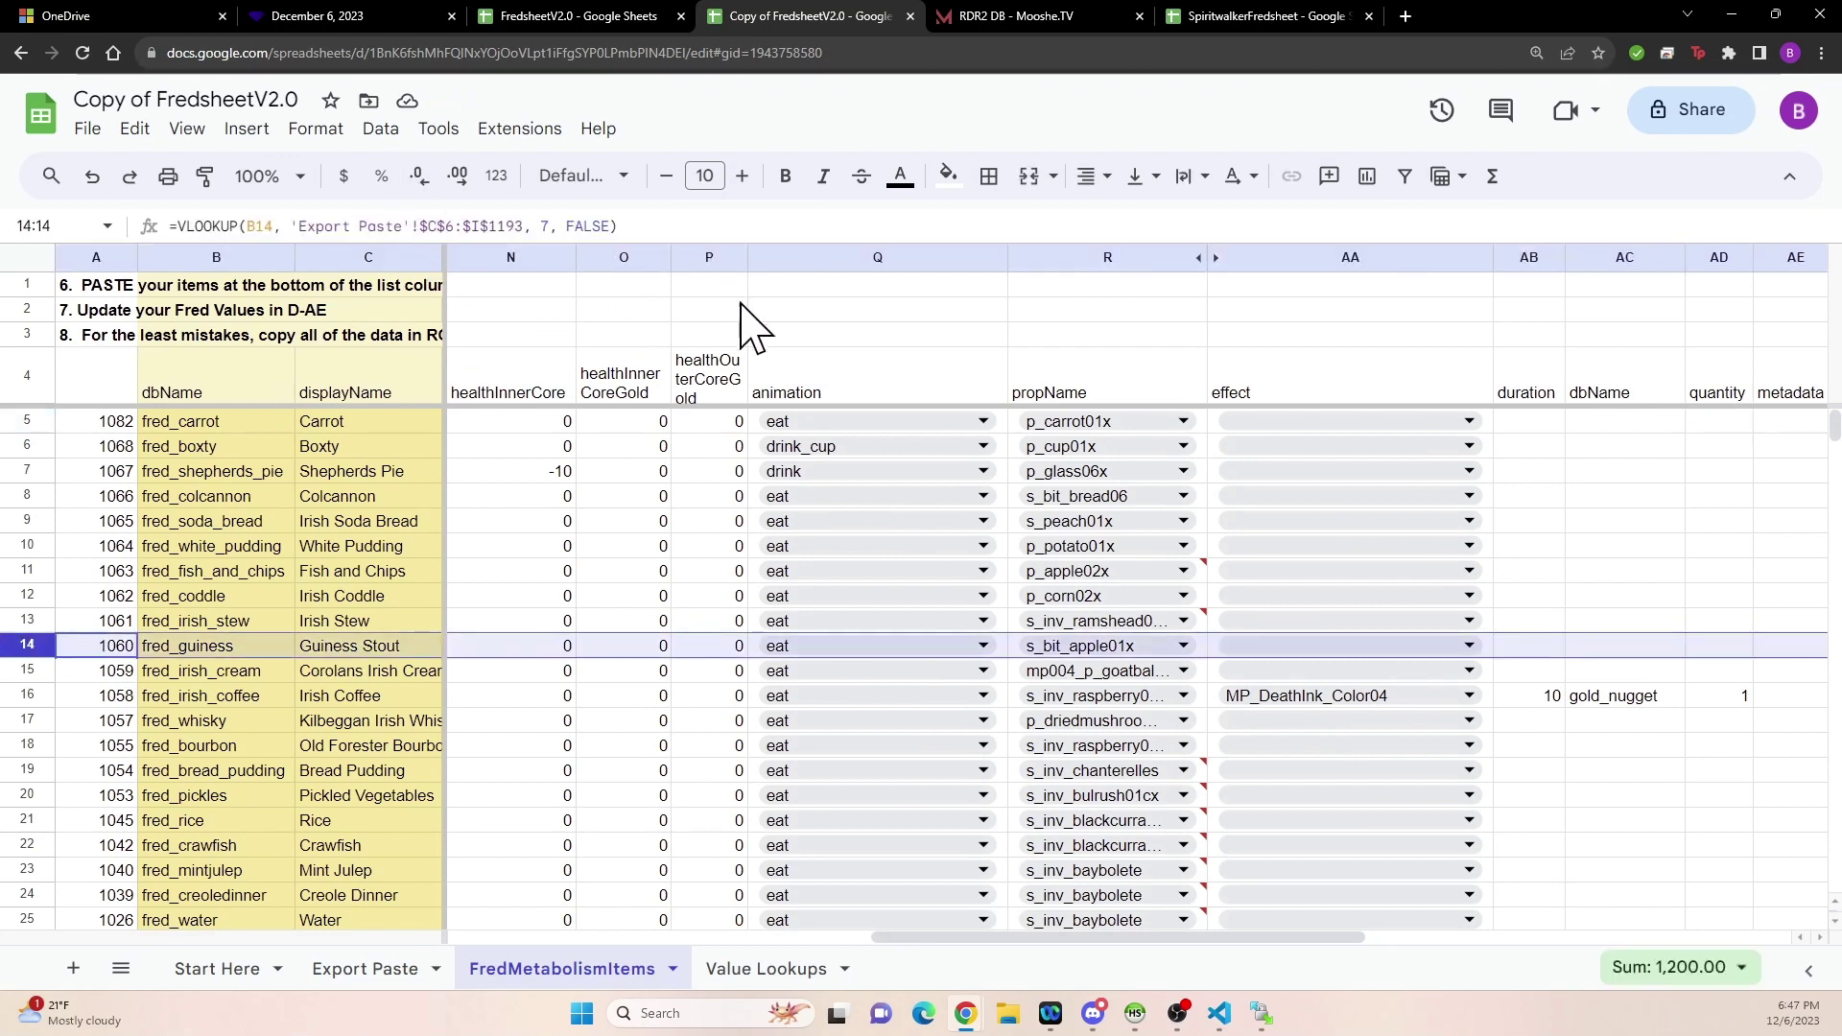
key(ctrl+c)
key(Escape)
click(985, 648)
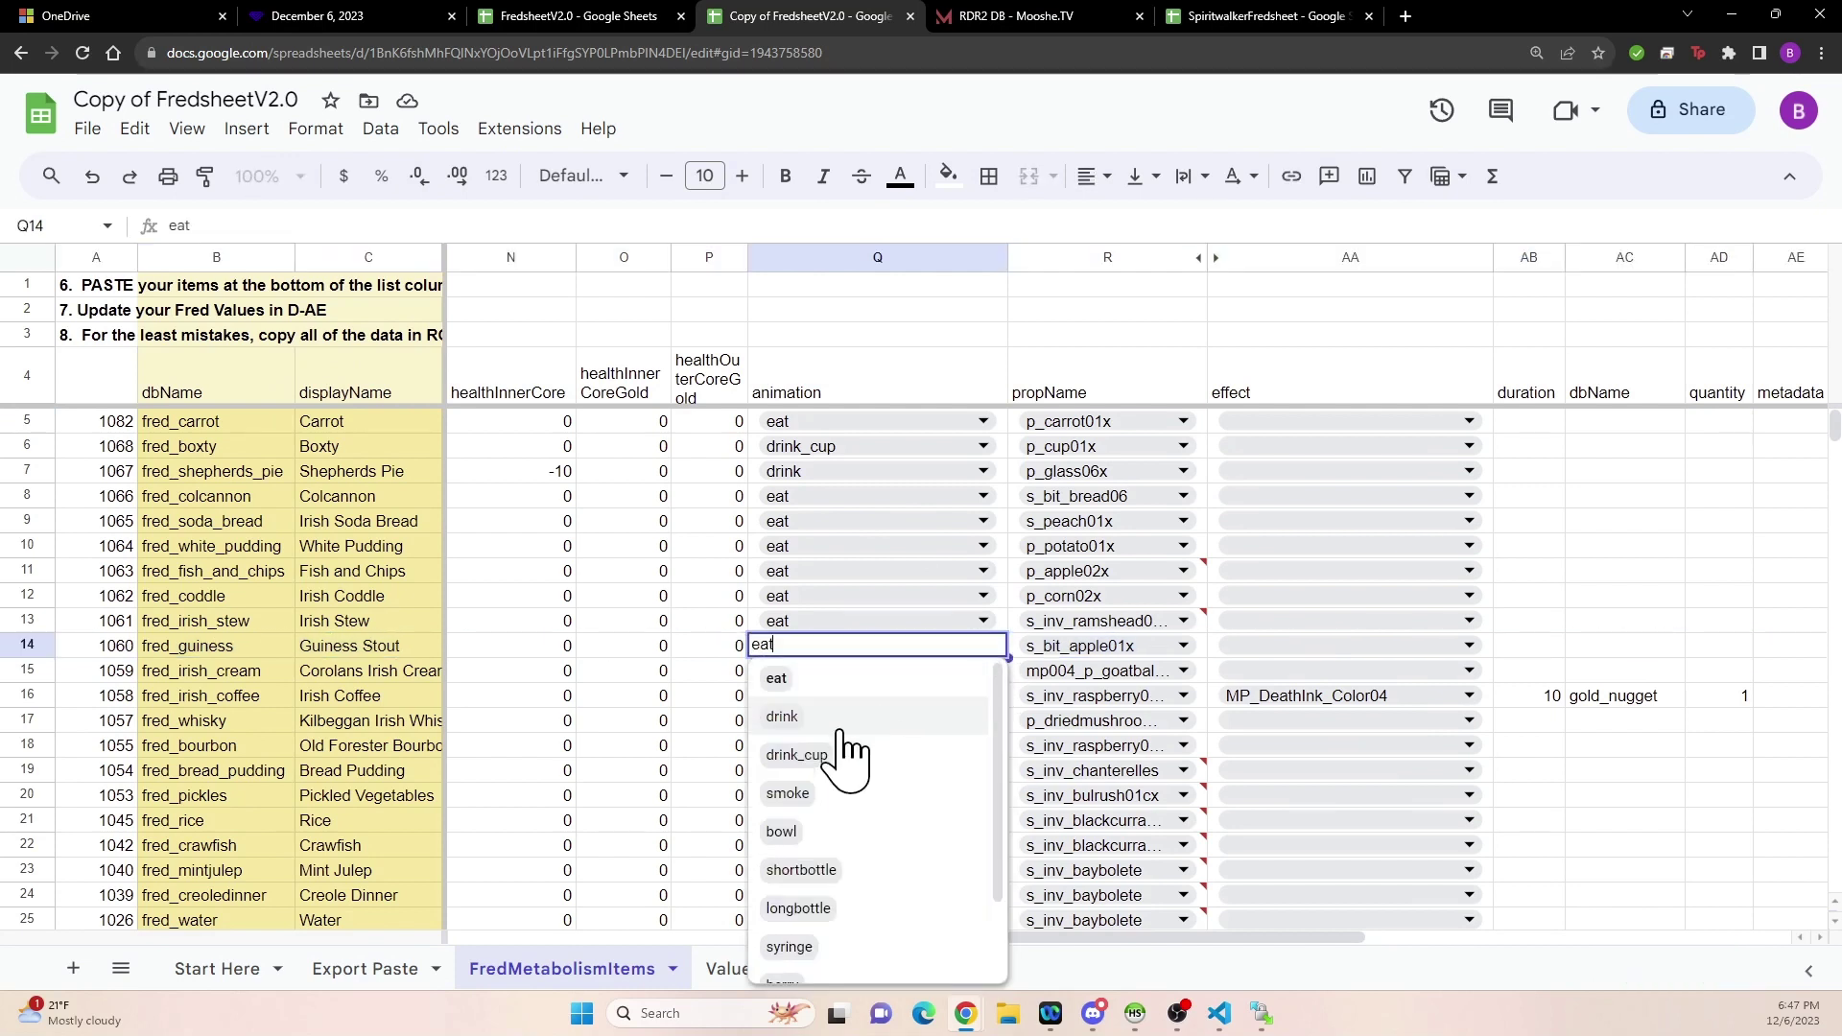
click(836, 722)
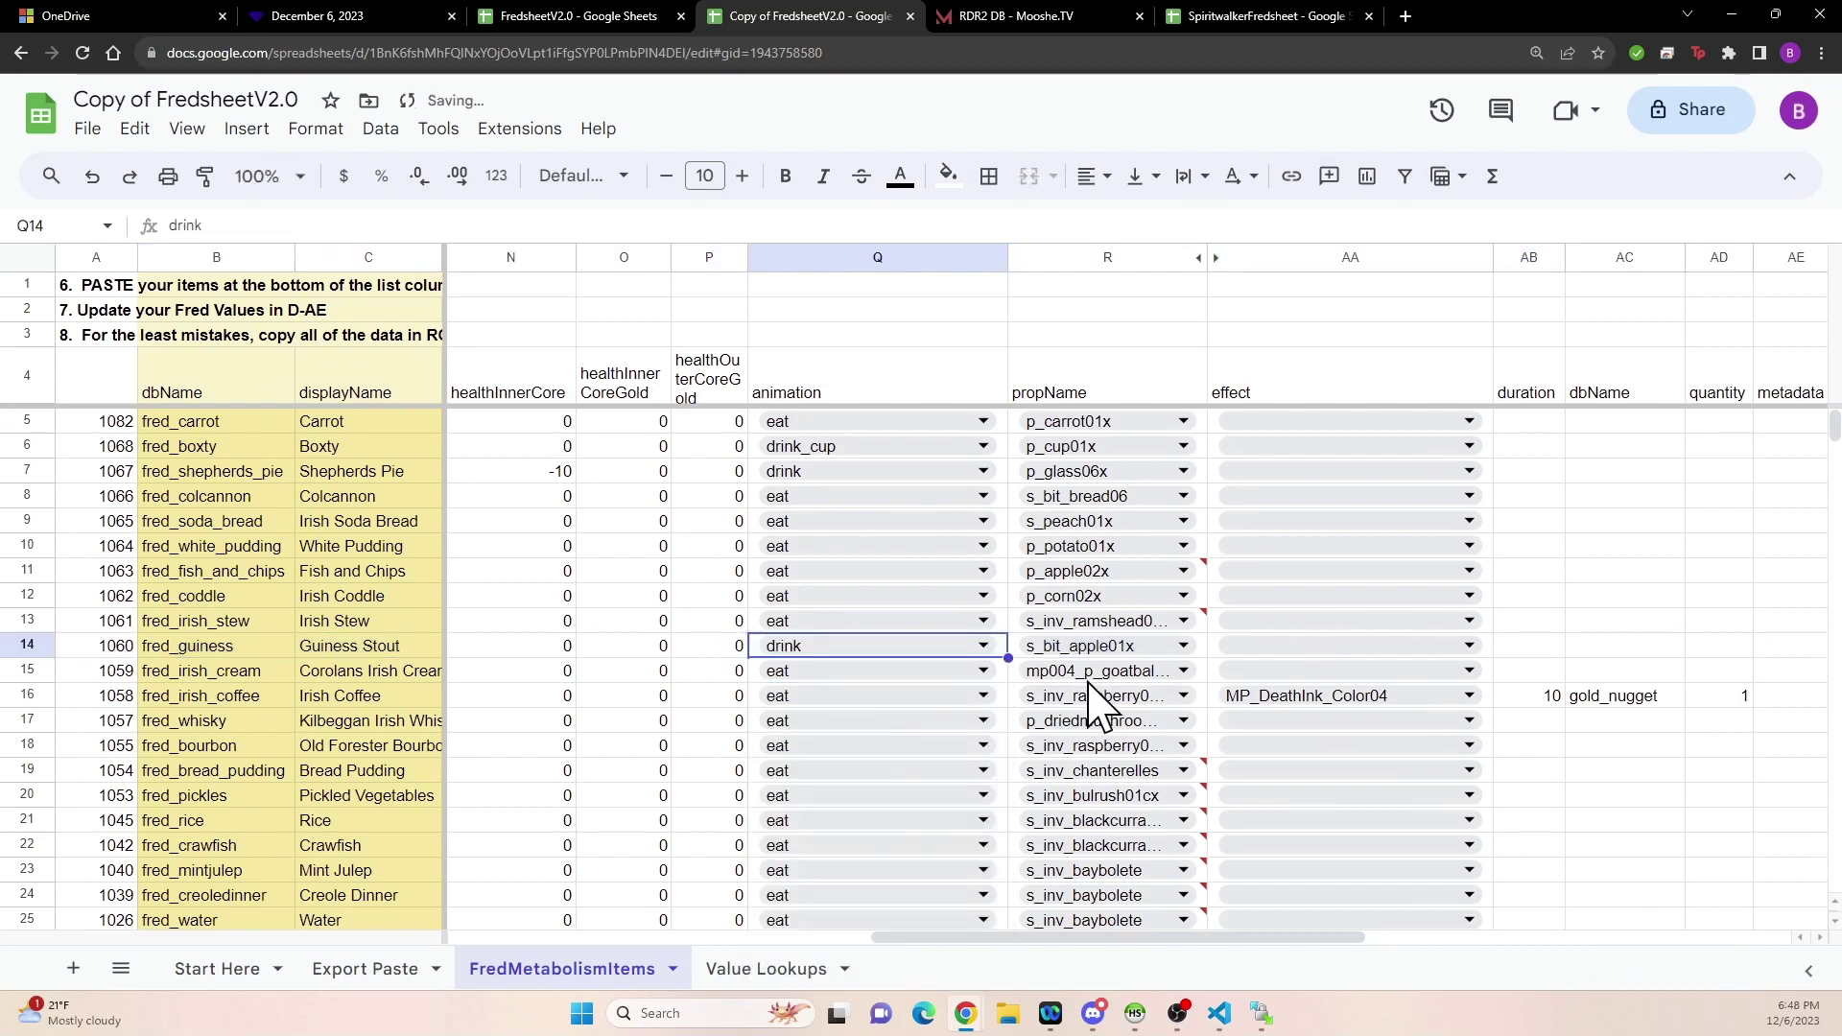
click(1186, 647)
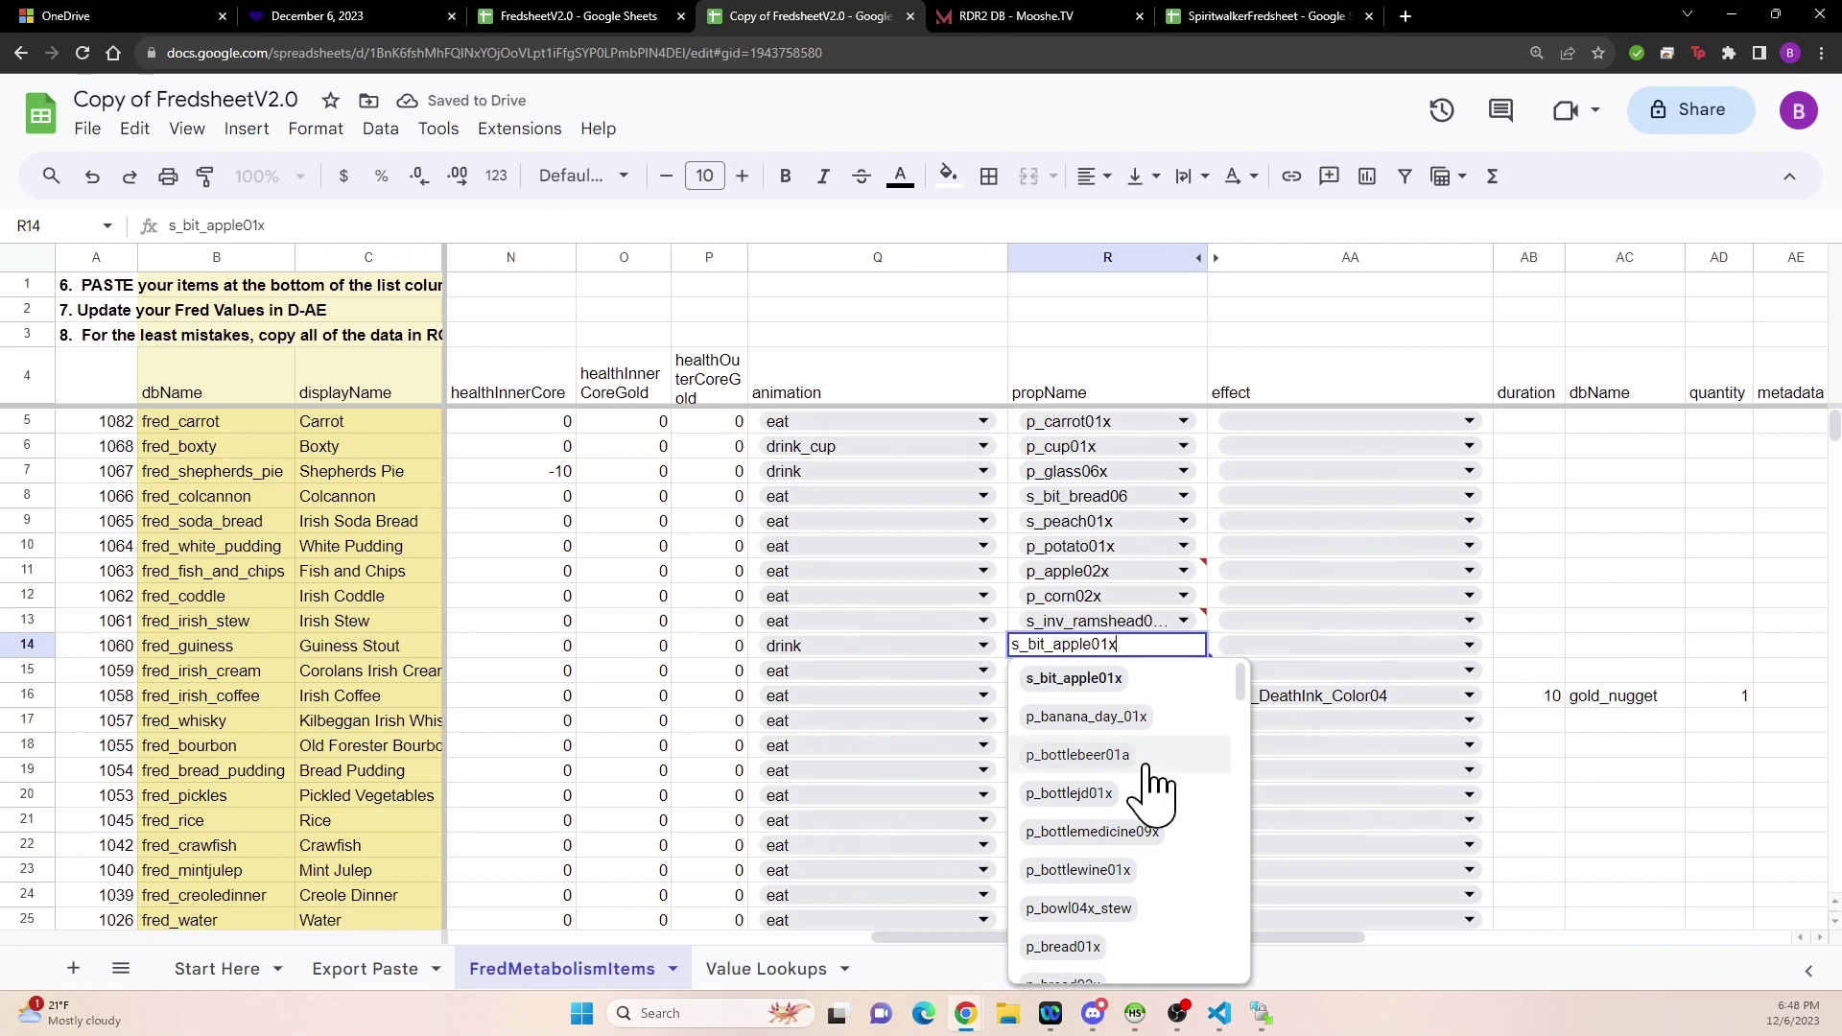
scroll(1140, 892, down, 5)
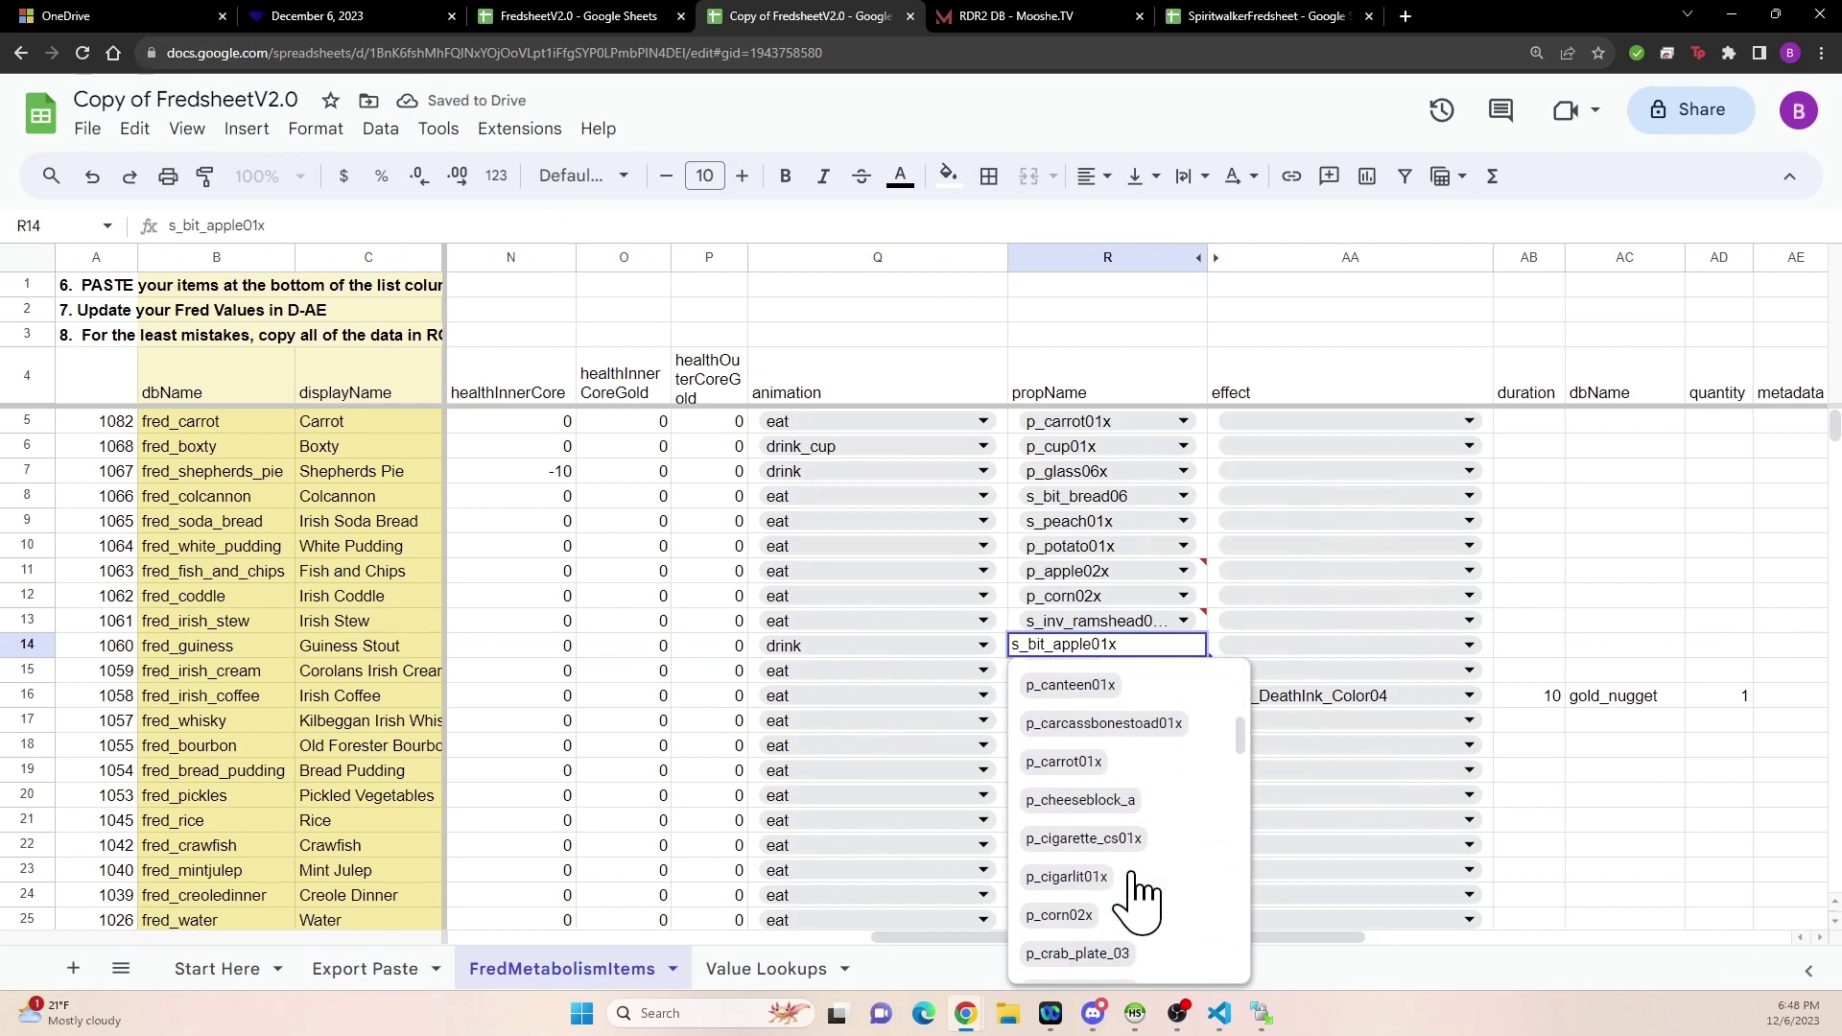
scroll(1142, 893, up, 3)
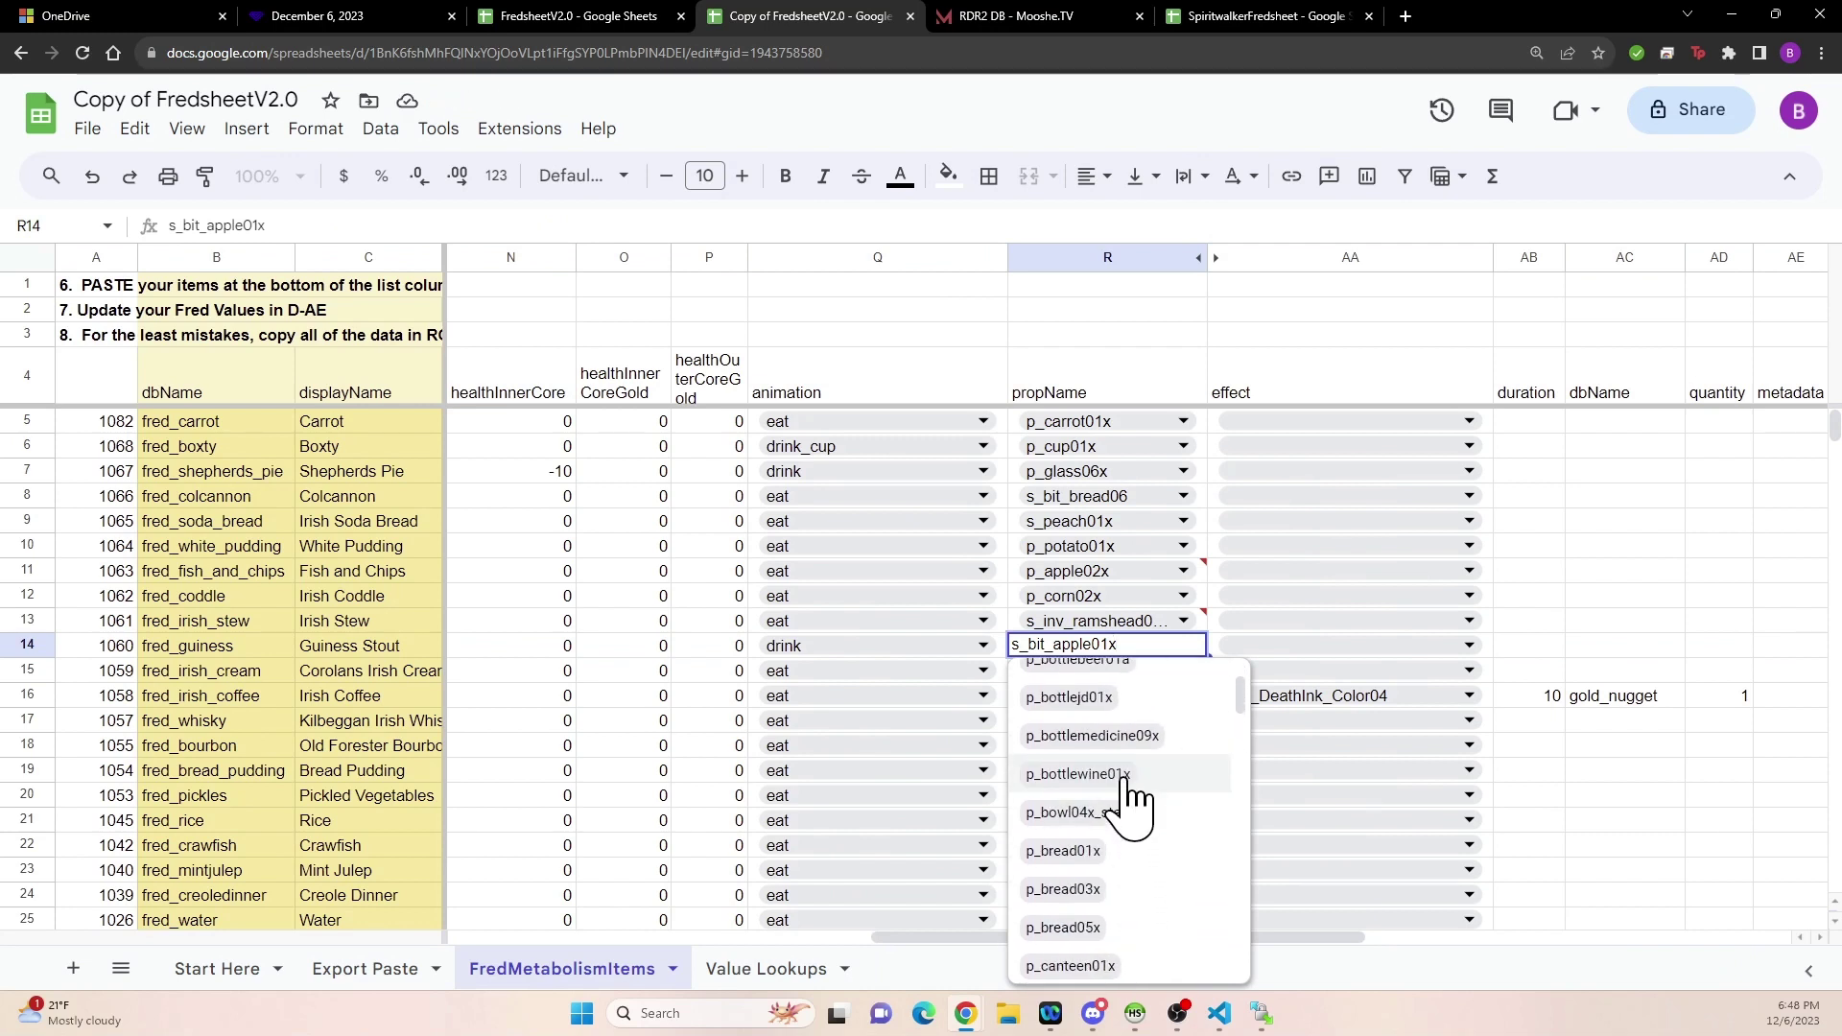
click(1128, 779)
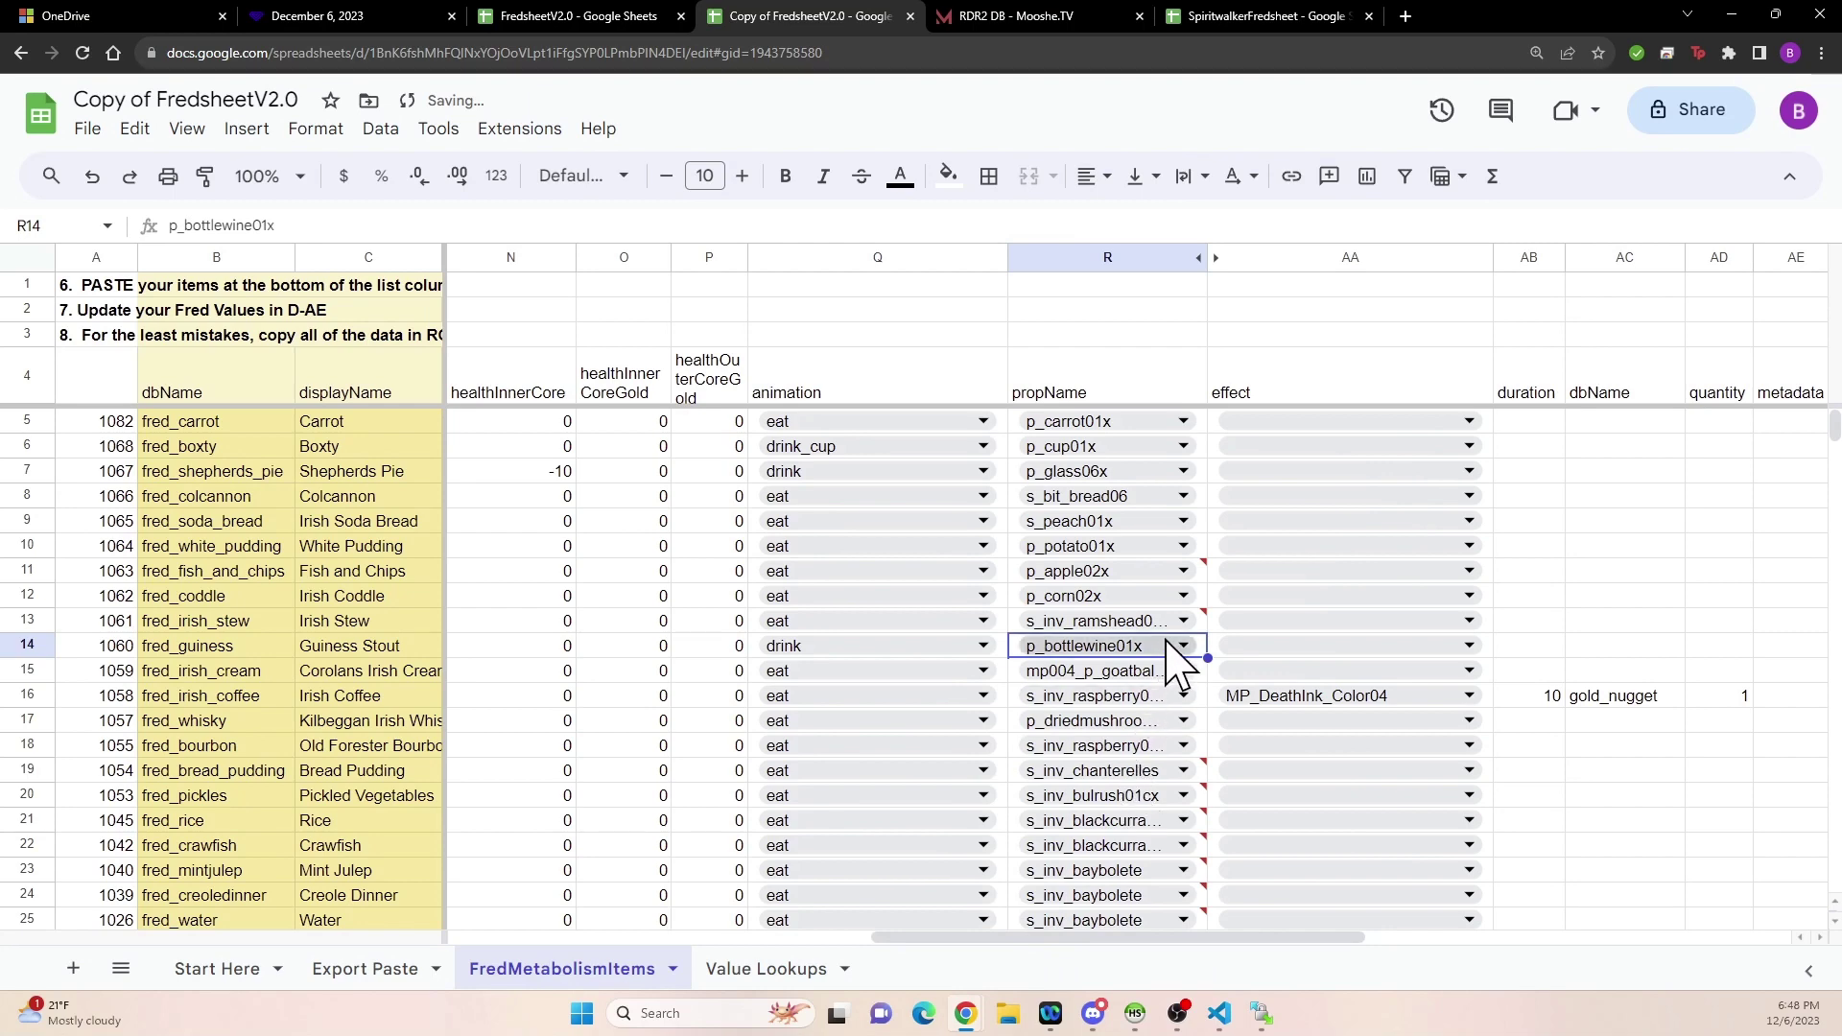
click(789, 971)
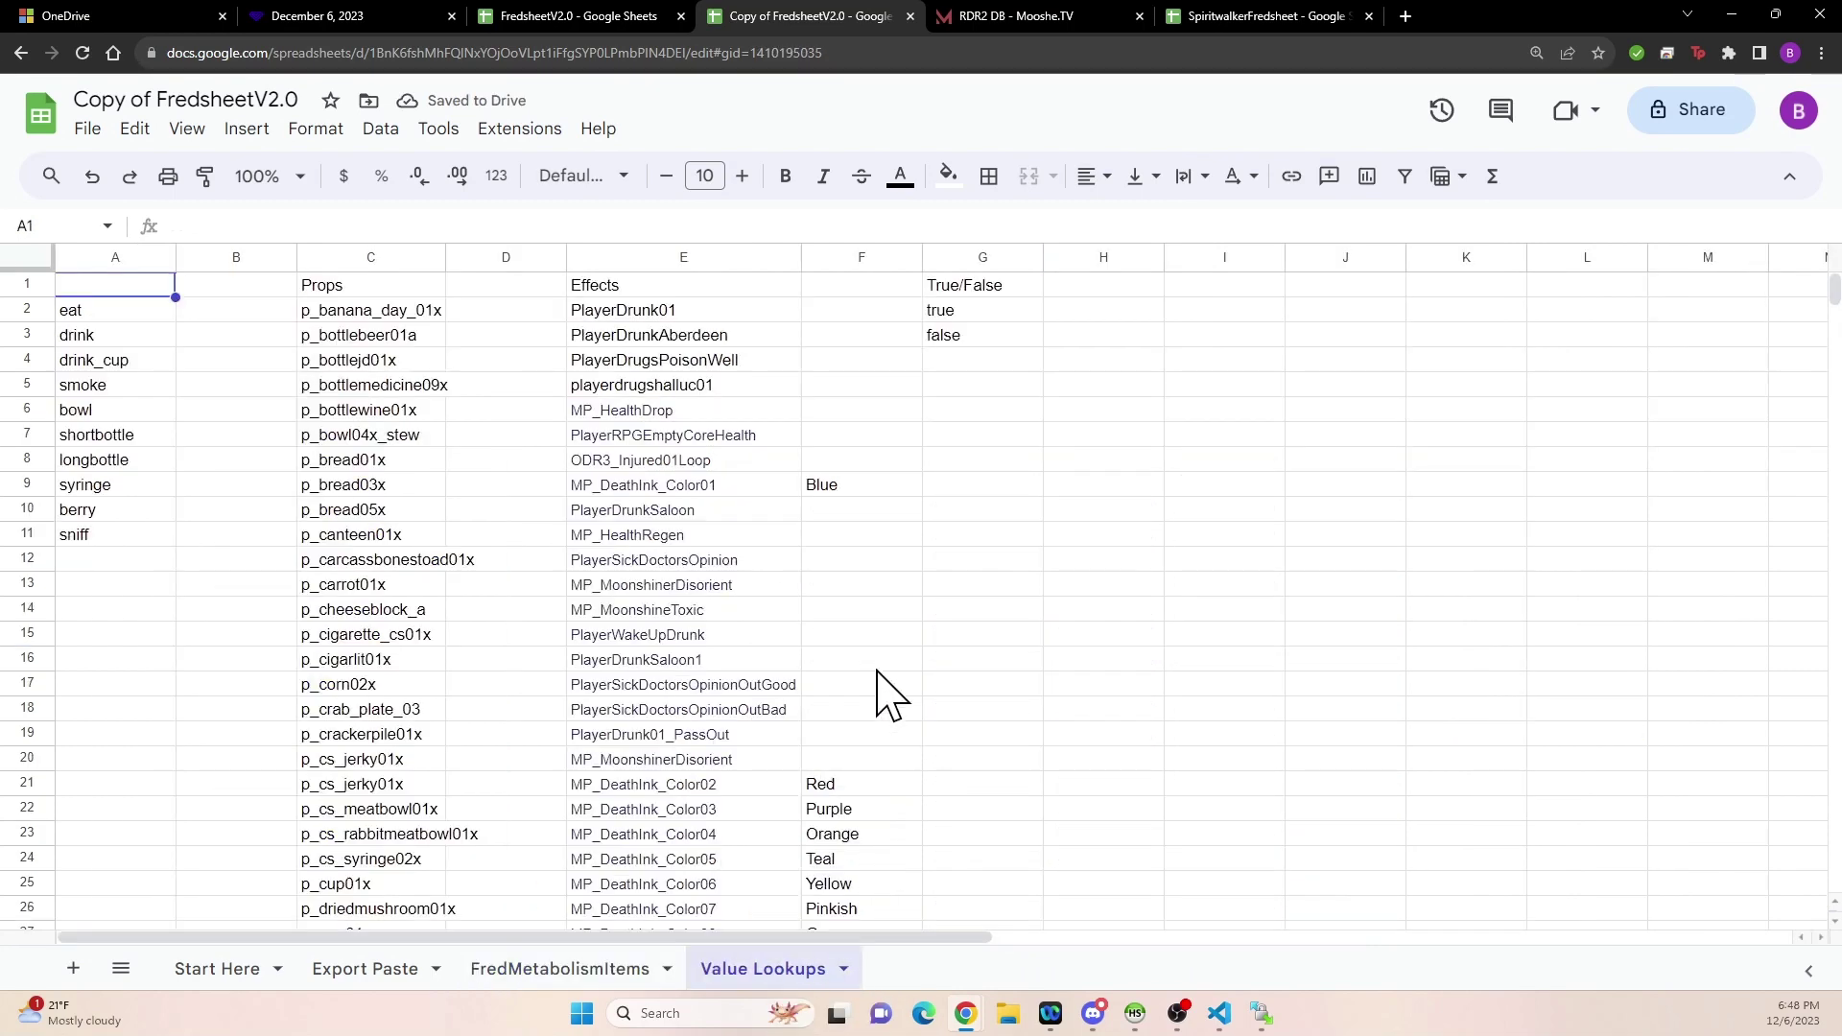
scroll(409, 548, down, 10)
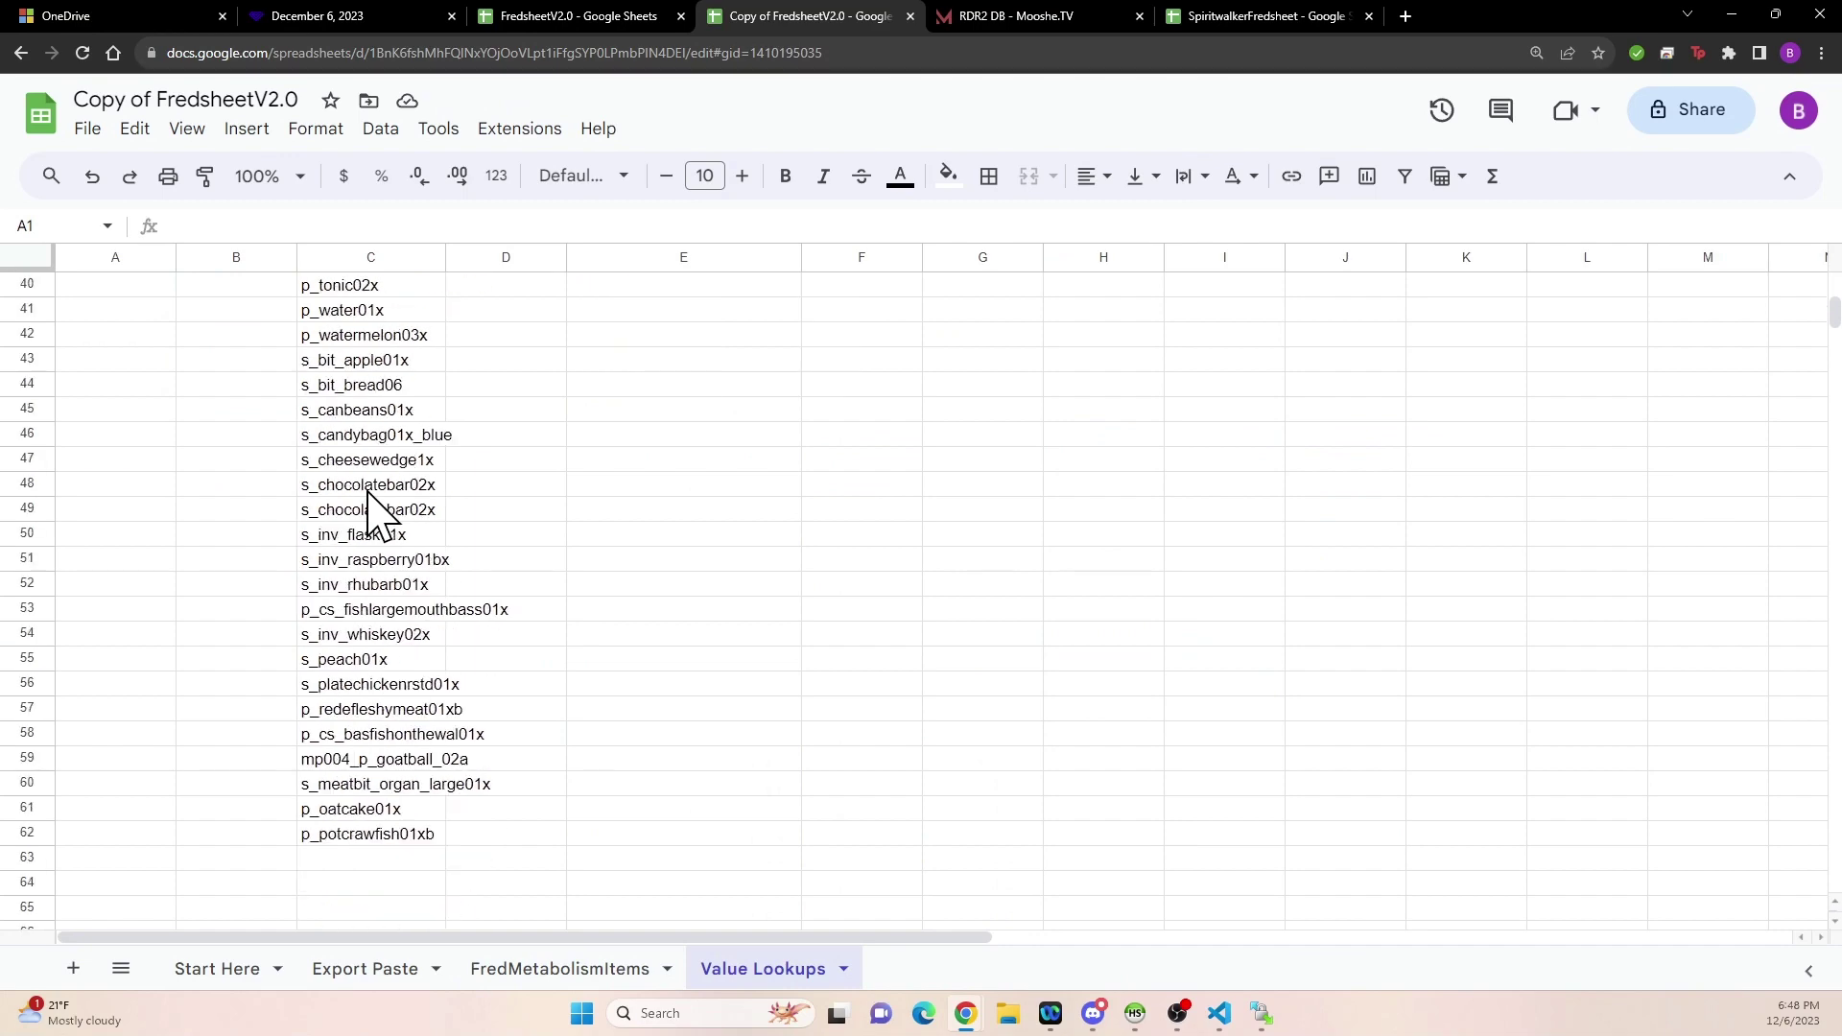
scroll(368, 490, up, 2)
scroll(368, 490, up, 10)
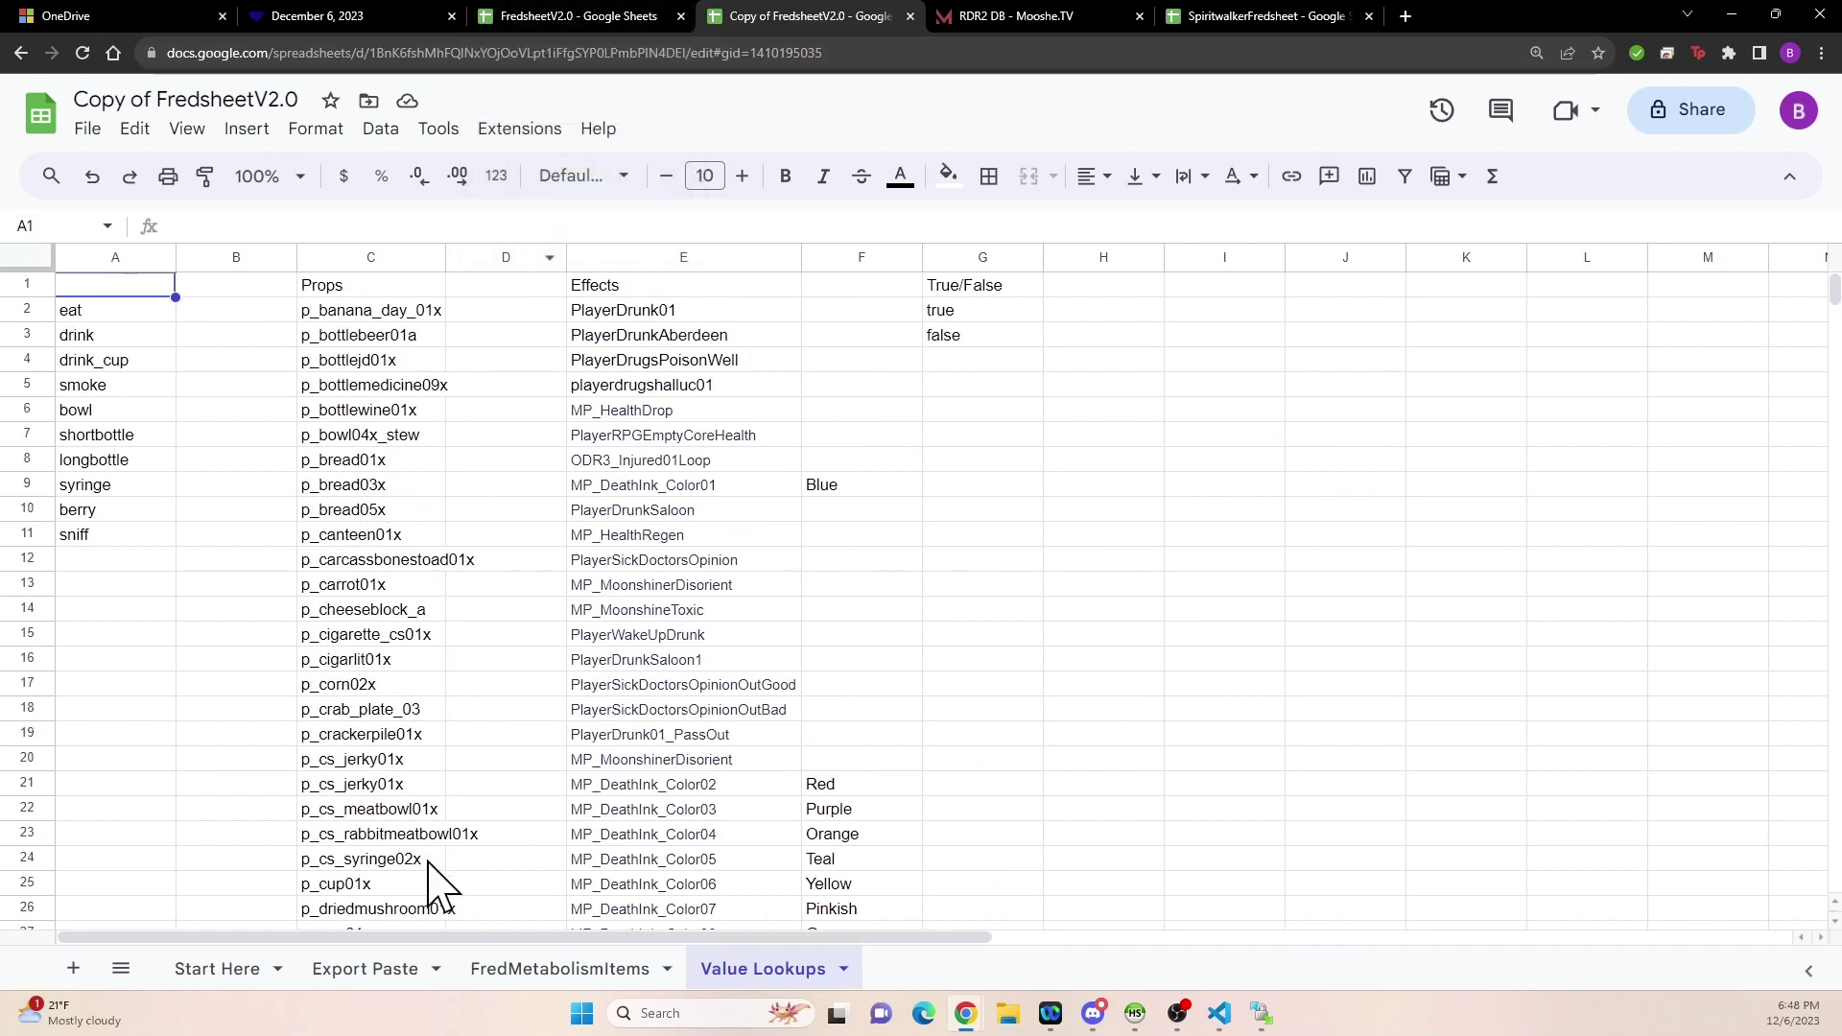
click(561, 969)
- Search the RDR2 object database for beer and copy the p_bottlebeer01a prop name
click(1010, 19)
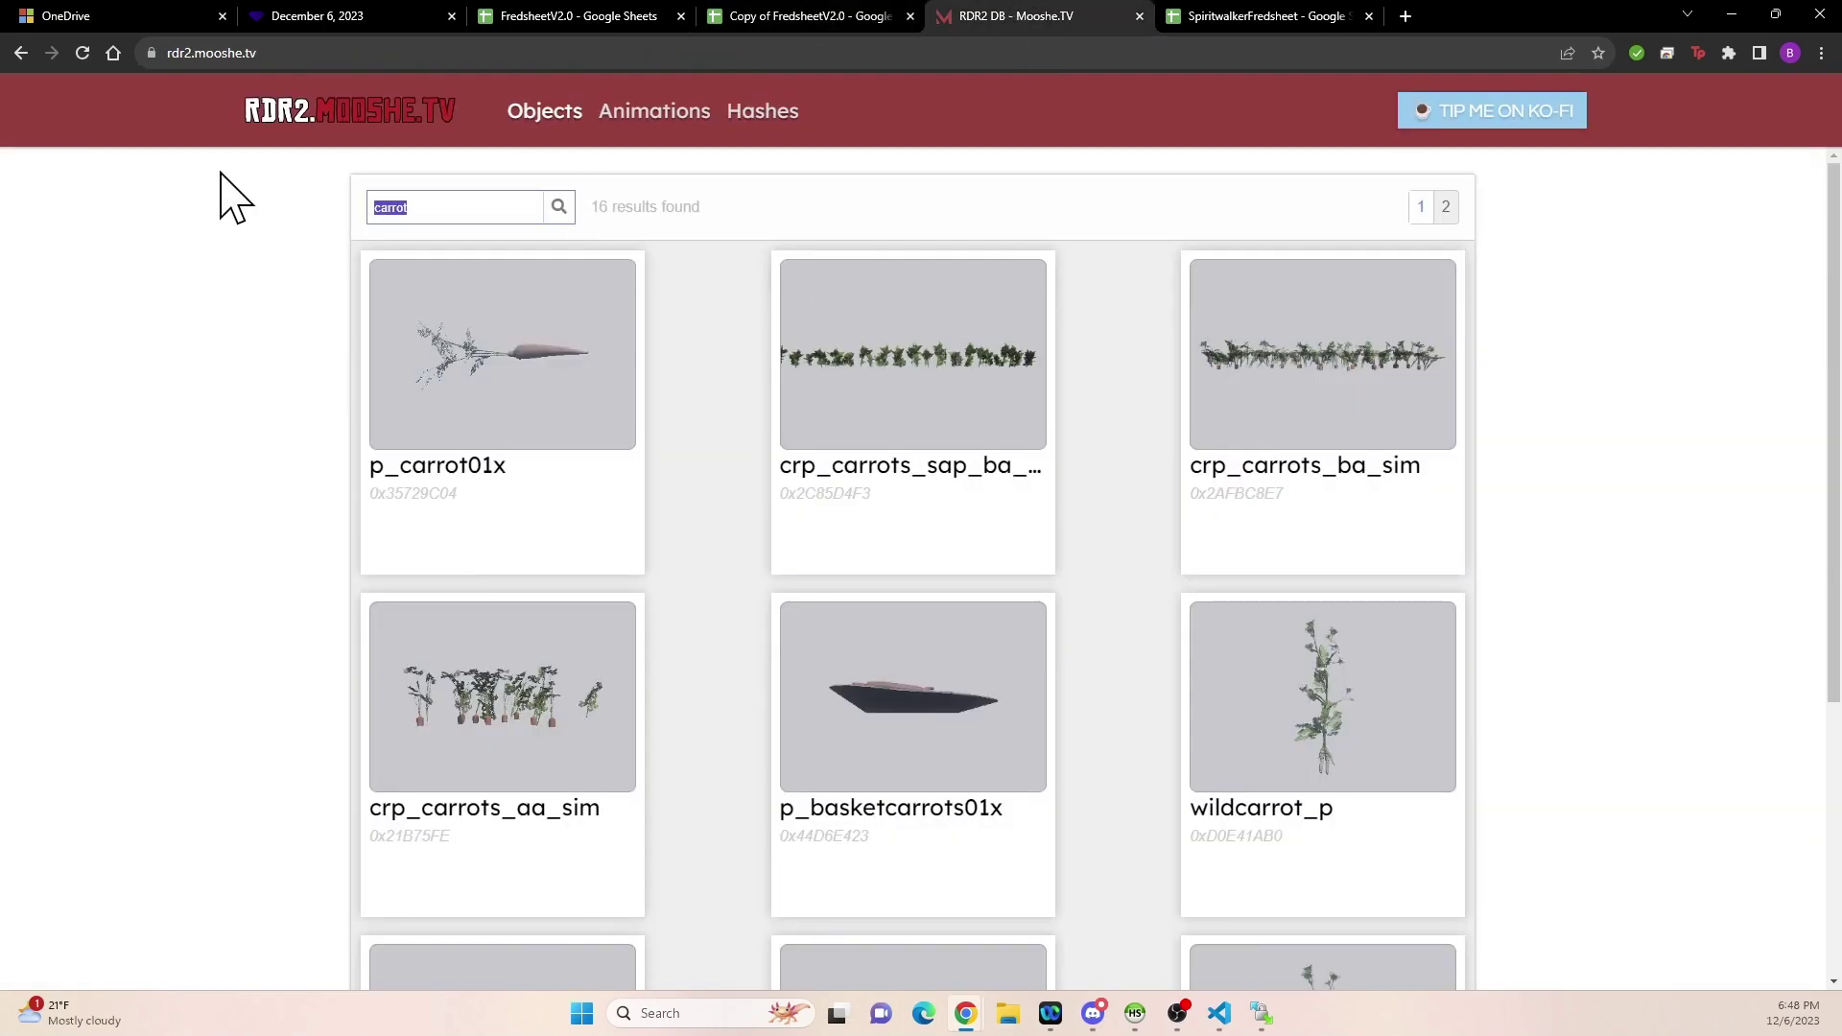
text(beer)
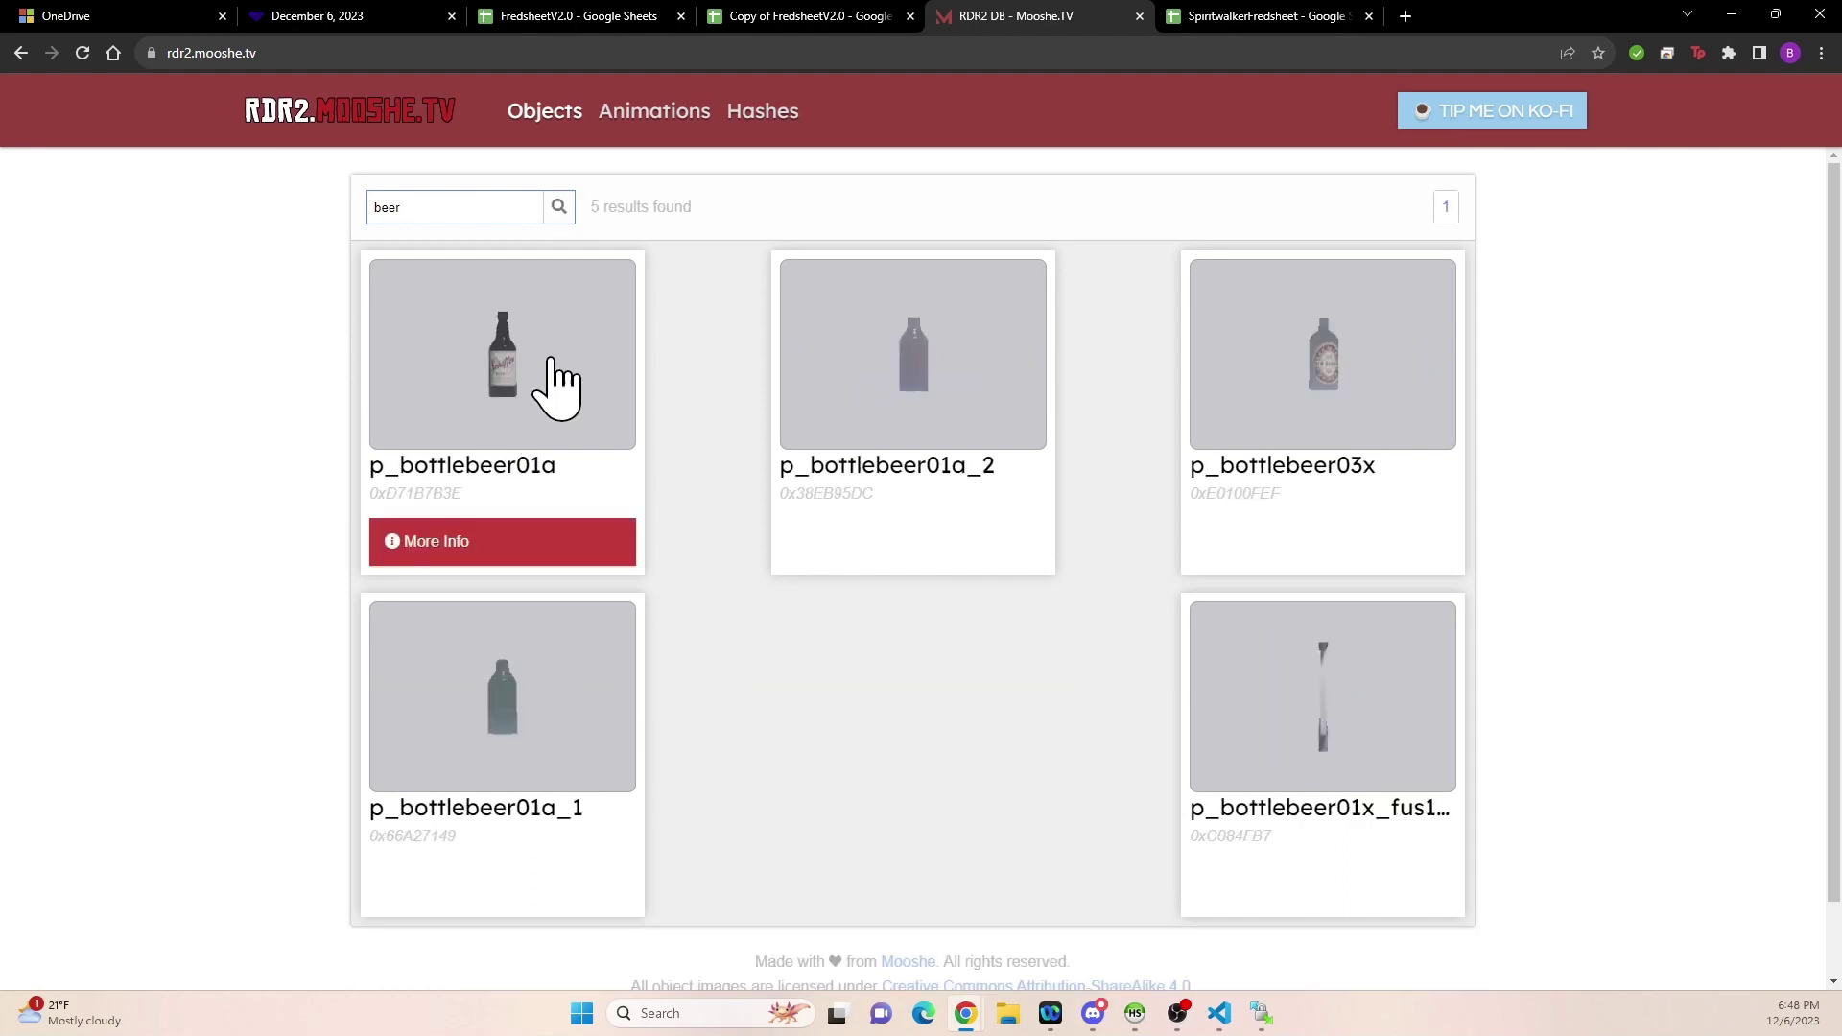
mouse_move(1346, 533)
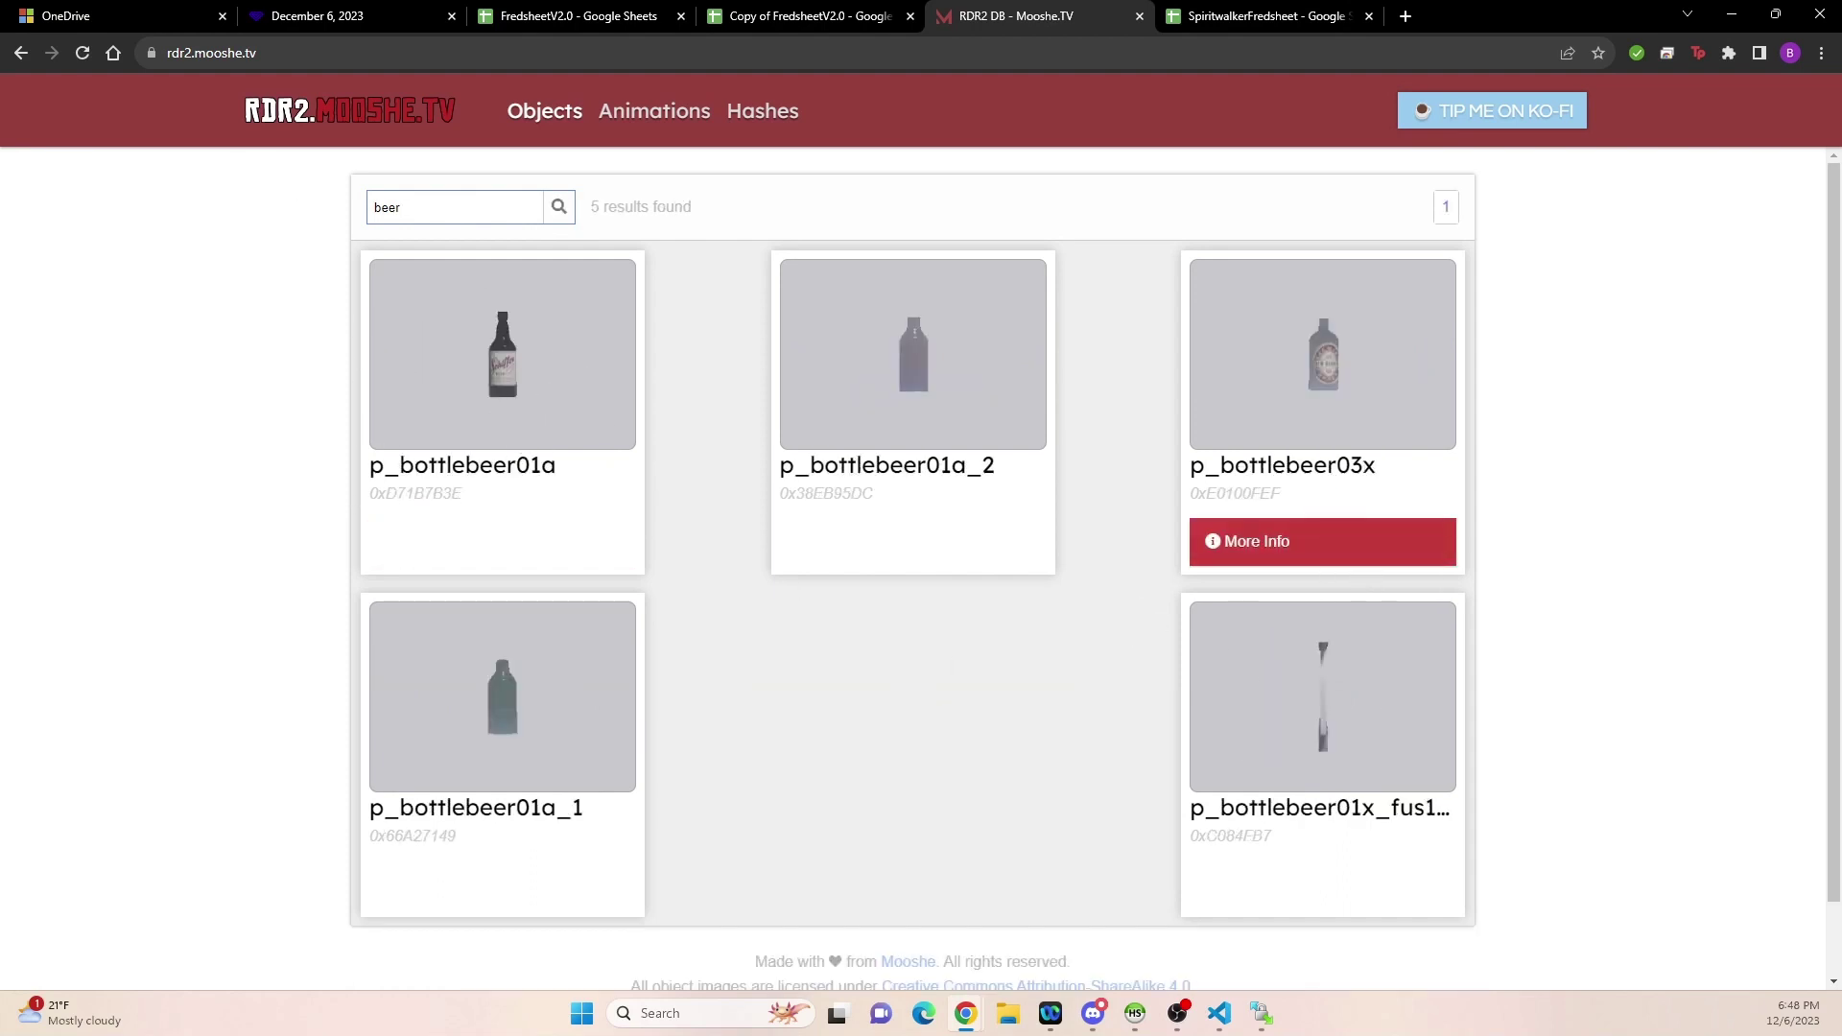
mouse_move(469, 432)
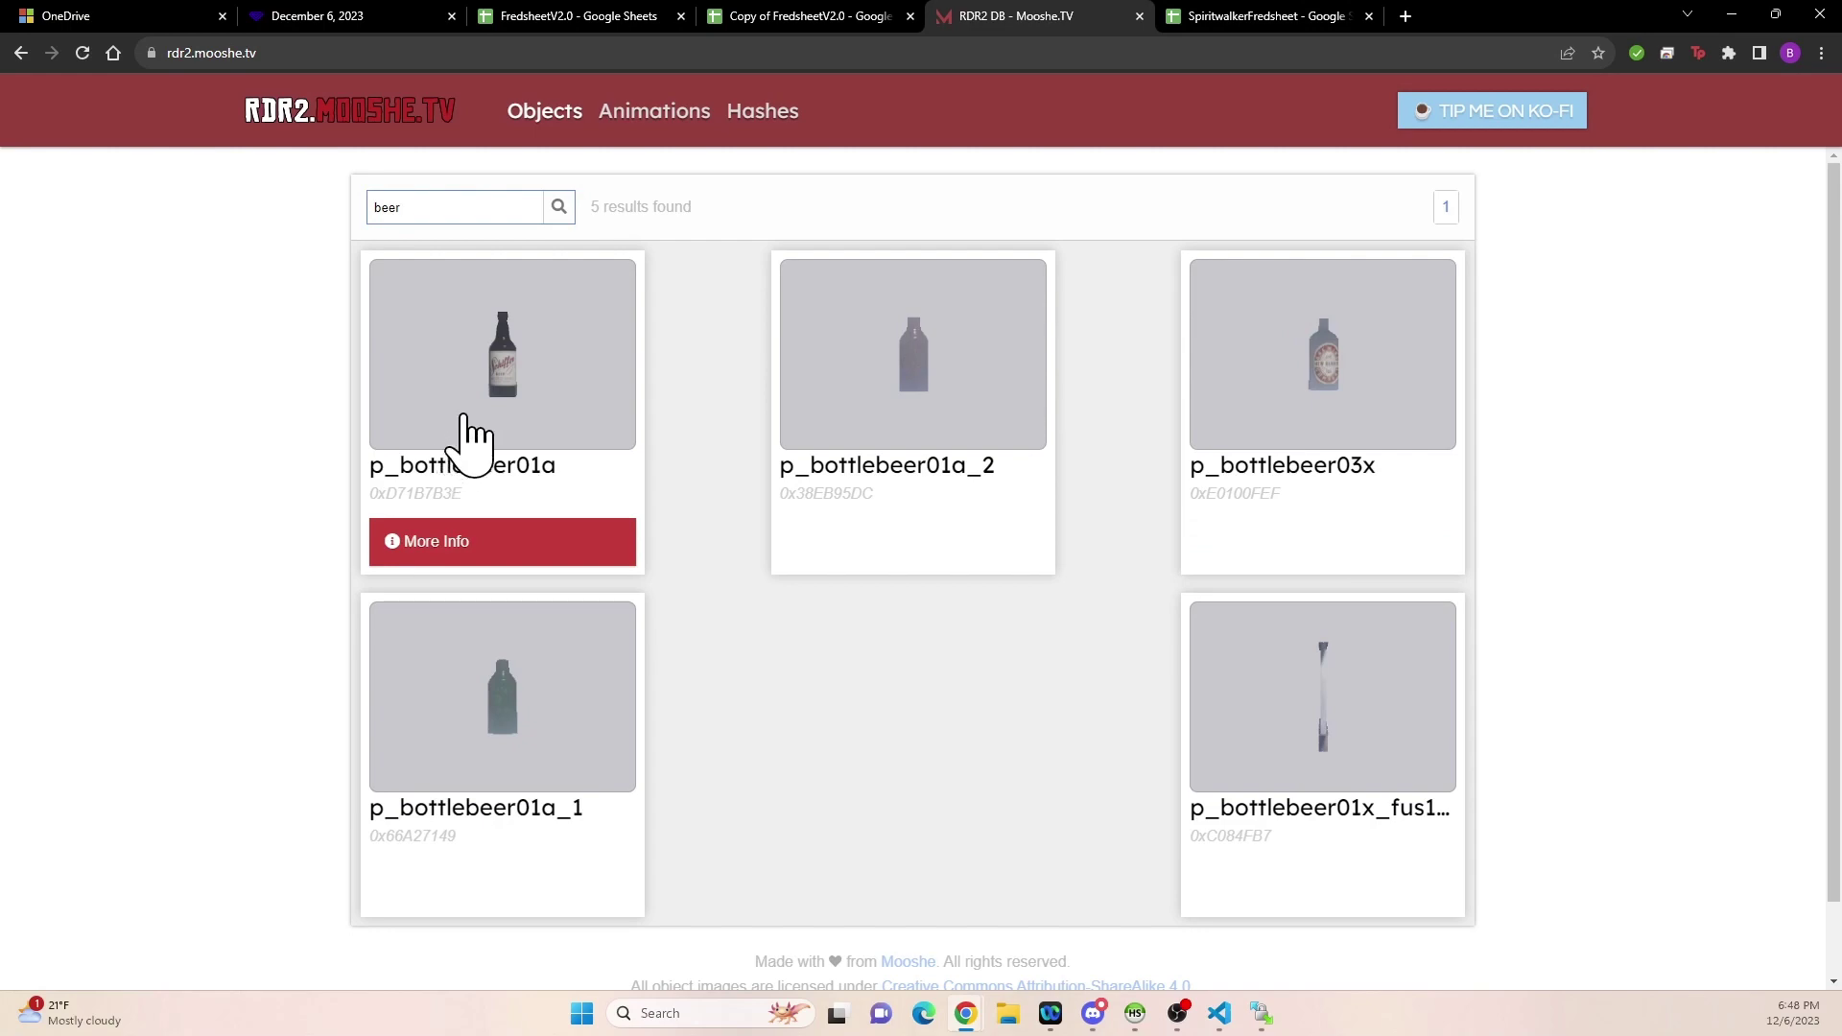
click(462, 464)
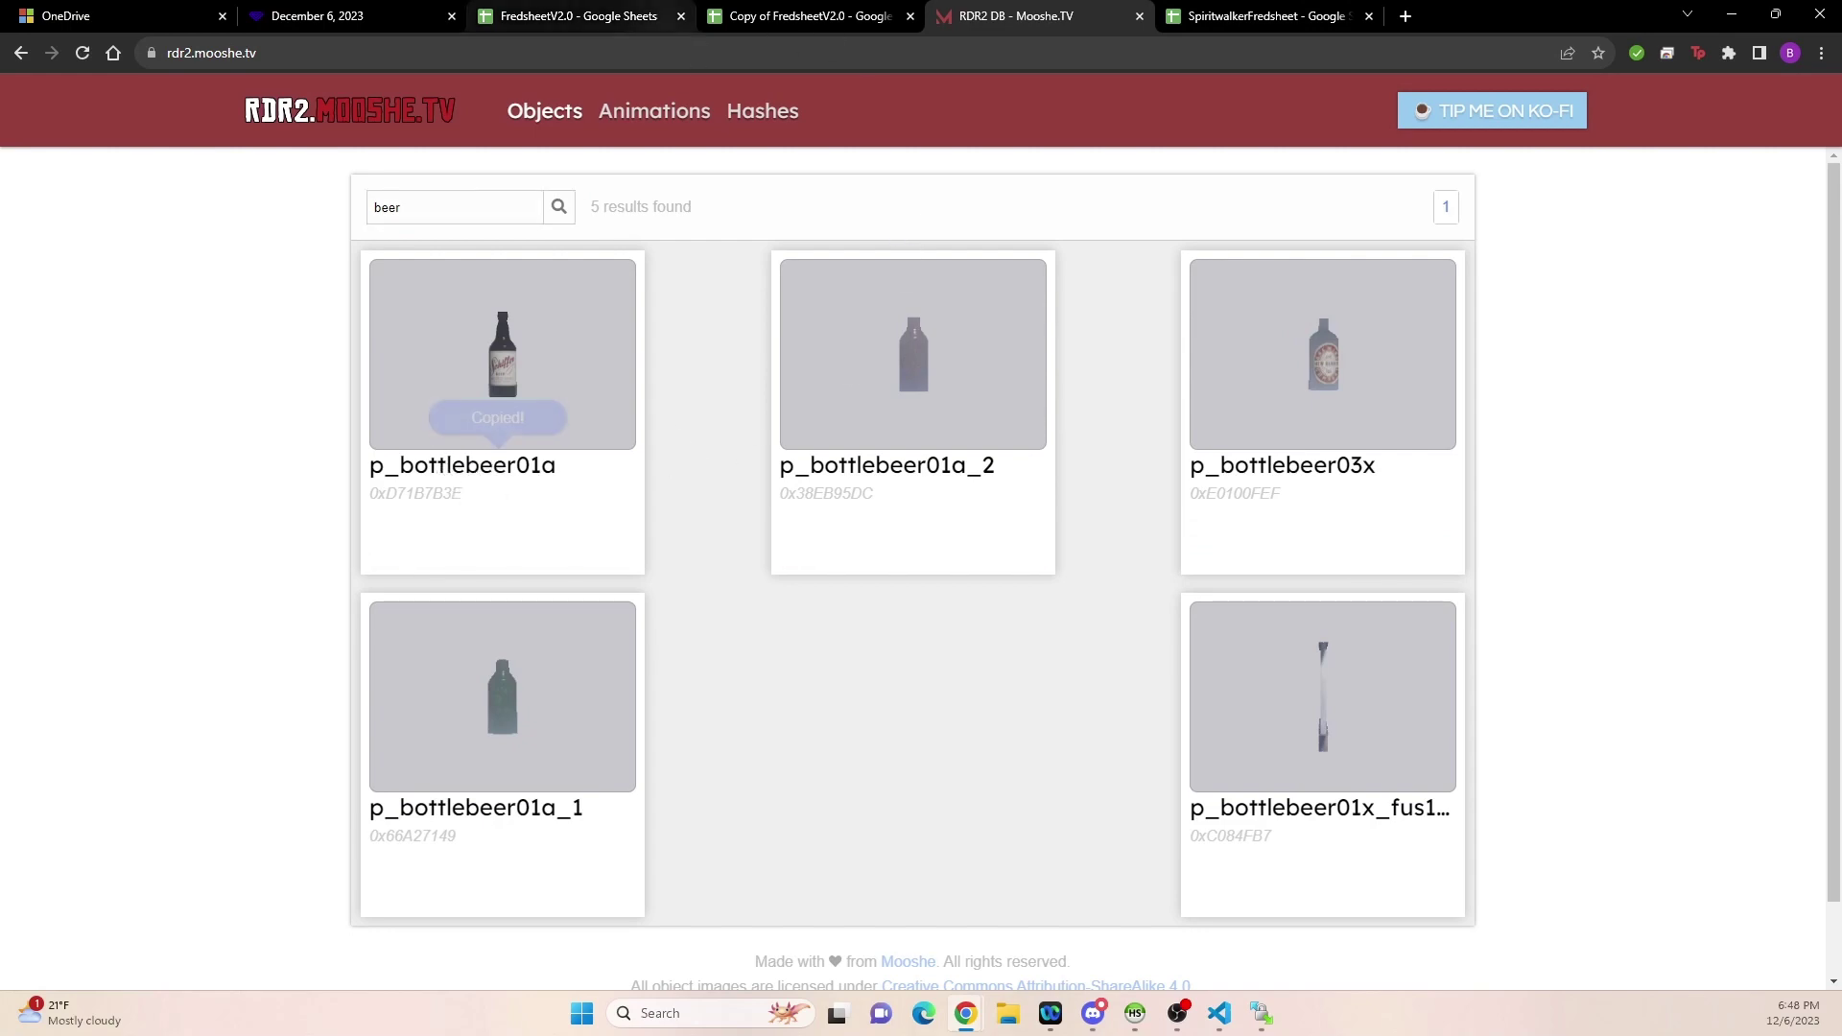
- Give Guiness Stout prop p_bottlebeer01a, effect PlayerDrunk01 and duration 10, leaving reward cells blank
click(796, 17)
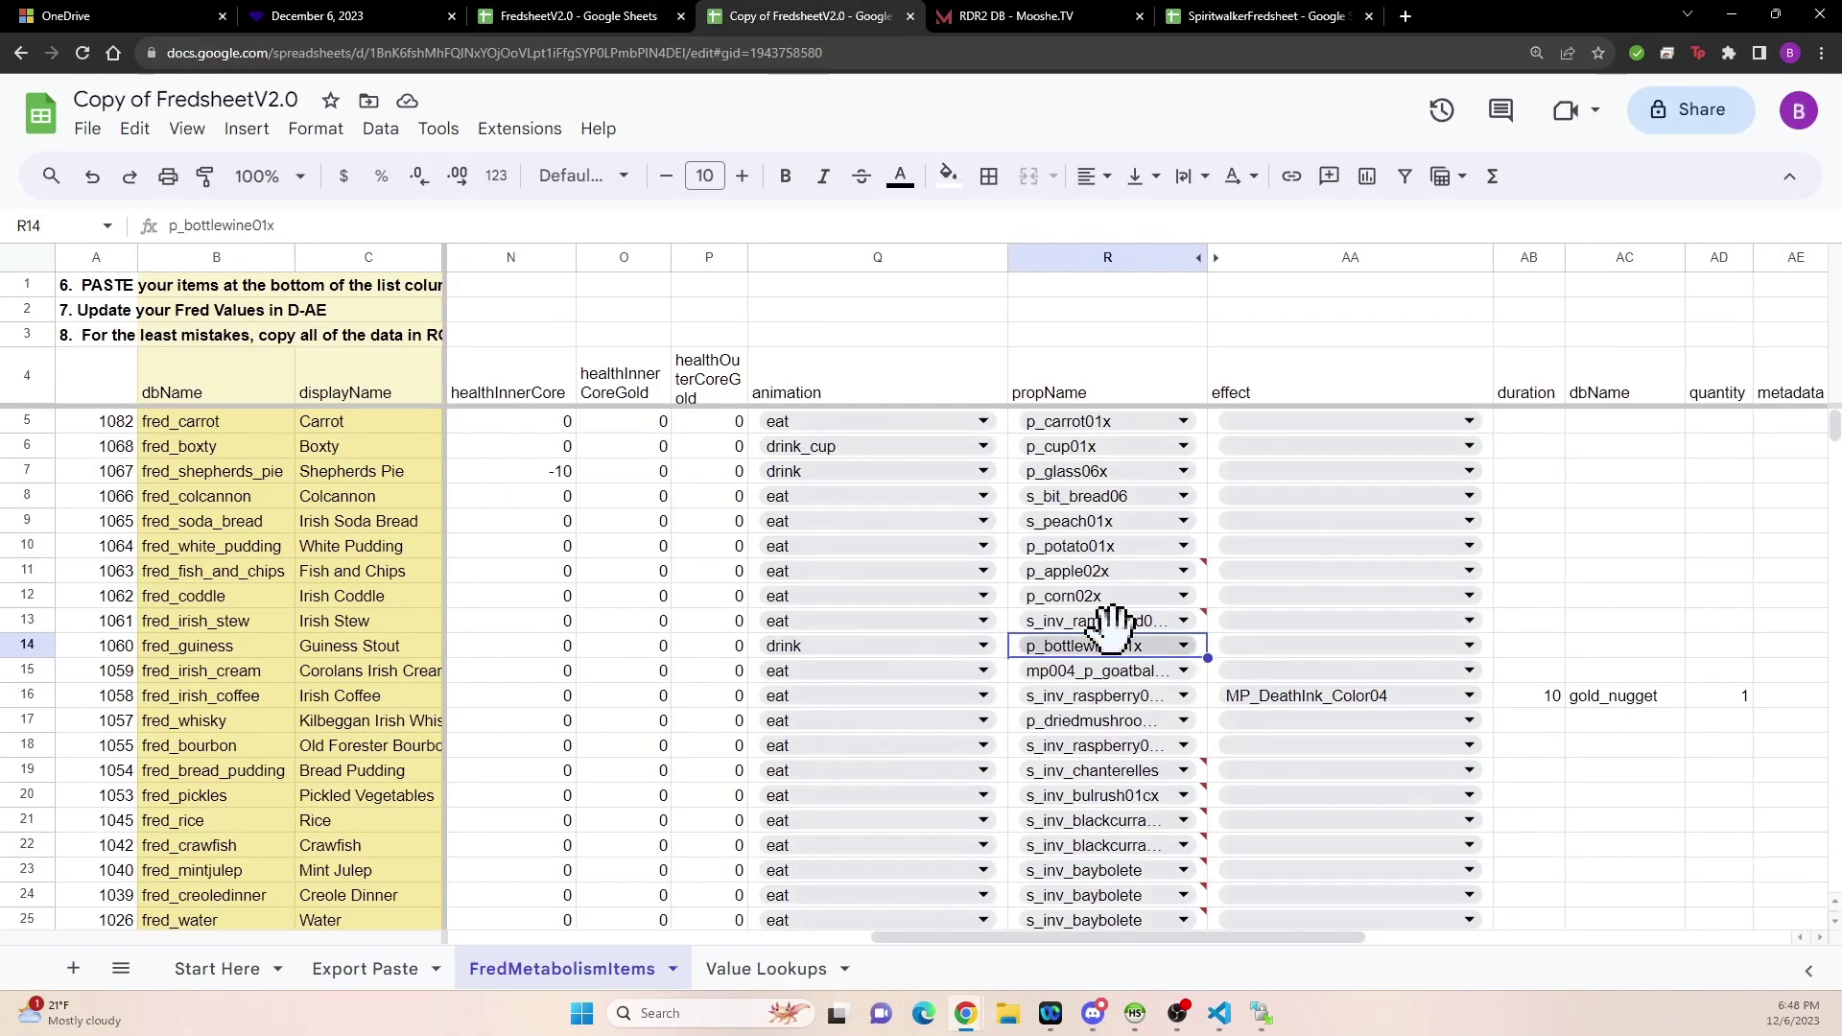
text(p_bottlebeer01a)
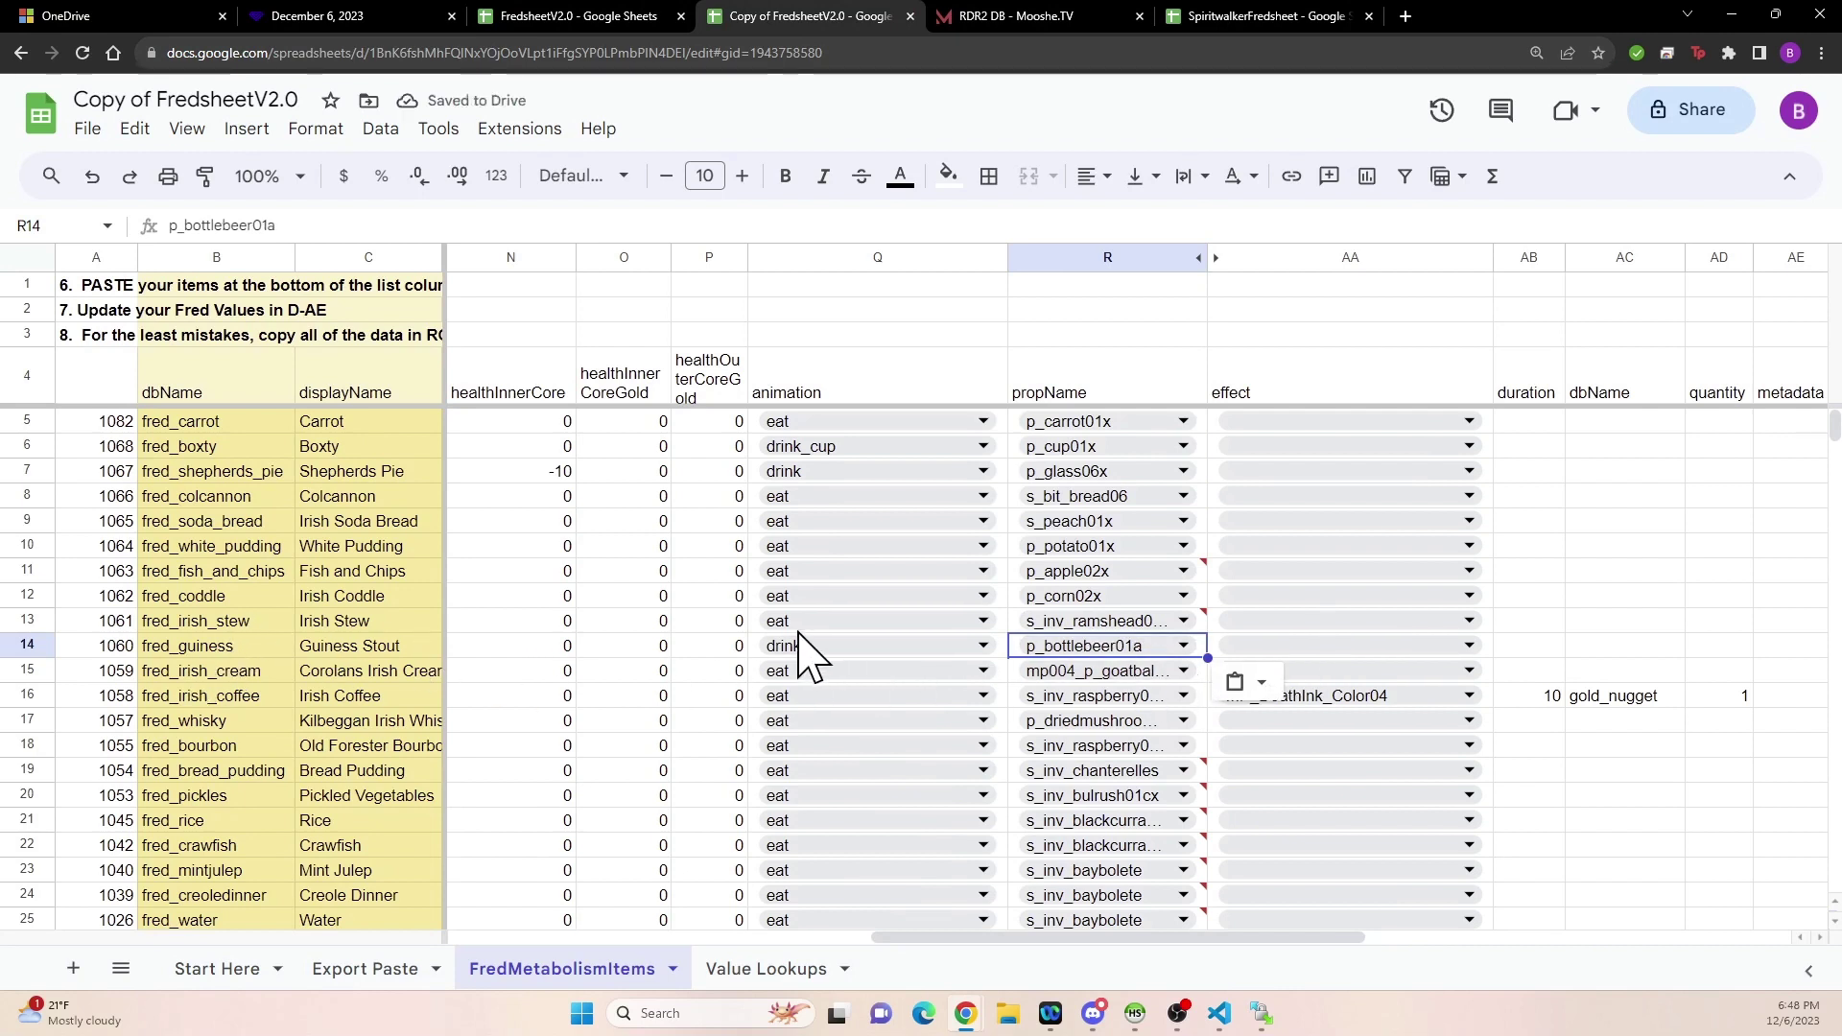
click(1470, 647)
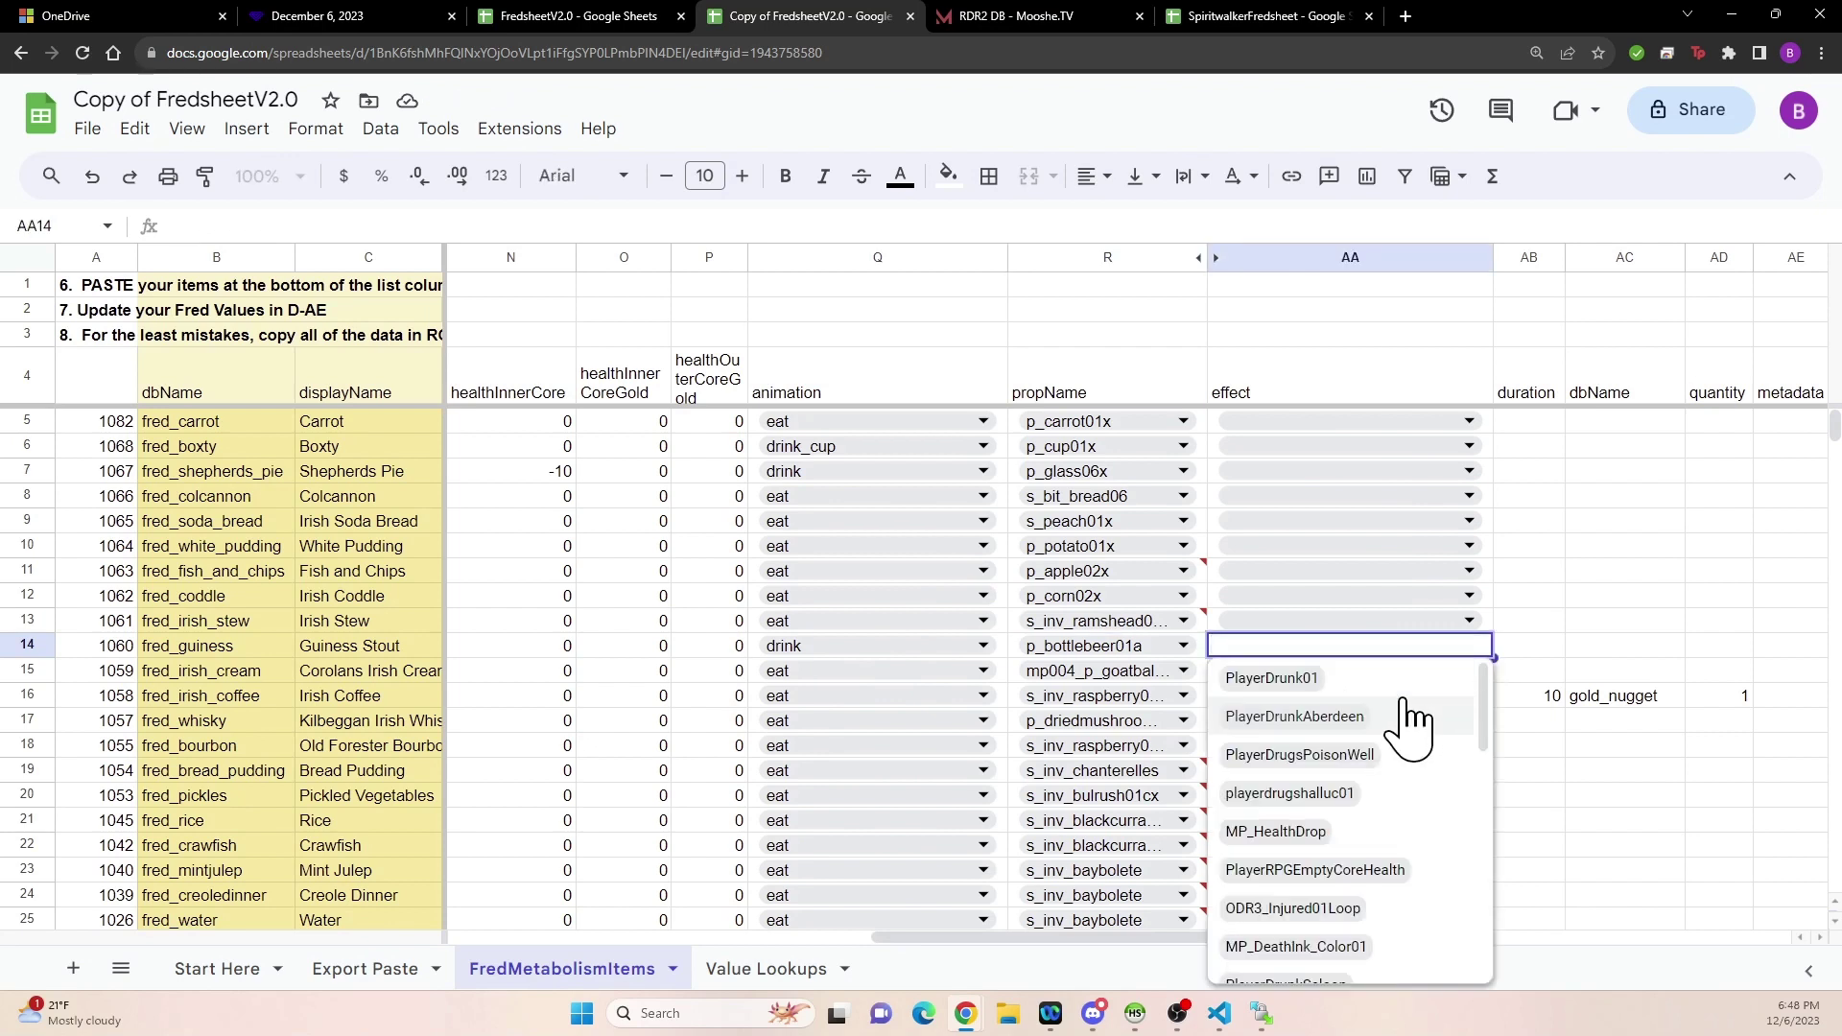
key(Return)
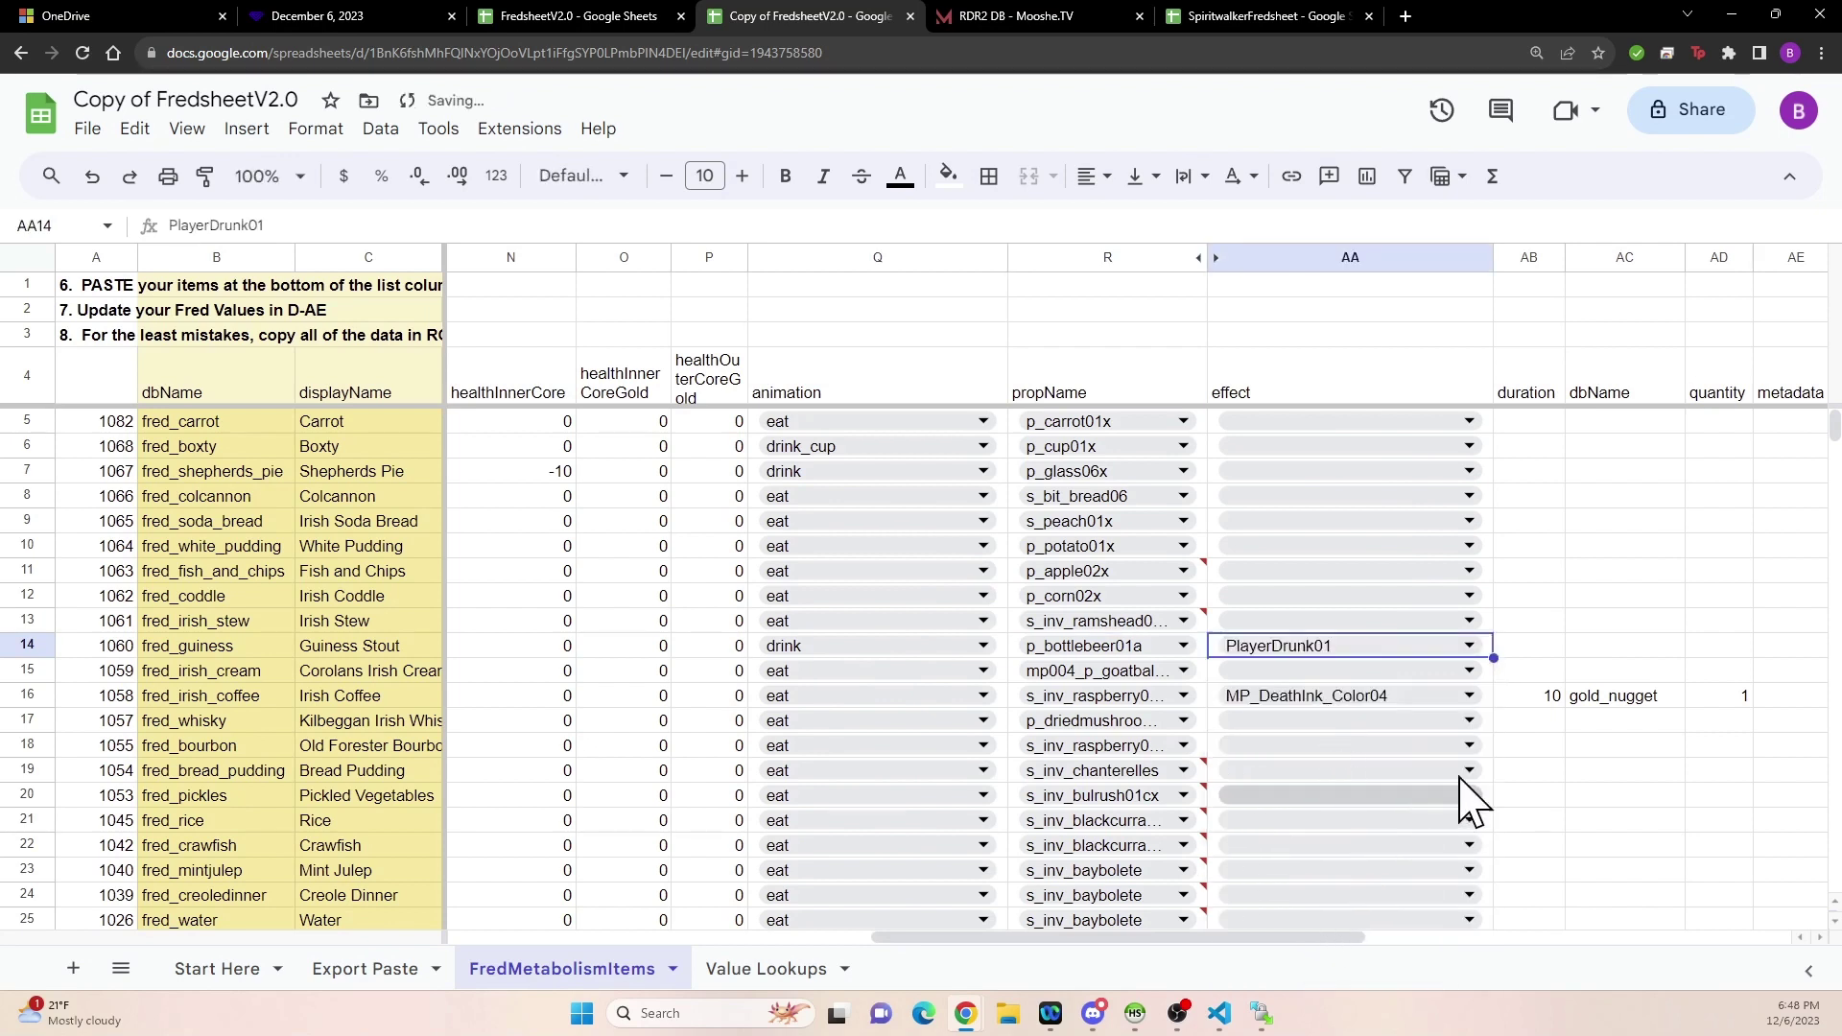
click(1539, 652)
text(10)
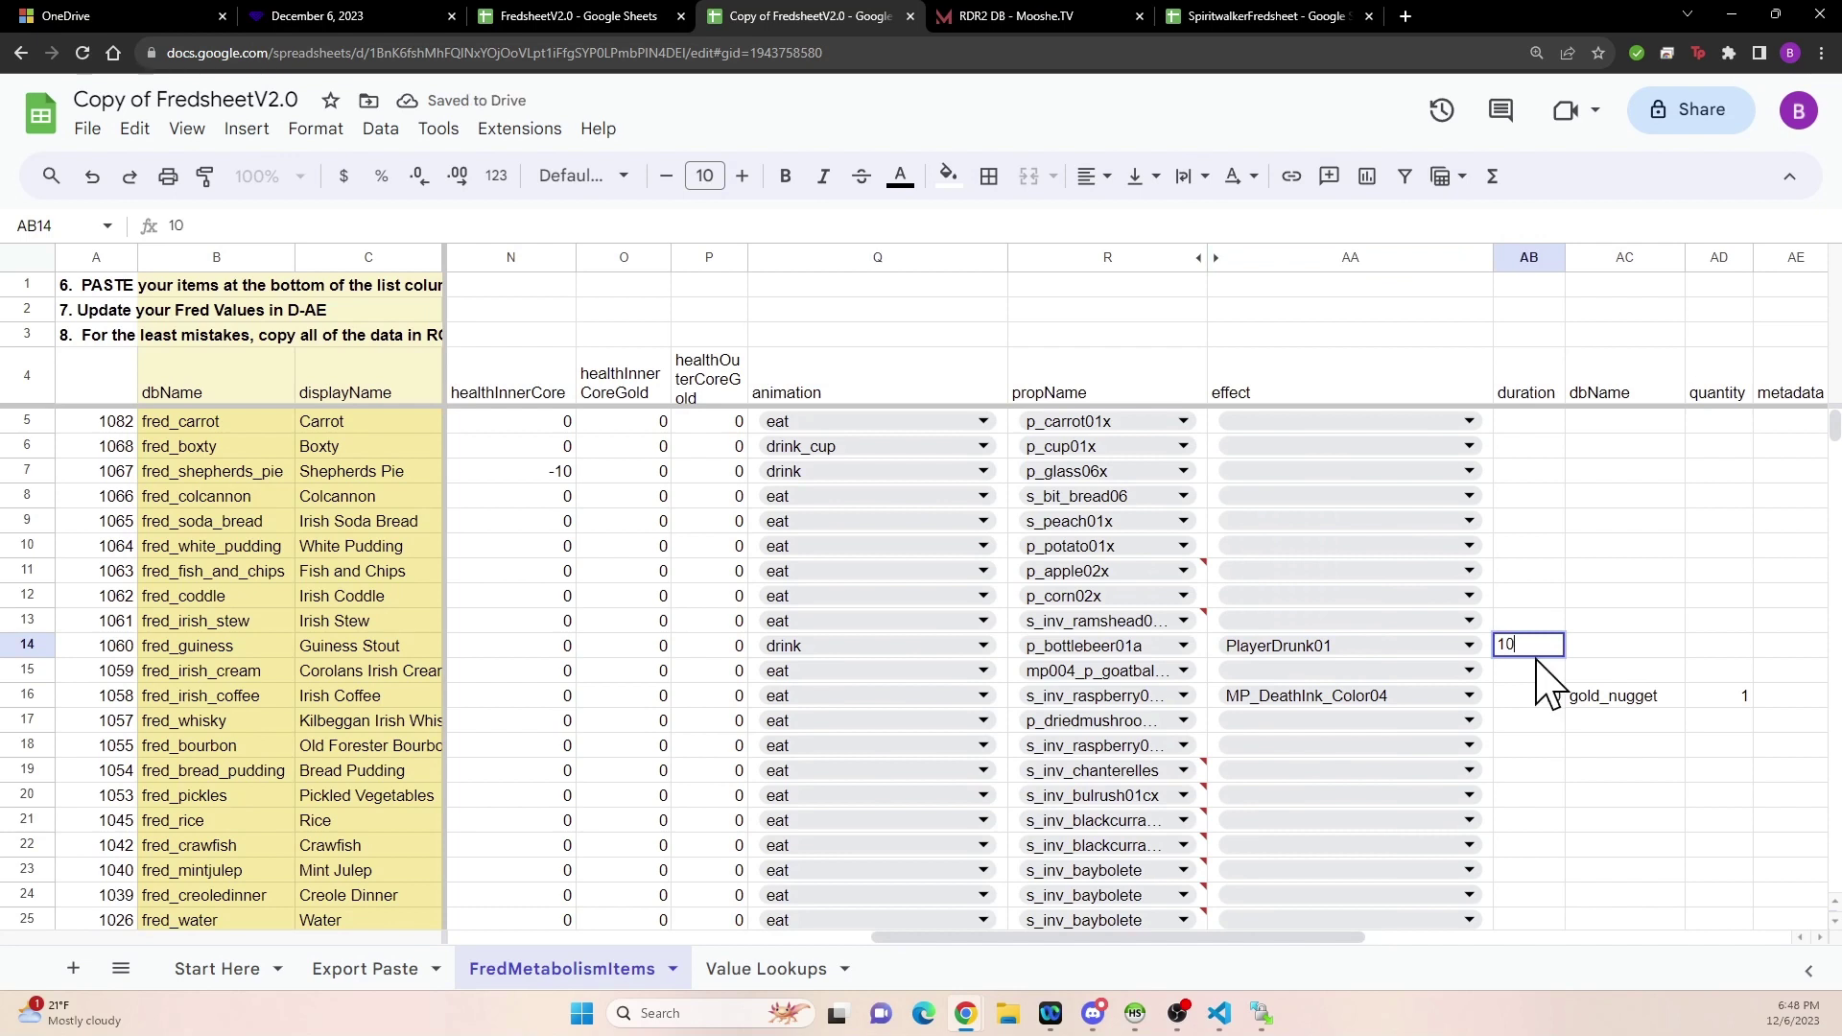
key(Tab)
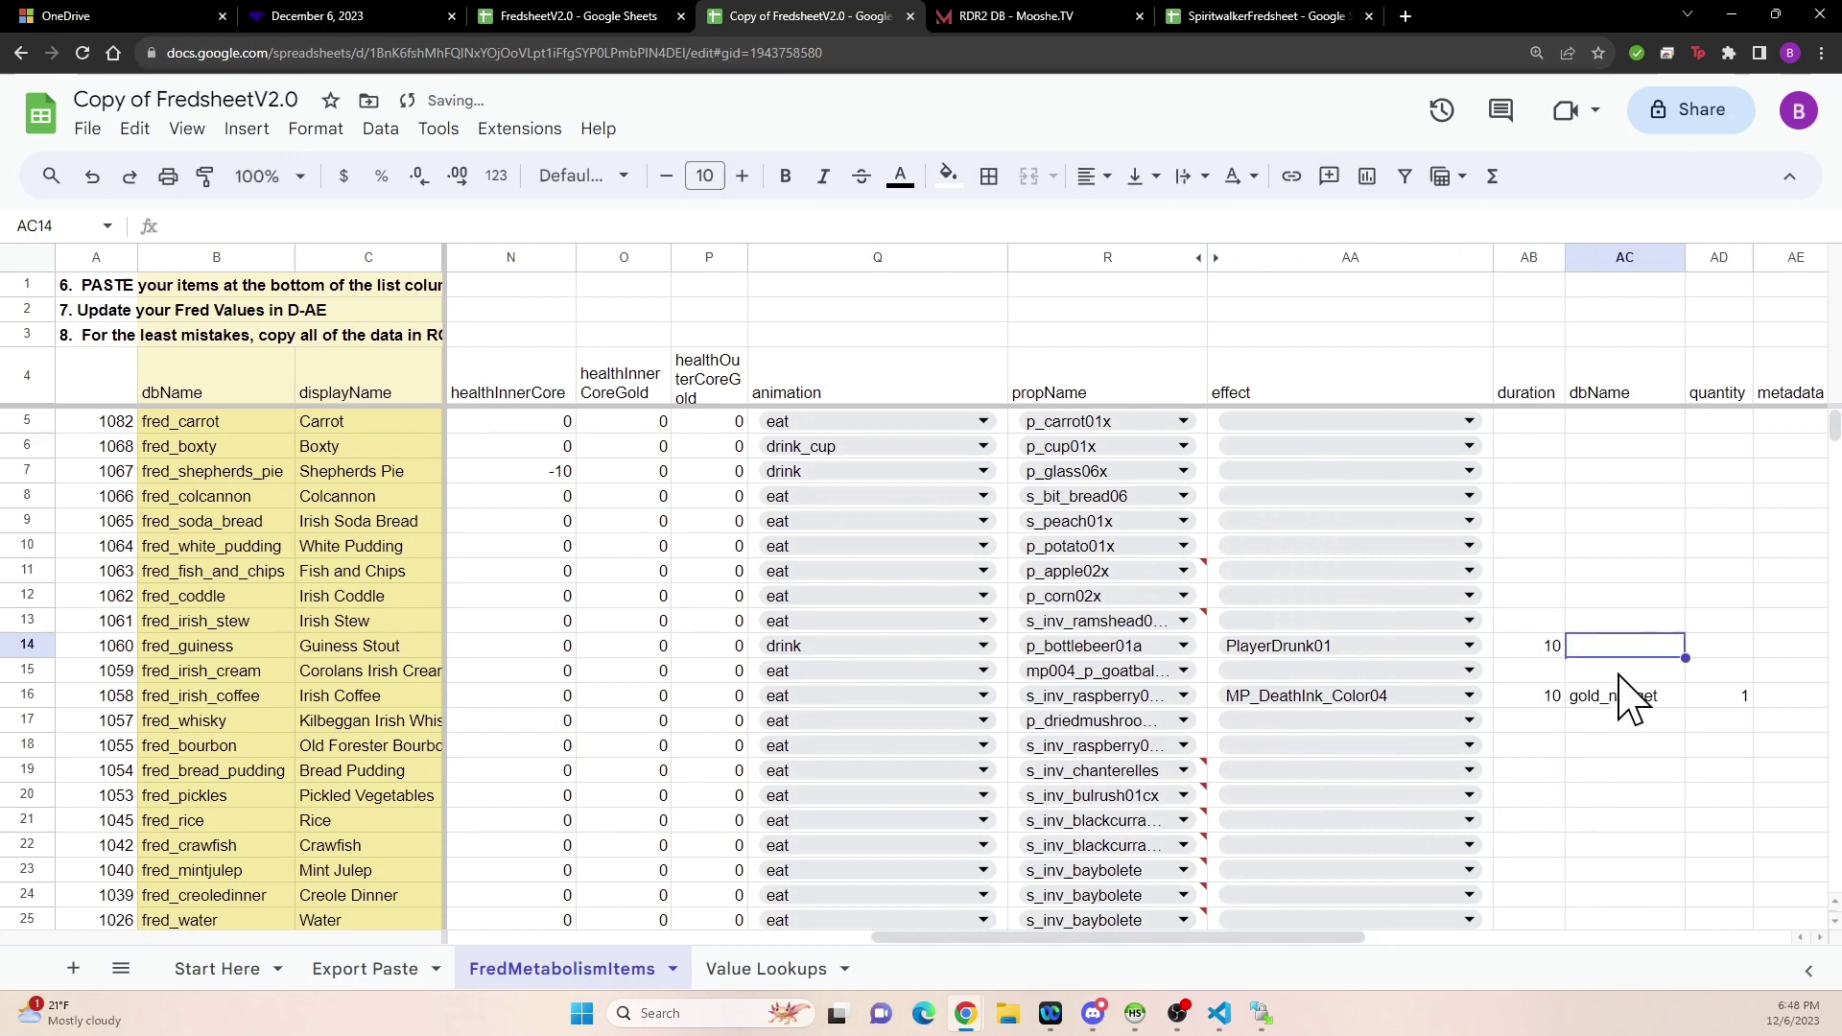
key(Tab)
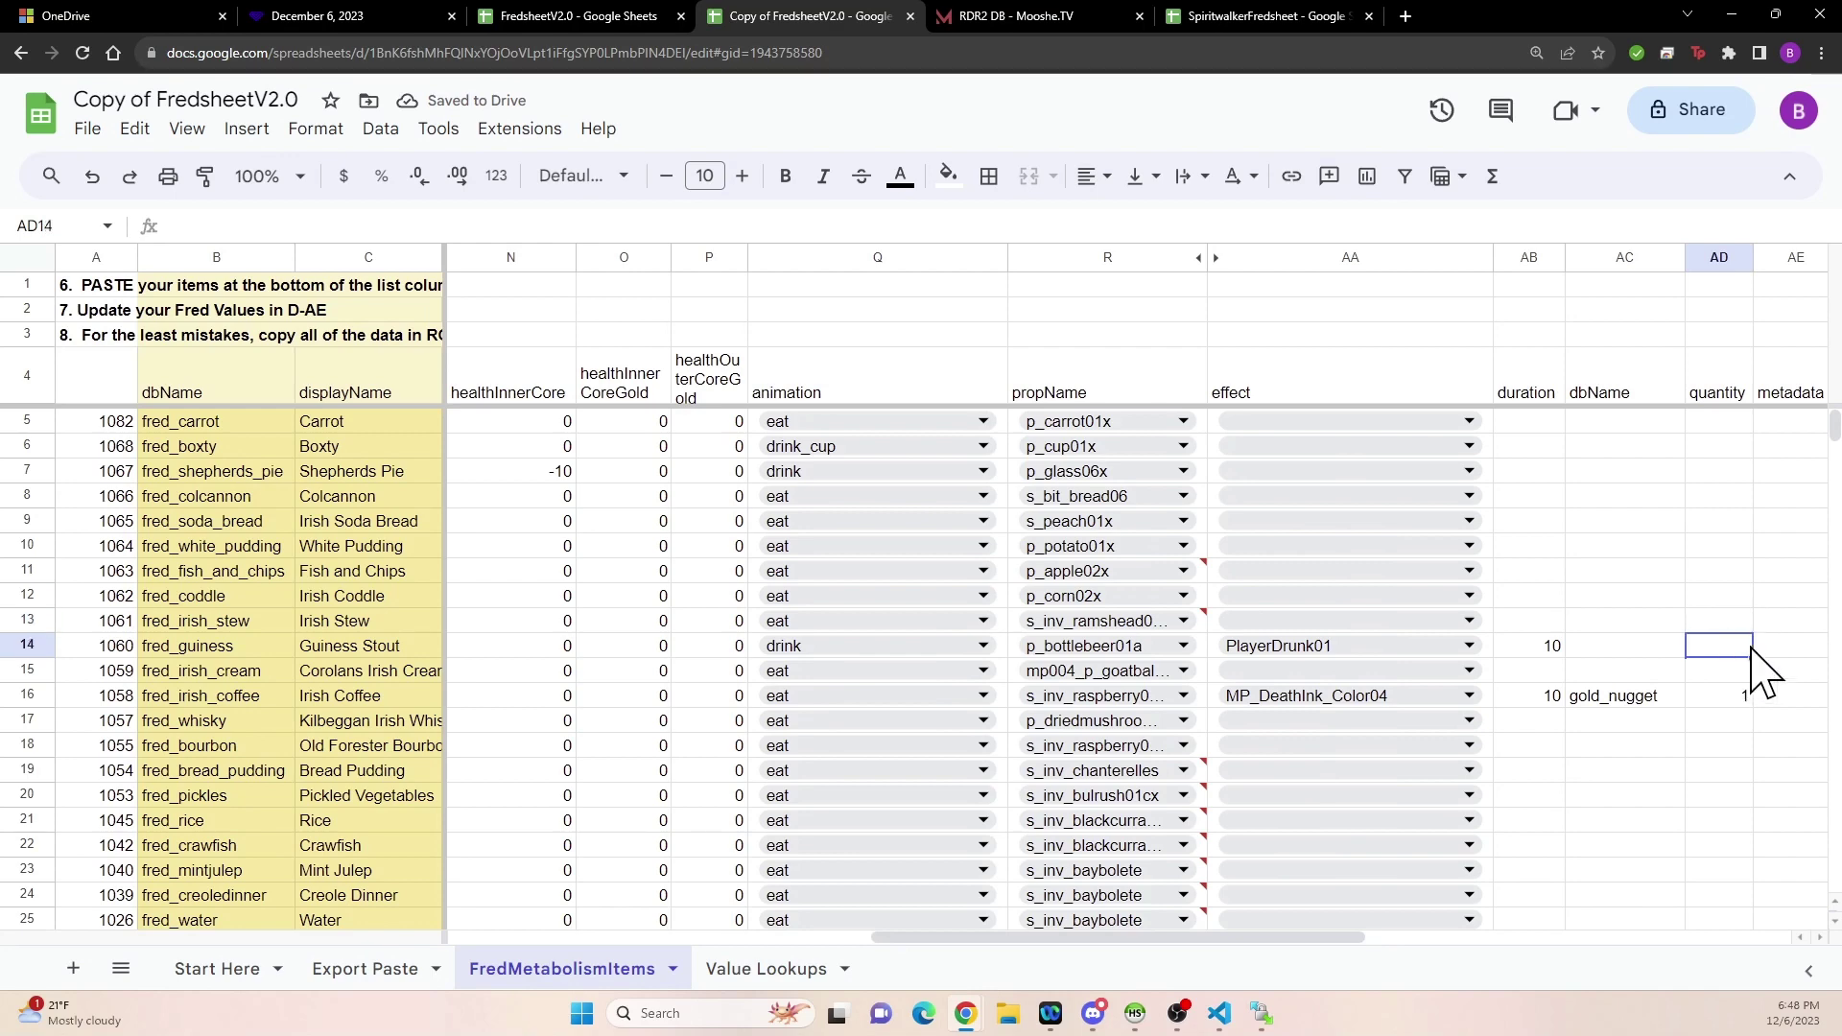
key(Tab)
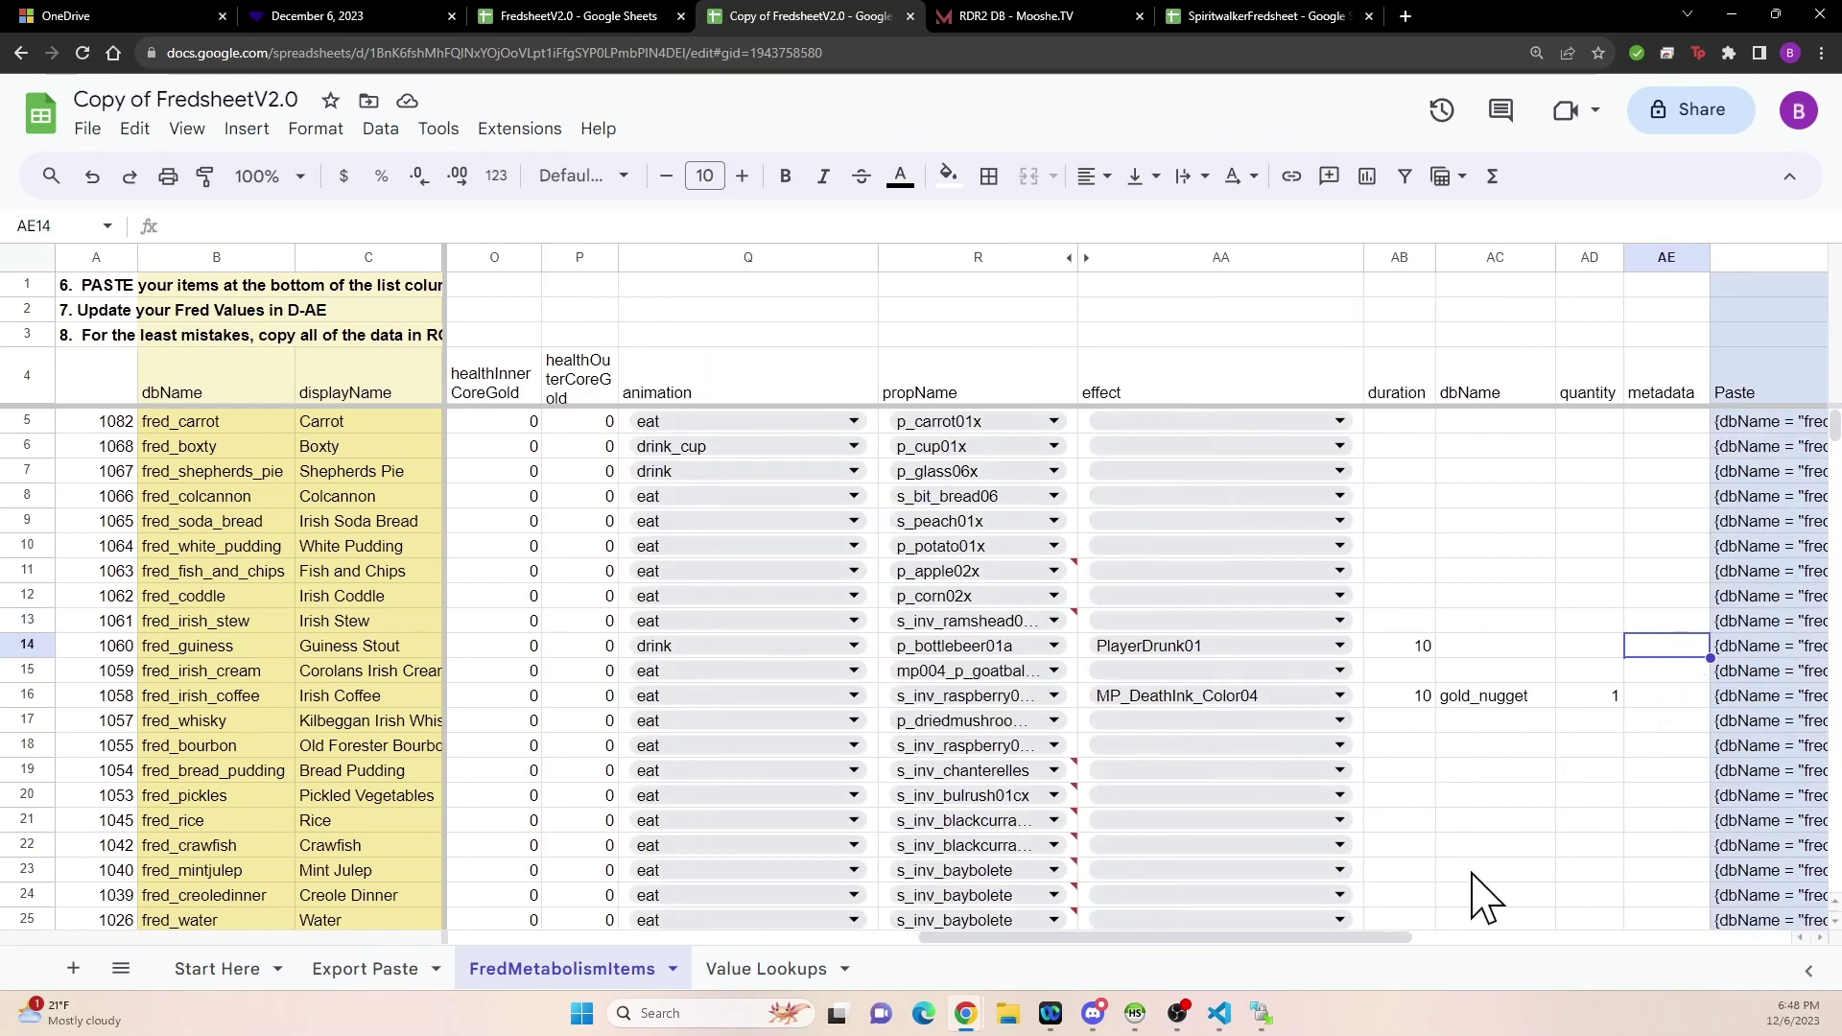
drag(1295, 940, 1624, 966)
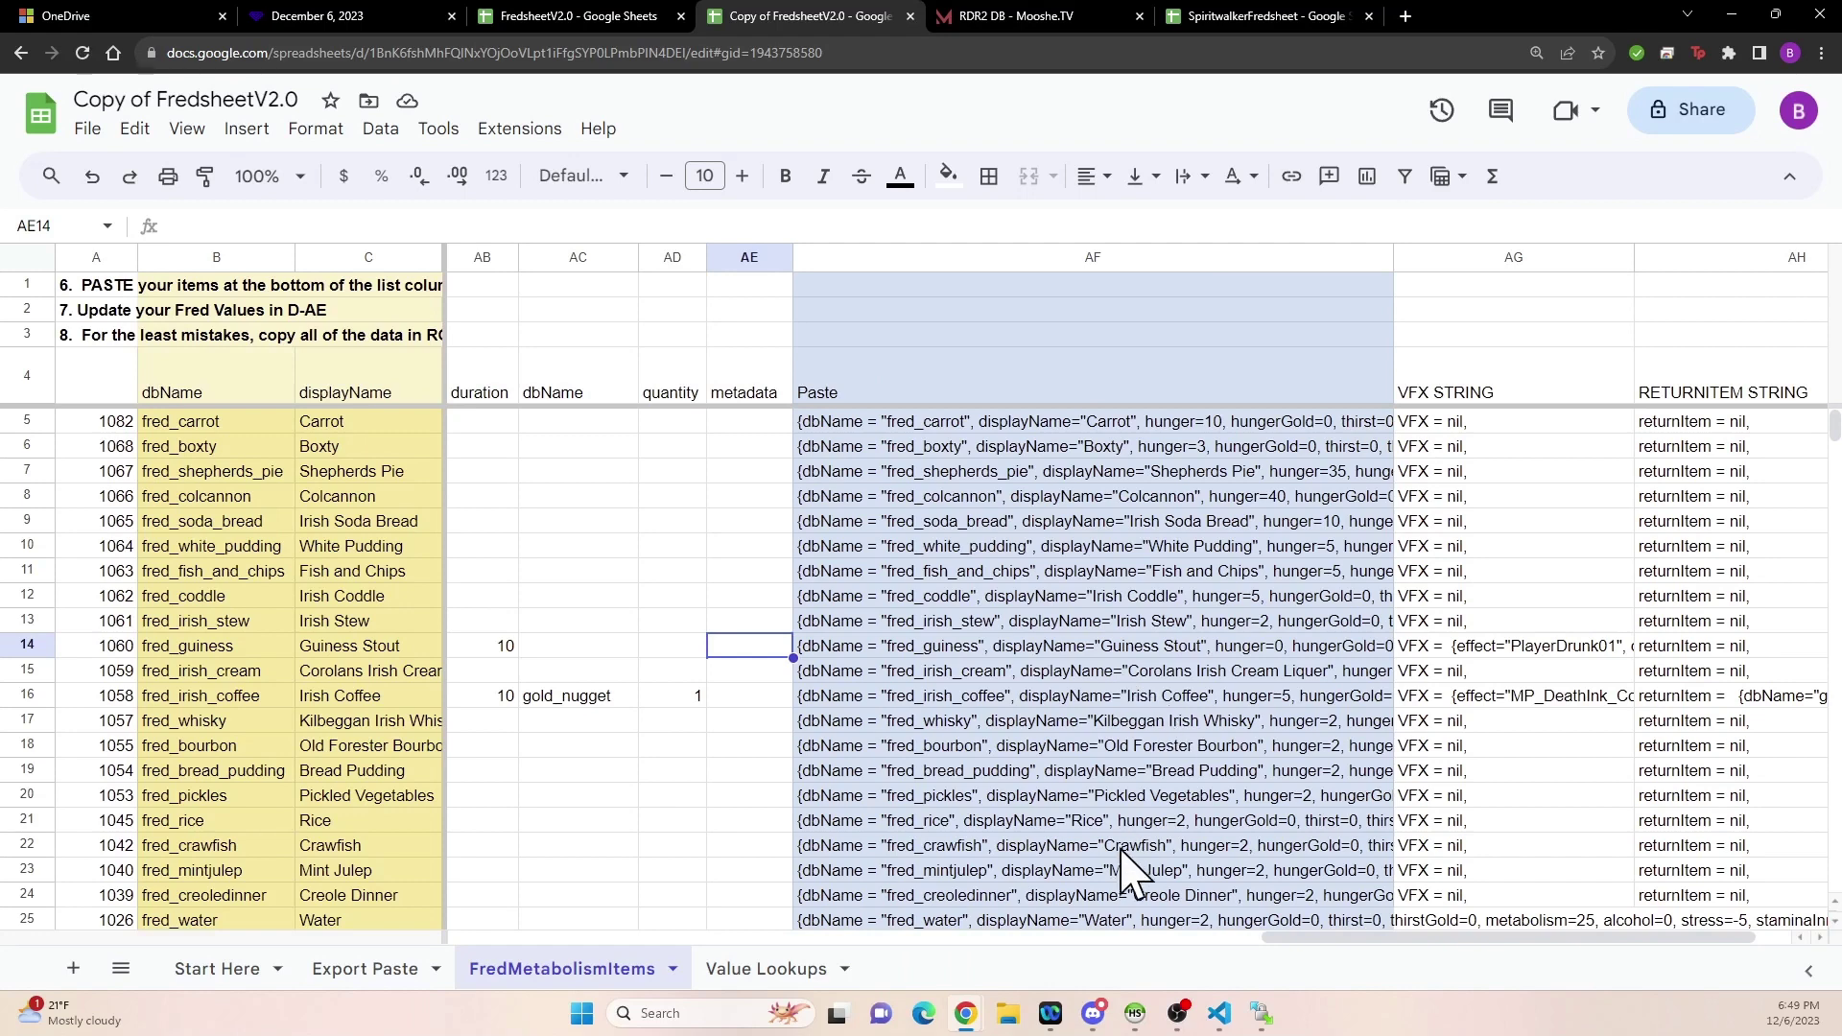
drag(1332, 940, 1430, 937)
drag(1315, 960, 1222, 965)
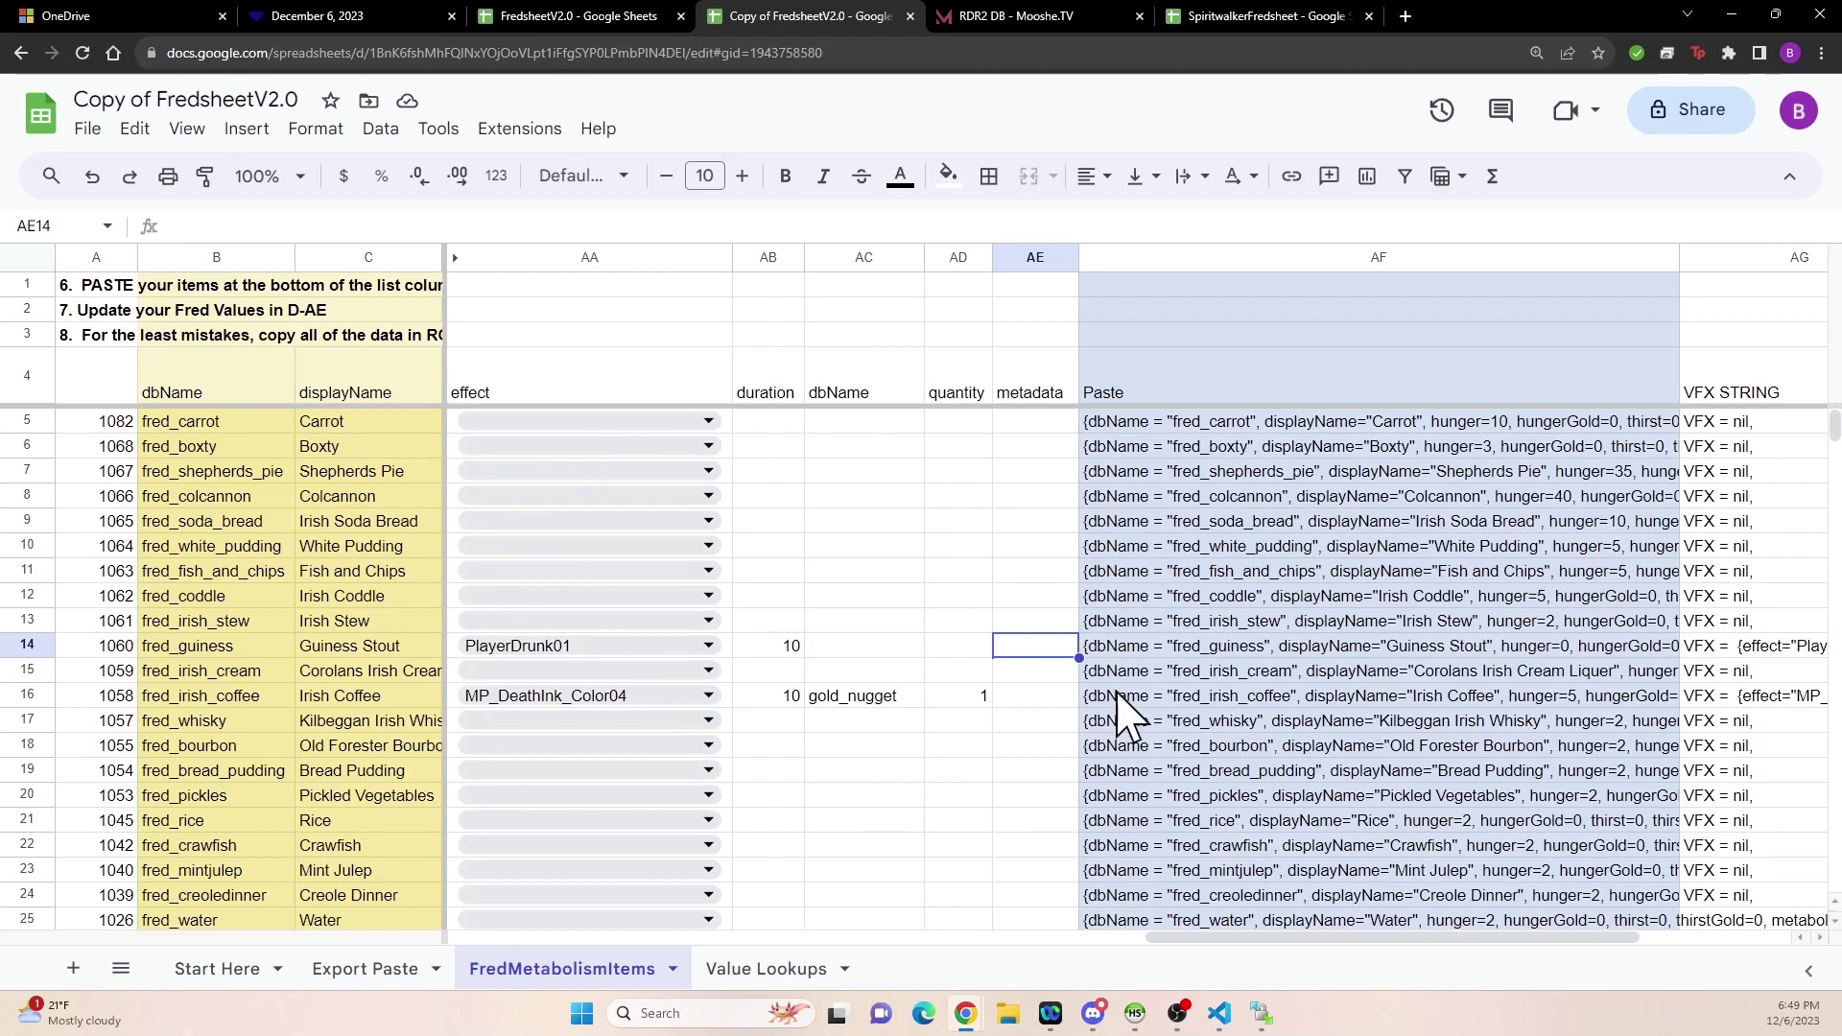
scroll(1254, 864, down, 7)
scroll(1272, 854, down, 10)
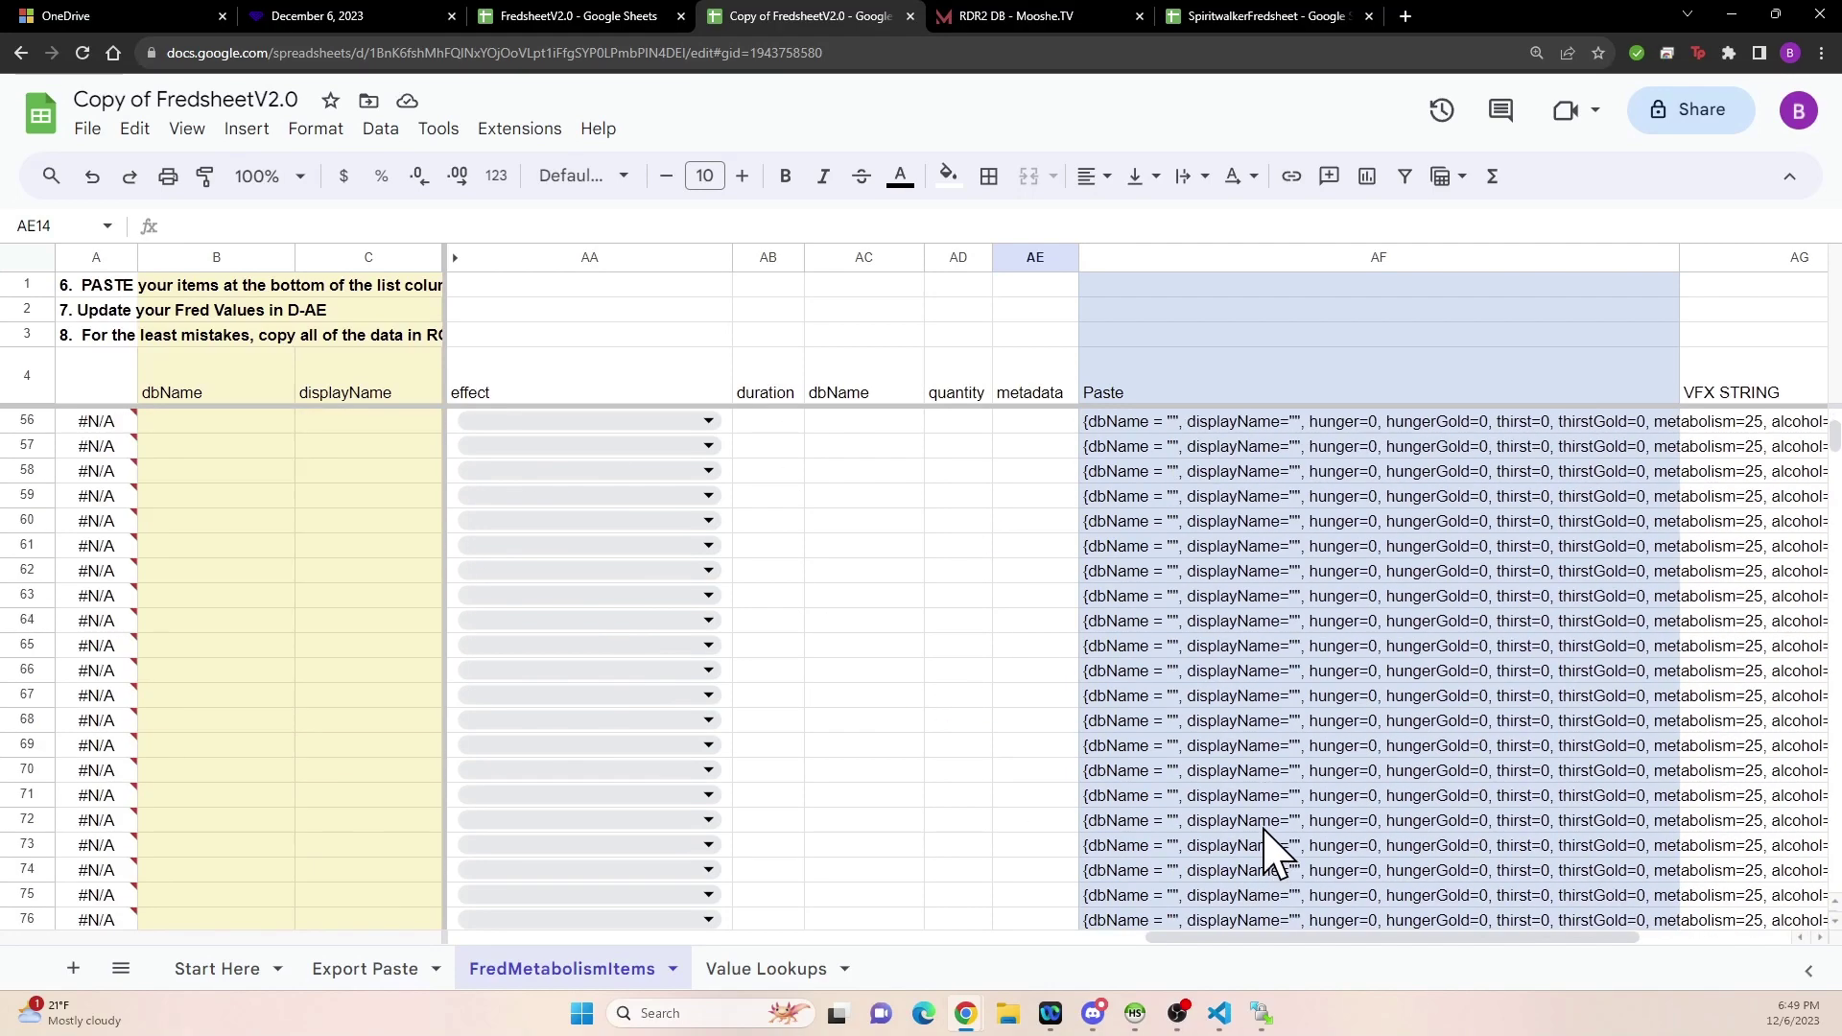
scroll(1266, 845, up, 6)
scroll(1247, 796, down, 1)
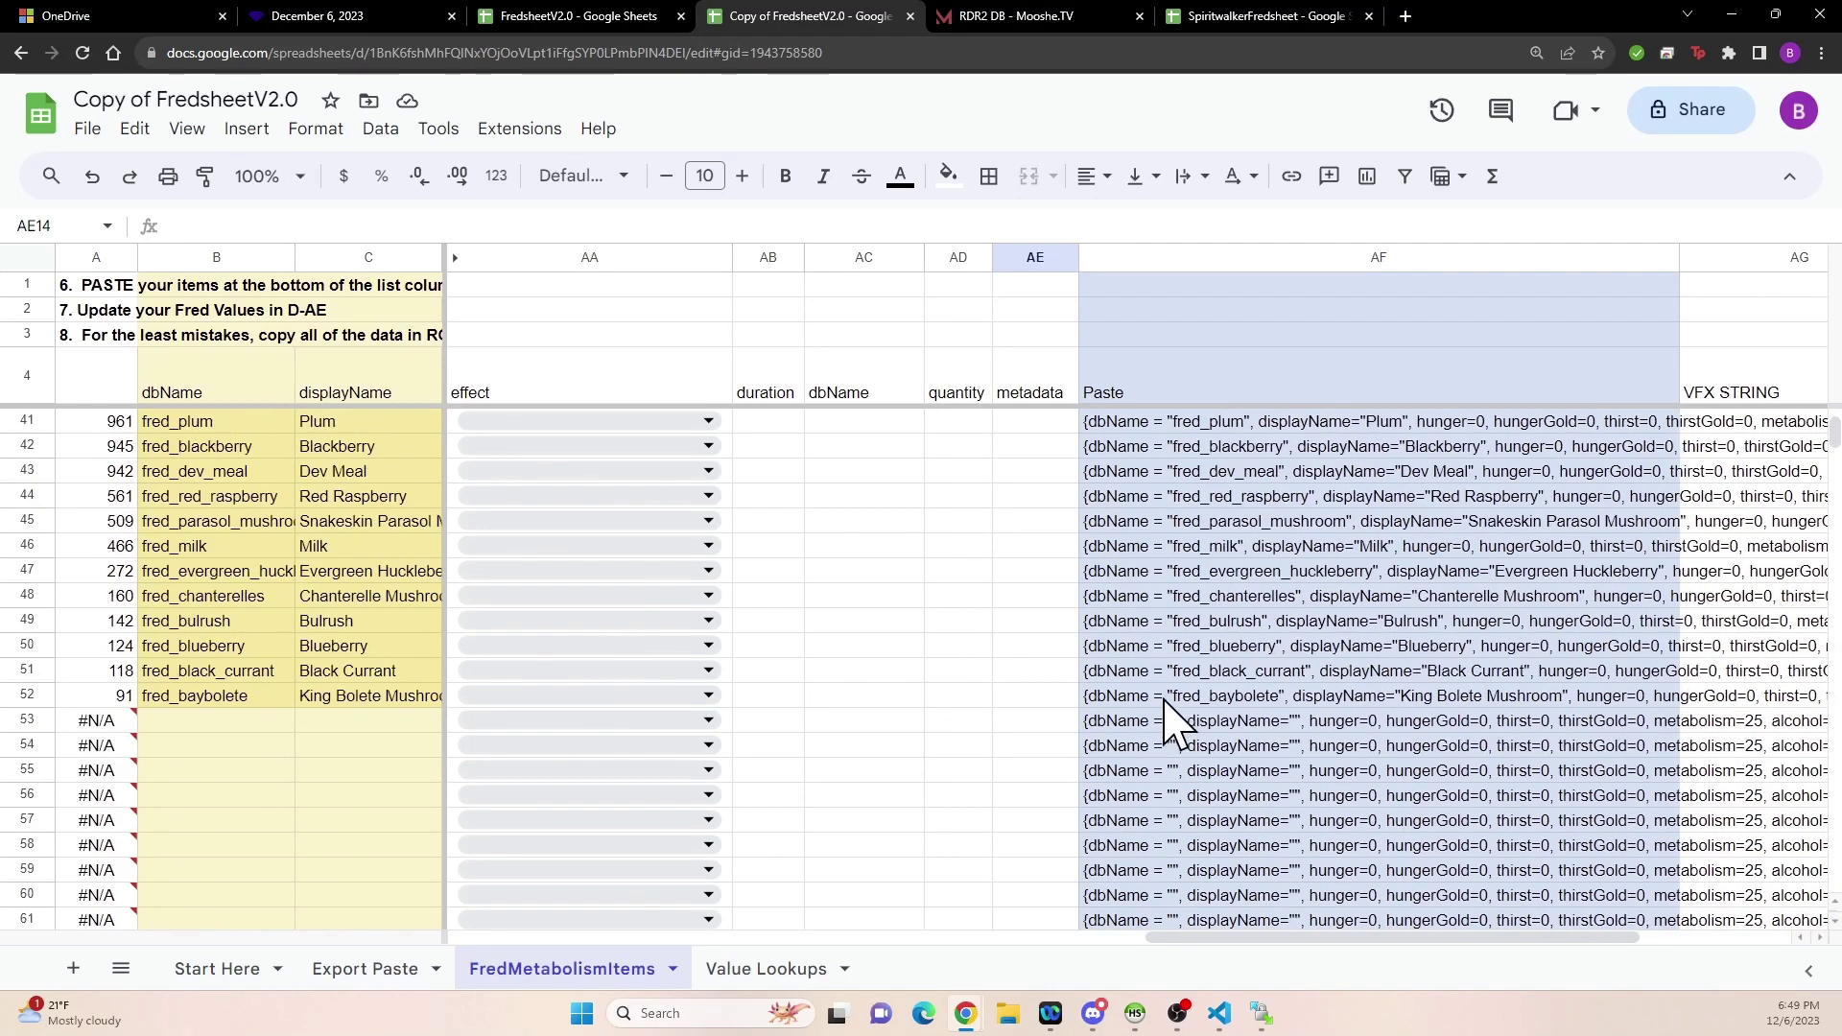
- Copy the generated entries in AF5:AF52 and switch to items.lua in Visual Studio Code
click(1169, 710)
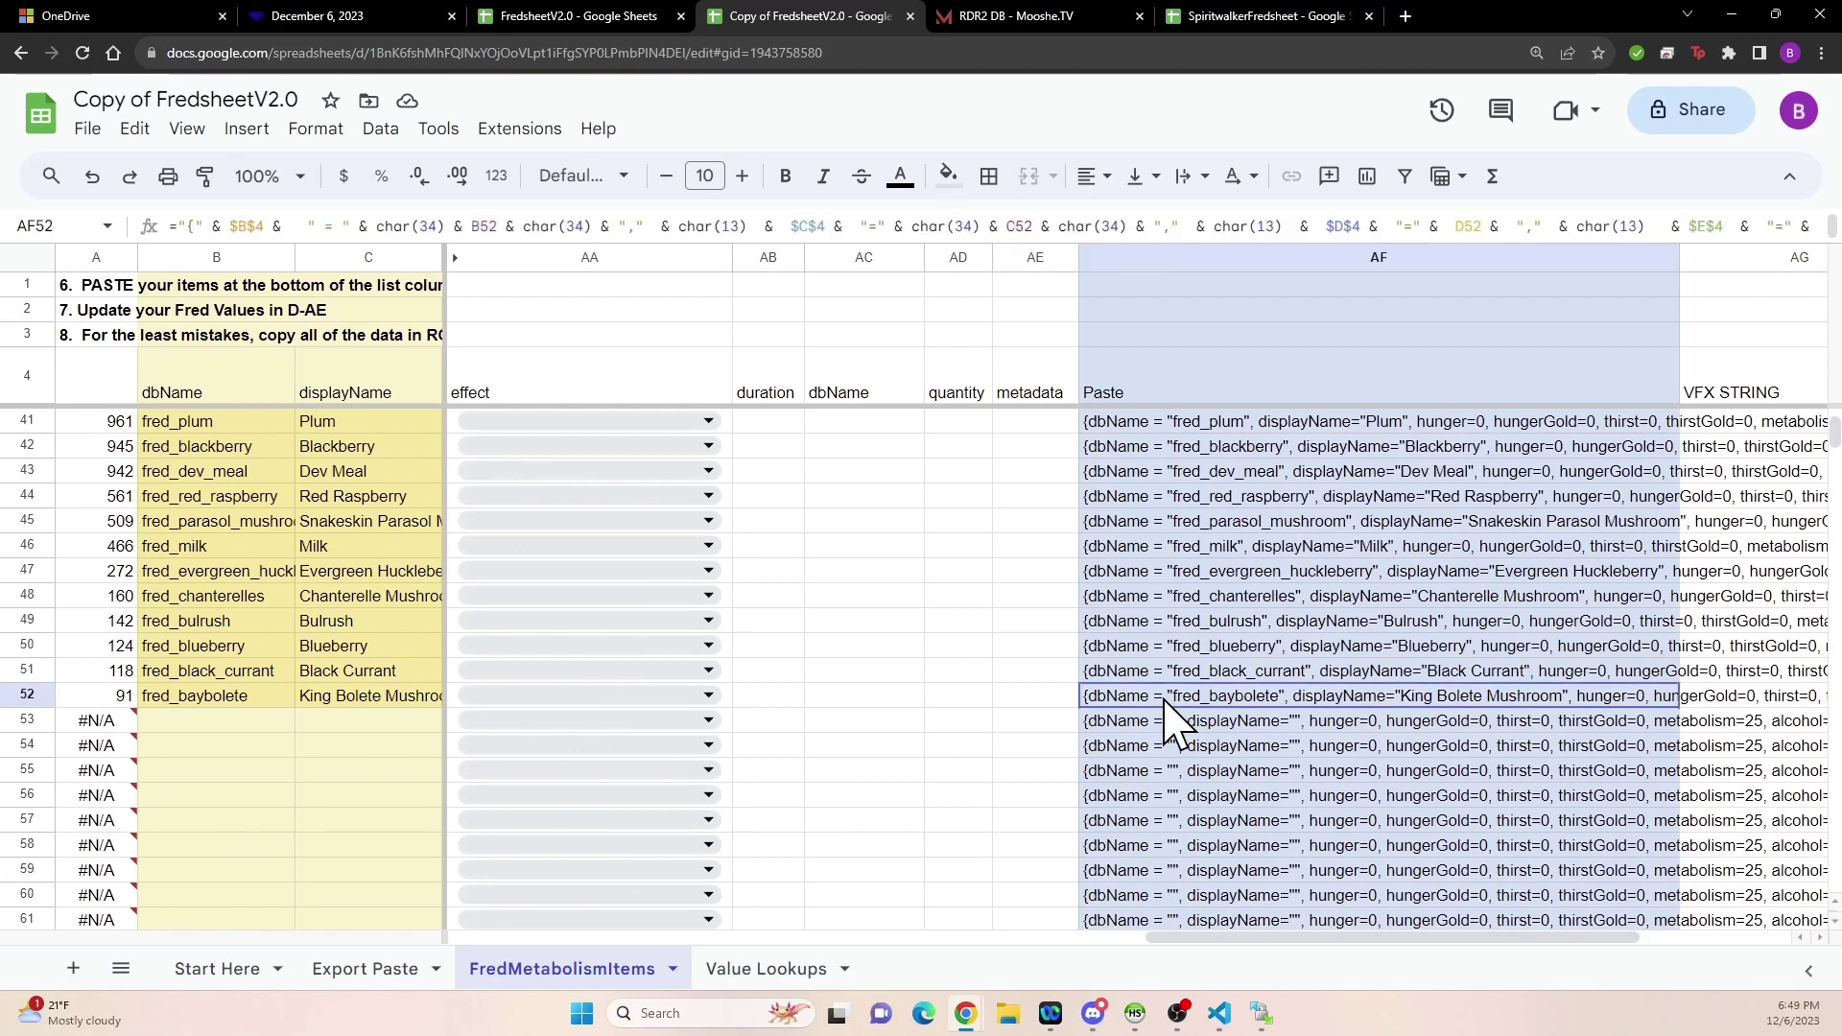
drag(1165, 700, 1188, 437)
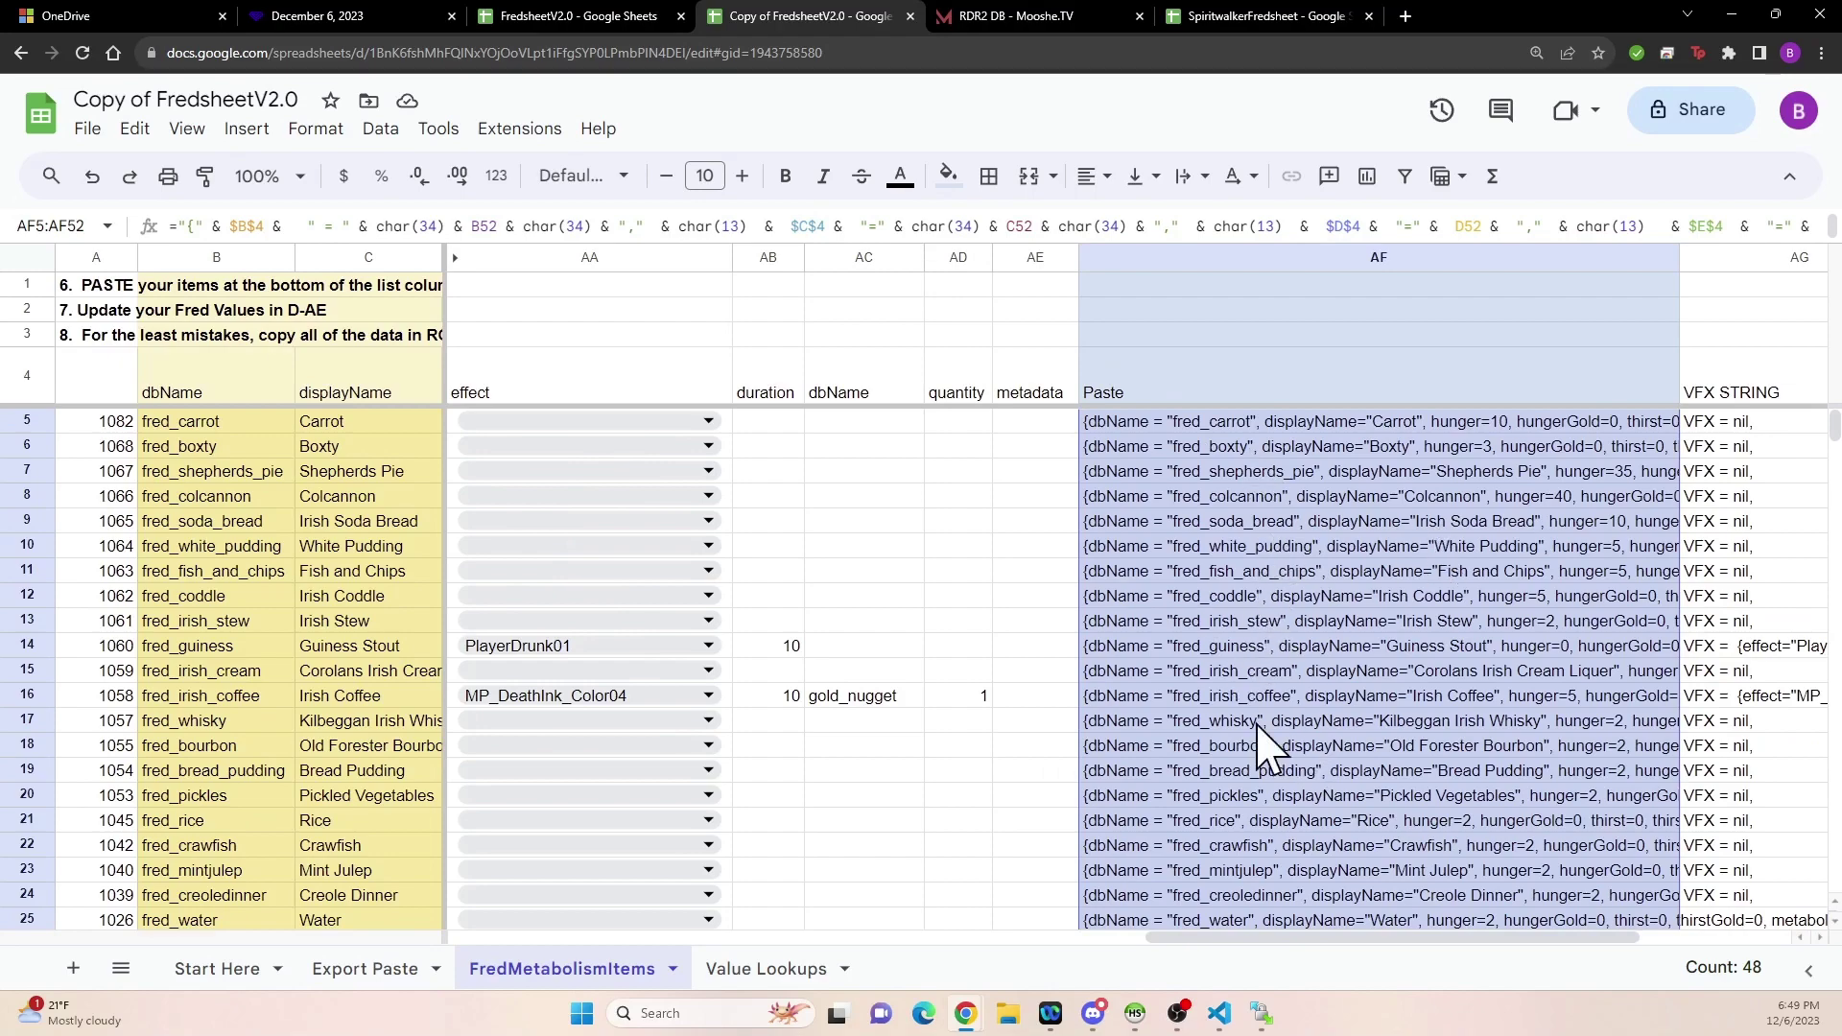
scroll(1247, 777, down, 10)
click(875, 619)
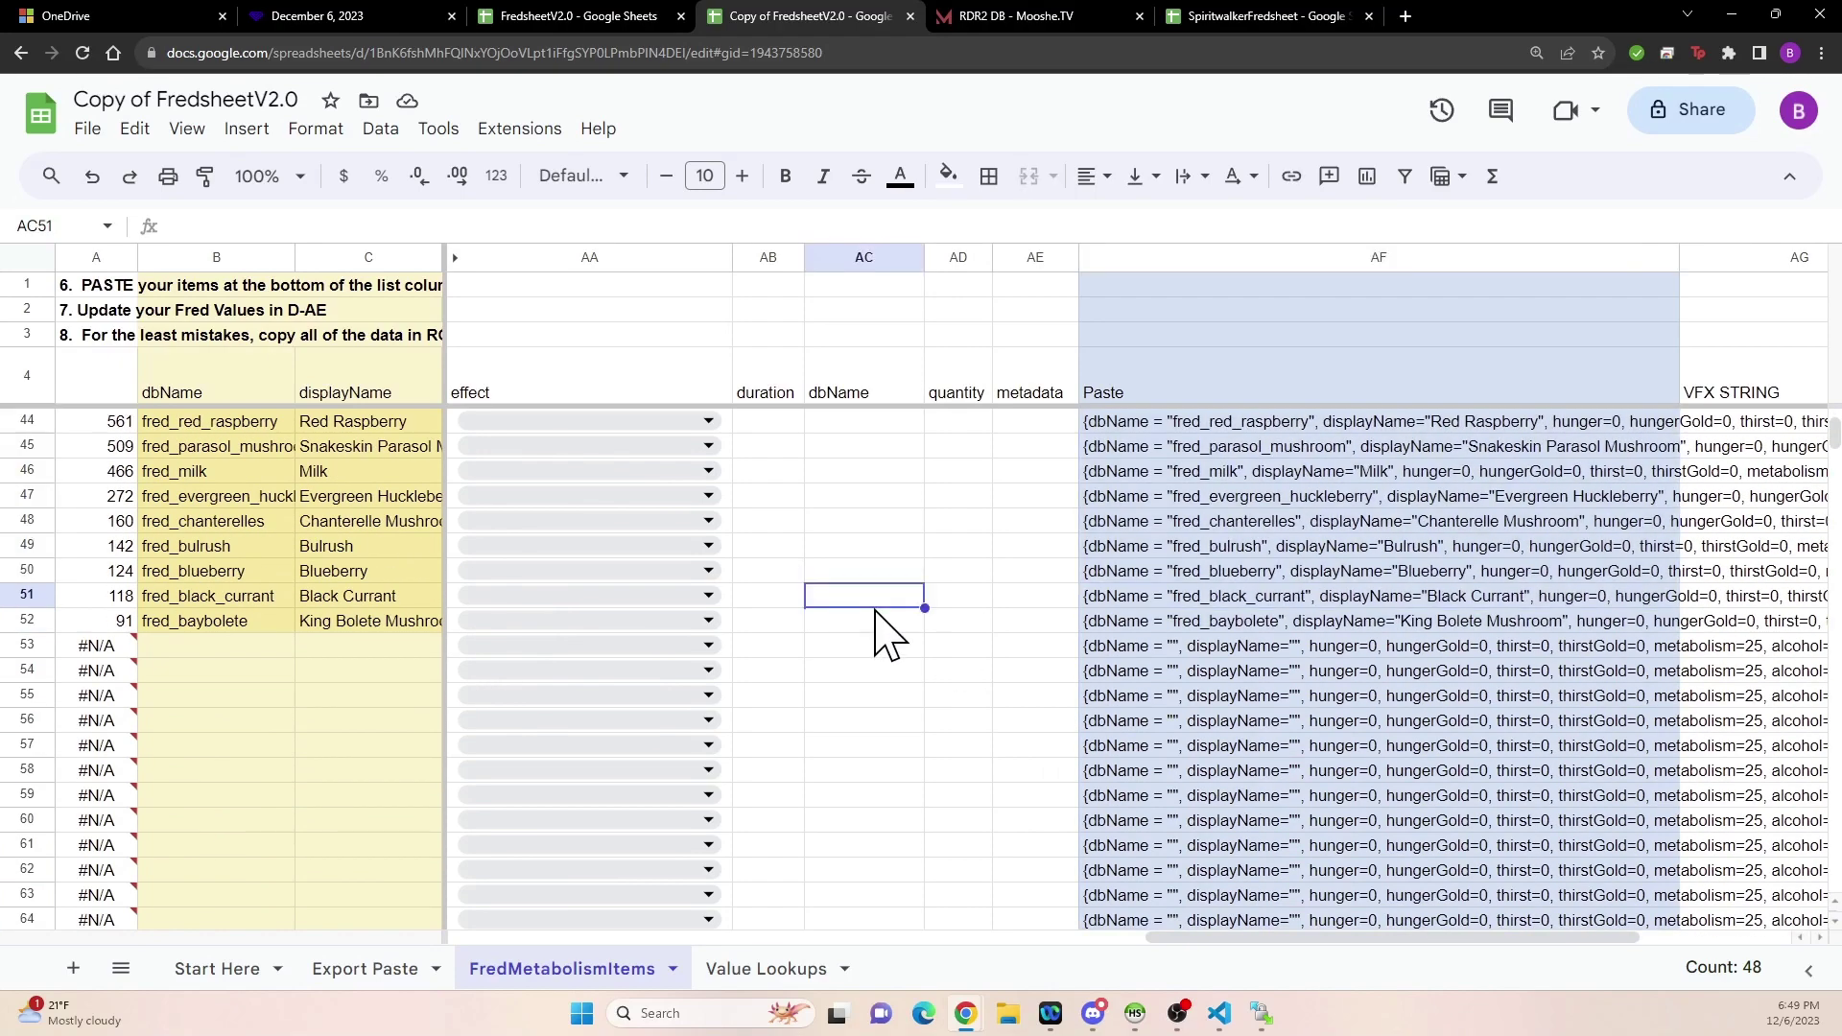
click(1159, 626)
drag(1163, 646, 1176, 460)
key(ctrl+c)
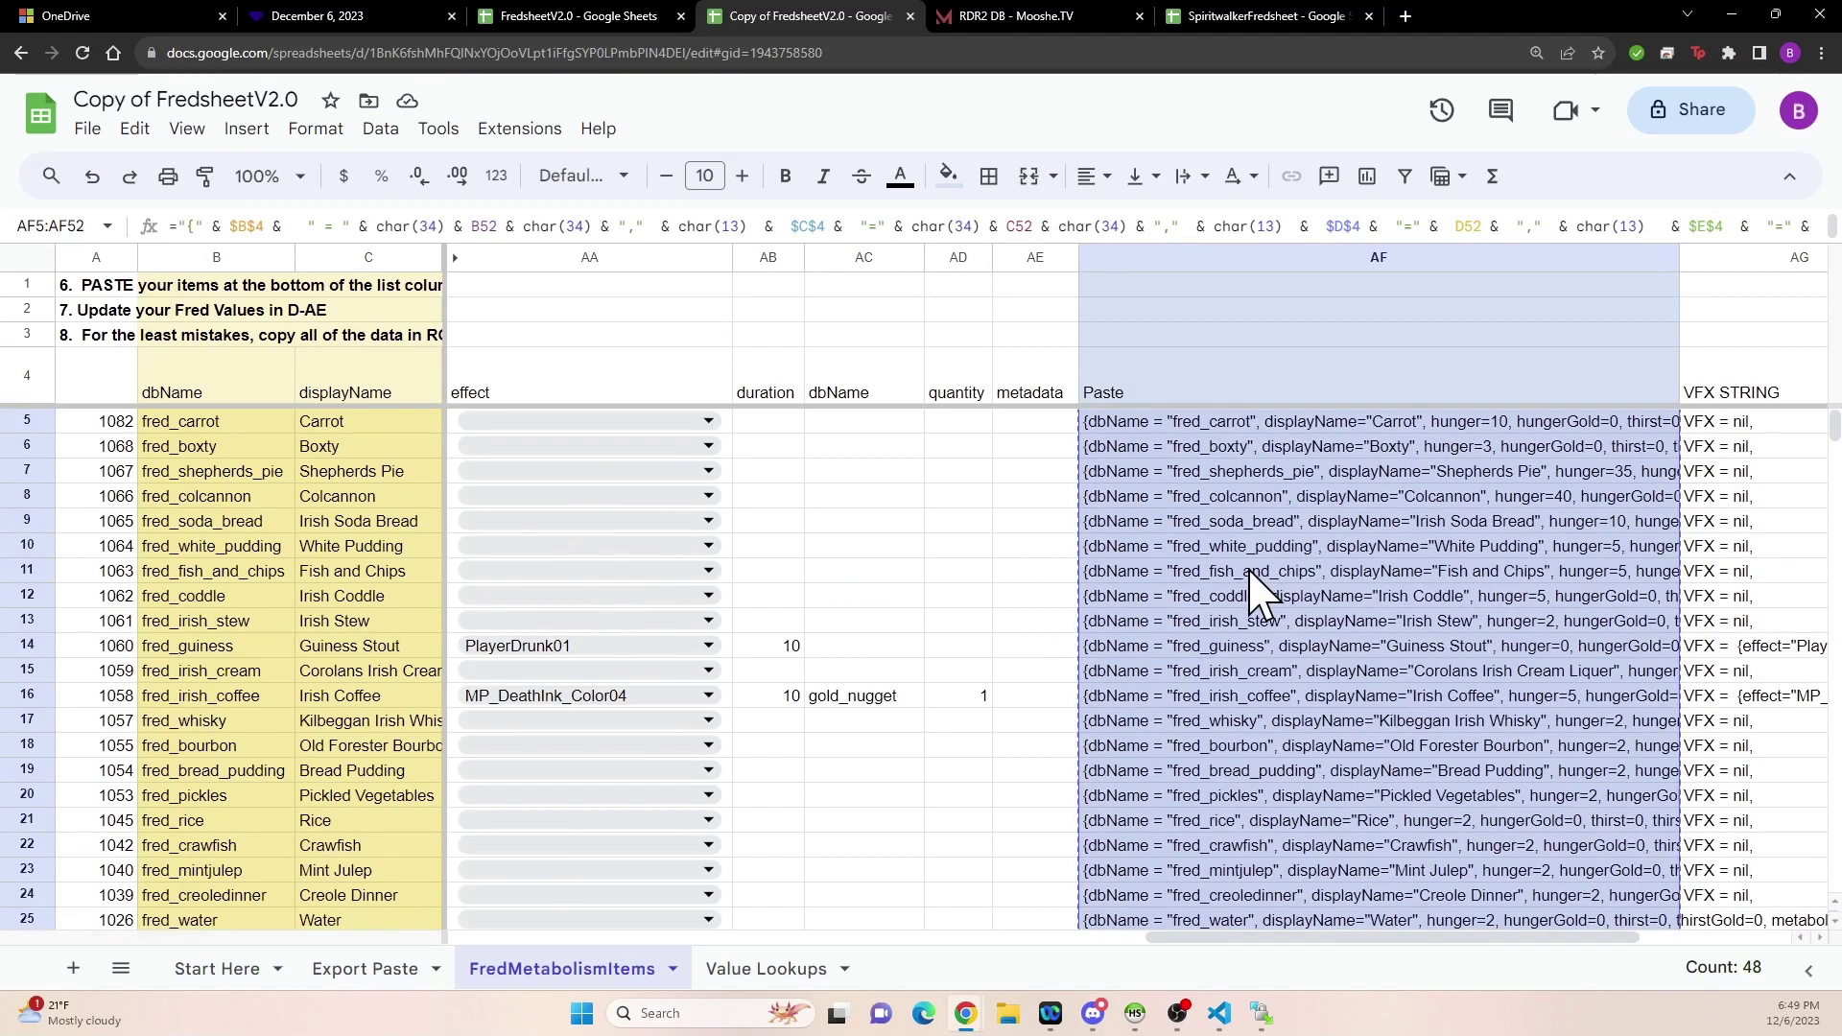
click(1219, 1015)
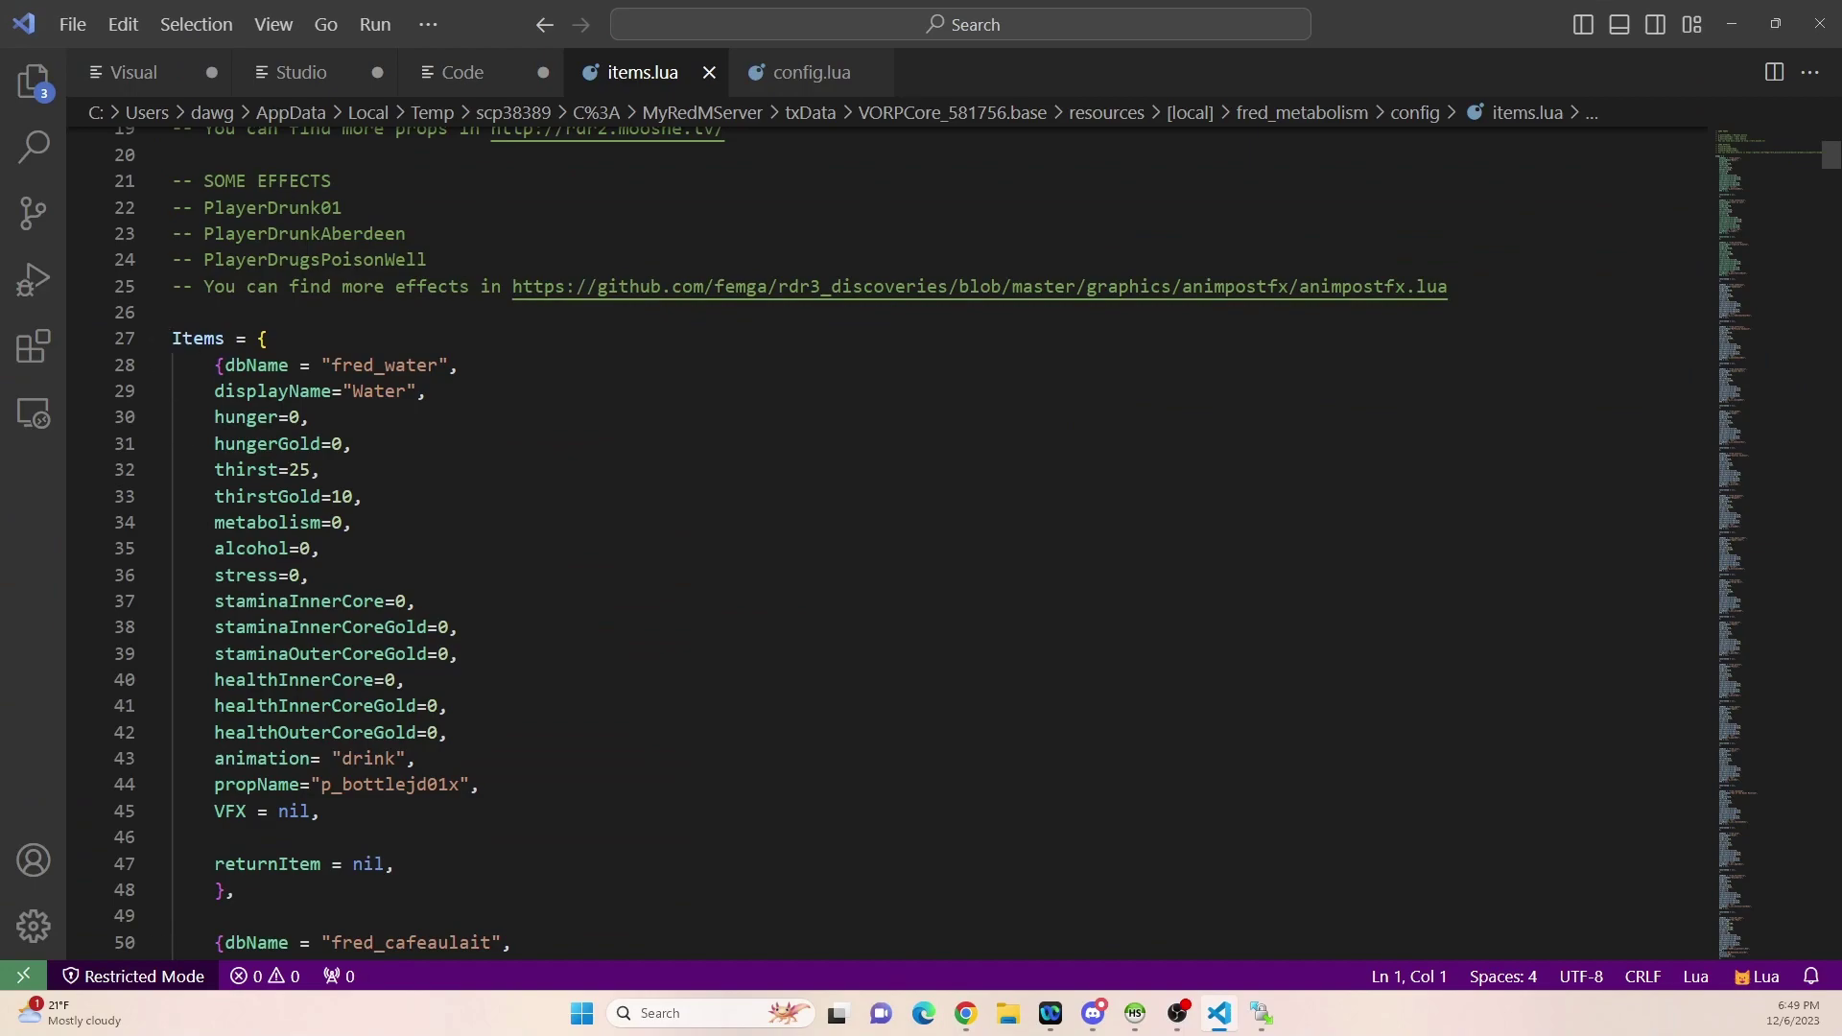
drag(173, 364, 217, 959)
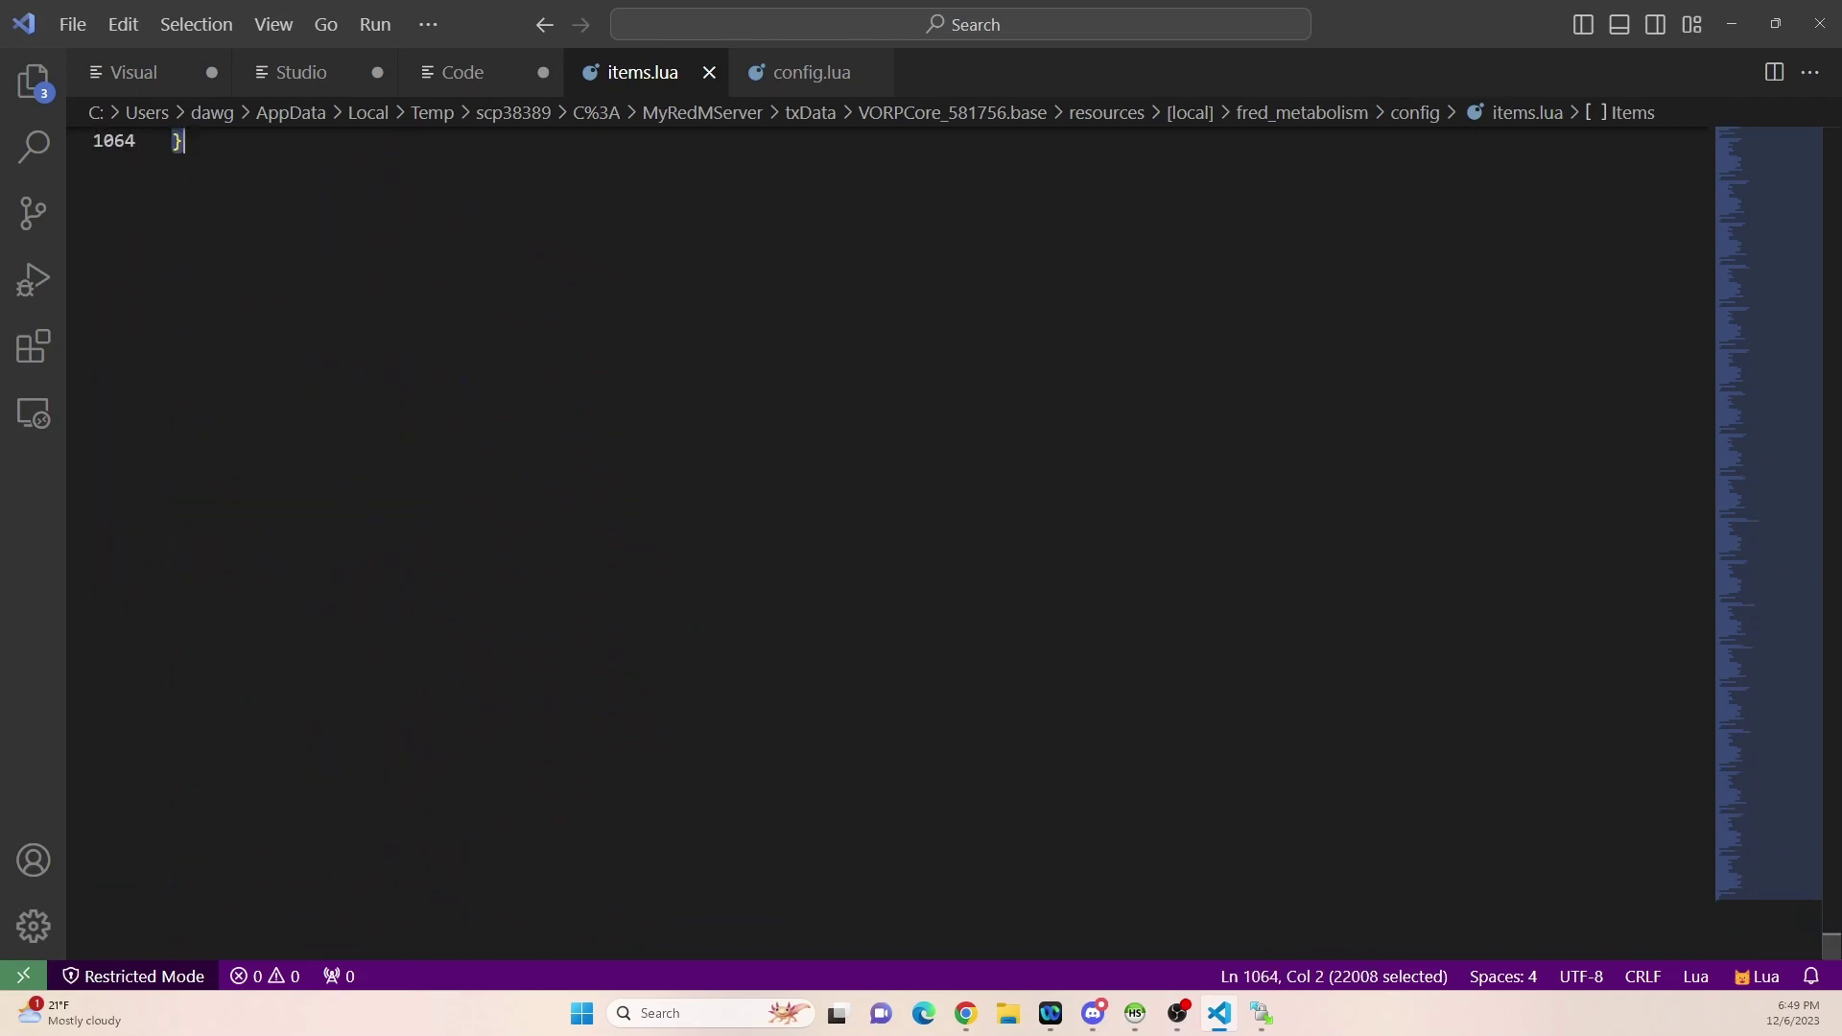
drag(235, 219, 216, 409)
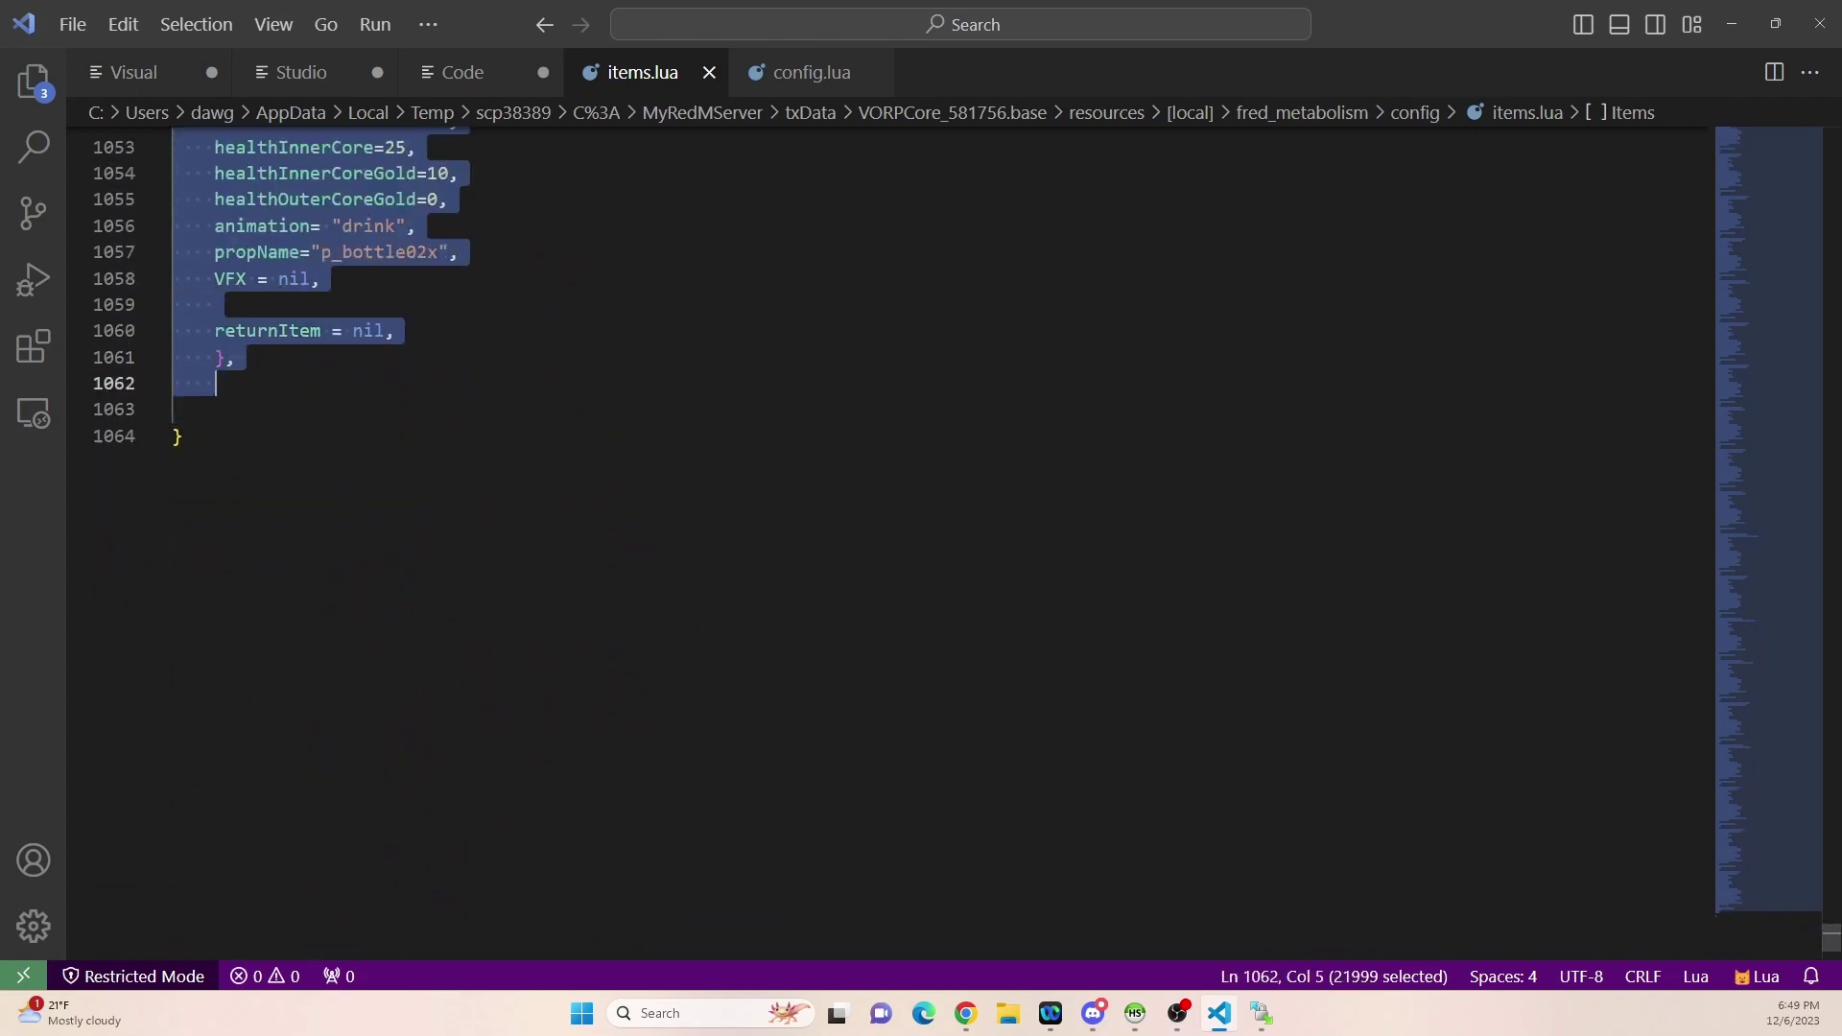
key(BackSpace)
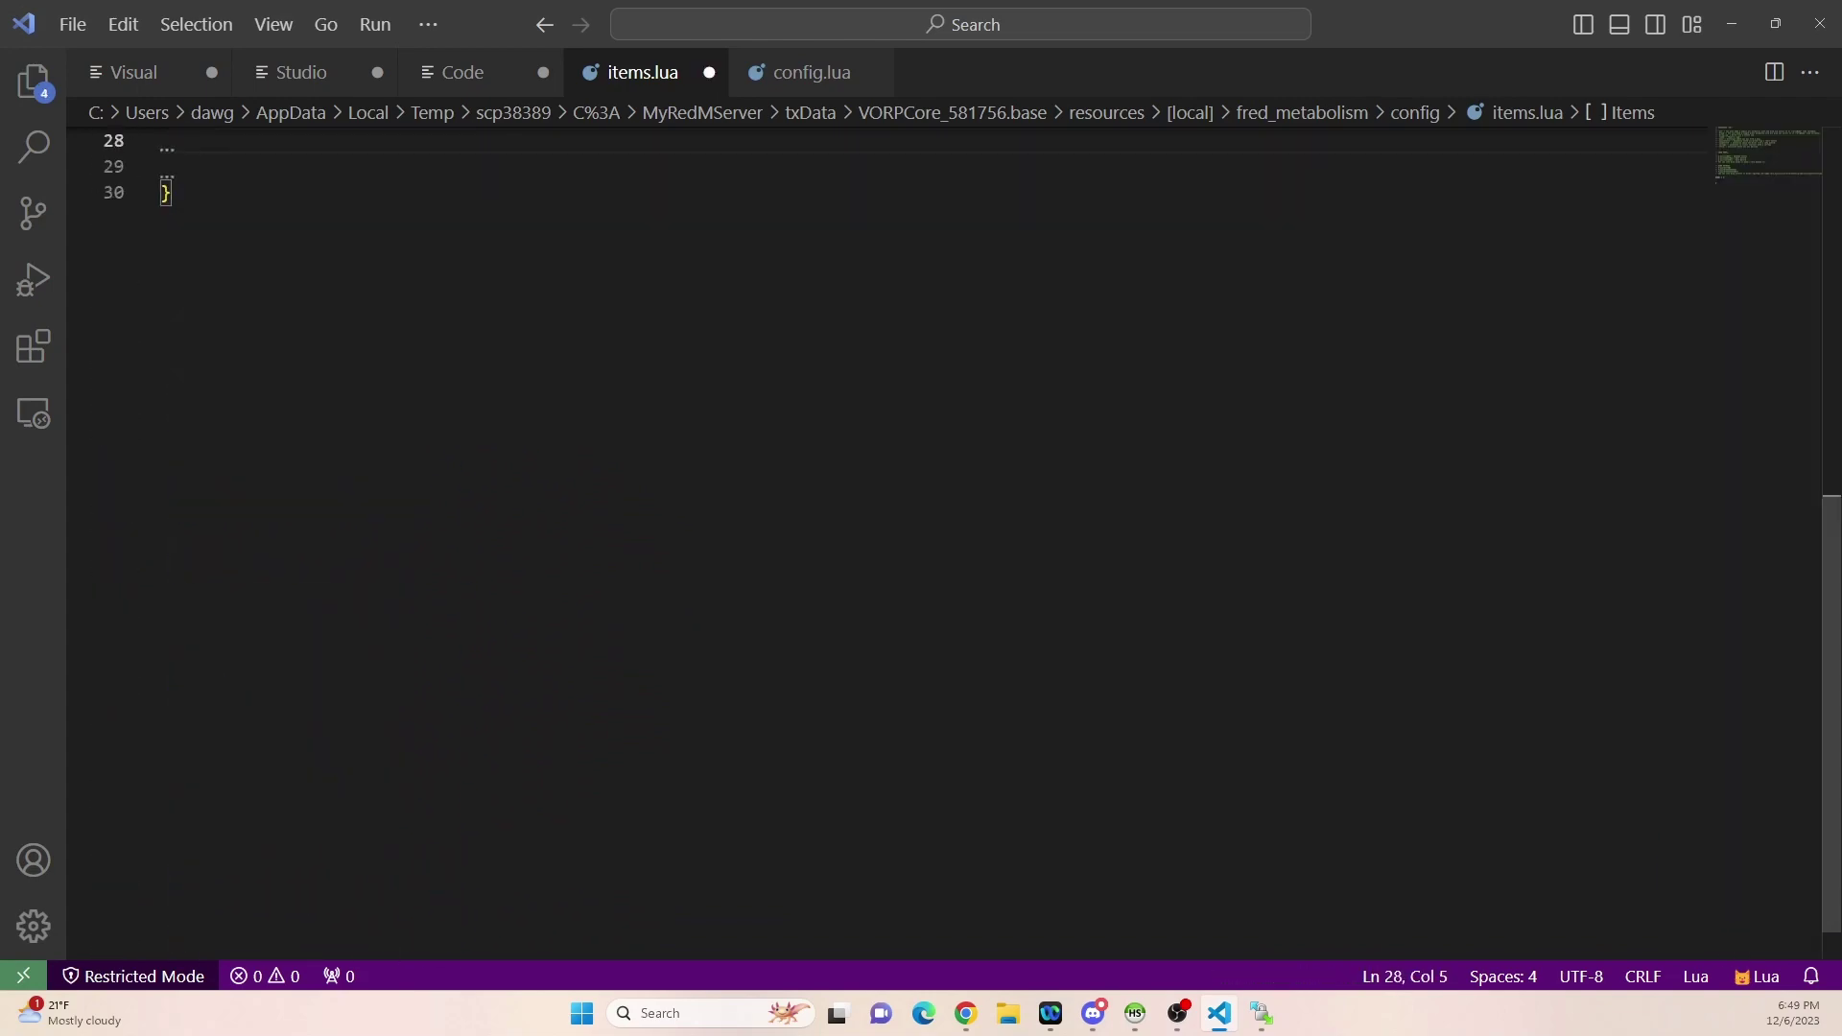
key(ctrl+v)
scroll(893, 537, up, 5)
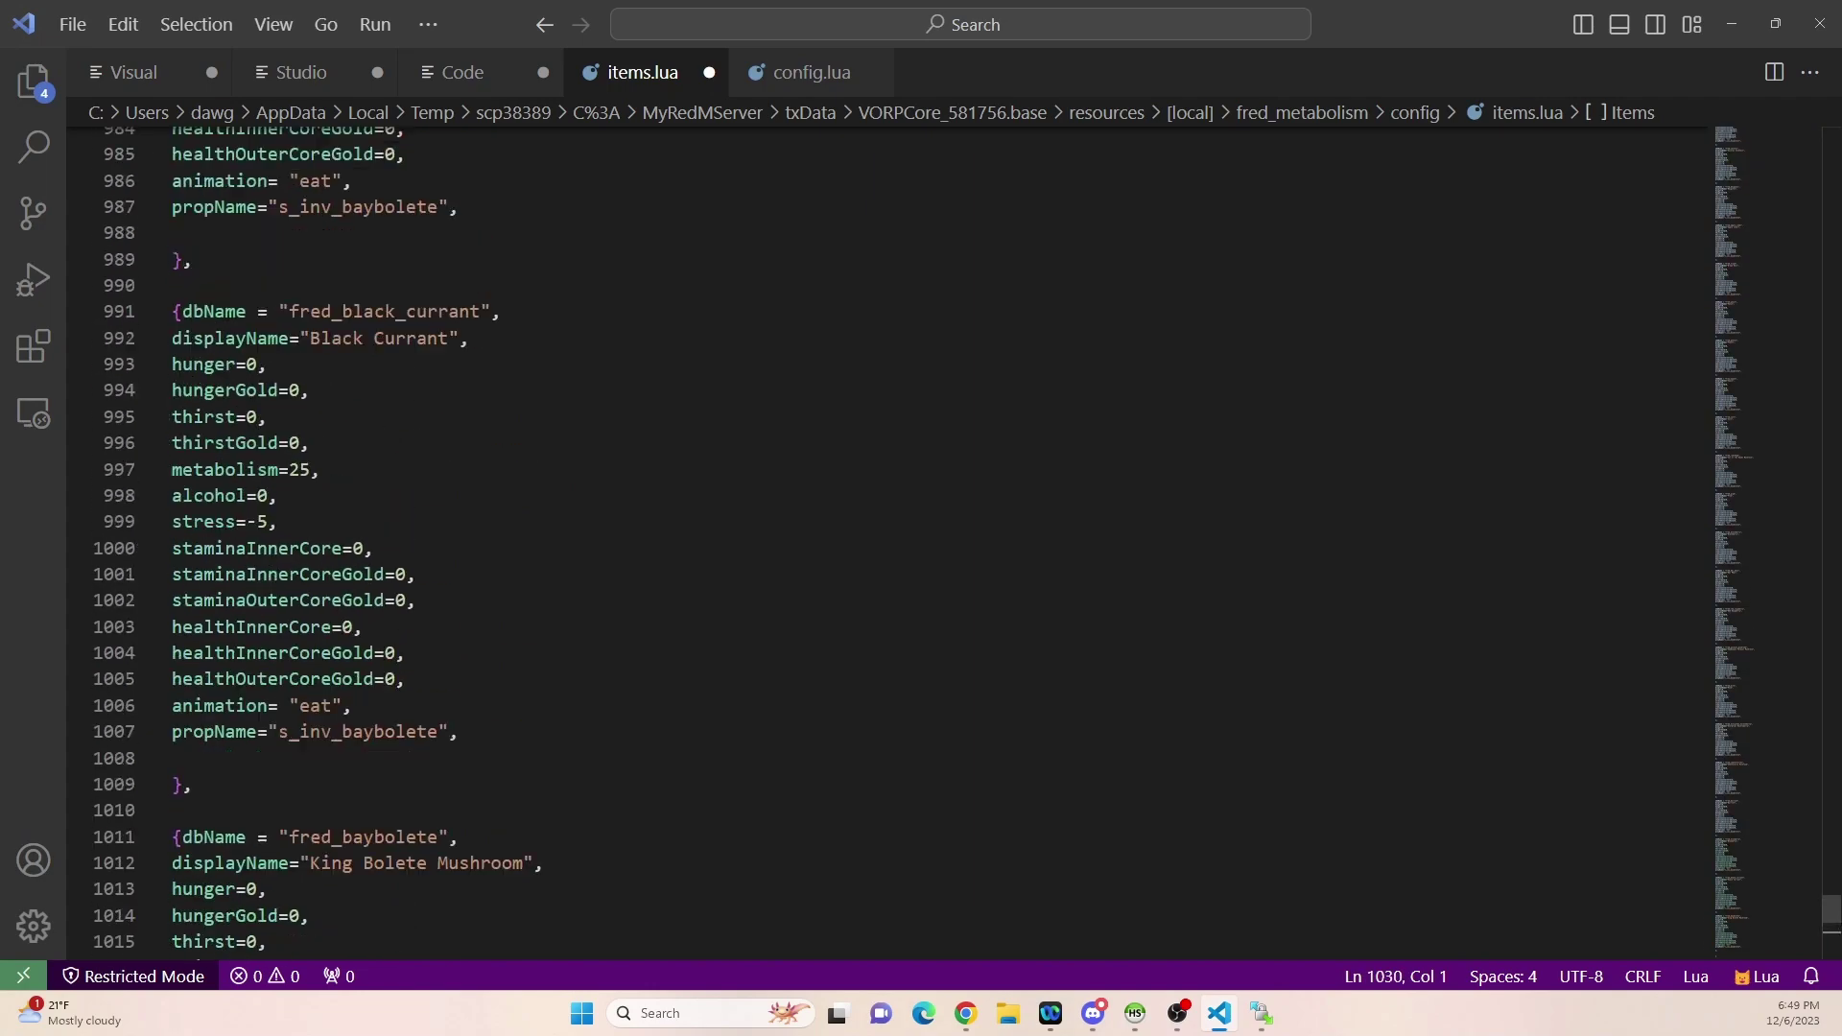
scroll(892, 538, up, 16)
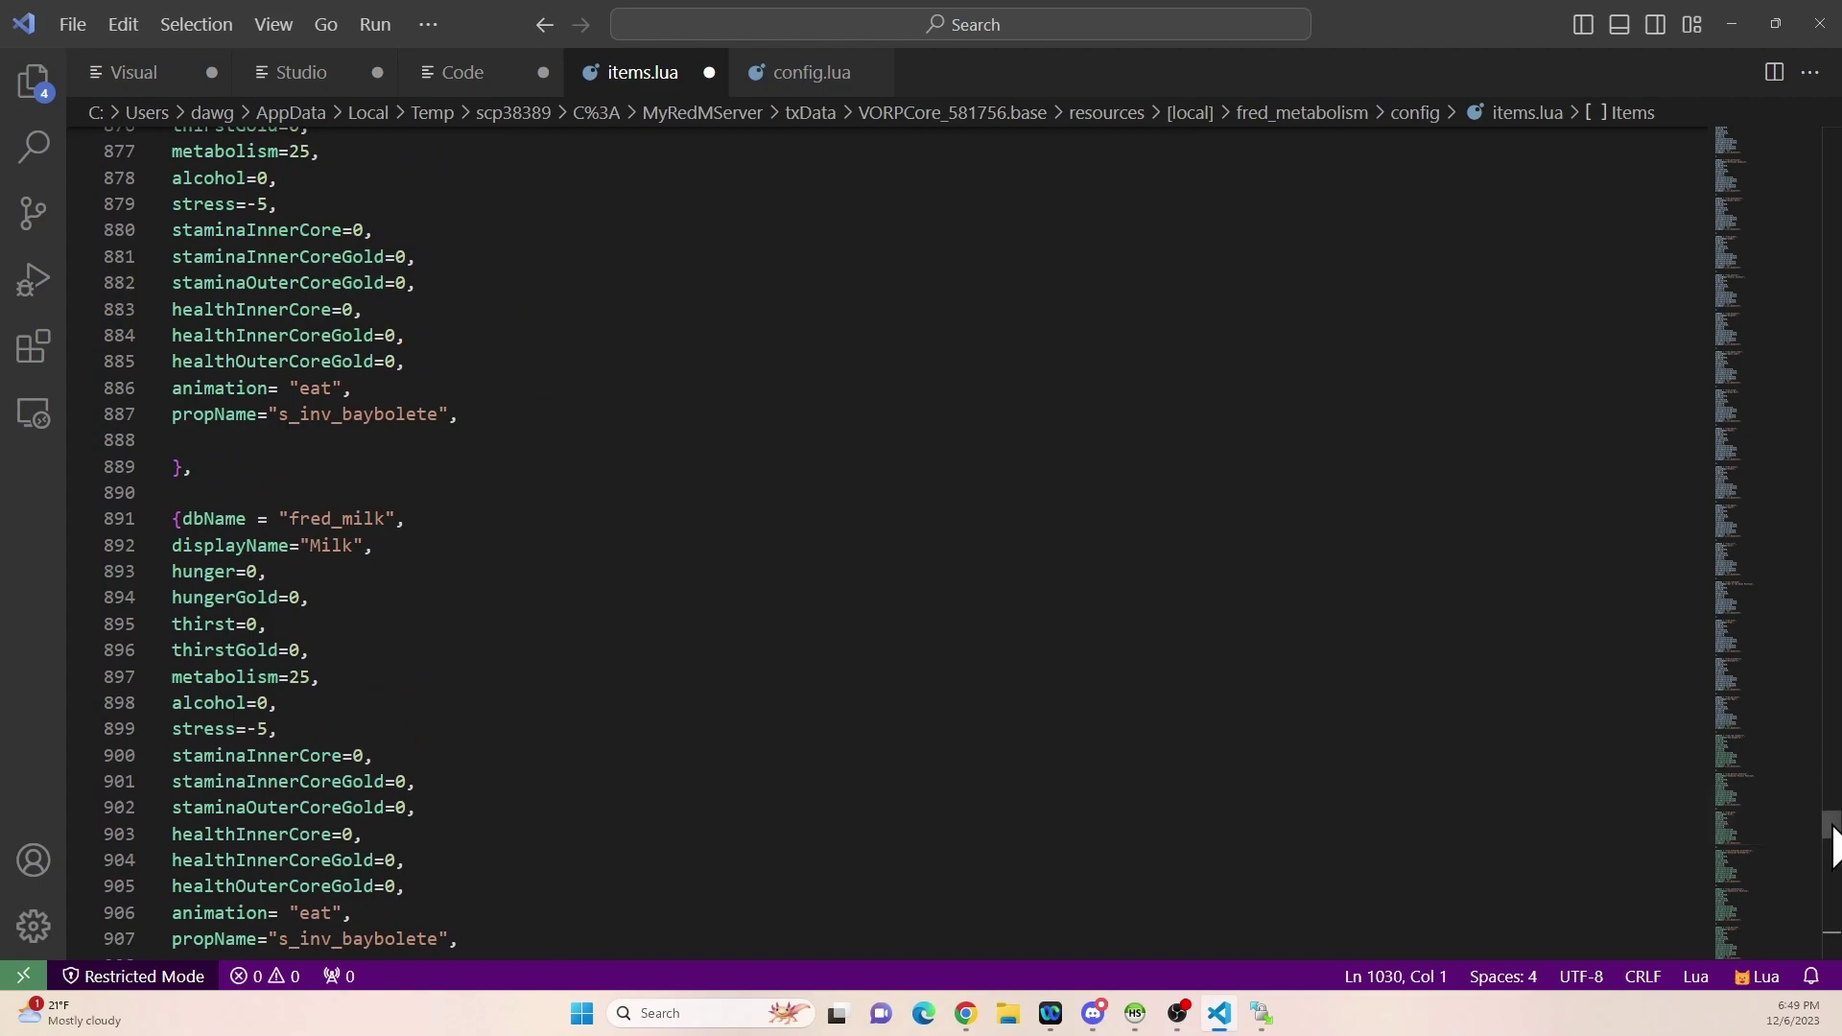
drag(1833, 833, 1833, 317)
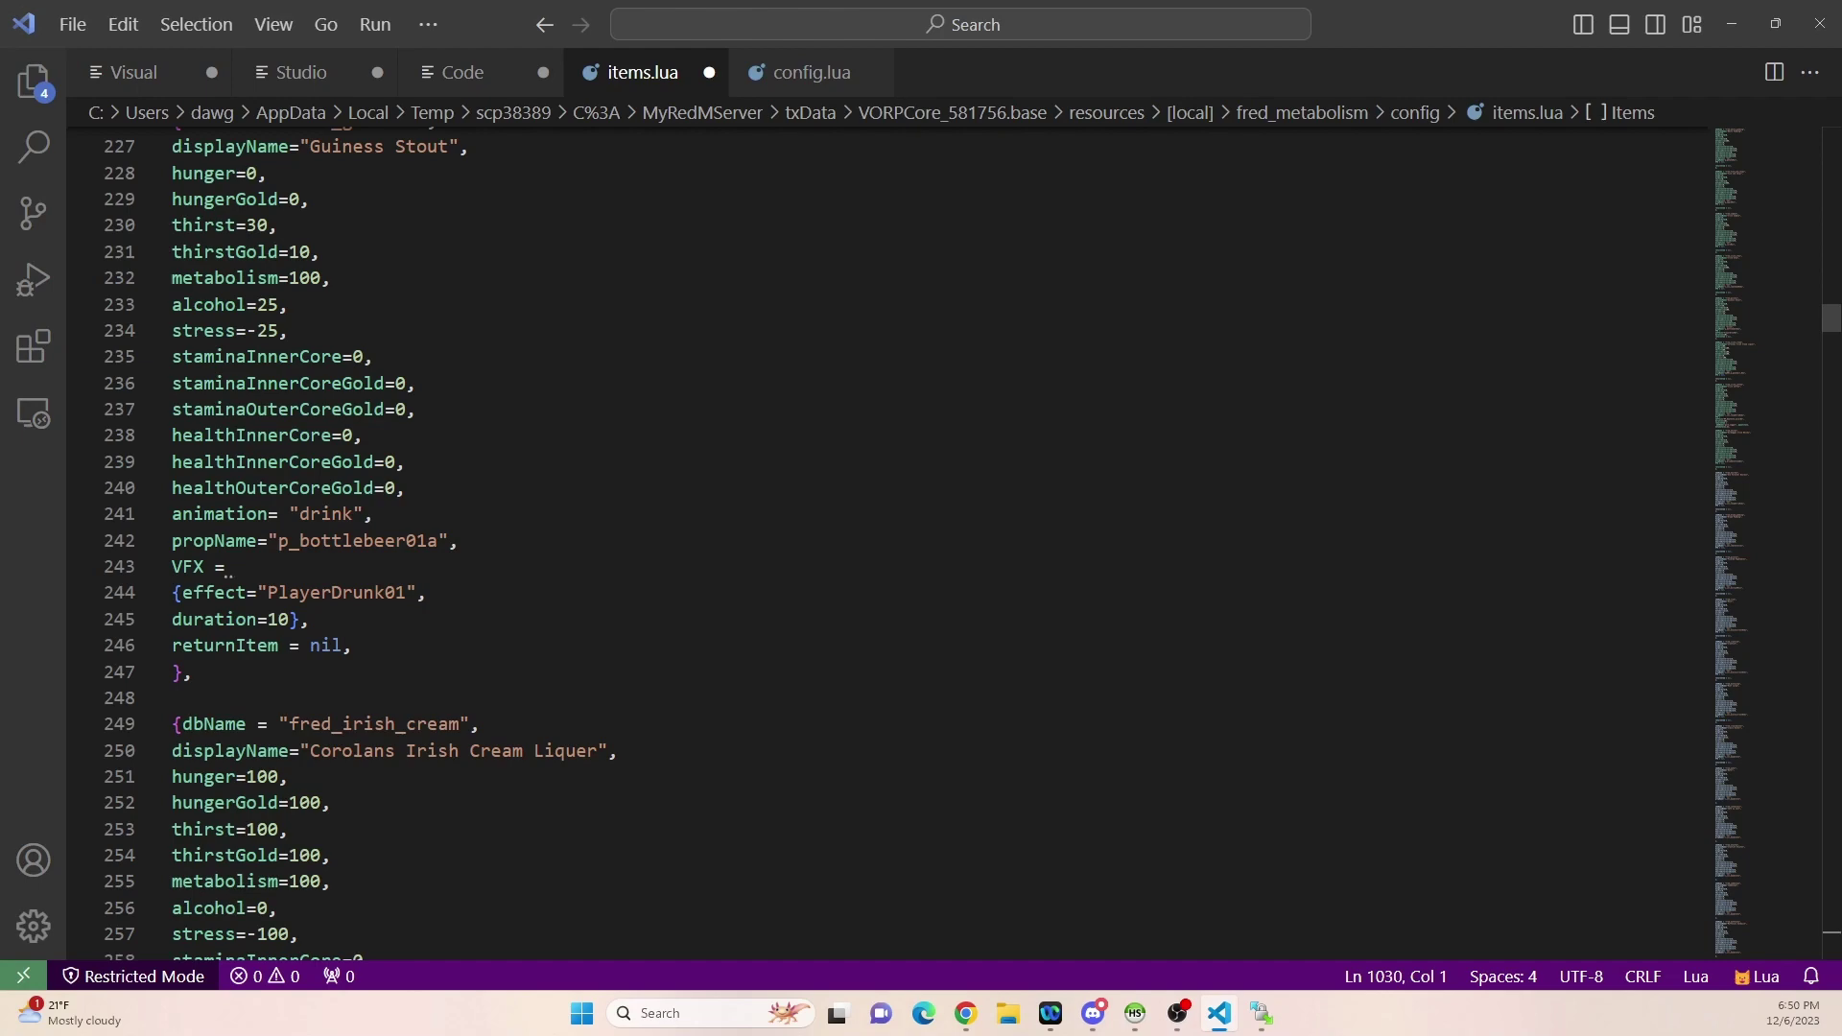
scroll(892, 542, down, 4)
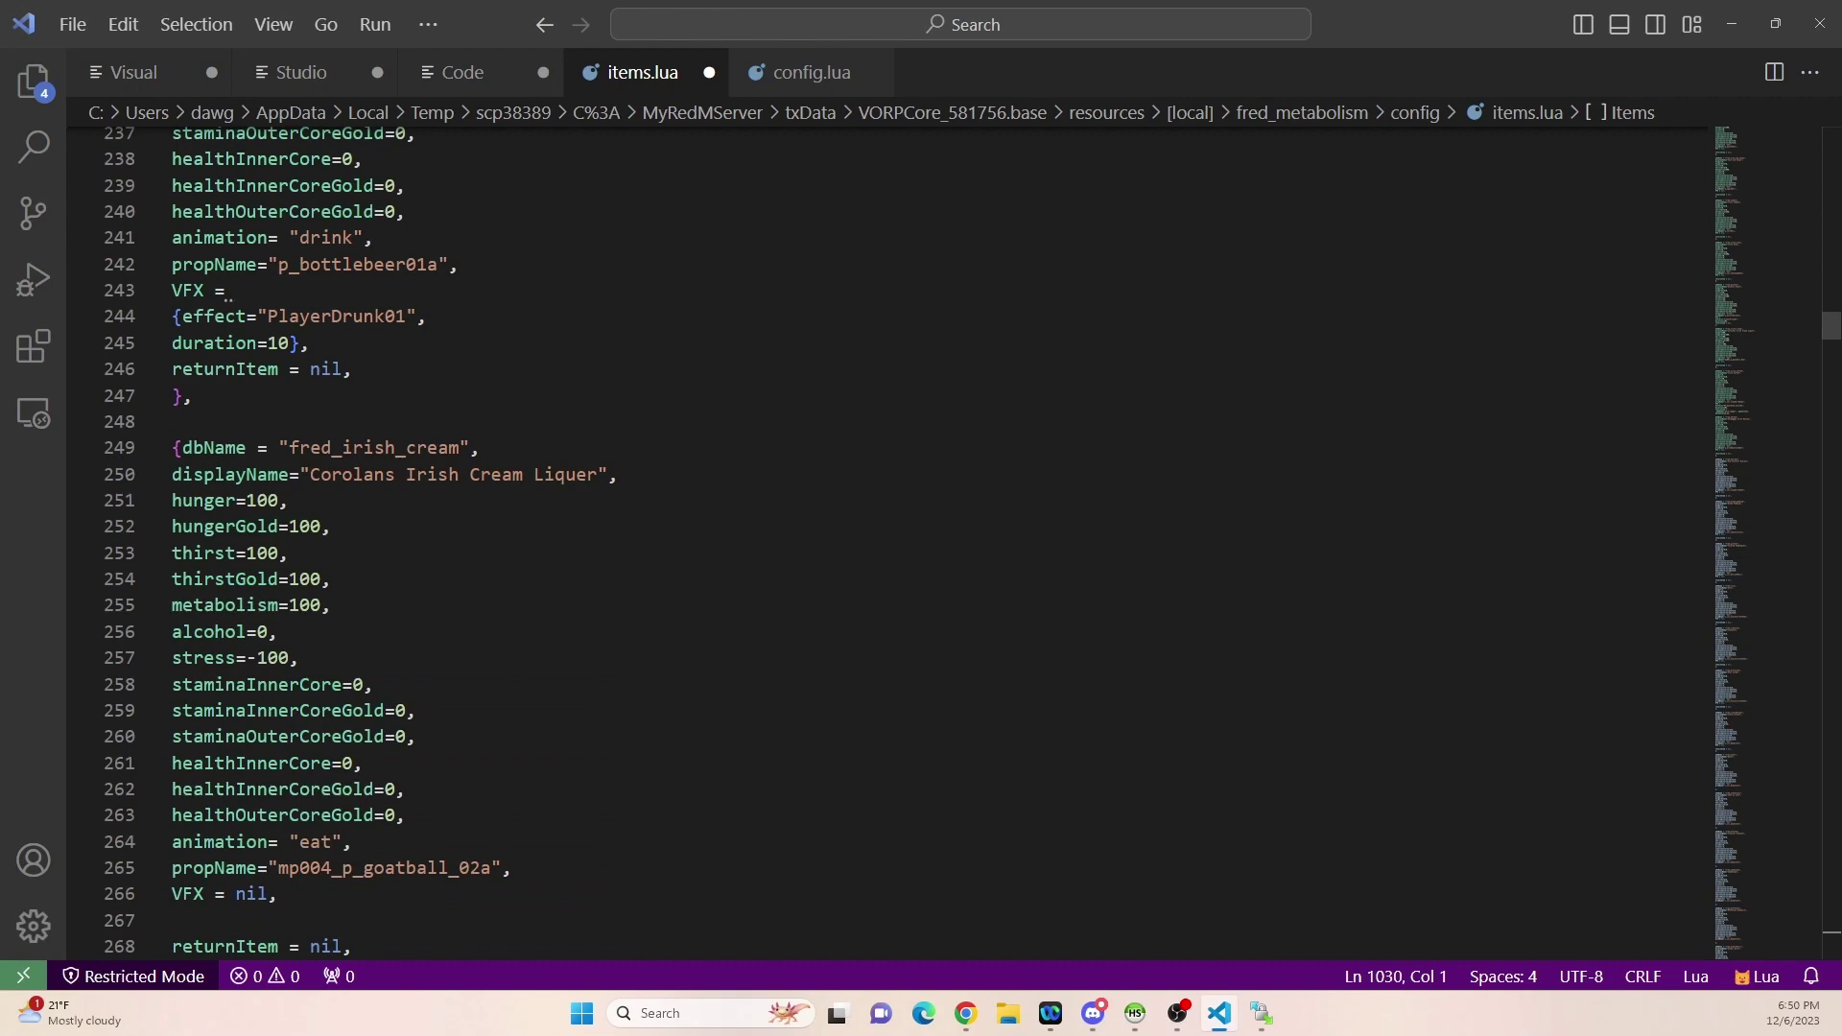
scroll(893, 542, up, 20)
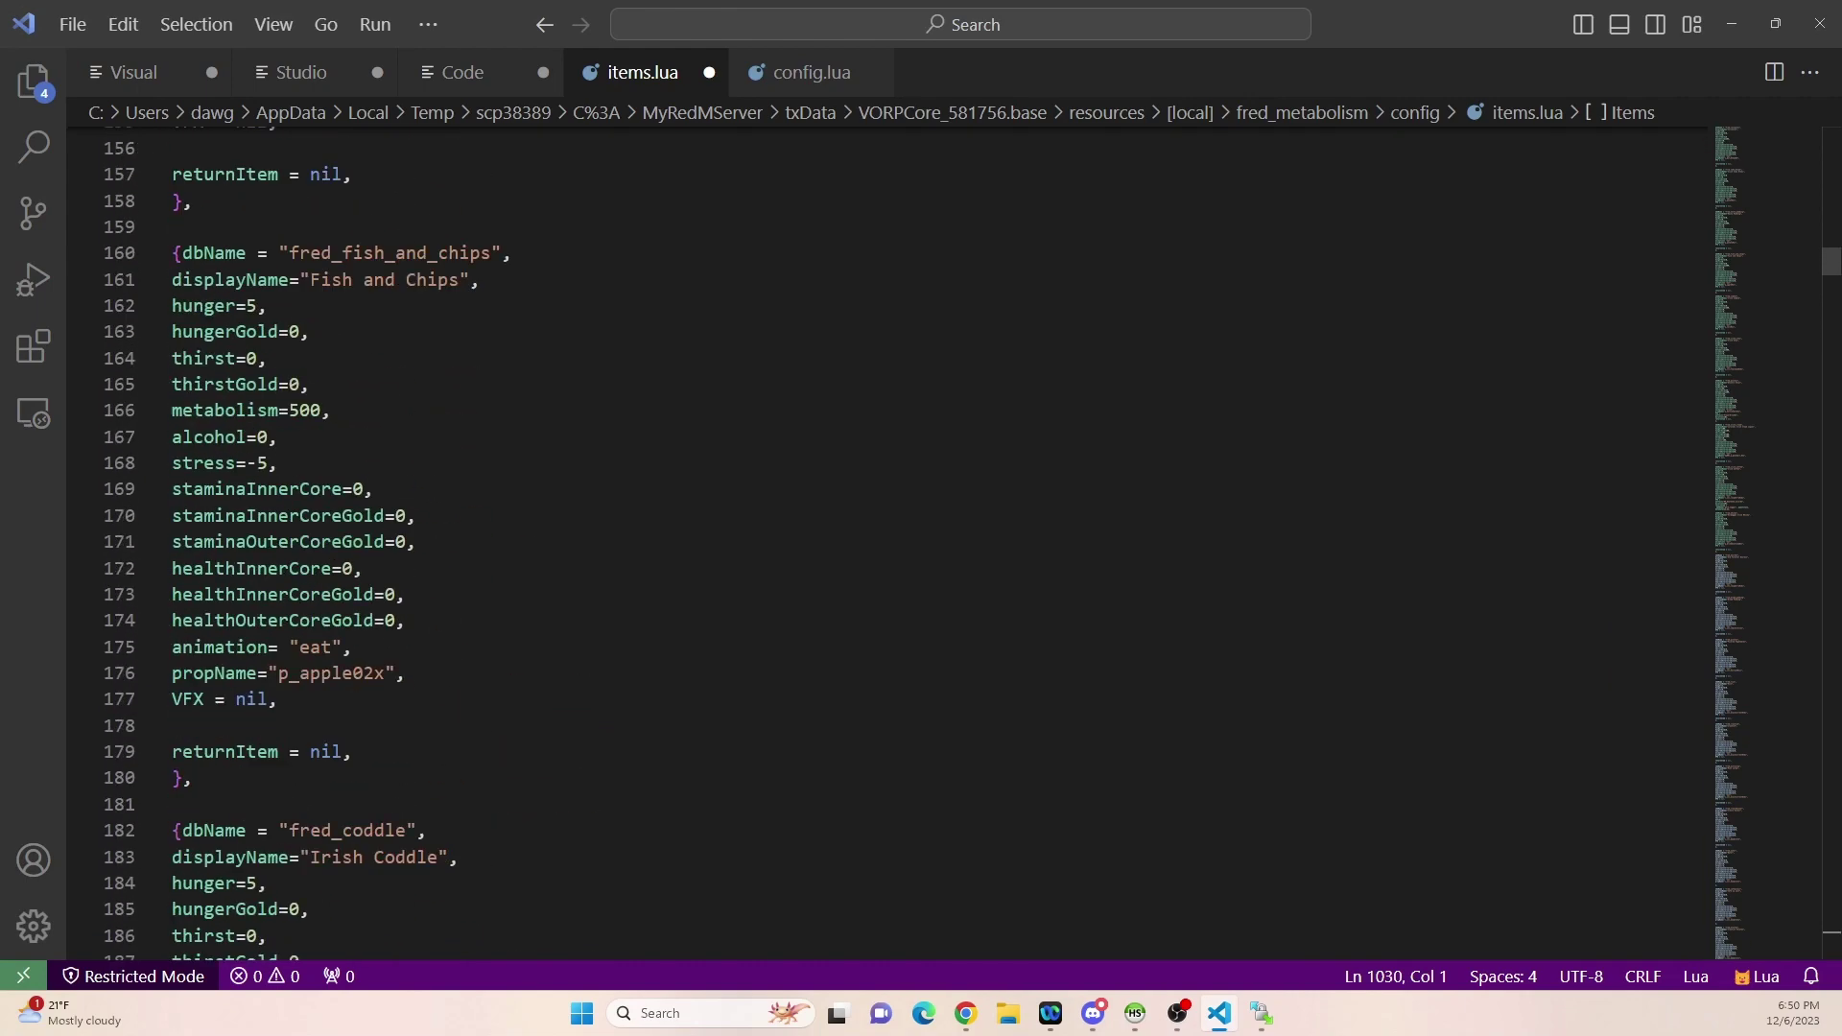
scroll(893, 542, up, 4)
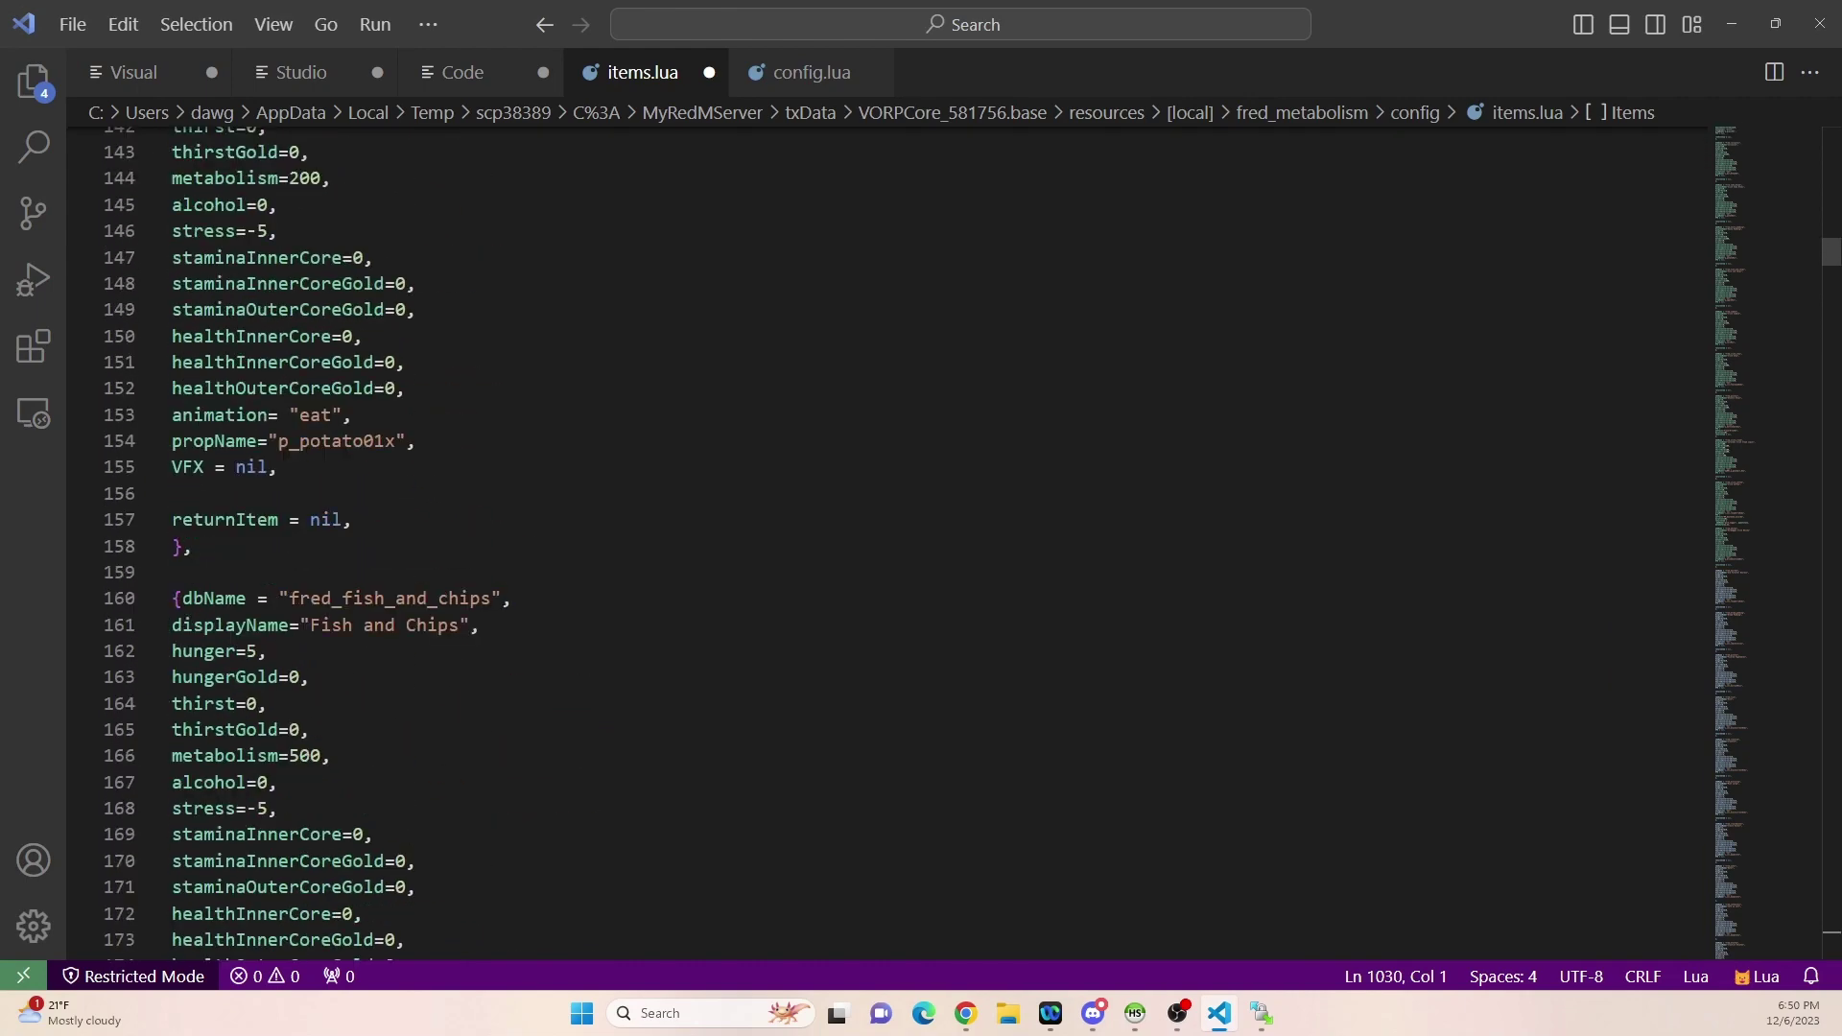